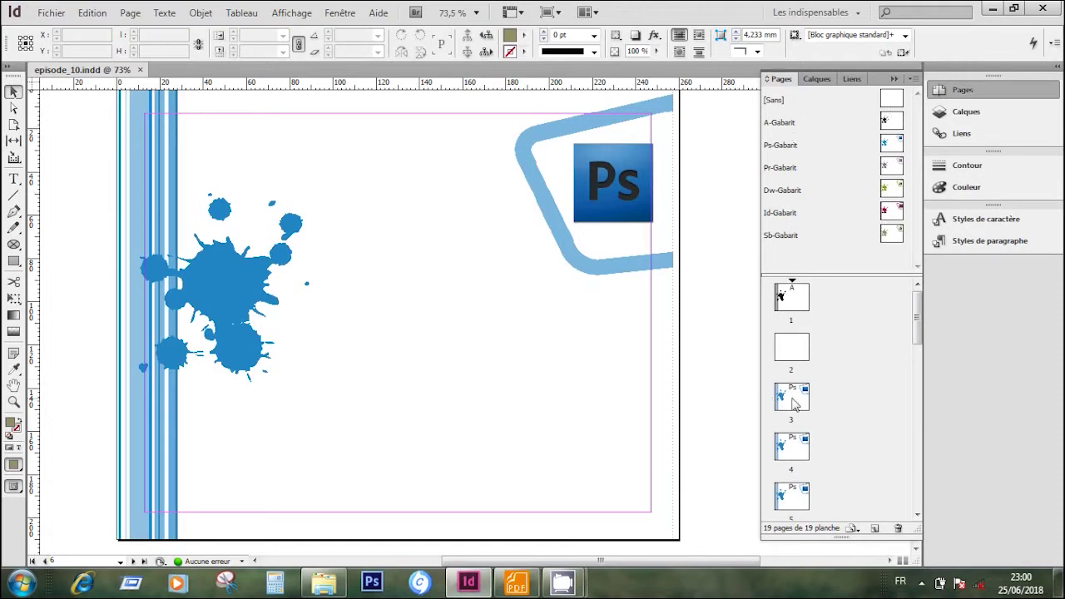
# Check which master is applied to each document page, going through the page thumbnails to page 19.
pyautogui.moveTo(918, 319); pyautogui.dragTo(922, 408)
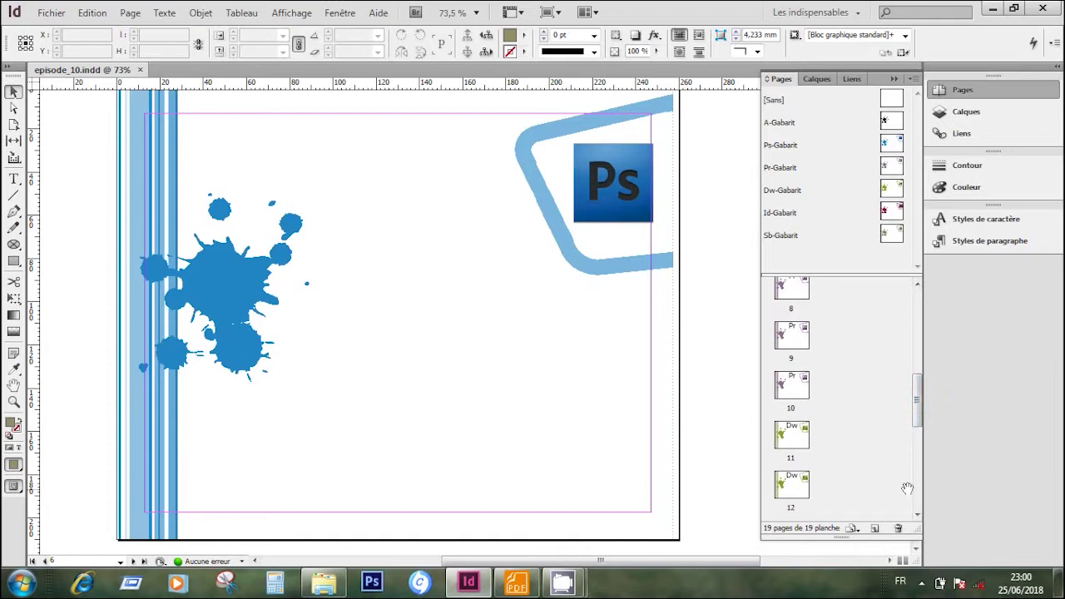
pyautogui.click(917, 517)
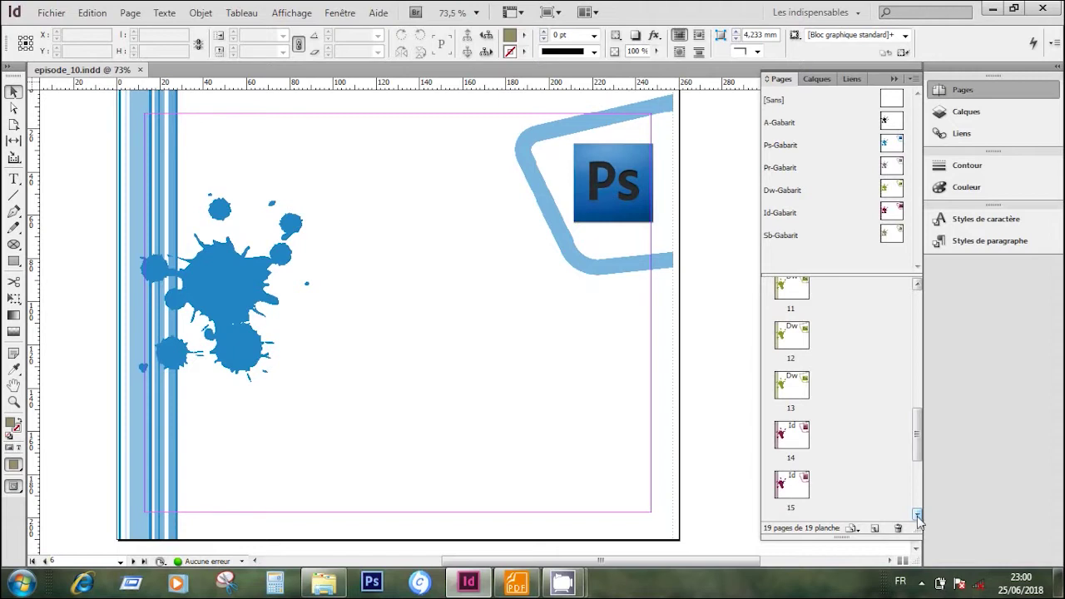
pyautogui.click(917, 517)
pyautogui.click(917, 516)
pyautogui.click(917, 516)
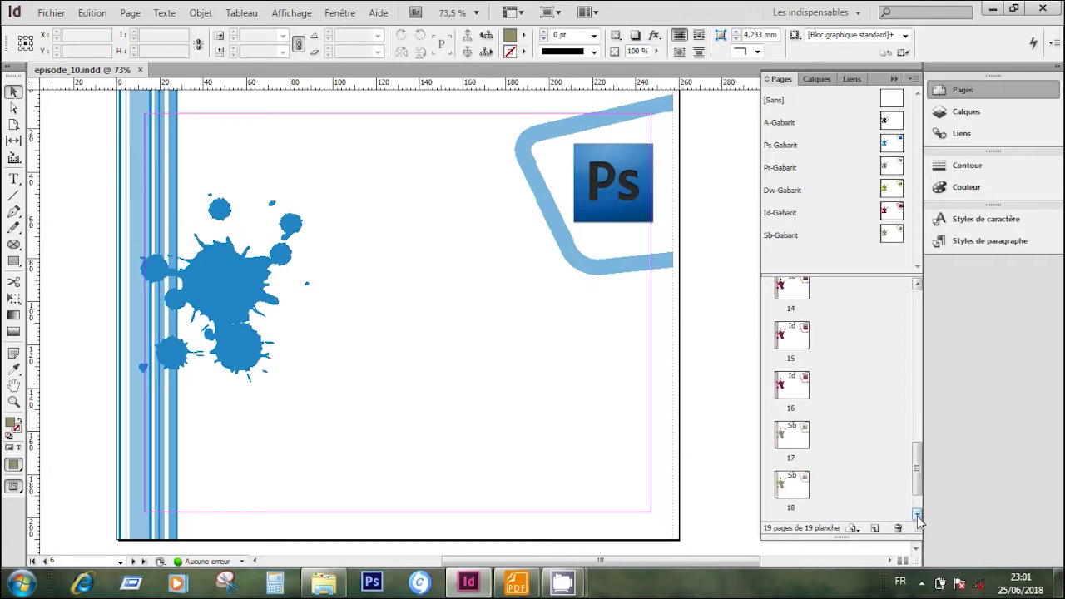
pyautogui.click(917, 517)
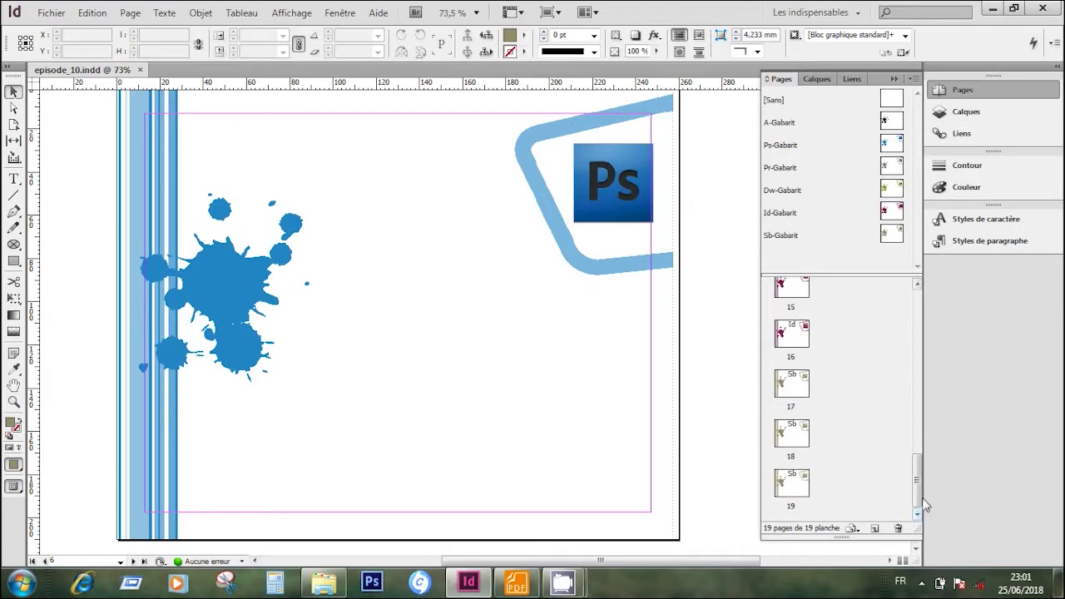
pyautogui.moveTo(918, 470); pyautogui.dragTo(916, 333)
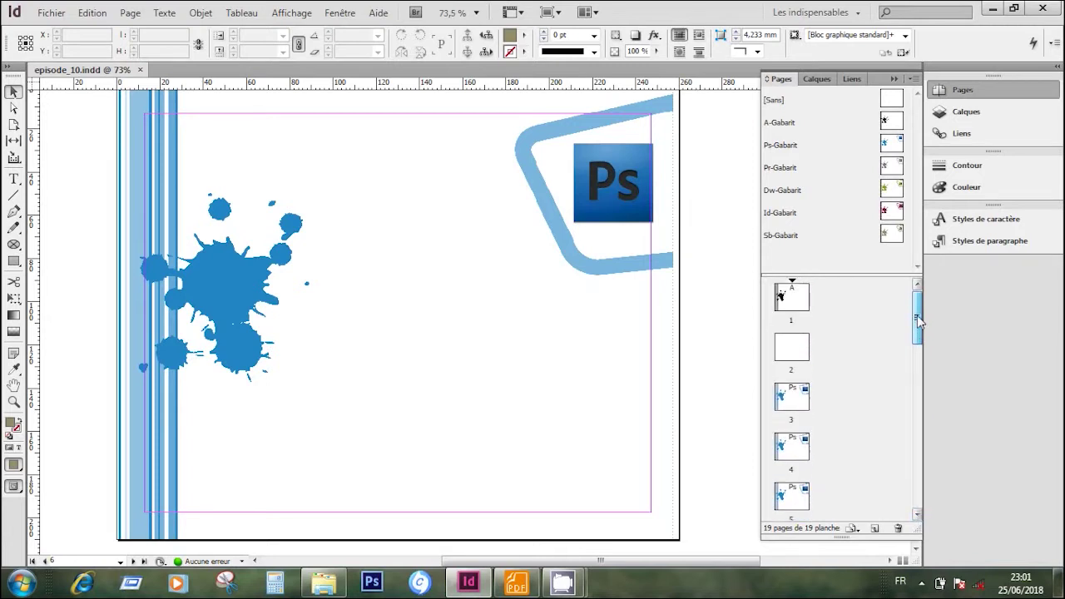
# Close the page thumbnails and bring page 1 of the document into view.
pyautogui.click(961, 94)
pyautogui.scroll(-5, 917, 199)
pyautogui.moveTo(916, 168)
pyautogui.mouseDown()
pyautogui.moveTo(918, 91)
pyautogui.moveTo(928, 153)
pyautogui.mouseUp()
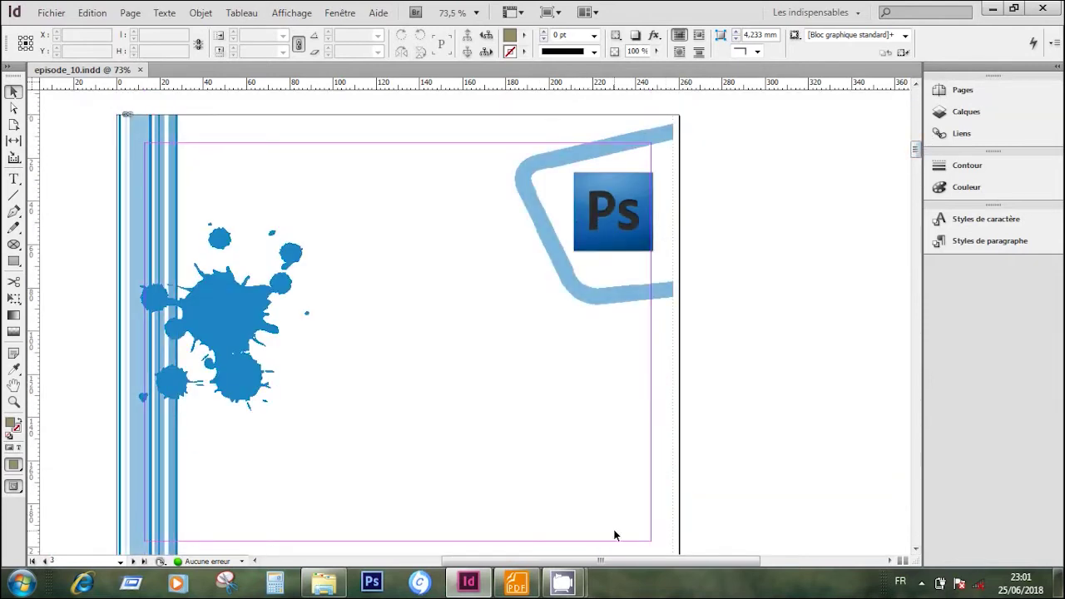
pyautogui.moveTo(601, 560); pyautogui.dragTo(555, 560)
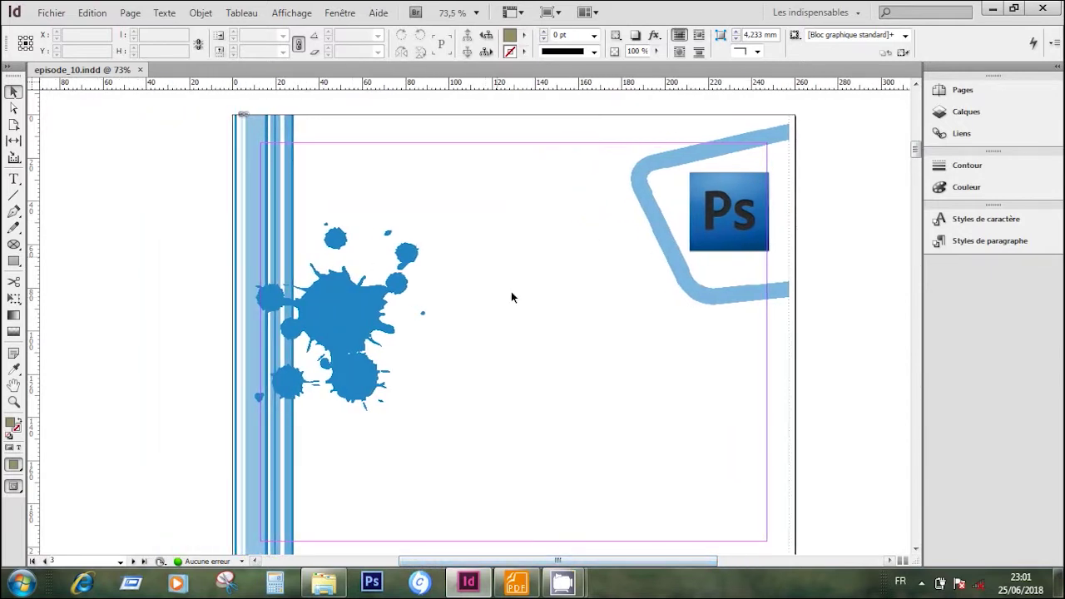
pyautogui.moveTo(915, 149); pyautogui.dragTo(941, 98)
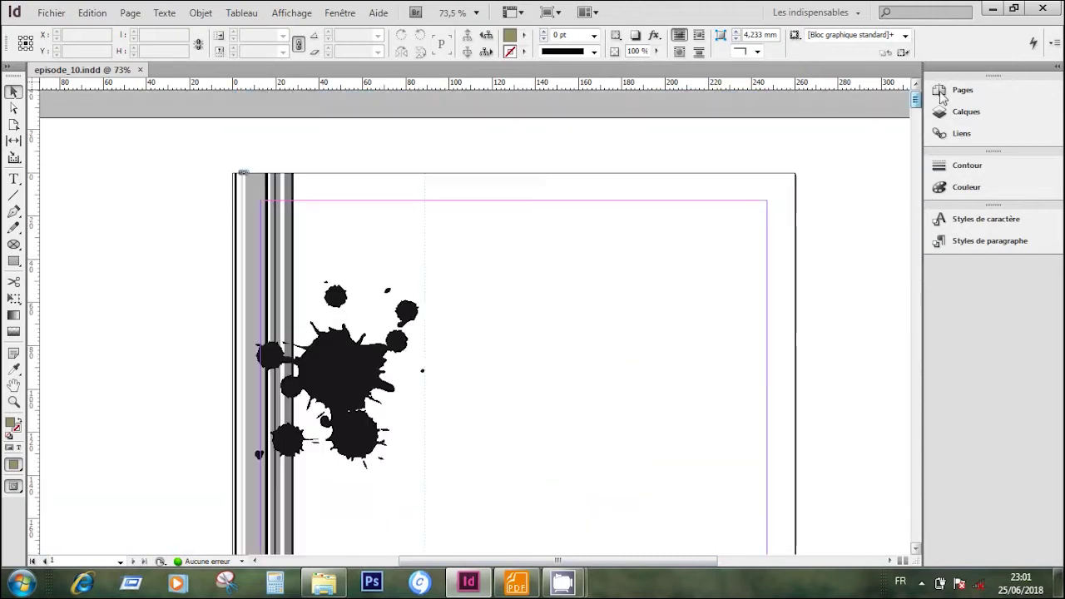
# Display the paragraph styles and compare them with the headings of Adobe.pdf in Foxit Reader.
pyautogui.click(1019, 243)
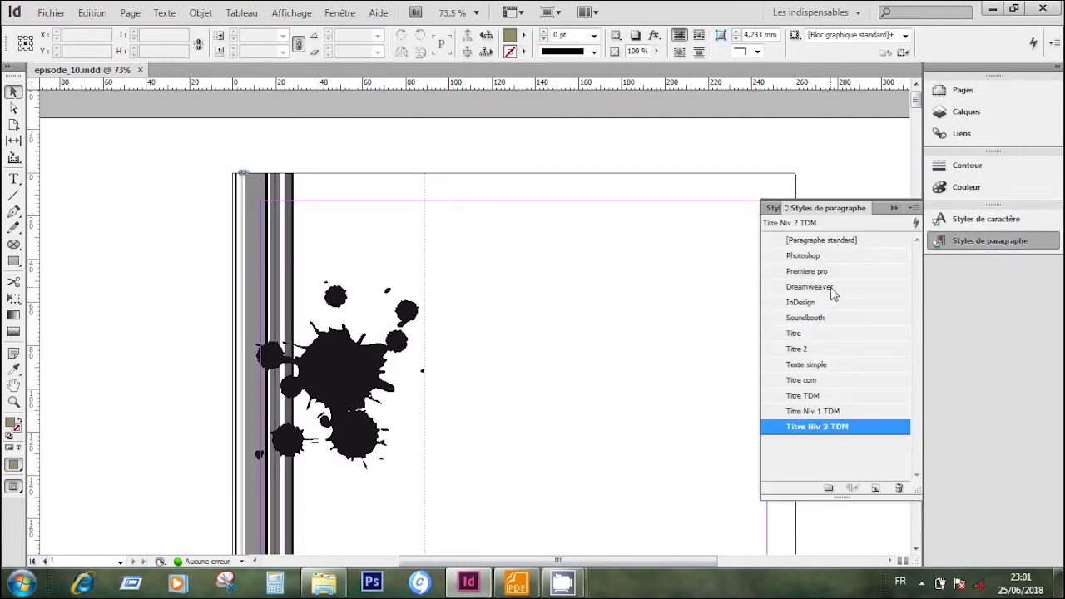
pyautogui.click(516, 582)
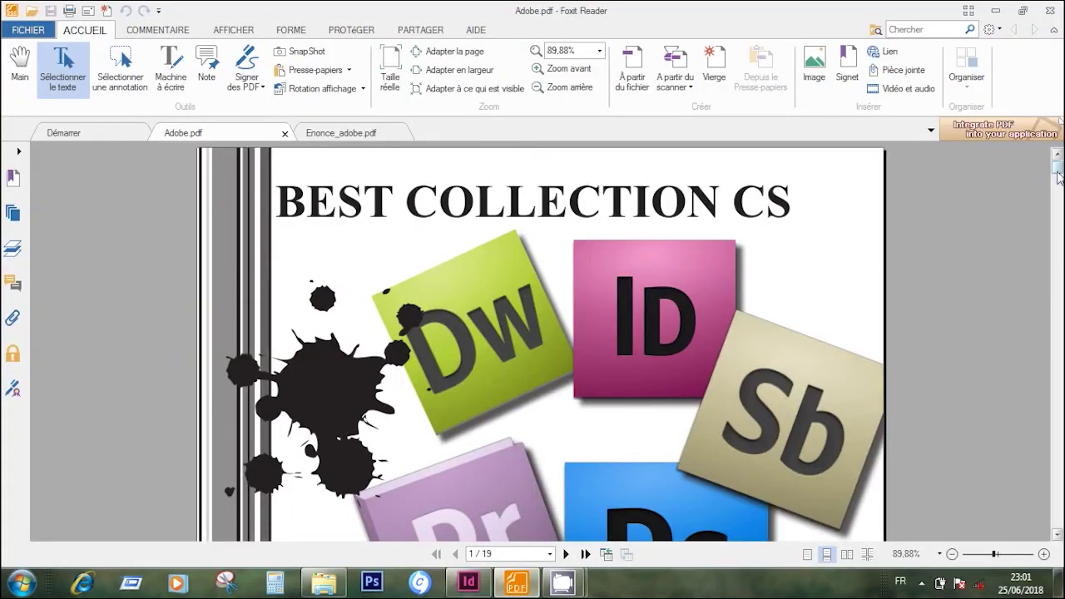
pyautogui.scroll(-10, 1058, 193)
pyautogui.moveTo(1058, 193); pyautogui.dragTo(1058, 267)
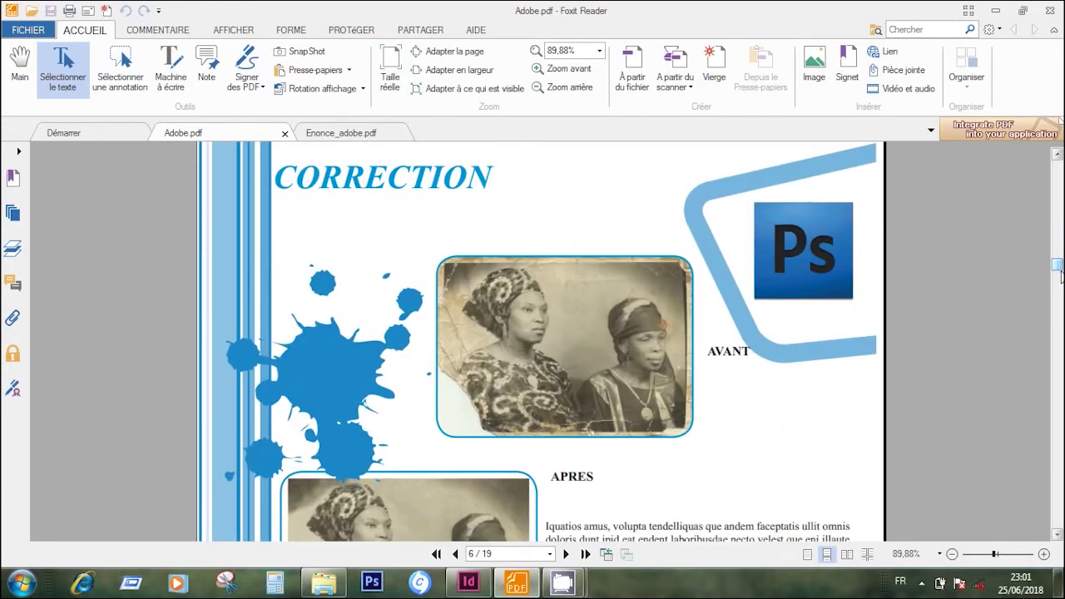
pyautogui.click(996, 13)
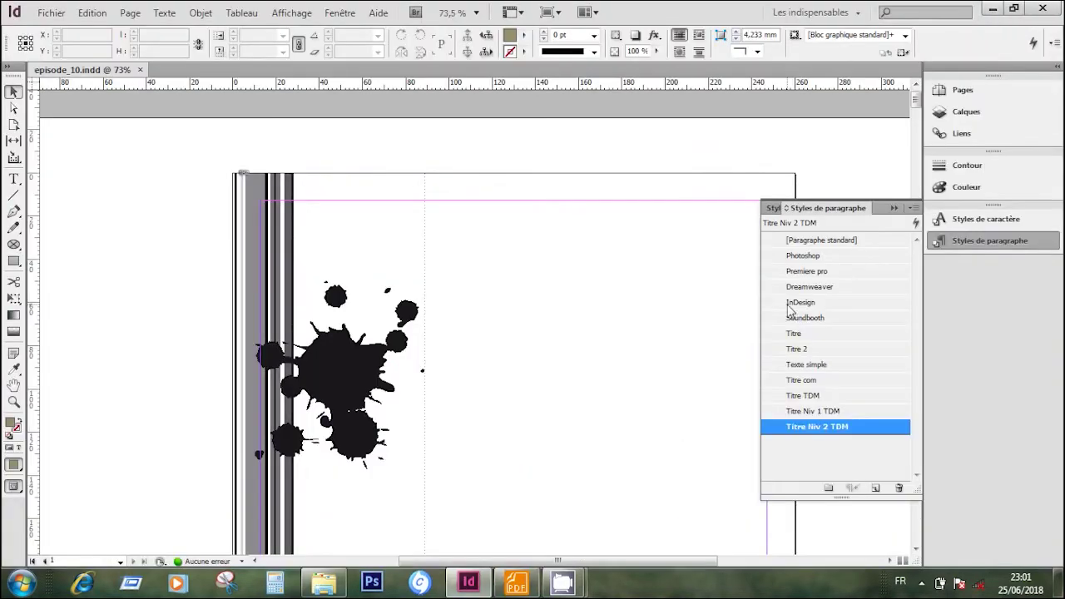
# Look at the Photoshop title page in Adobe.pdf and examine the available fill colour swatches in InDesign.
pyautogui.click(516, 582)
pyautogui.moveTo(1057, 265); pyautogui.dragTo(1053, 218)
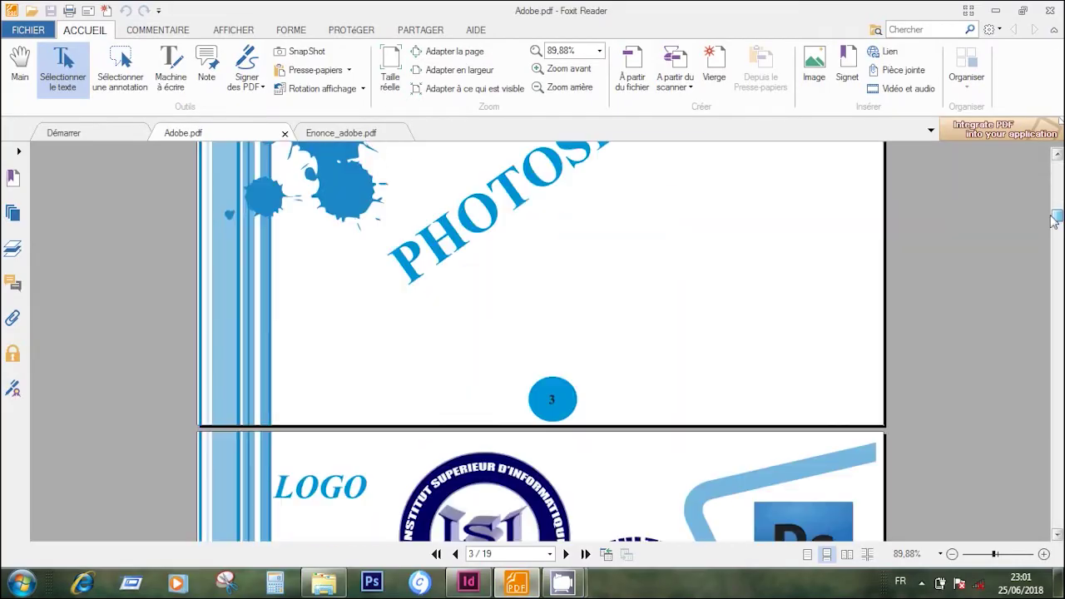
pyautogui.click(996, 16)
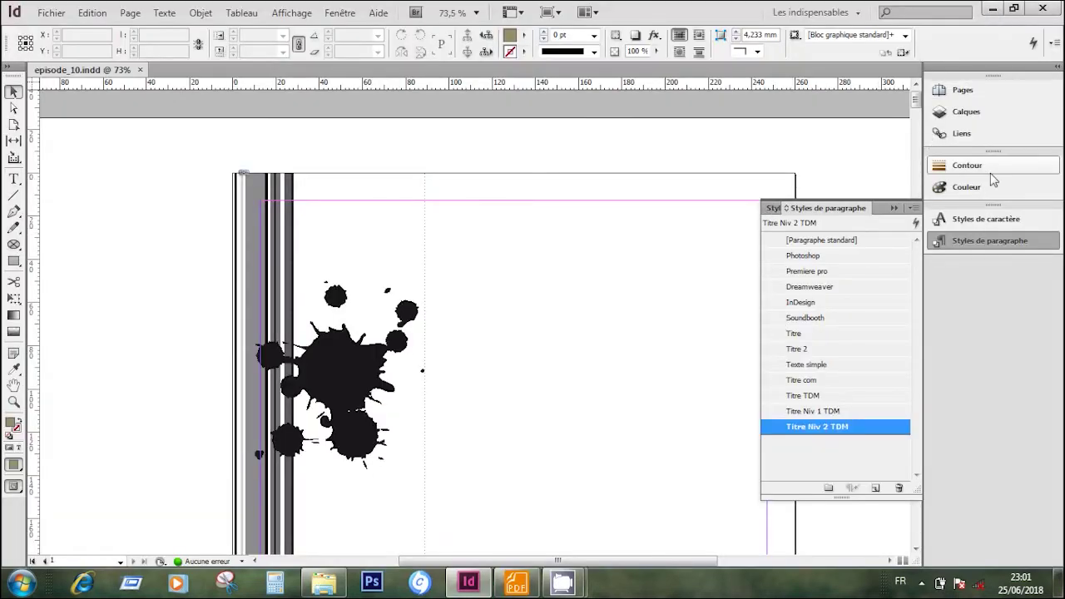
pyautogui.click(524, 37)
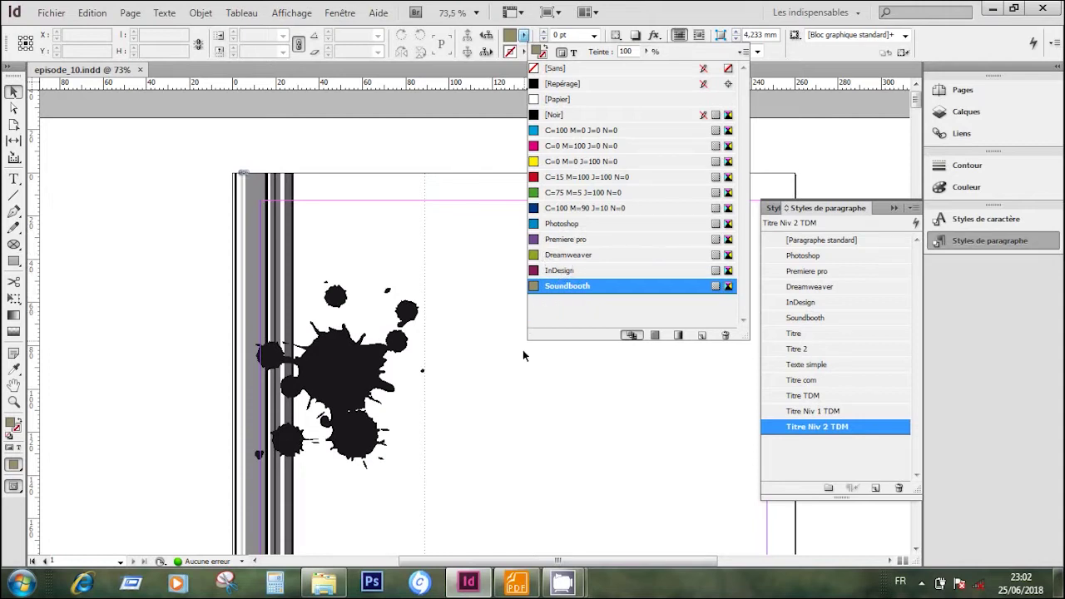
pyautogui.click(996, 247)
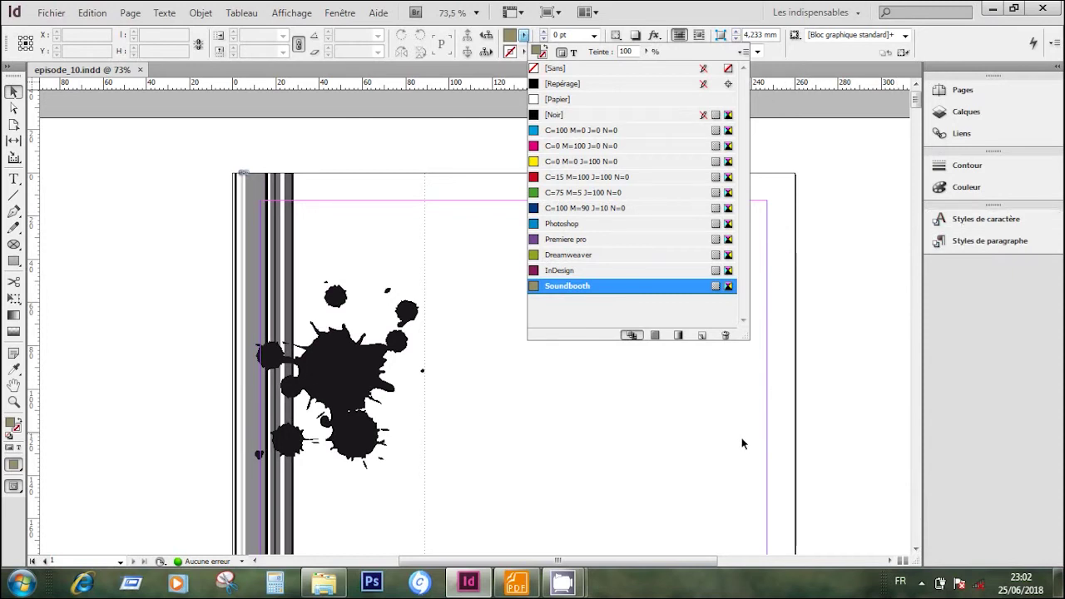
# Switch to Enonce_adobe.pdf in Foxit Reader and read the new-document settings and the list of masters to create.
pyautogui.click(516, 582)
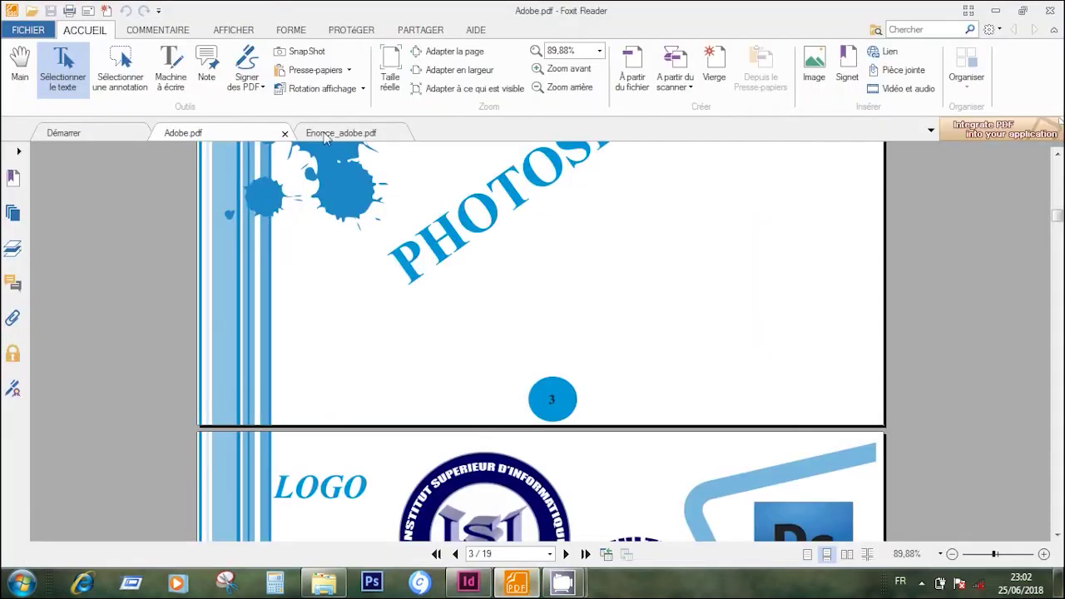
pyautogui.click(326, 135)
pyautogui.moveTo(1053, 325); pyautogui.dragTo(1061, 185)
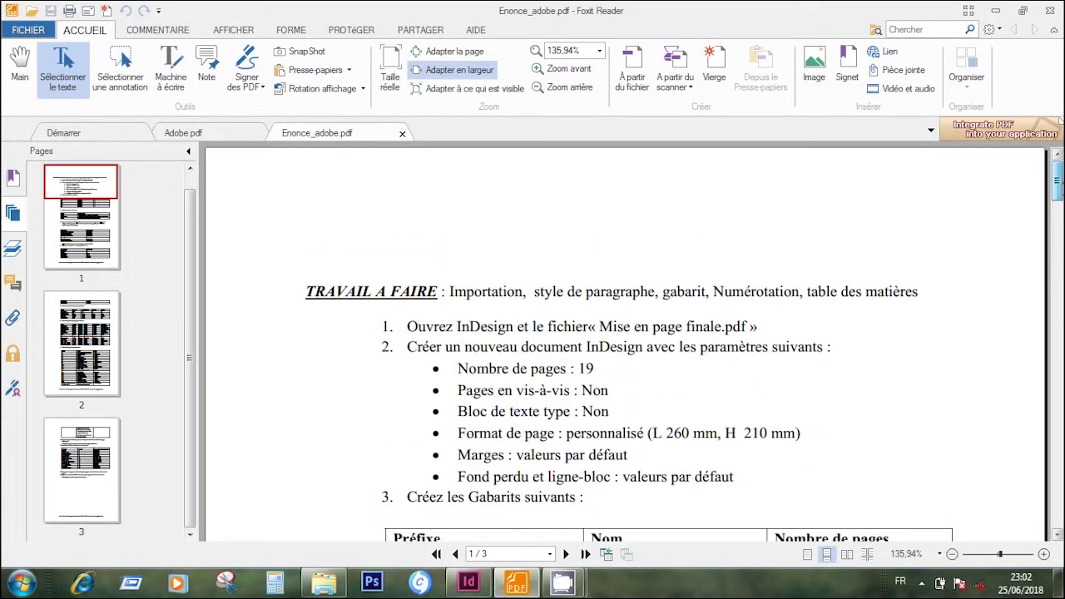
pyautogui.scroll(-2, 624, 350)
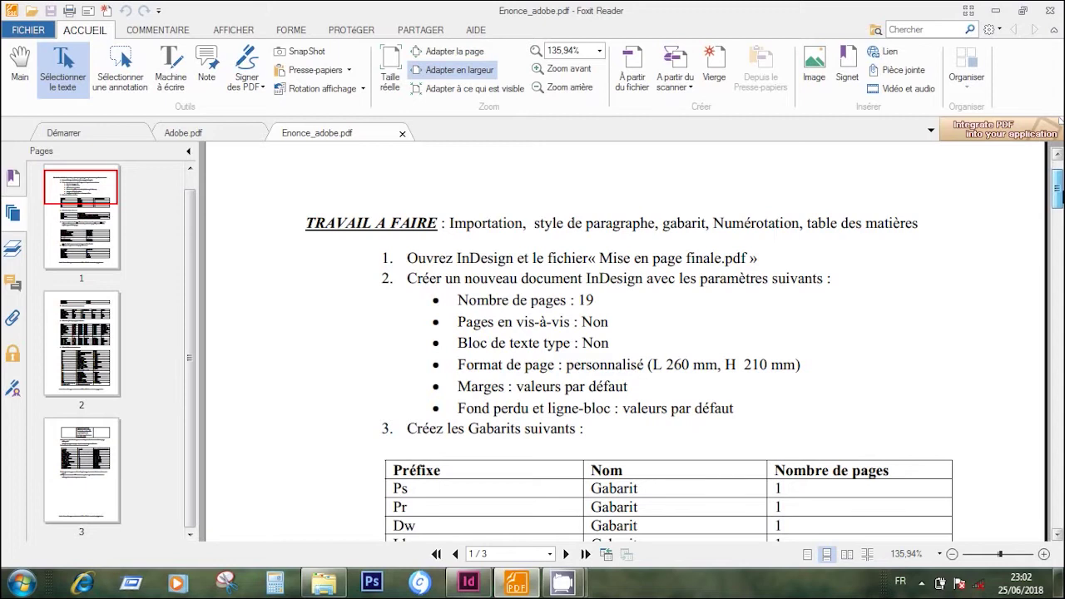
pyautogui.scroll(-3, 624, 349)
pyautogui.scroll(-1, 625, 349)
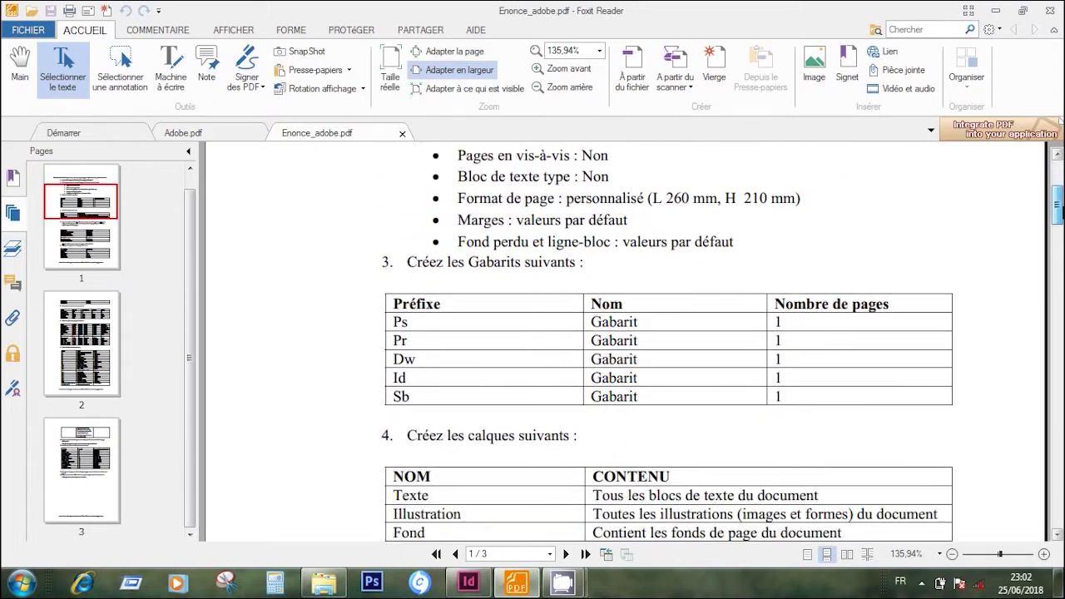
# Read the instructions for creating the layers and placing the Illustrator motif files on the masters.
pyautogui.scroll(-4, 624, 350)
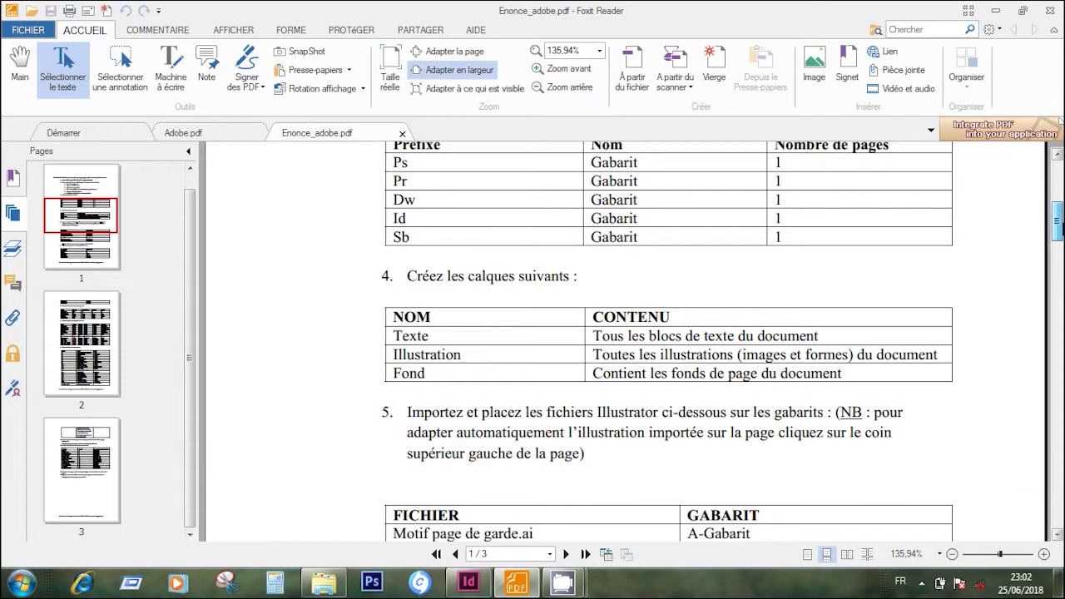
pyautogui.scroll(-2, 1058, 223)
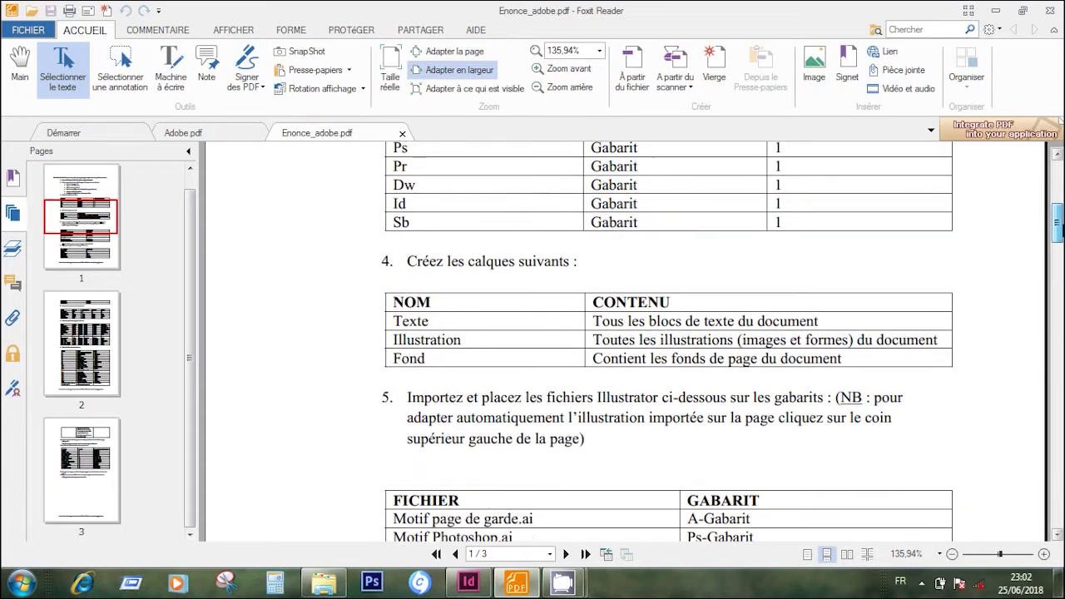
pyautogui.scroll(-4, 1060, 232)
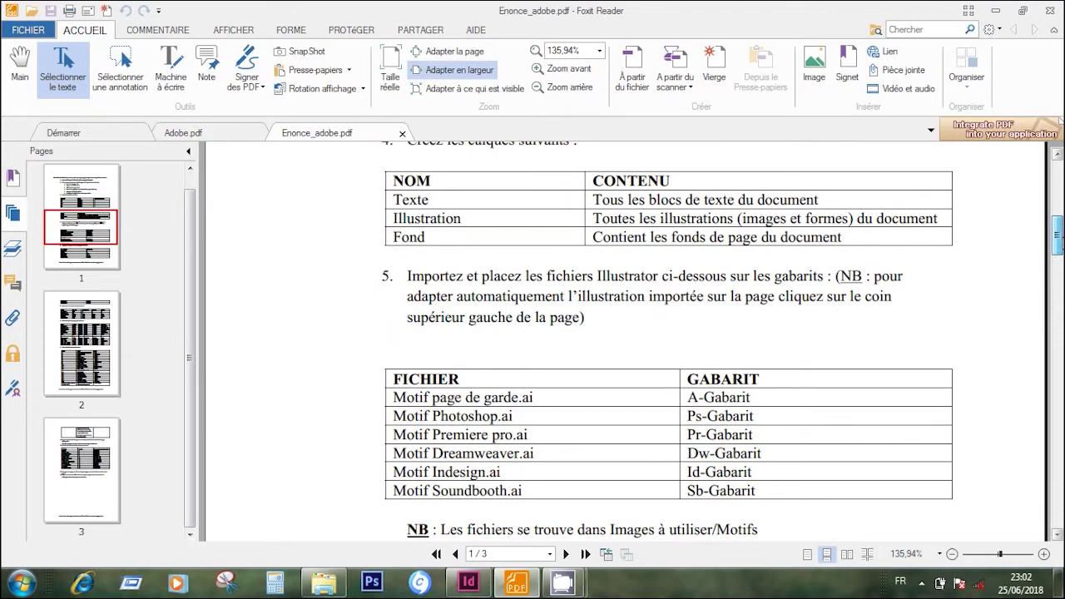
pyautogui.scroll(-1, 1058, 236)
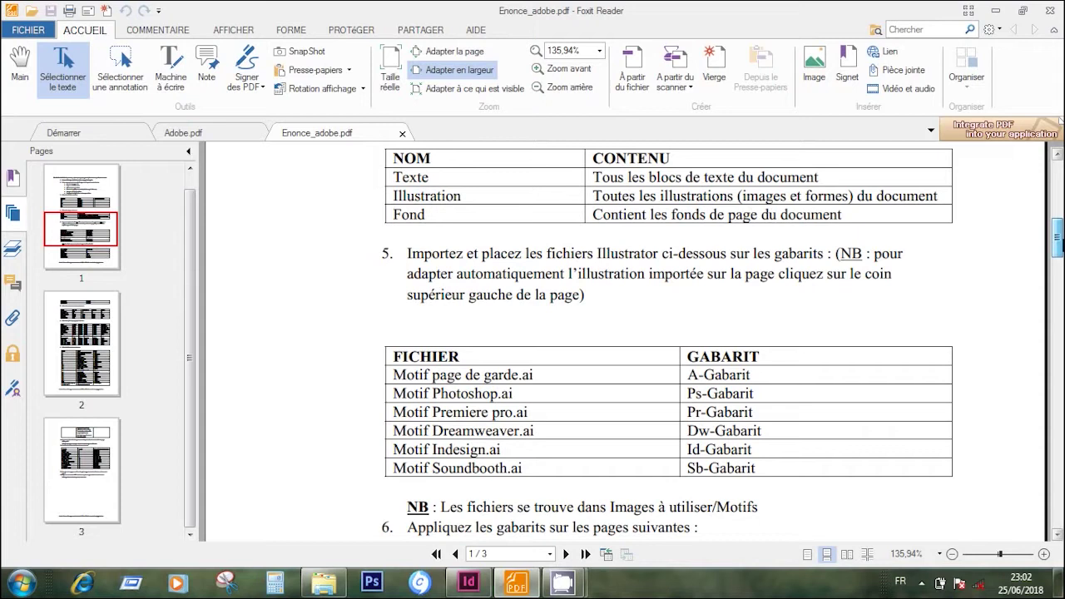
pyautogui.scroll(-2, 1060, 241)
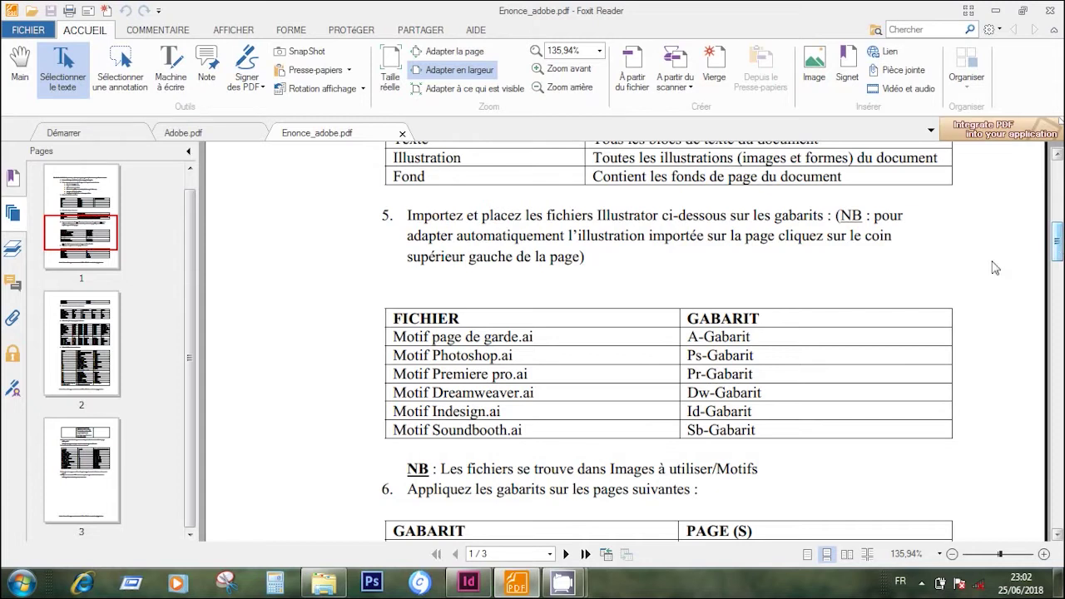
pyautogui.moveTo(1060, 233)
pyautogui.mouseDown()
pyautogui.moveTo(1059, 200)
pyautogui.moveTo(1059, 239)
pyautogui.mouseUp()
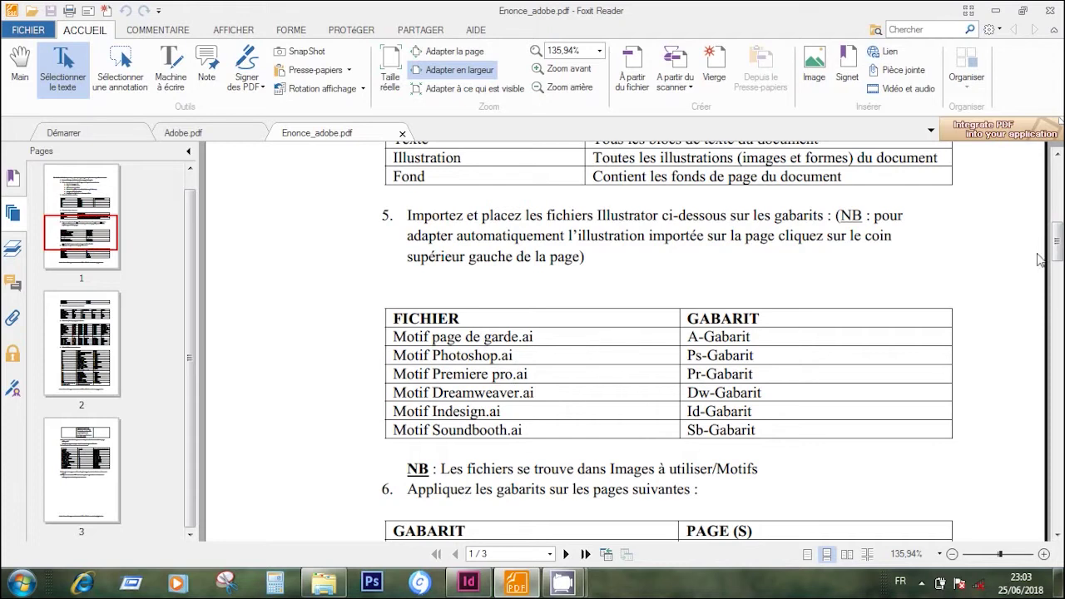
# Read the table in instruction 6 that assigns the masters to the document pages.
pyautogui.moveTo(1055, 250); pyautogui.dragTo(1055, 280)
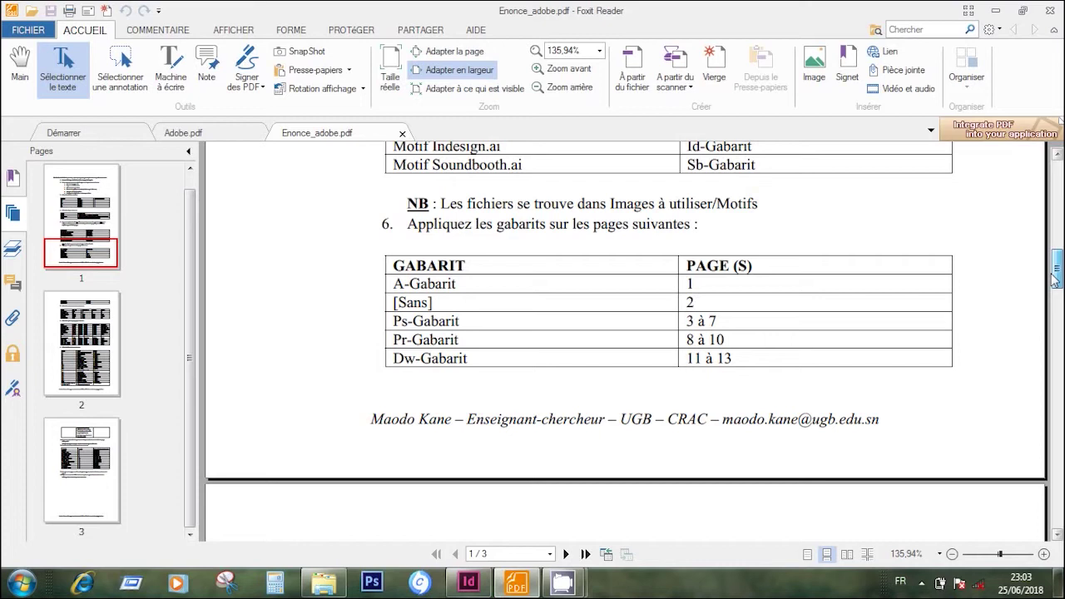
pyautogui.moveTo(1055, 279)
pyautogui.mouseDown()
pyautogui.moveTo(1053, 271)
pyautogui.moveTo(1053, 281)
pyautogui.mouseUp()
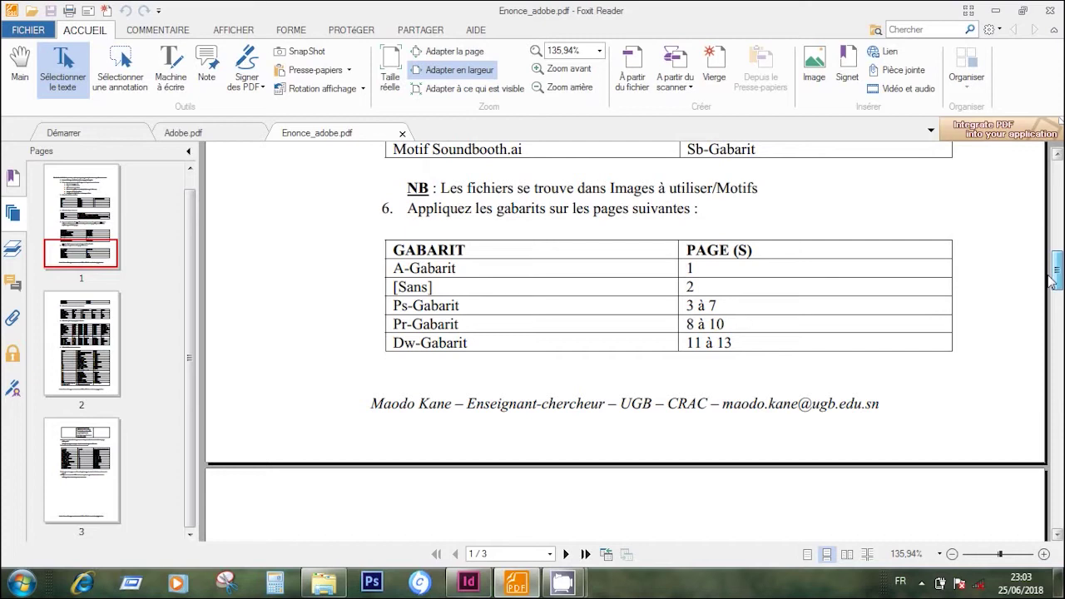
pyautogui.moveTo(1054, 280); pyautogui.dragTo(1057, 299)
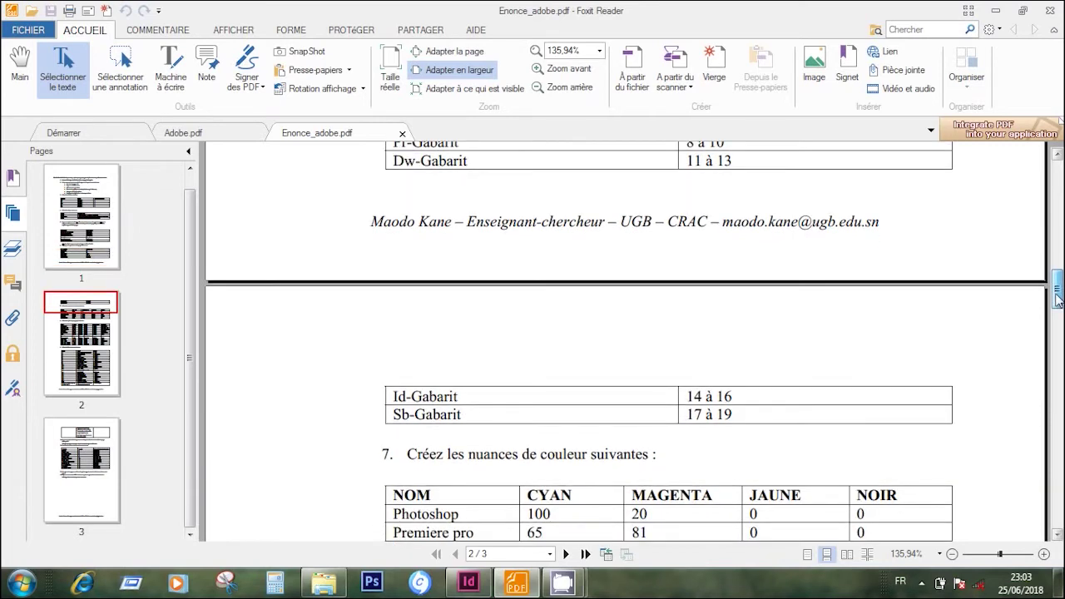
# Examine the colour swatch values in instruction 7 and the paragraph style definitions in instruction 8.
pyautogui.moveTo(1058, 299); pyautogui.dragTo(1058, 308)
pyautogui.scroll(-1, 1059, 312)
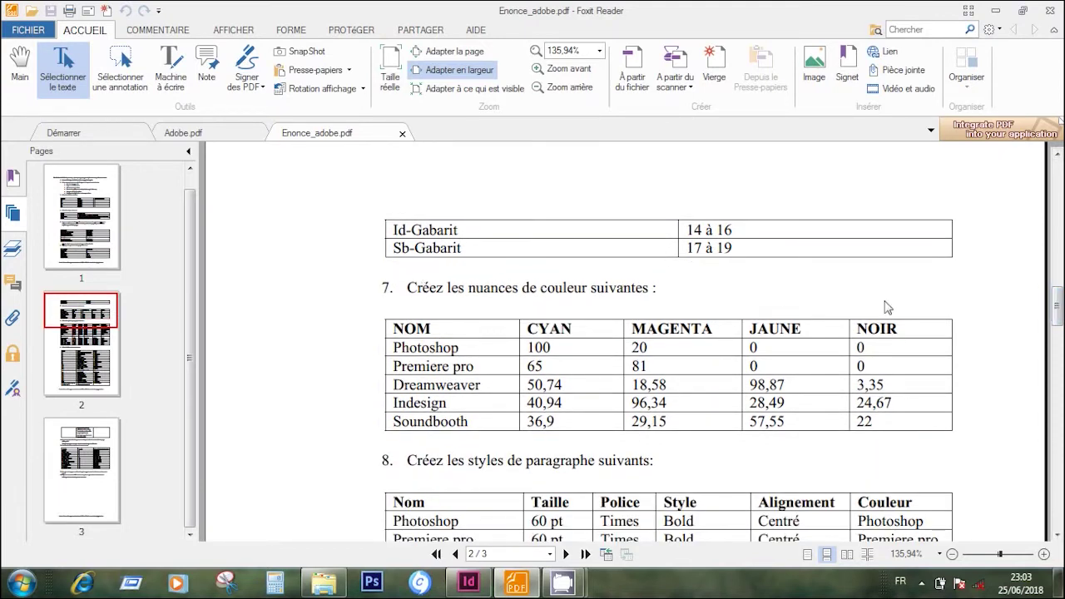
pyautogui.moveTo(1059, 314); pyautogui.dragTo(1059, 323)
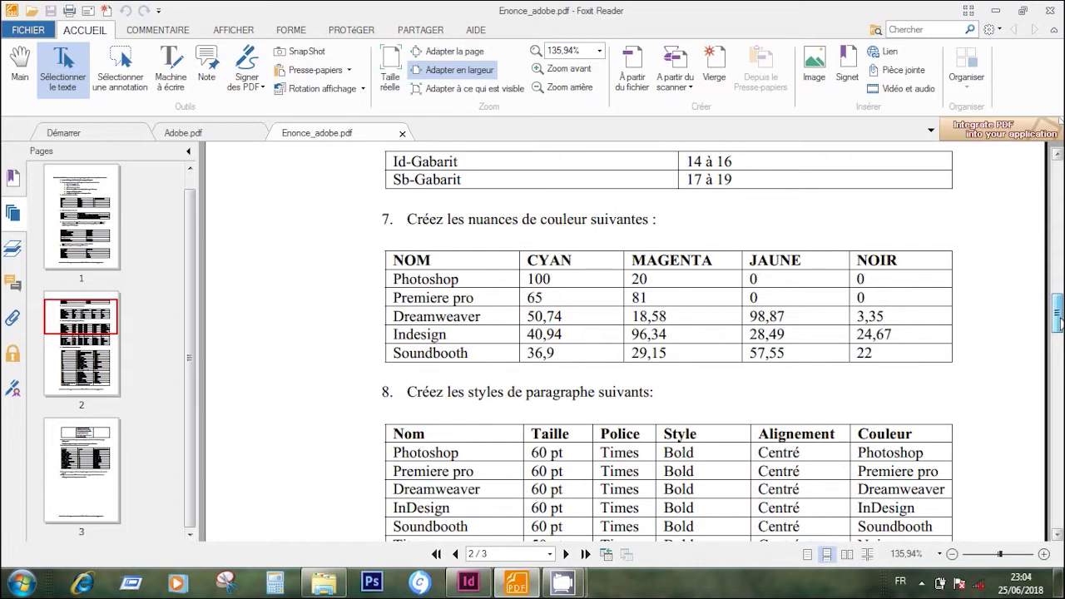
pyautogui.moveTo(1059, 320)
pyautogui.mouseDown()
pyautogui.moveTo(1058, 355)
pyautogui.moveTo(1057, 327)
pyautogui.mouseUp()
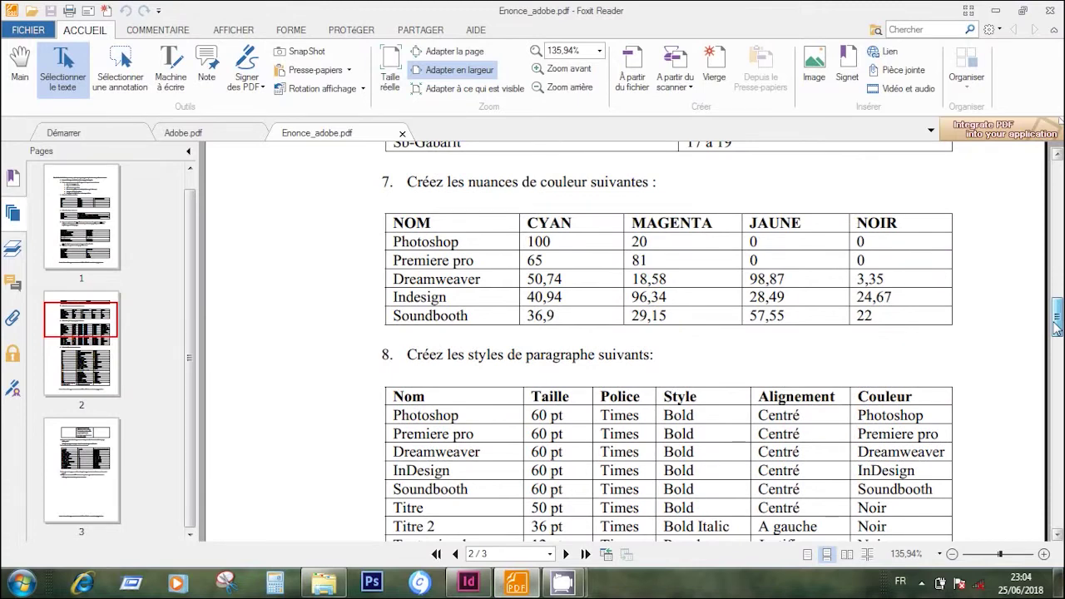
# Examine the text block table in instruction 9, covering the text and paragraph style for each page.
pyautogui.moveTo(1057, 327); pyautogui.dragTo(1057, 366)
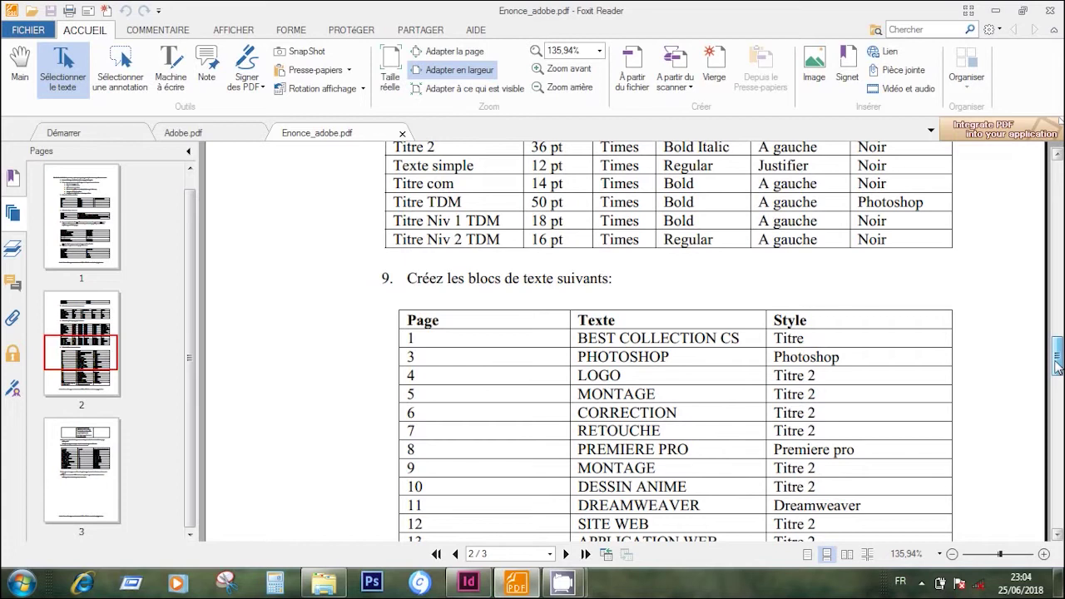
pyautogui.moveTo(1057, 366); pyautogui.dragTo(1057, 367)
pyautogui.scroll(1, 1061, 366)
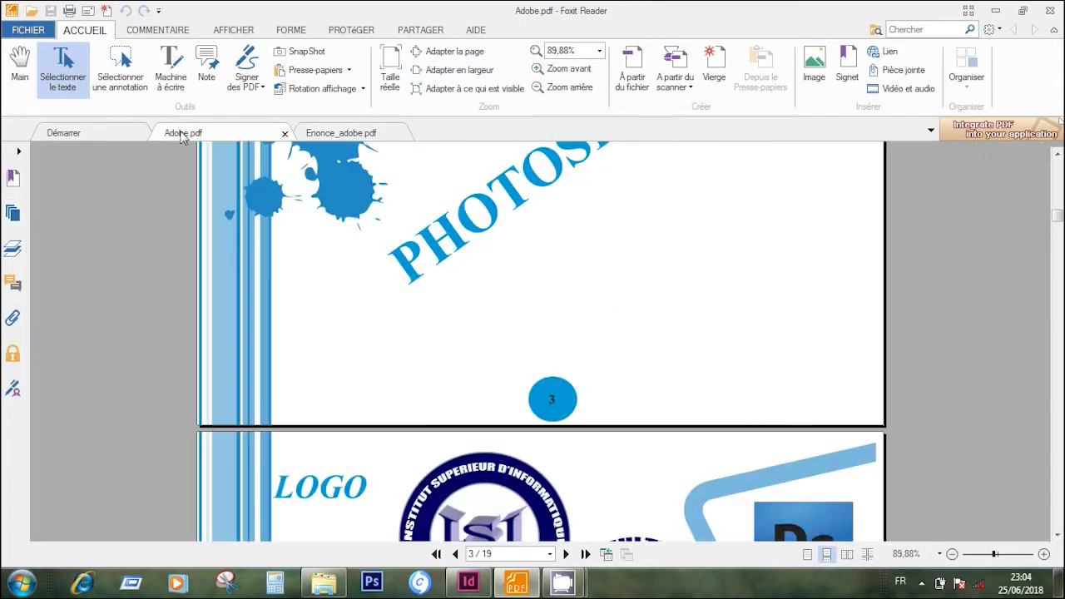
# Return to Adobe.pdf and display its cover page.
pyautogui.click(185, 135)
pyautogui.press('Home')
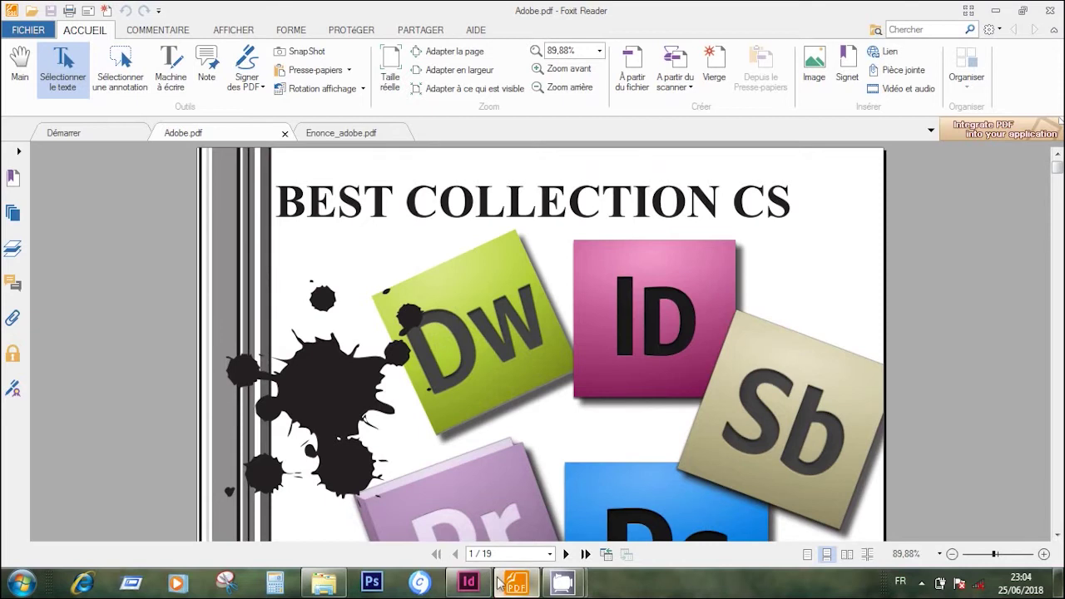
# Check page 1's text and style in Enonce_adobe.pdf, and switch to InDesign to make the Texte layer active.
pyautogui.moveTo(519, 588)
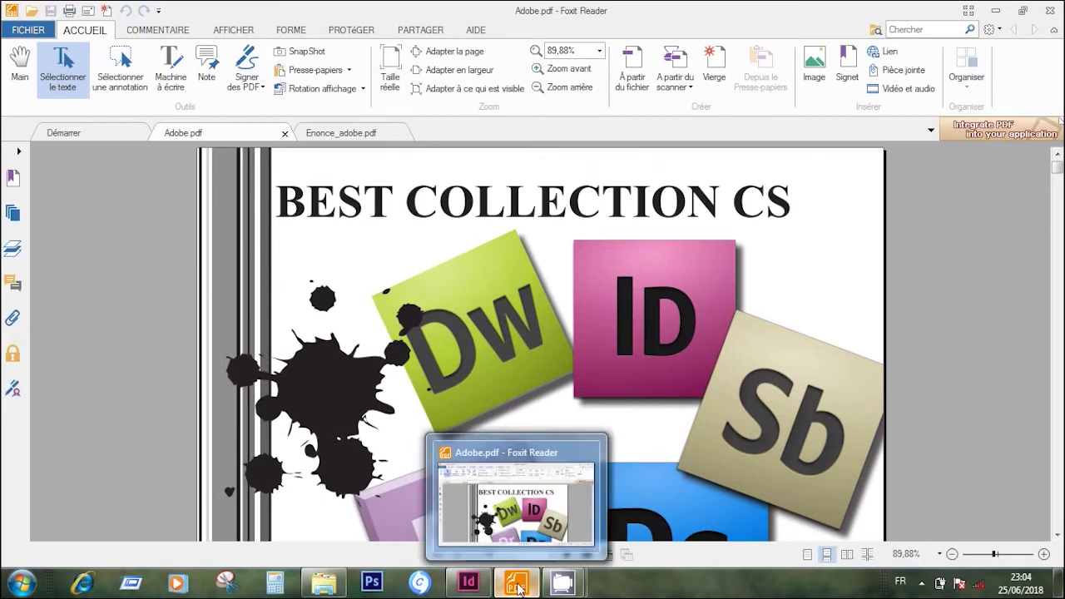
pyautogui.click(353, 137)
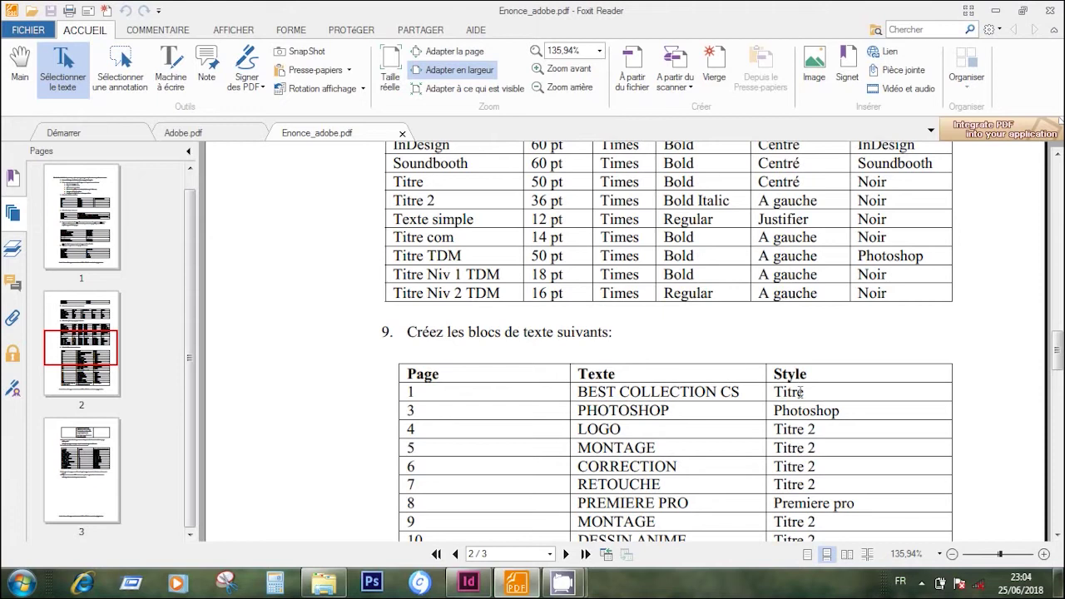
pyautogui.click(995, 17)
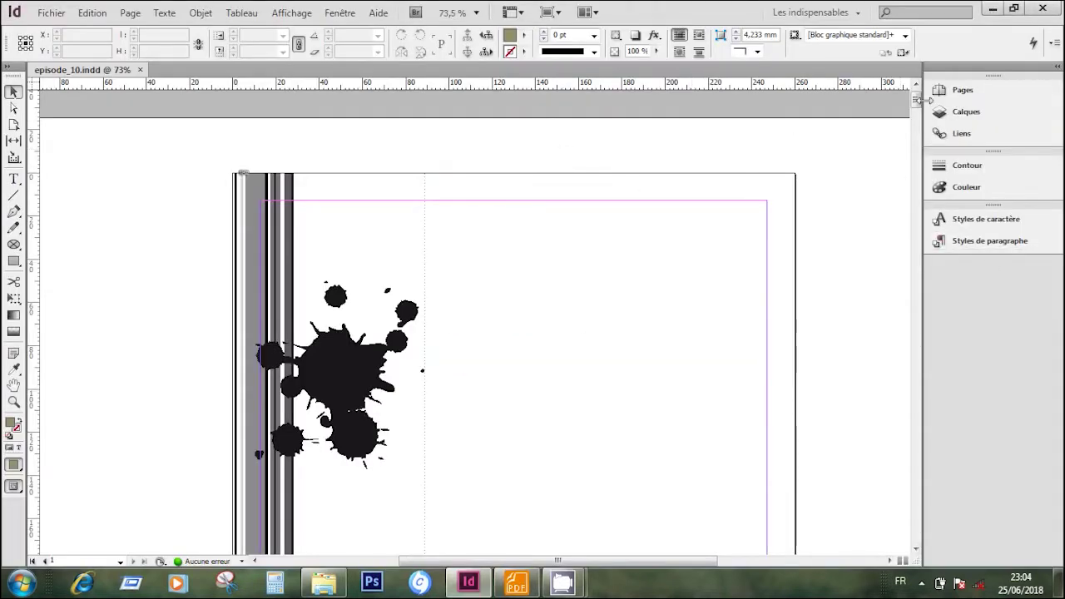
pyautogui.click(966, 113)
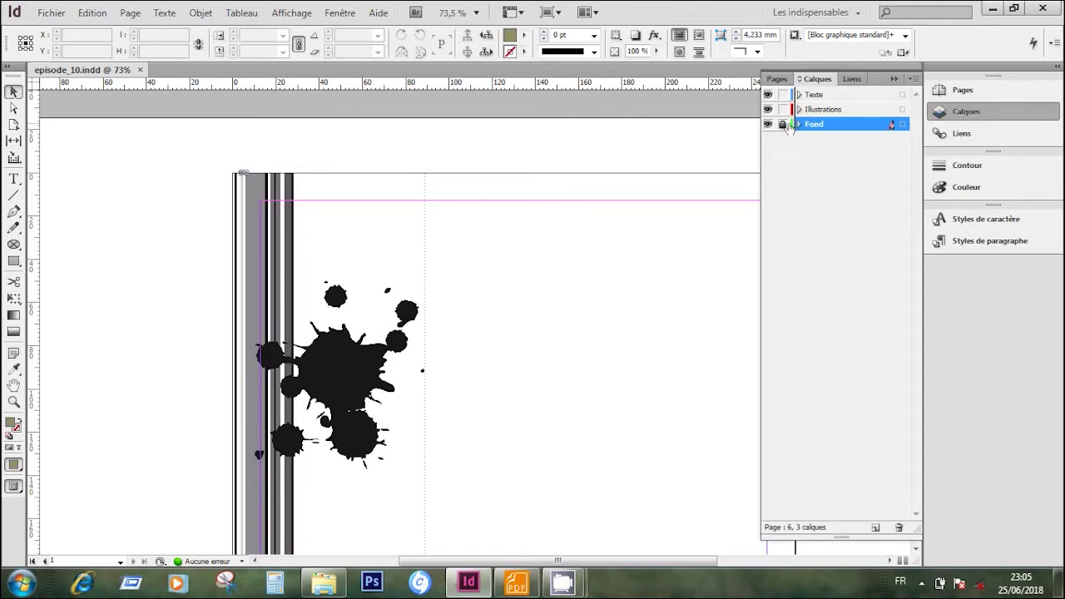
pyautogui.click(820, 98)
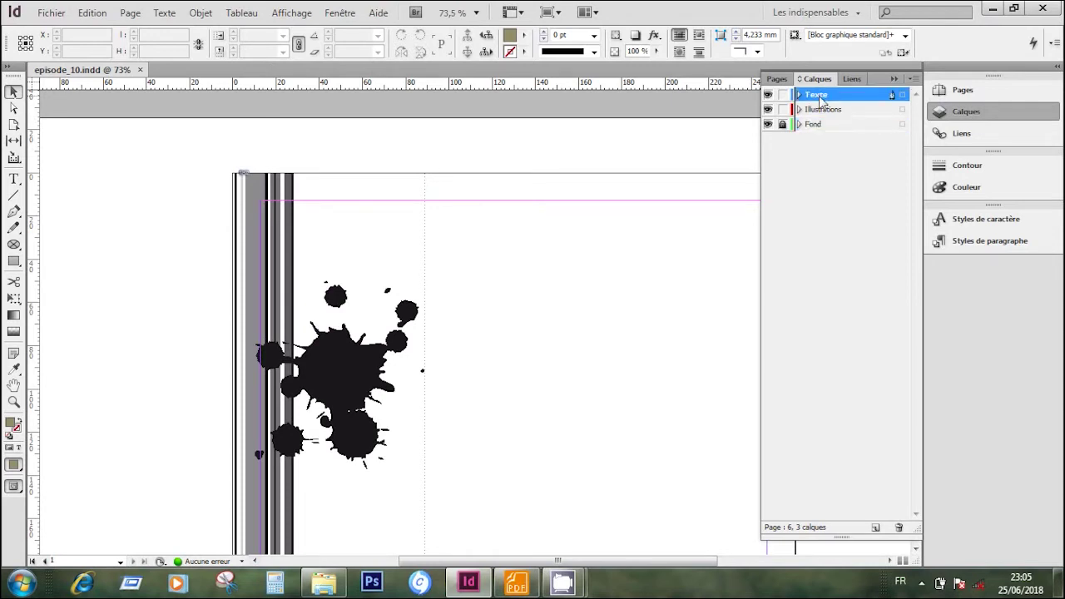
pyautogui.click(968, 114)
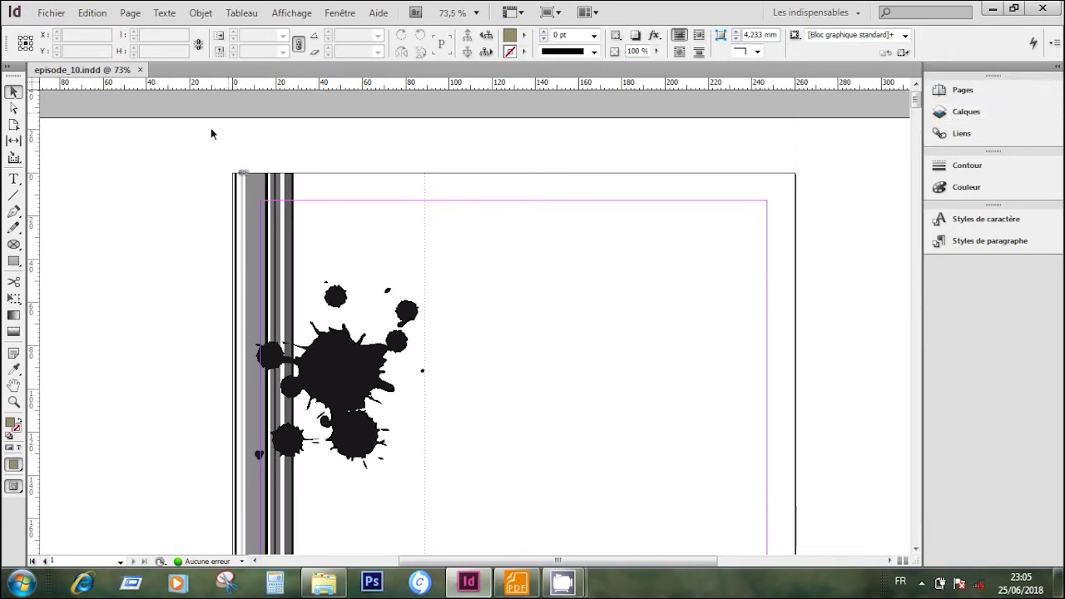
# Create a text block about 231.5 by 33.5 mm across the upper part of page 1, reading BEST COLLECTION CS in the Titre paragraph style.
pyautogui.click(14, 179)
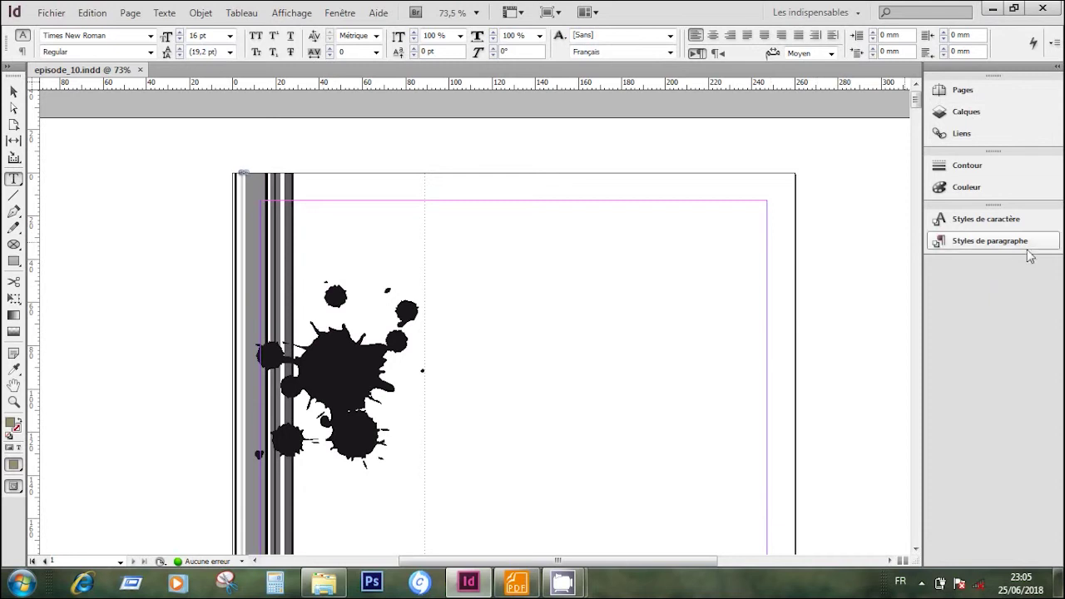
pyautogui.click(988, 243)
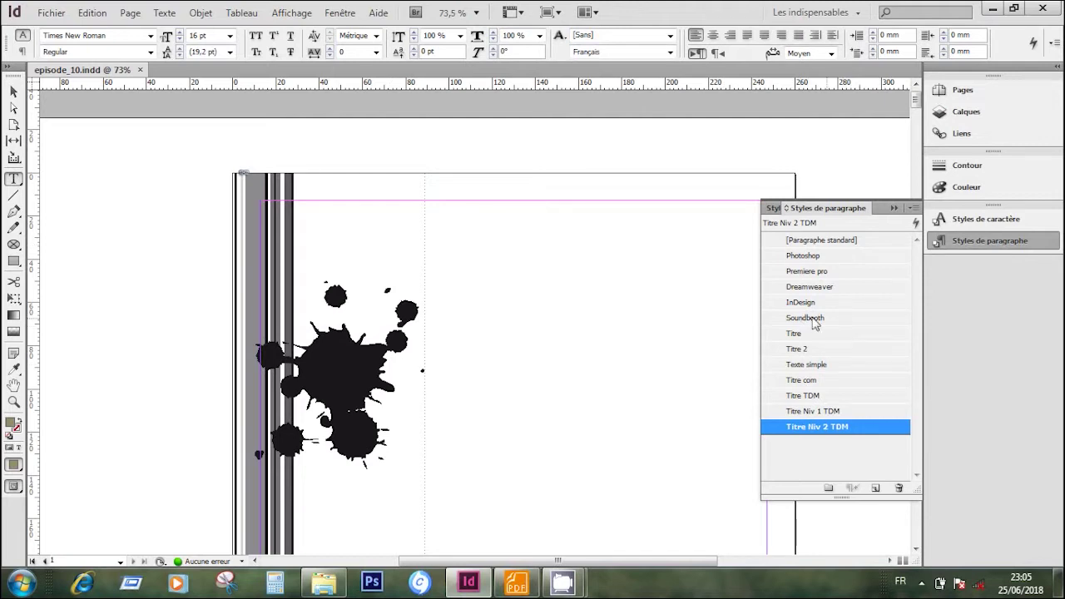
pyautogui.click(795, 335)
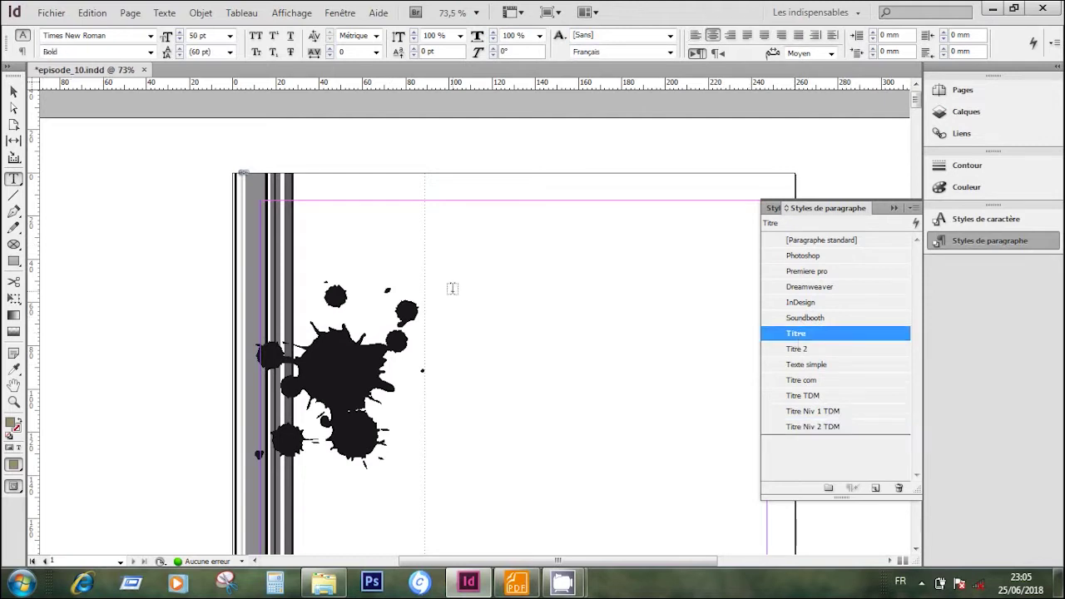
pyautogui.moveTo(294, 207); pyautogui.dragTo(796, 280)
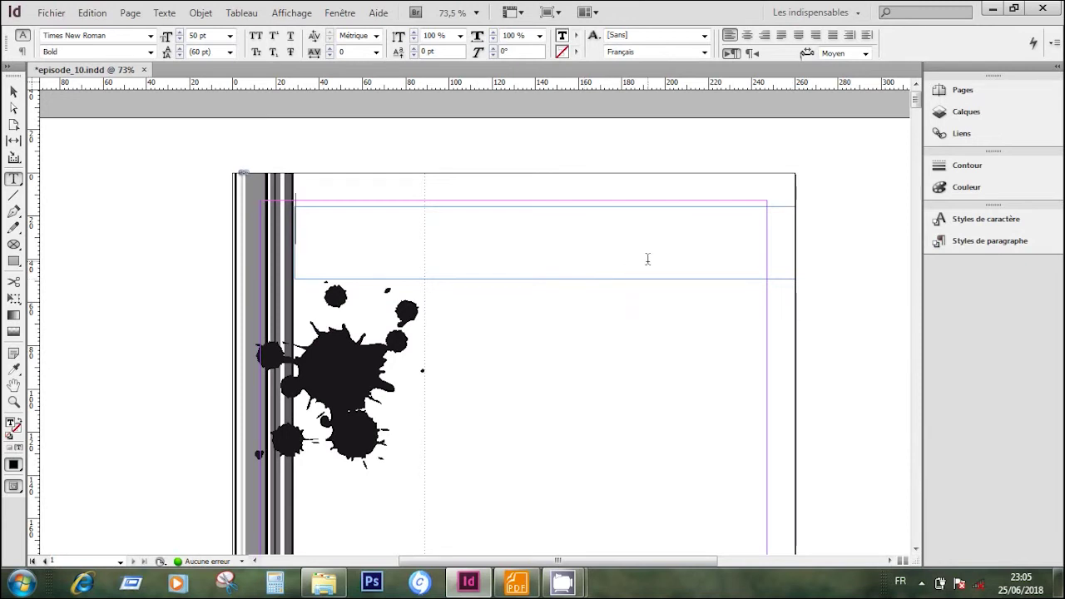
pyautogui.write('BEST ')
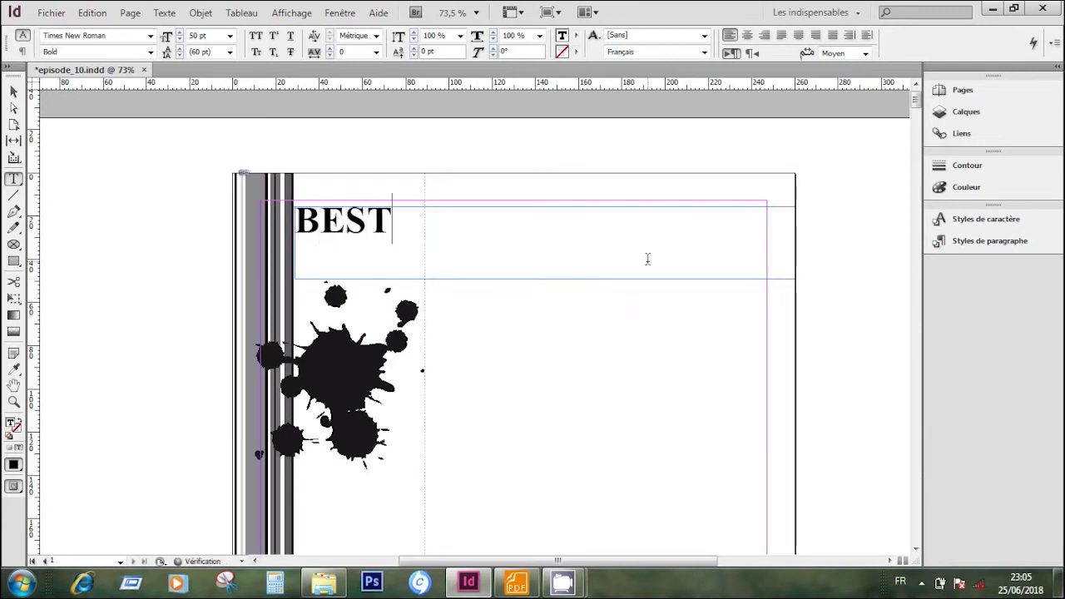
pyautogui.write('COLLEC')
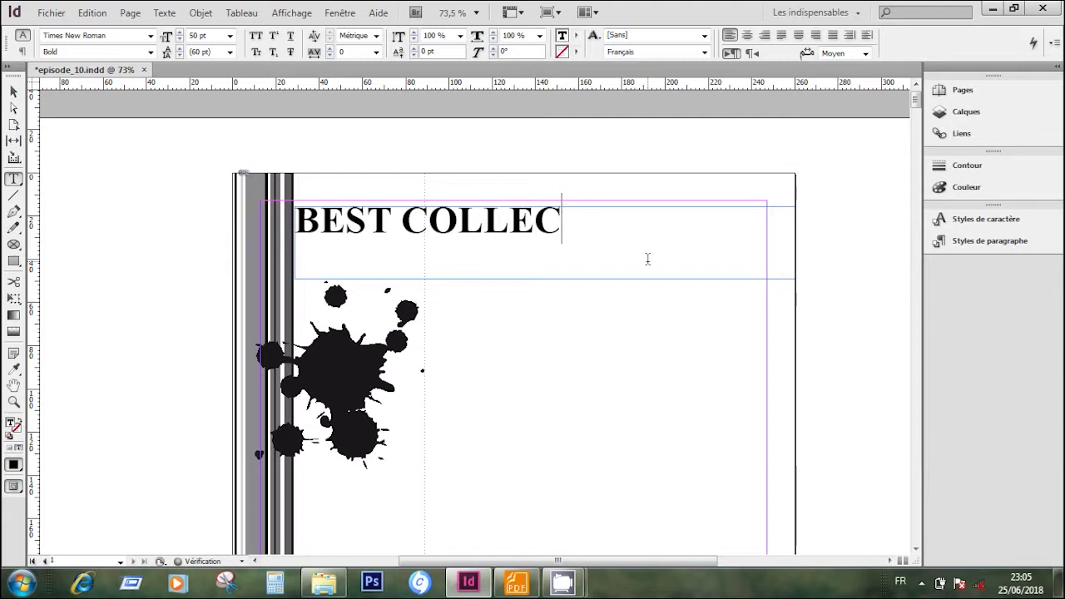
pyautogui.write('TION CS')
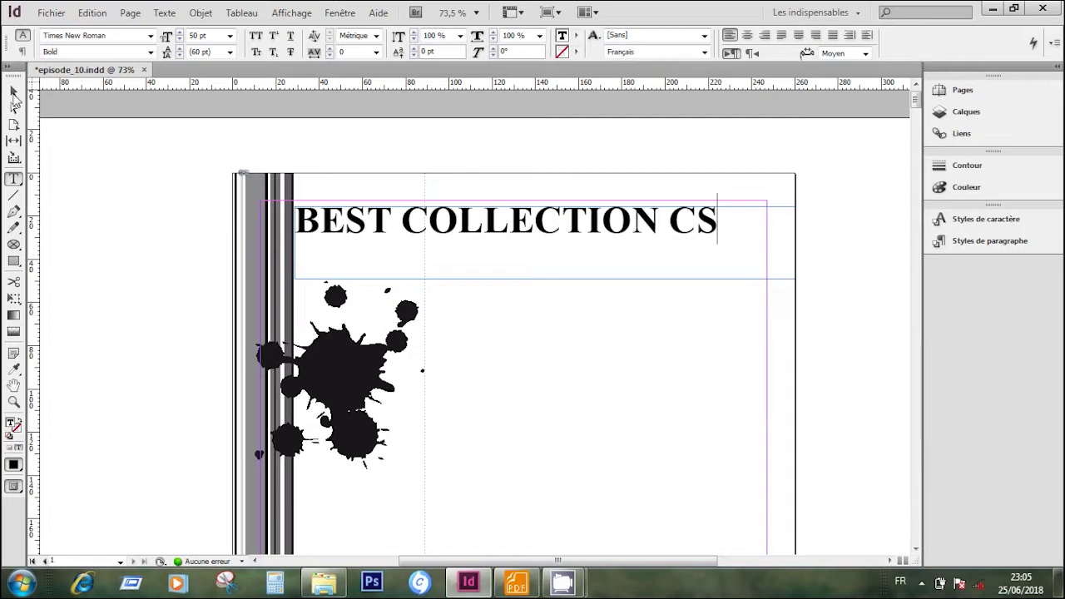
# Fit the BEST COLLECTION CS frame to its content and move it up to the top margin of page 1.
pyautogui.click(13, 96)
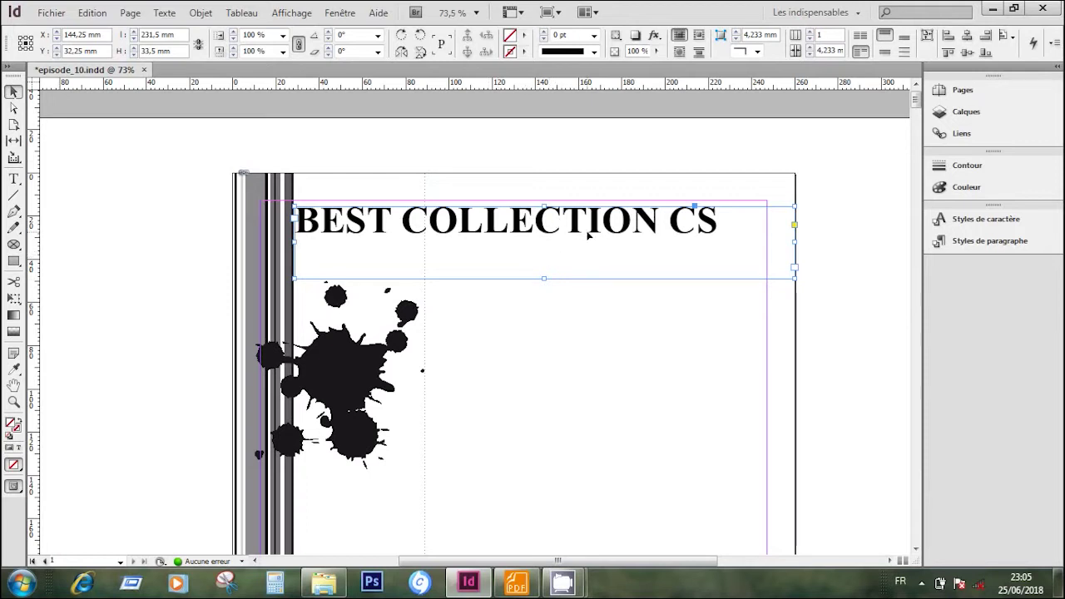
pyautogui.click(13, 179)
pyautogui.click(13, 91)
pyautogui.rightClick(589, 252)
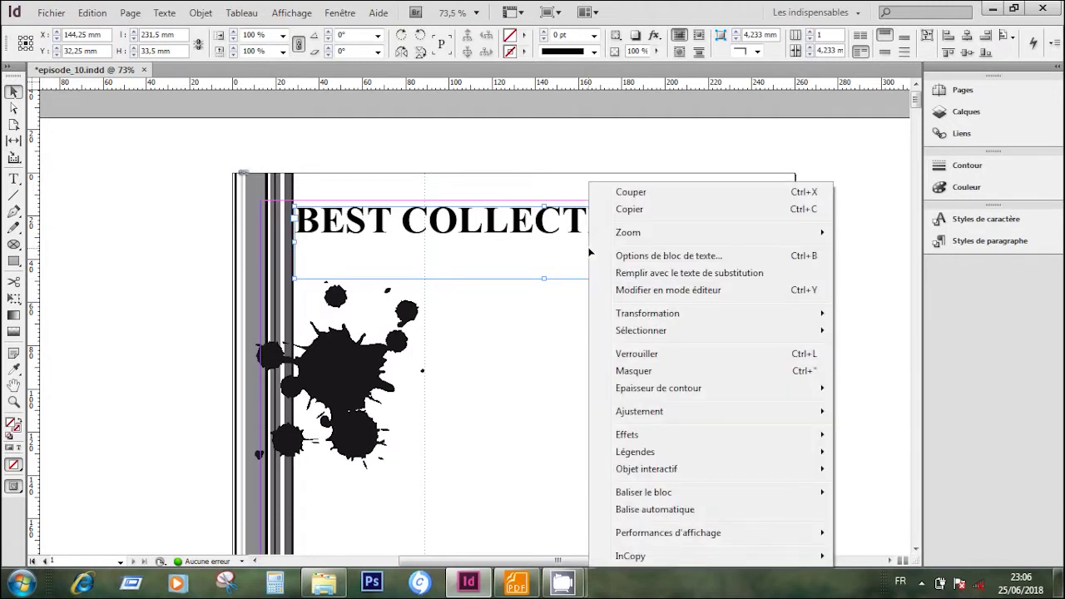
pyautogui.moveTo(680, 414)
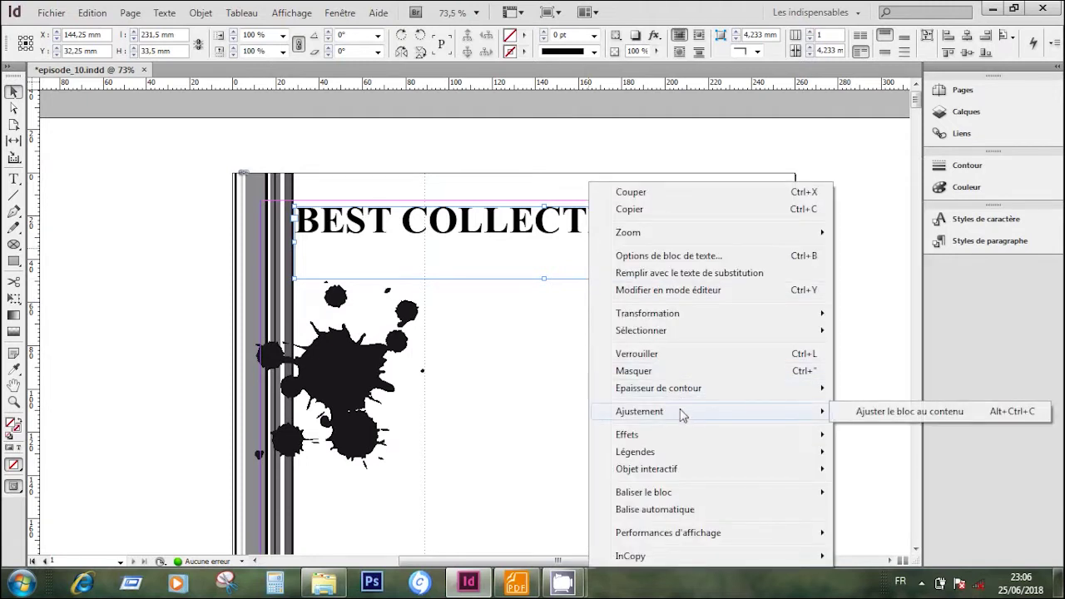
pyautogui.click(897, 415)
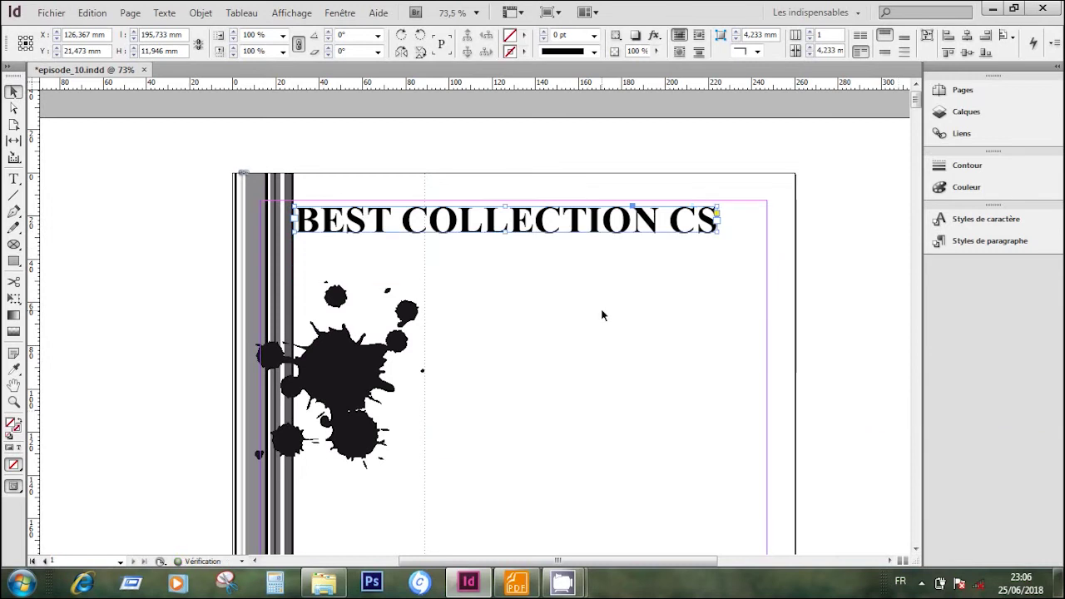
pyautogui.moveTo(540, 234); pyautogui.dragTo(539, 227)
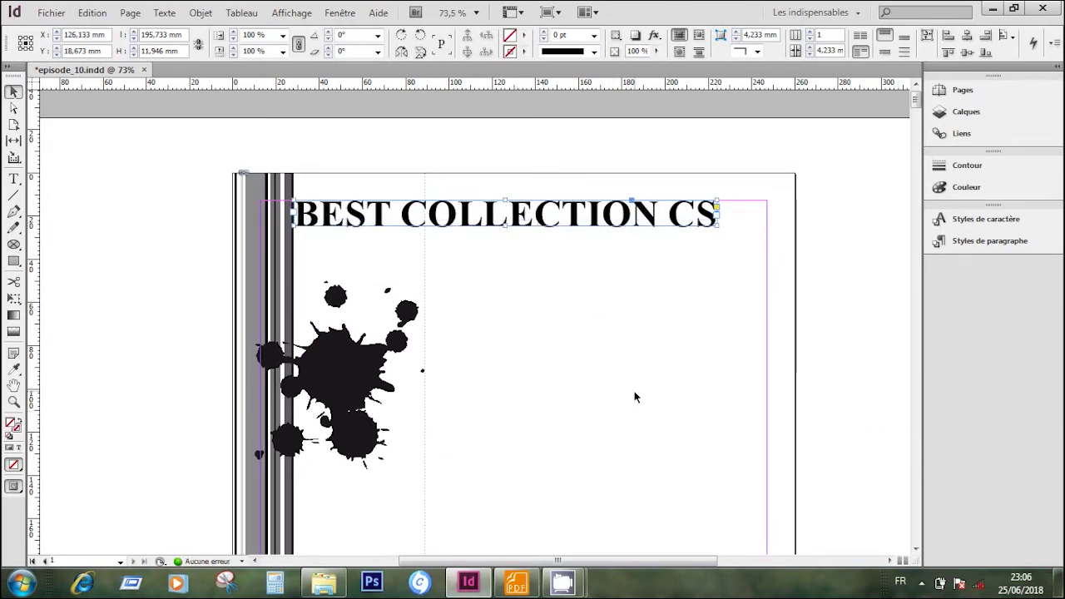
# Compare the page 1 title with the cover in Adobe.pdf, and preview the InDesign page without guides and frame edges.
pyautogui.click(516, 583)
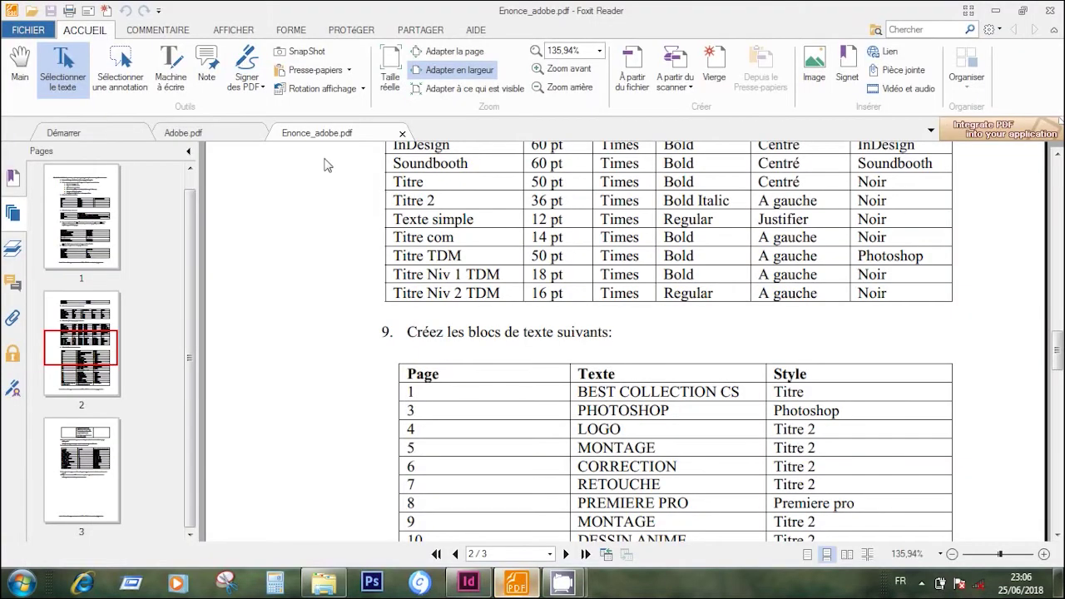
pyautogui.click(241, 131)
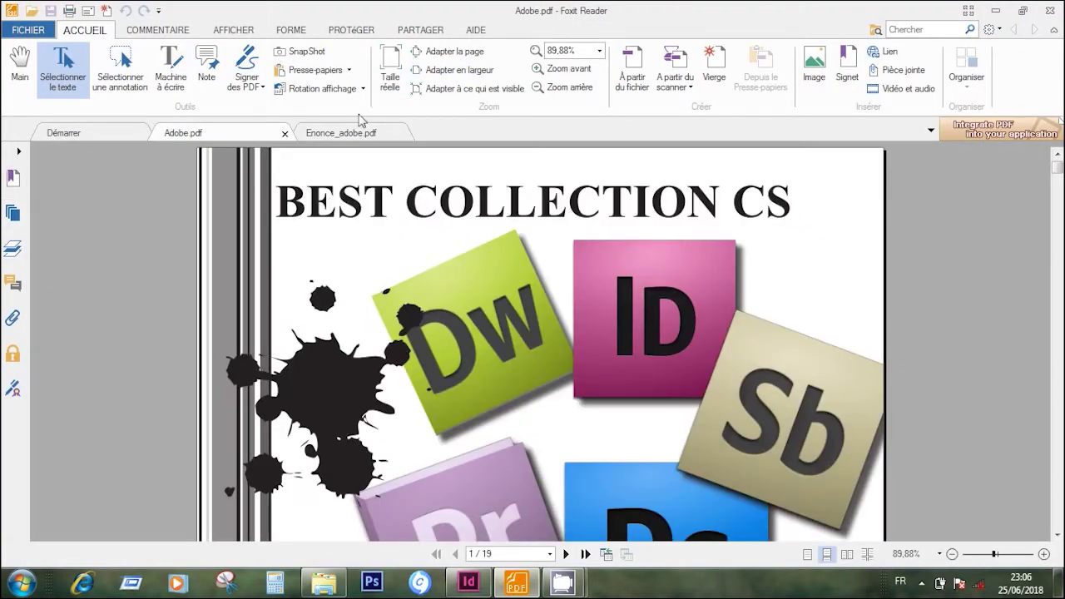
pyautogui.click(995, 10)
pyautogui.click(543, 295)
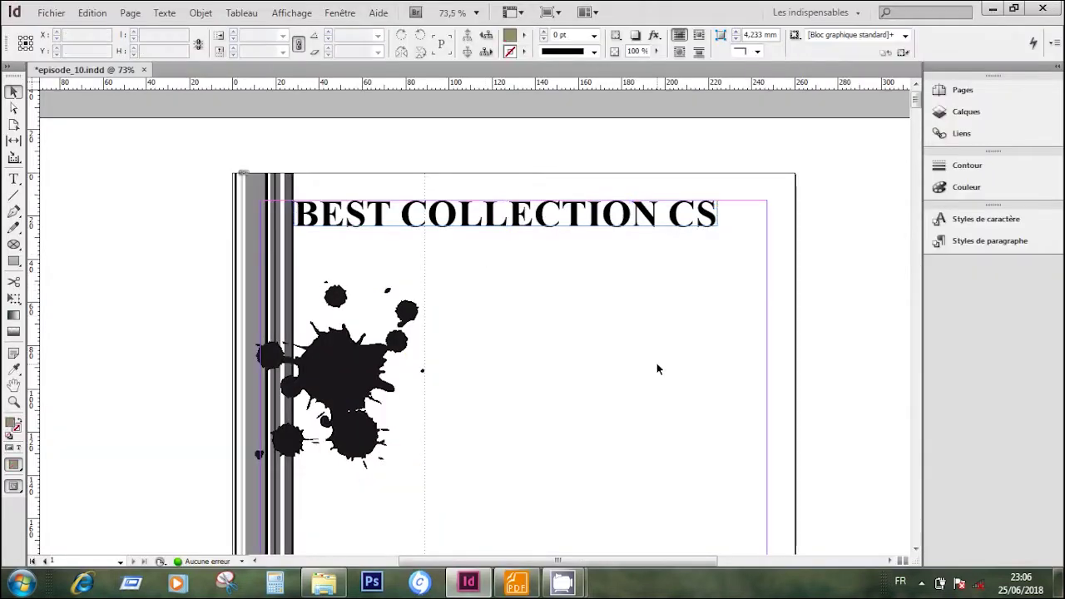
pyautogui.press('w')
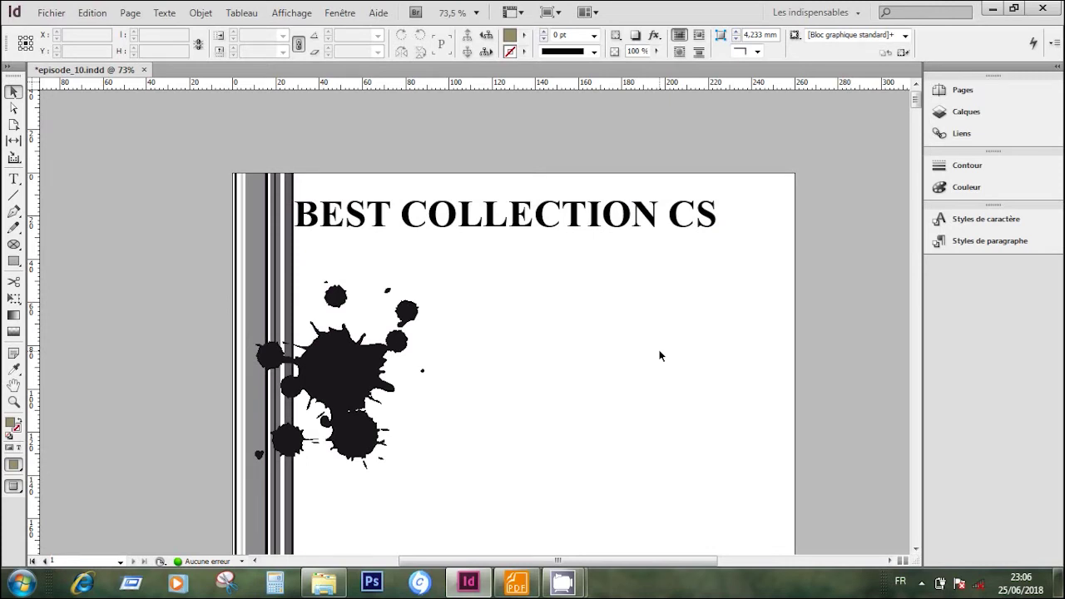
pyautogui.press('w')
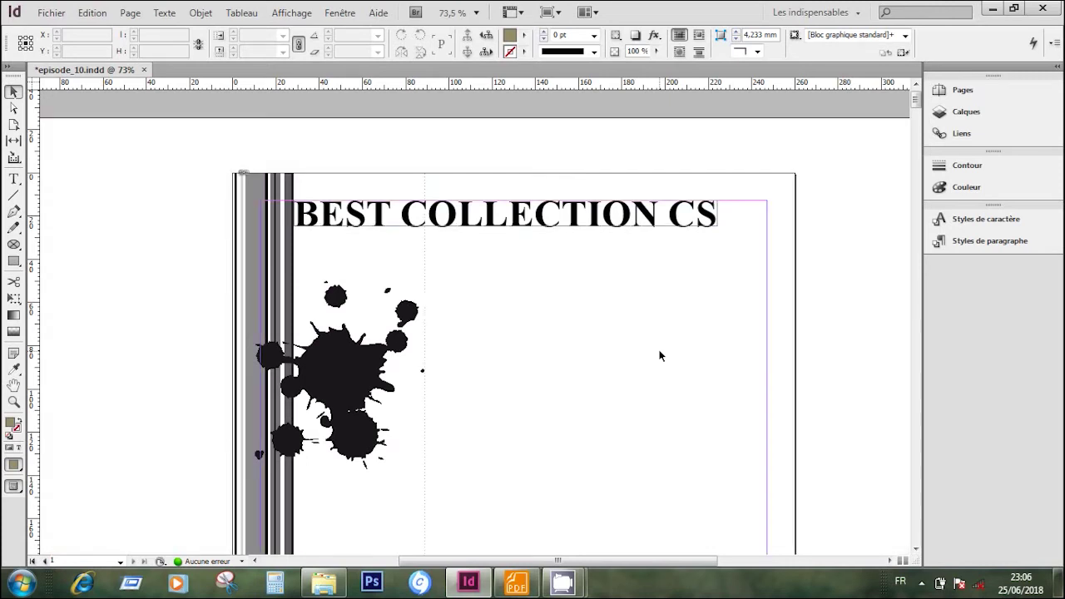
# Check the page 3 text block in Enonce_adobe.pdf and its appearance on page 3 of Adobe.pdf, and return to InDesign.
pyautogui.click(516, 583)
pyautogui.click(342, 133)
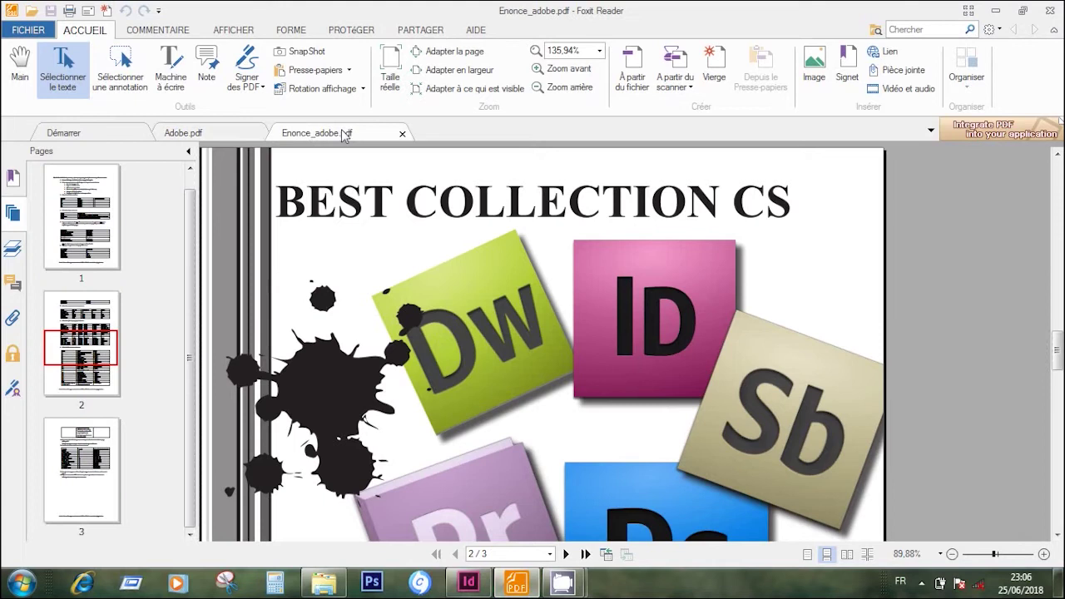
pyautogui.click(191, 136)
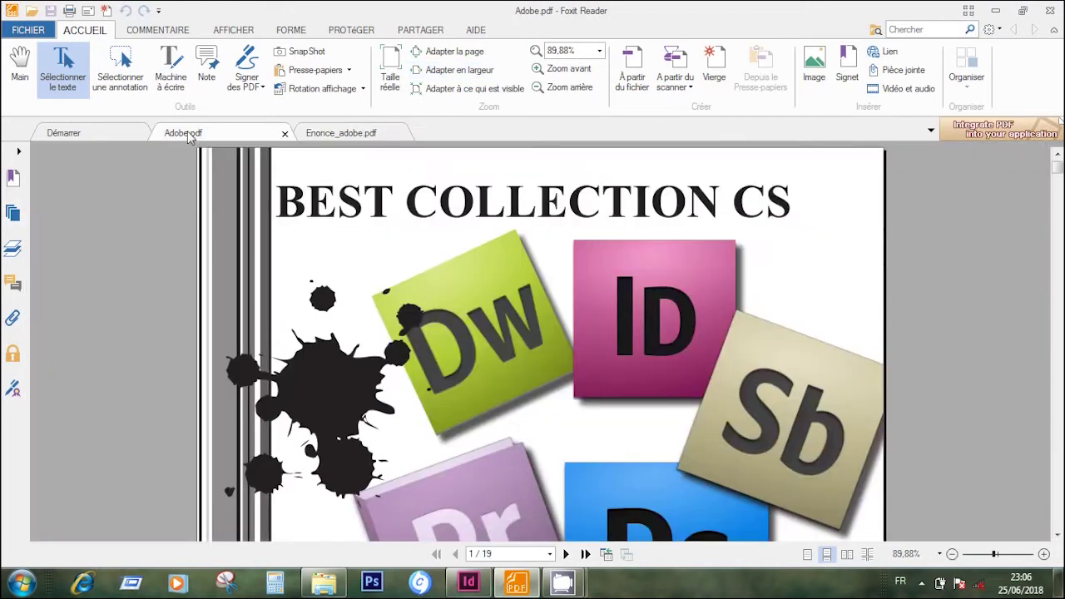
pyautogui.moveTo(1057, 168); pyautogui.dragTo(1060, 215)
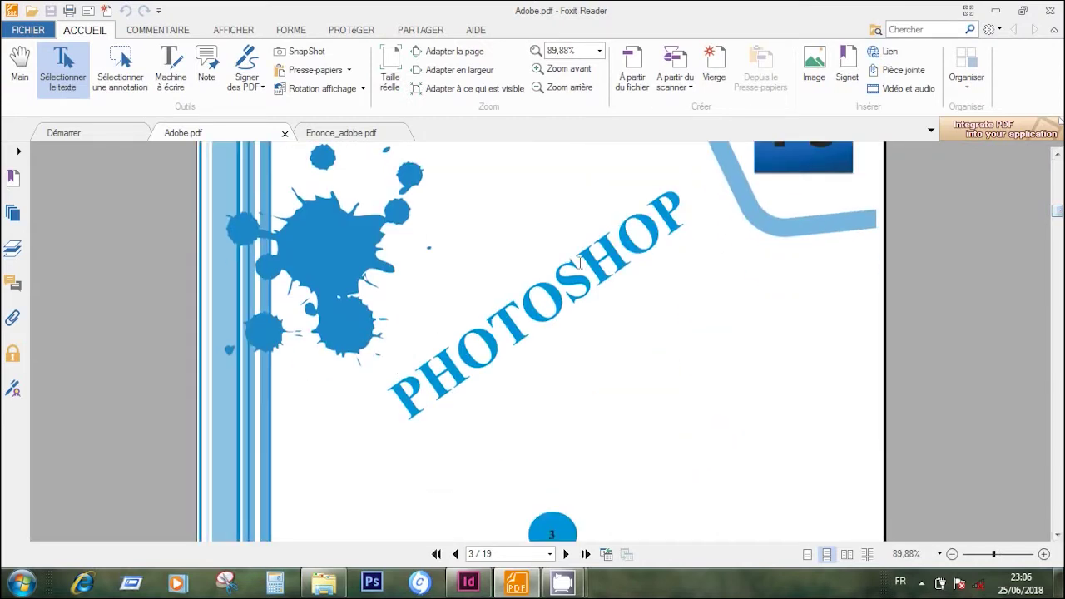
pyautogui.click(995, 10)
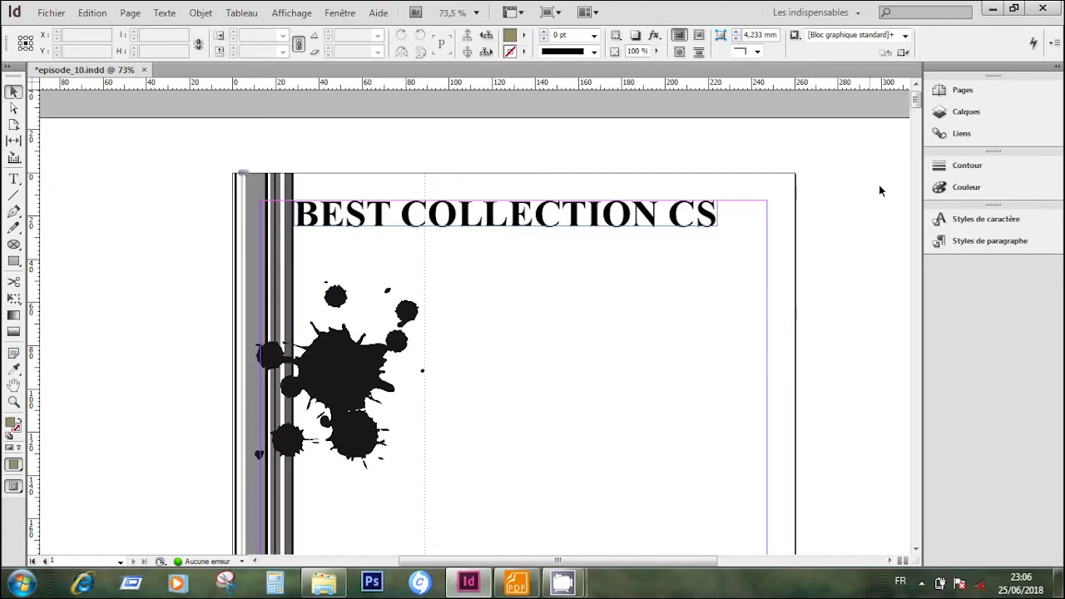
# Try the Photoshop paragraph style on the page 1 title in a frame about 42.3 mm high, and undo both changes.
pyautogui.click(616, 221)
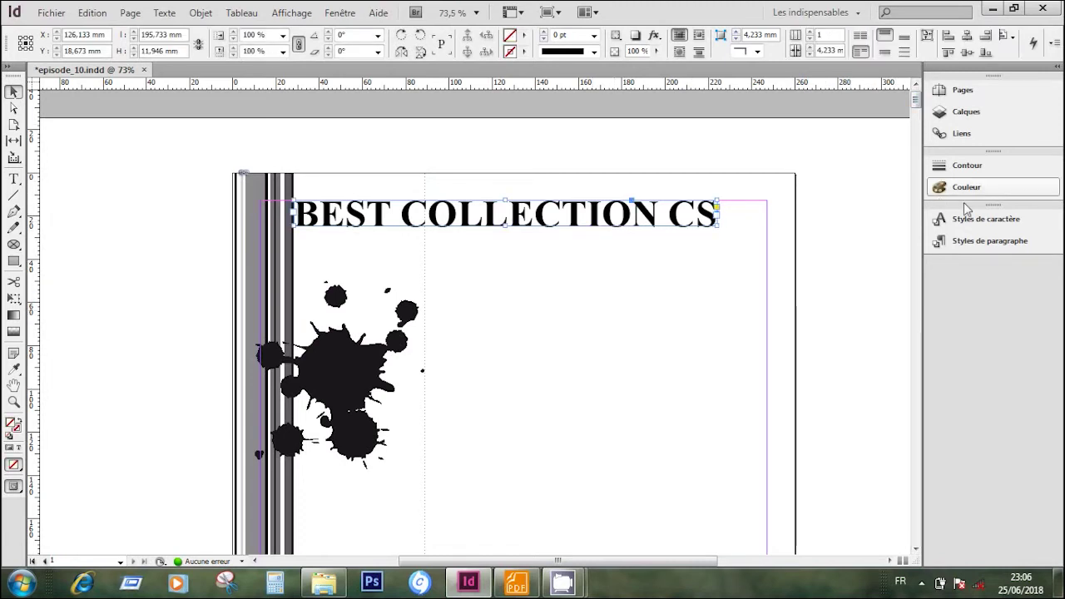
pyautogui.click(997, 242)
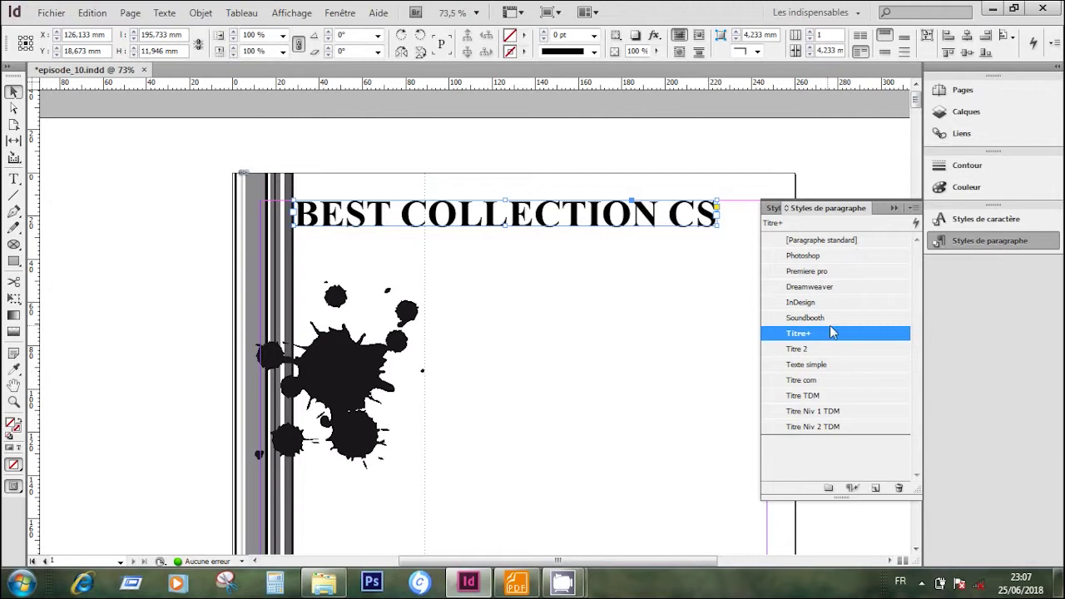
pyautogui.click(811, 257)
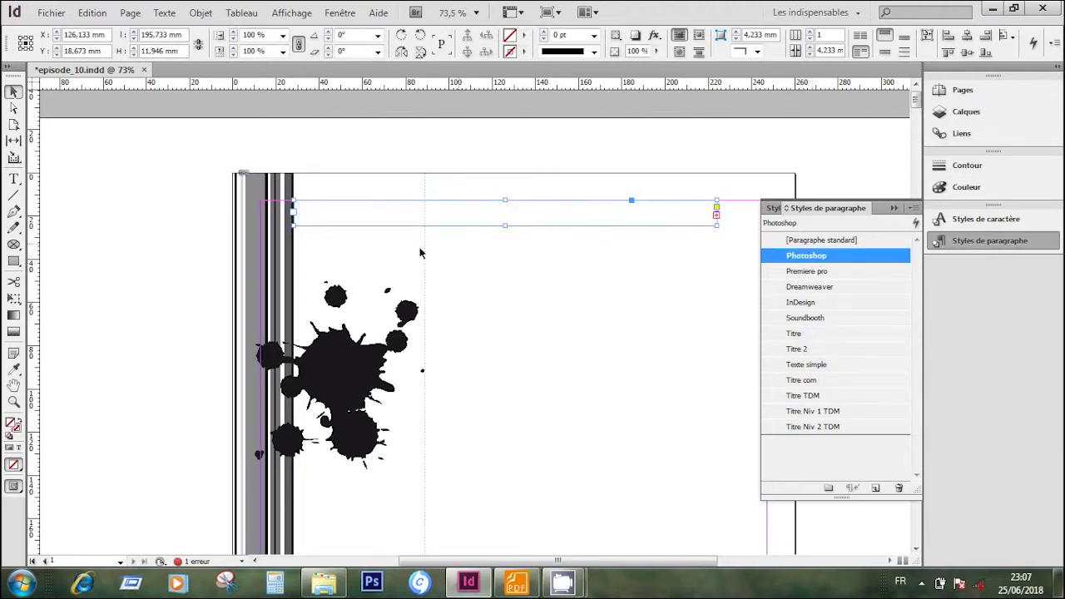
pyautogui.moveTo(505, 226); pyautogui.dragTo(524, 293)
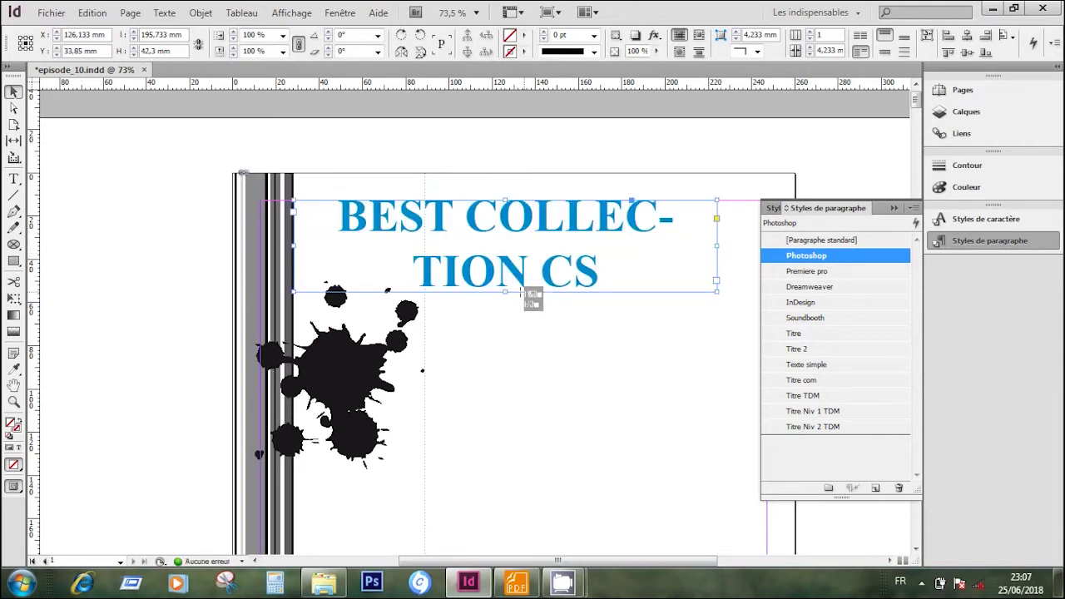
pyautogui.hotkey('ctrl', 'z')
pyautogui.hotkey('ctrl', 'z')
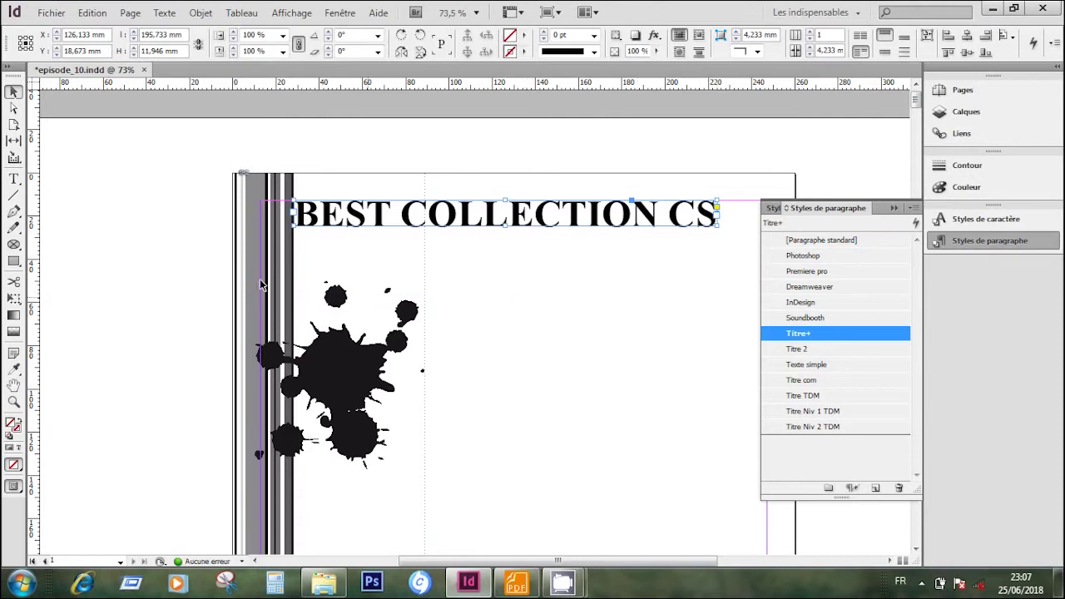
pyautogui.click(158, 281)
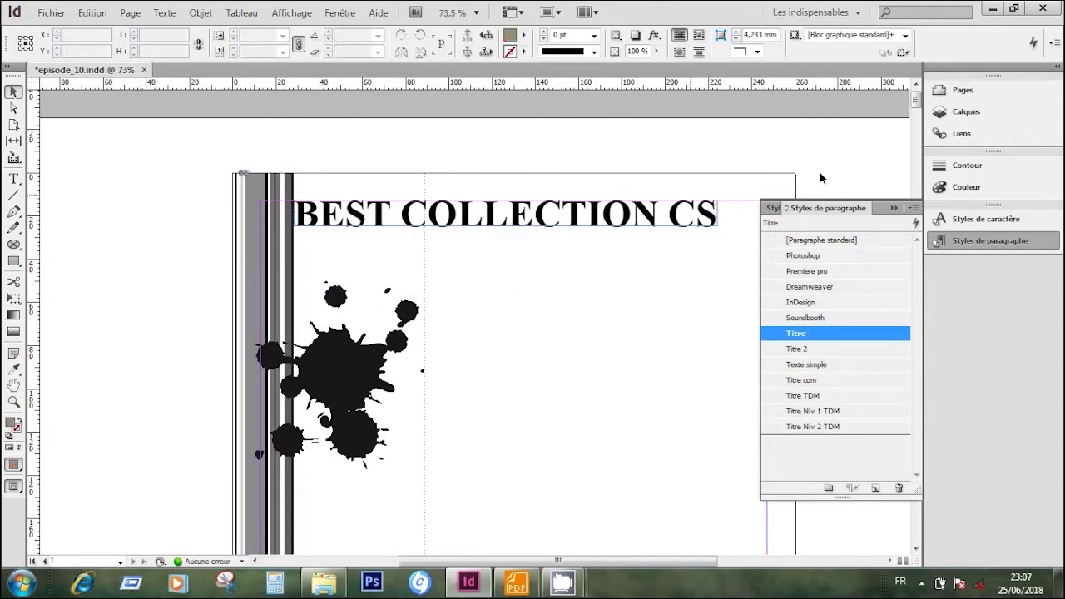
pyautogui.click(974, 243)
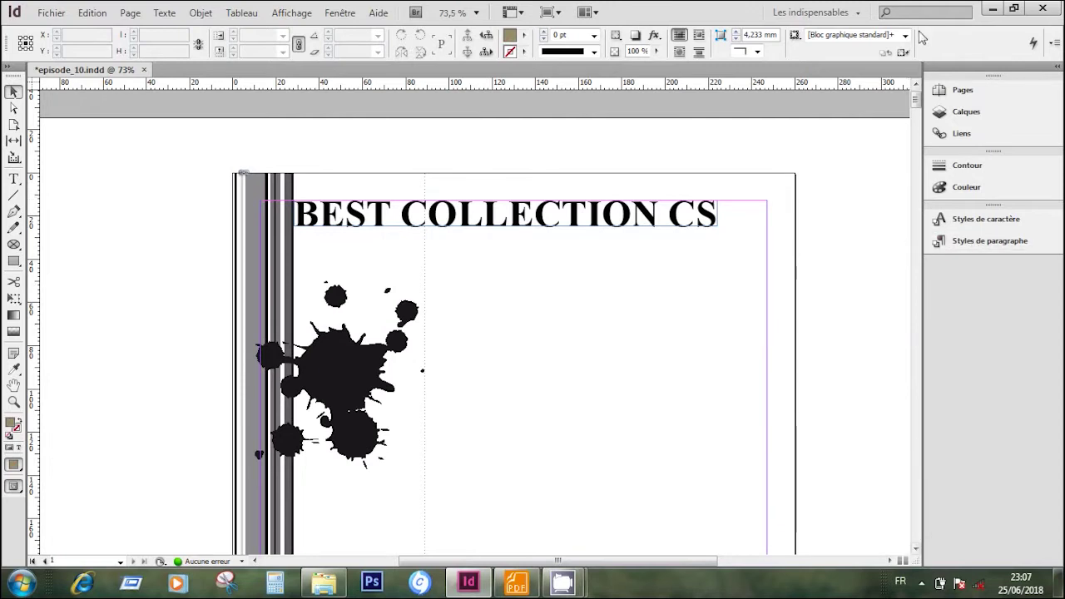
# Create a text frame about 209.5 × 40.5 mm on page 3 with the Photoshop paragraph style and the text PHOTOSHOP.
pyautogui.moveTo(916, 100); pyautogui.dragTo(915, 147)
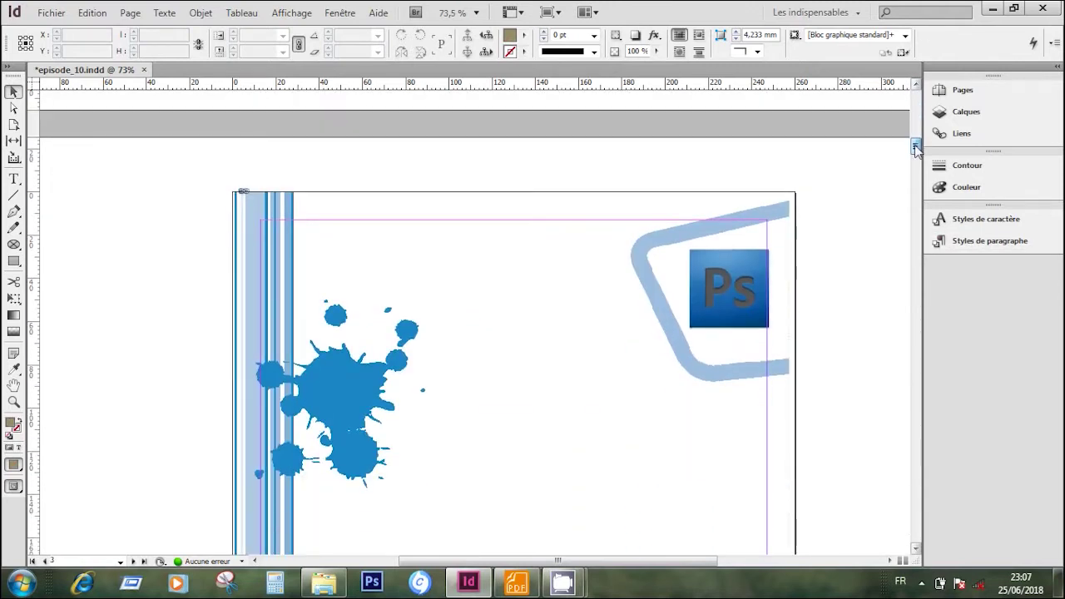
pyautogui.click(14, 178)
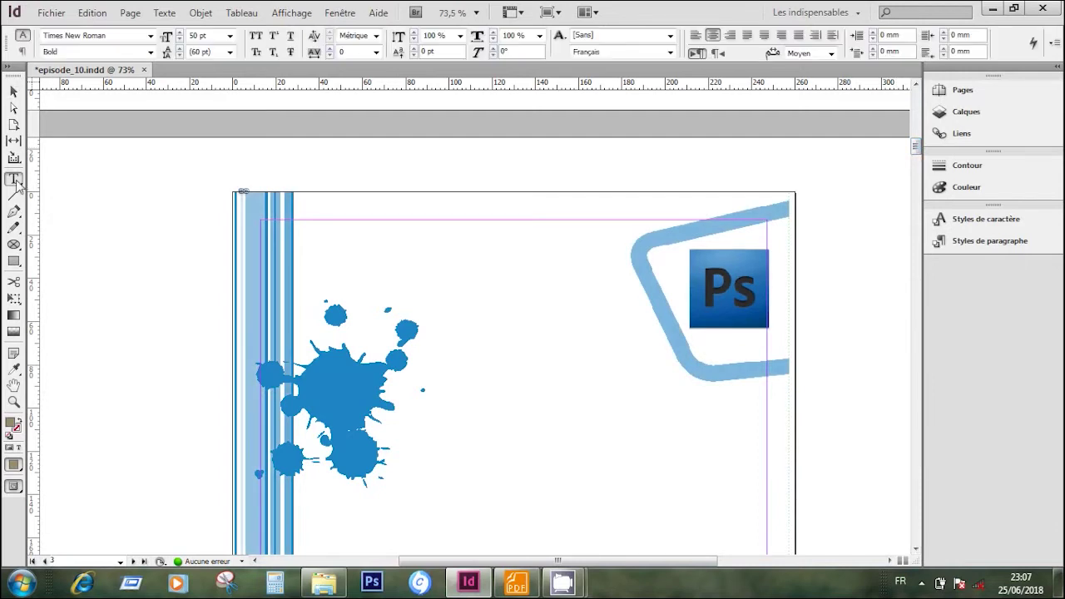
pyautogui.click(990, 240)
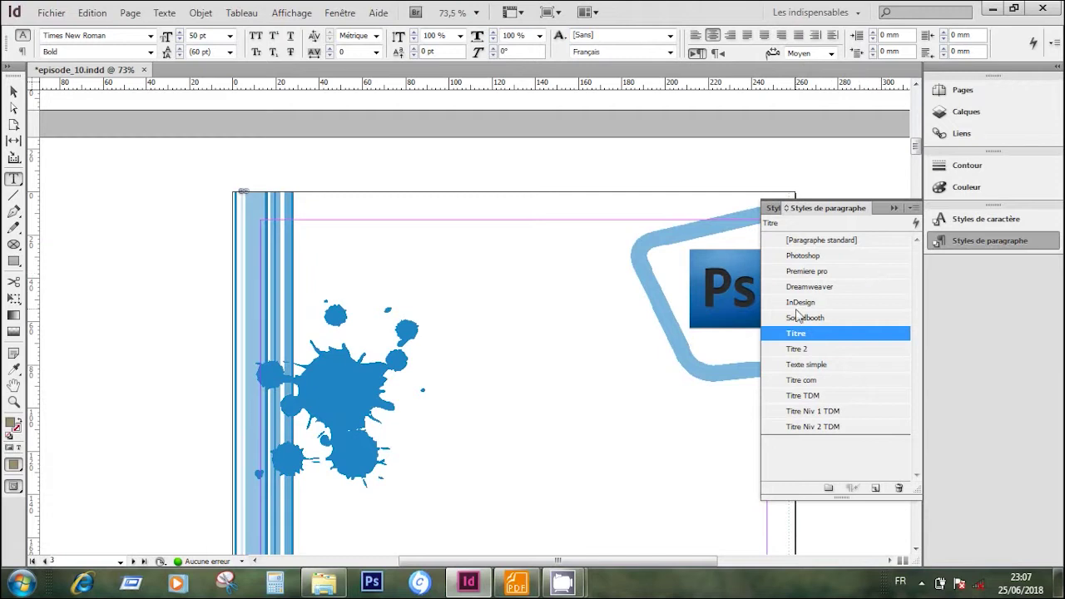
pyautogui.click(797, 255)
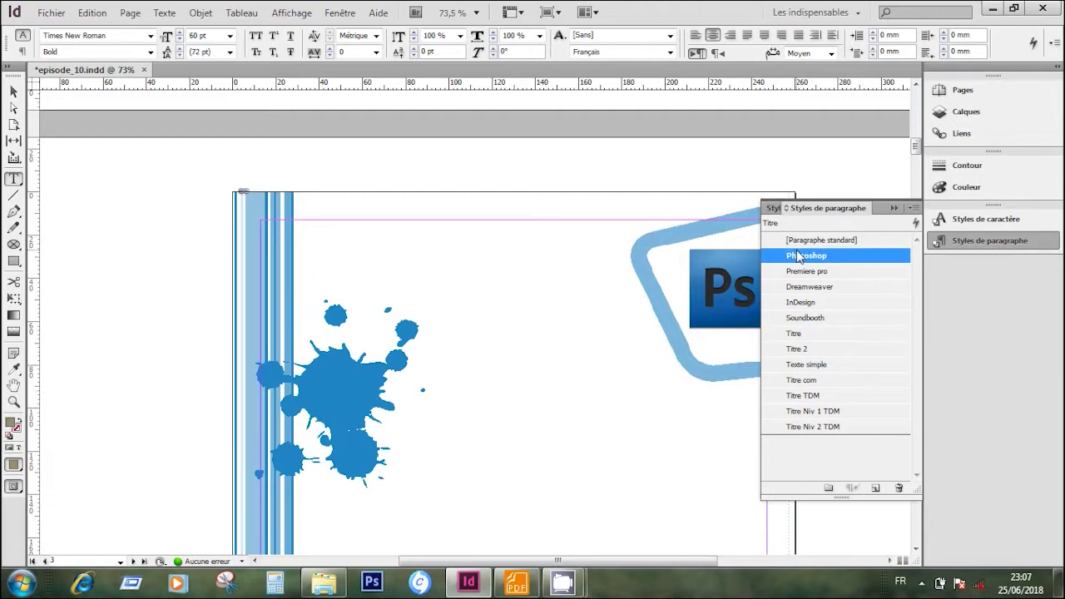
pyautogui.moveTo(288, 283); pyautogui.dragTo(749, 374)
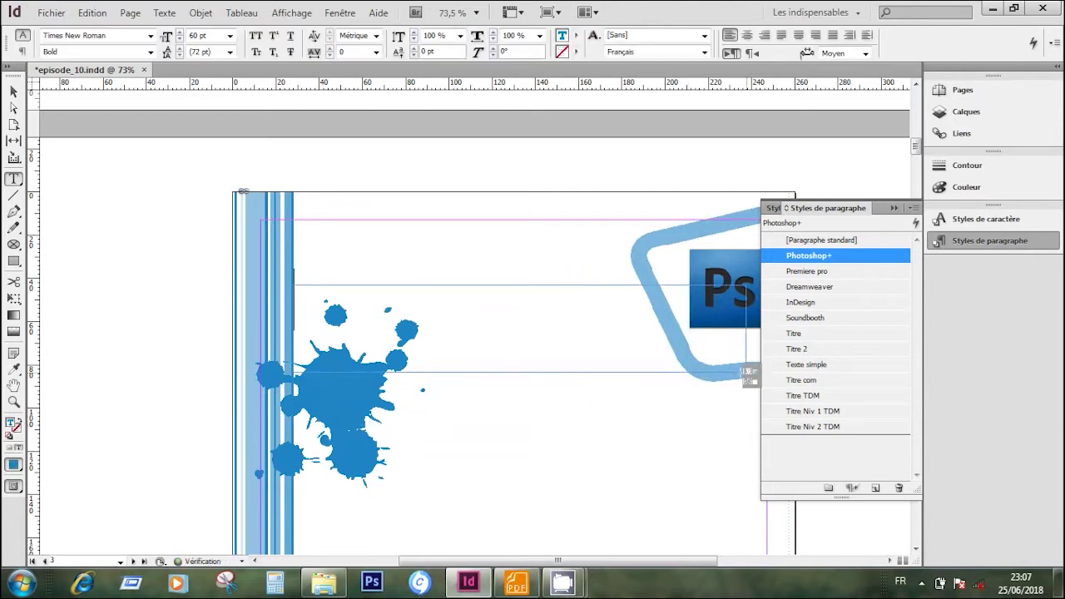
pyautogui.write('PHO')
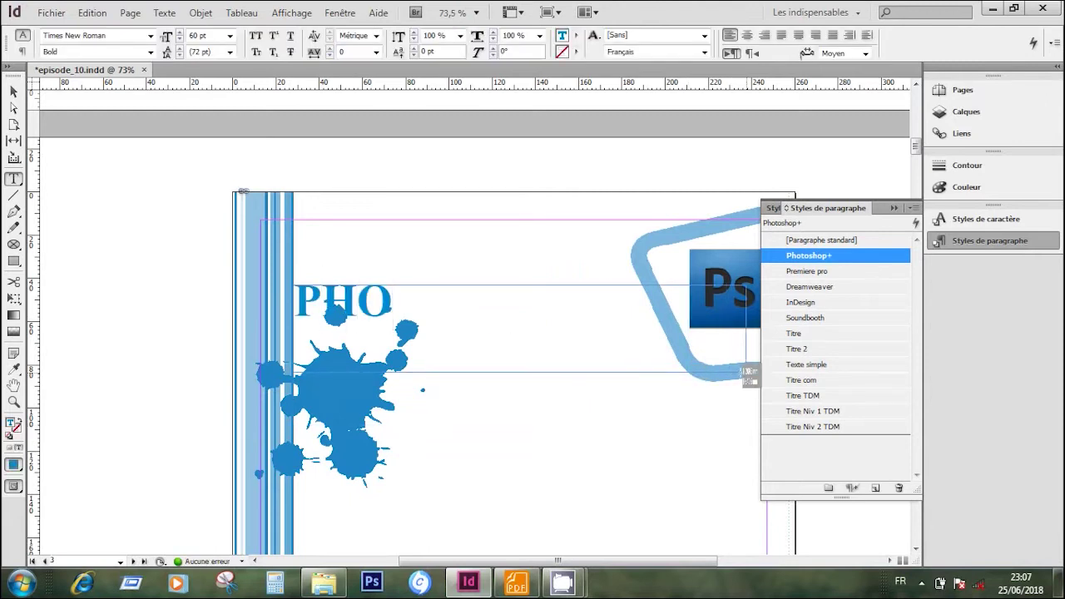
pyautogui.write('TOSH')
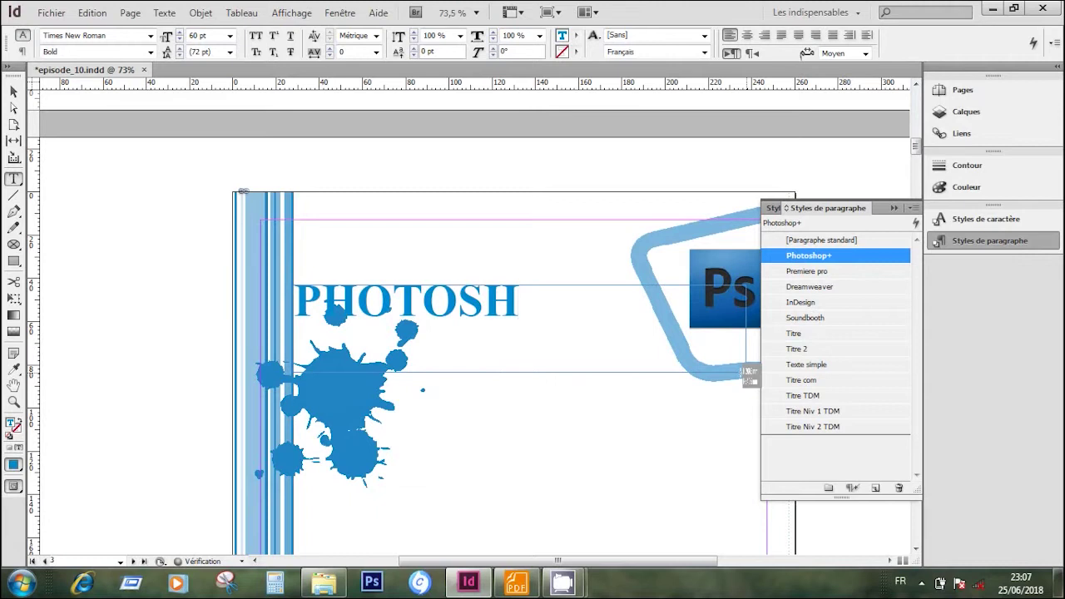
pyautogui.write('OP')
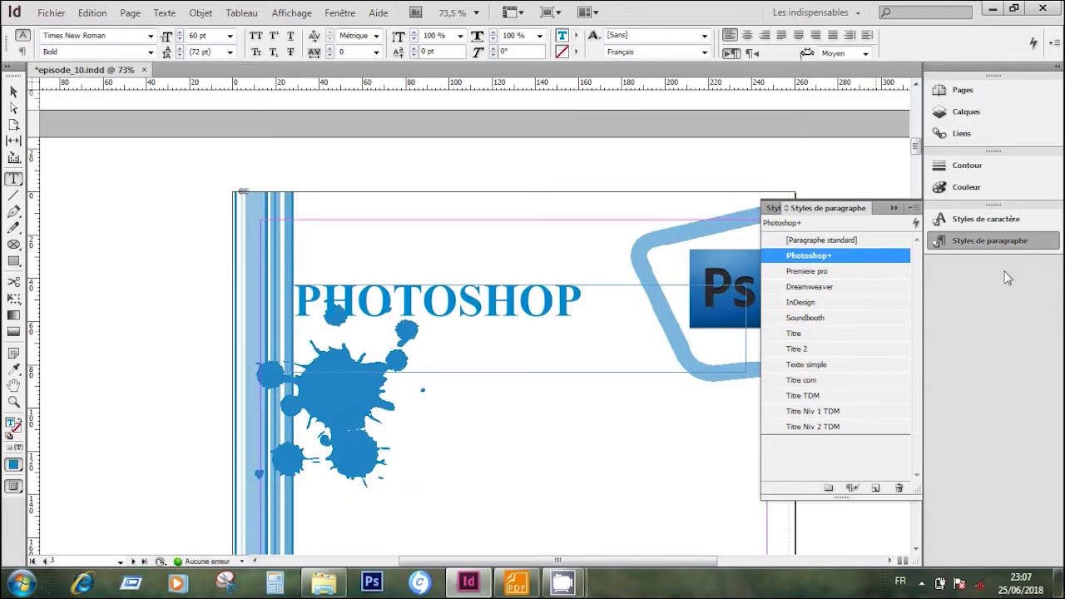
pyautogui.click(1001, 244)
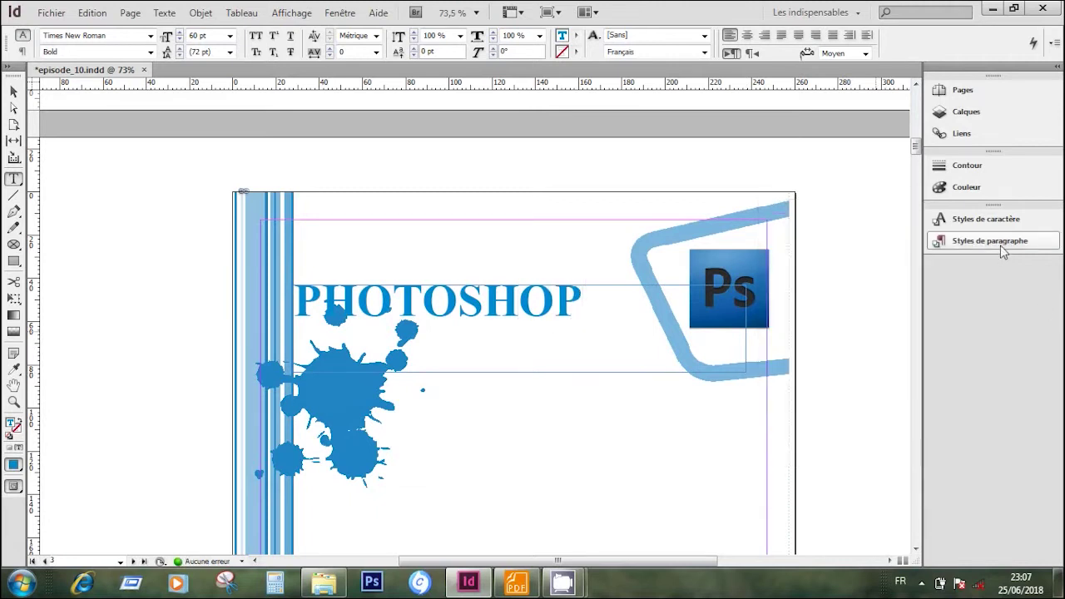
# Fit the PHOTOSHOP text frame on page 3 to its content.
pyautogui.click(14, 92)
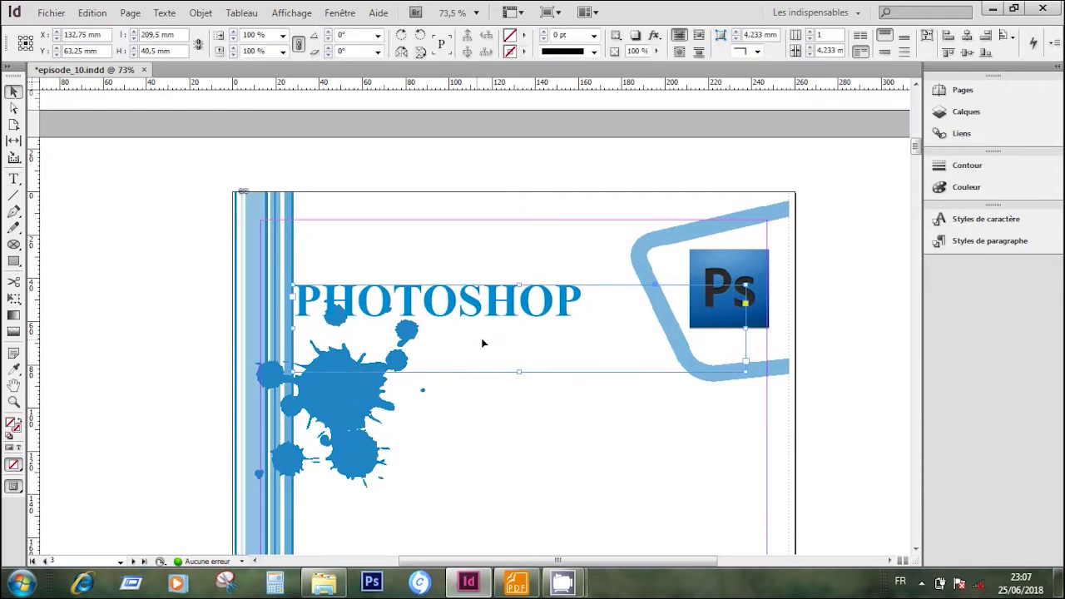
pyautogui.rightClick(526, 345)
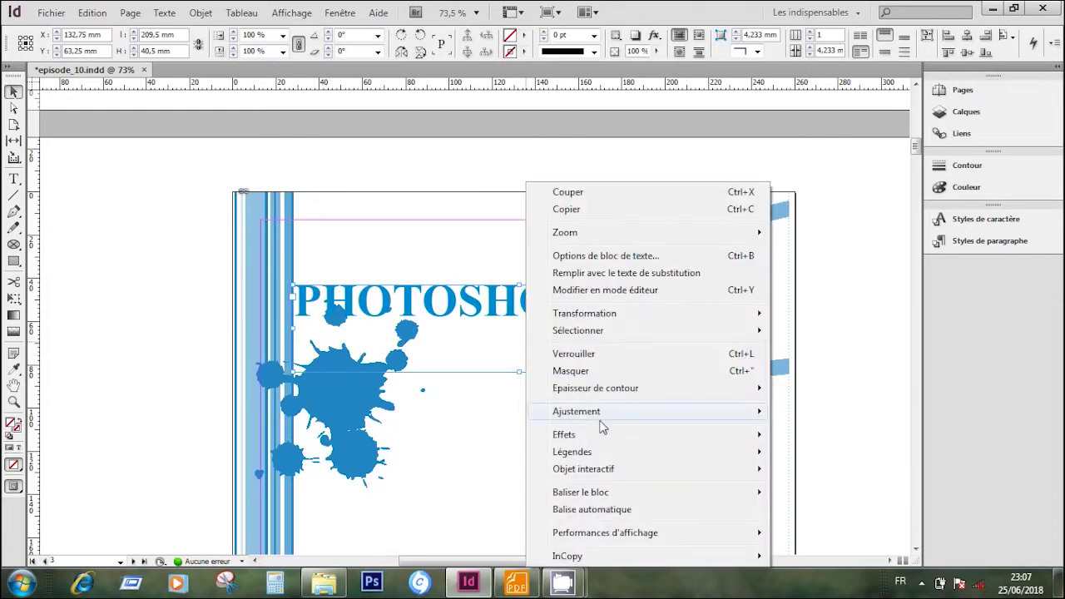
pyautogui.moveTo(613, 413)
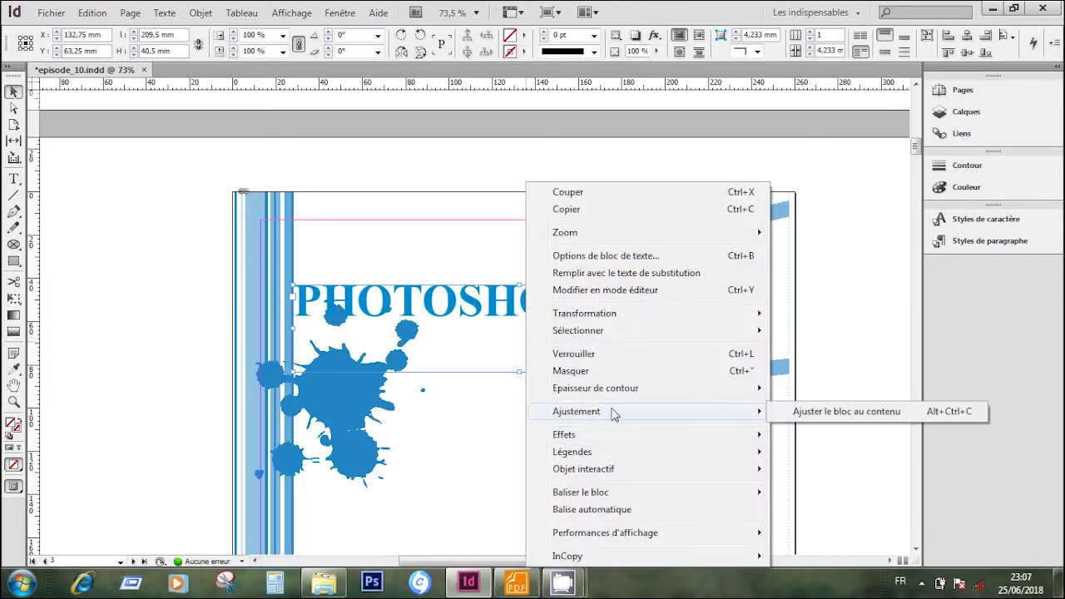
pyautogui.click(806, 416)
# Move the PHOTOSHOP block down toward the middle of page 3 and rotate it to 36°, rising diagonally toward the Ps logo.
pyautogui.moveTo(502, 312)
pyautogui.mouseDown()
pyautogui.moveTo(618, 442)
pyautogui.moveTo(618, 471)
pyautogui.moveTo(610, 462)
pyautogui.mouseUp()
pyautogui.moveTo(696, 428); pyautogui.dragTo(662, 351)
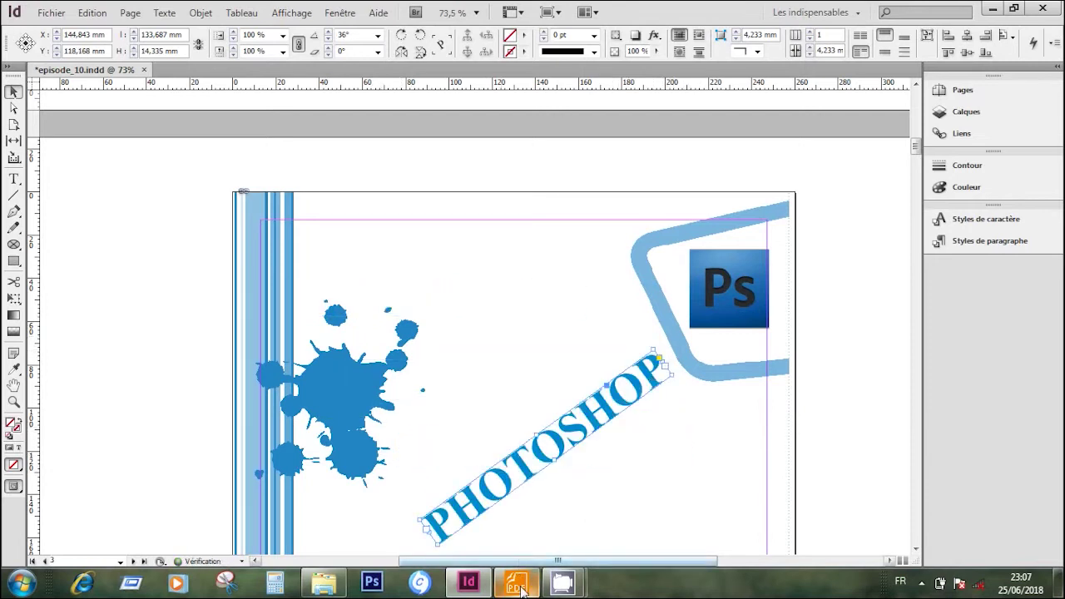
pyautogui.click(520, 585)
pyautogui.click(520, 588)
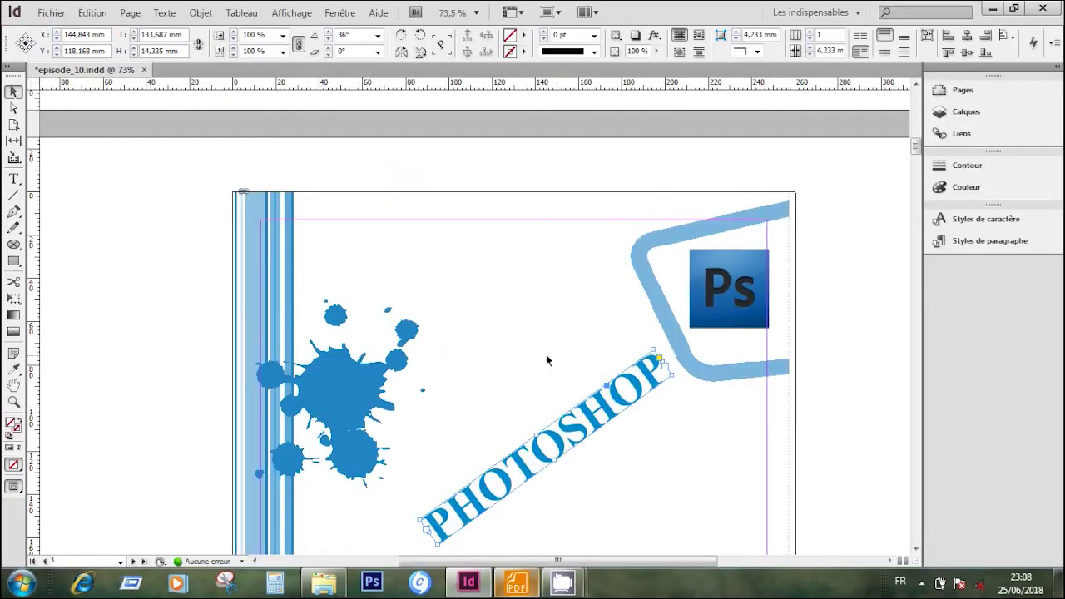
pyautogui.moveTo(570, 426); pyautogui.dragTo(563, 429)
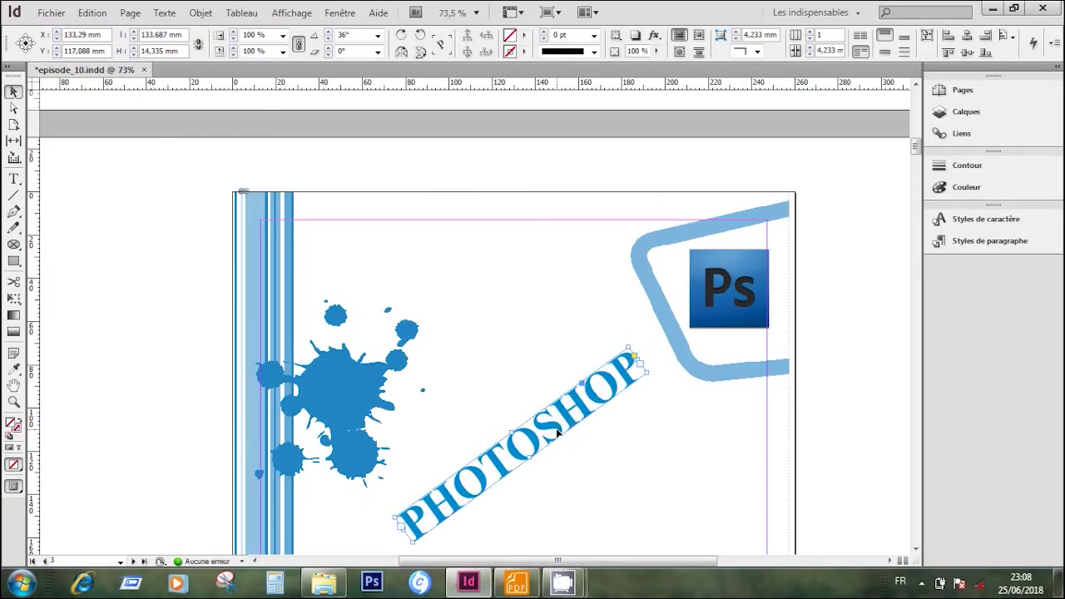
pyautogui.click(625, 435)
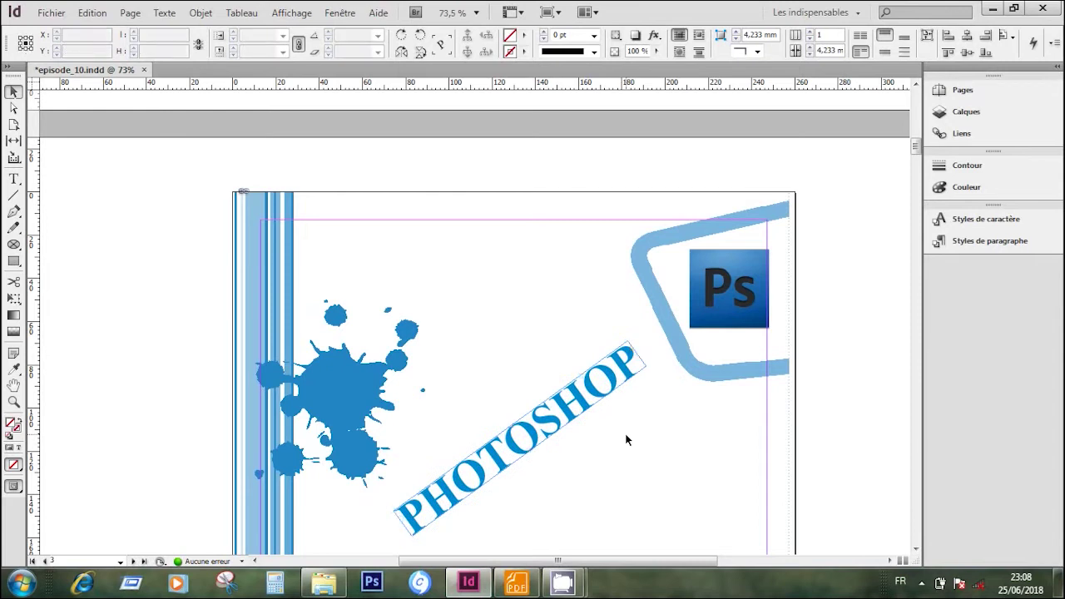
# Check the page 4 text block in Enonce_adobe.pdf and its appearance on page 4 of Adobe.pdf, and return to page 4 in InDesign.
pyautogui.moveTo(915, 138); pyautogui.dragTo(916, 159)
pyautogui.click(516, 582)
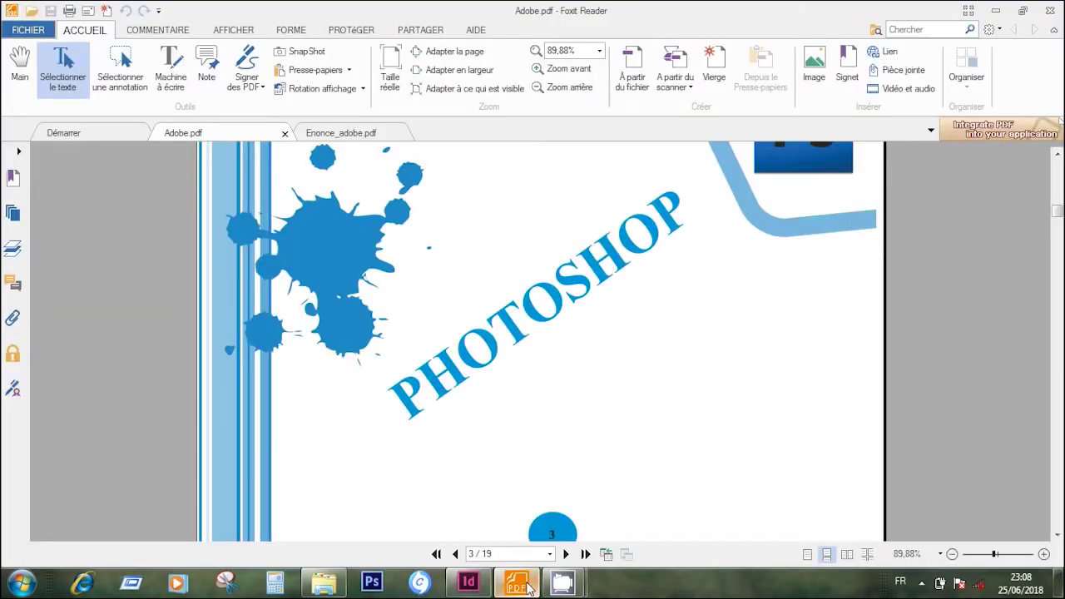
pyautogui.click(360, 134)
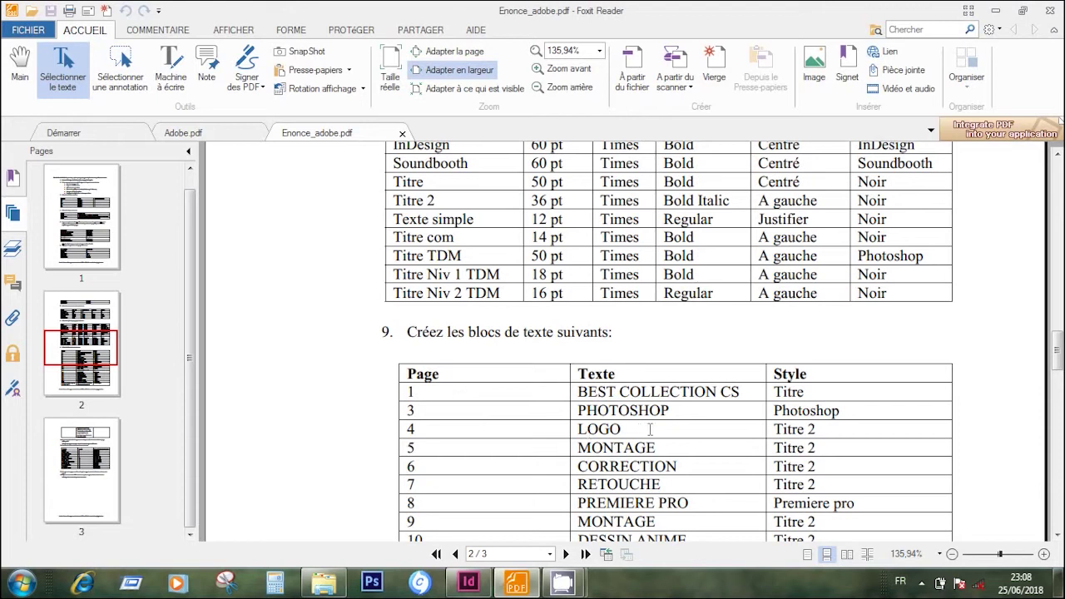
pyautogui.click(468, 582)
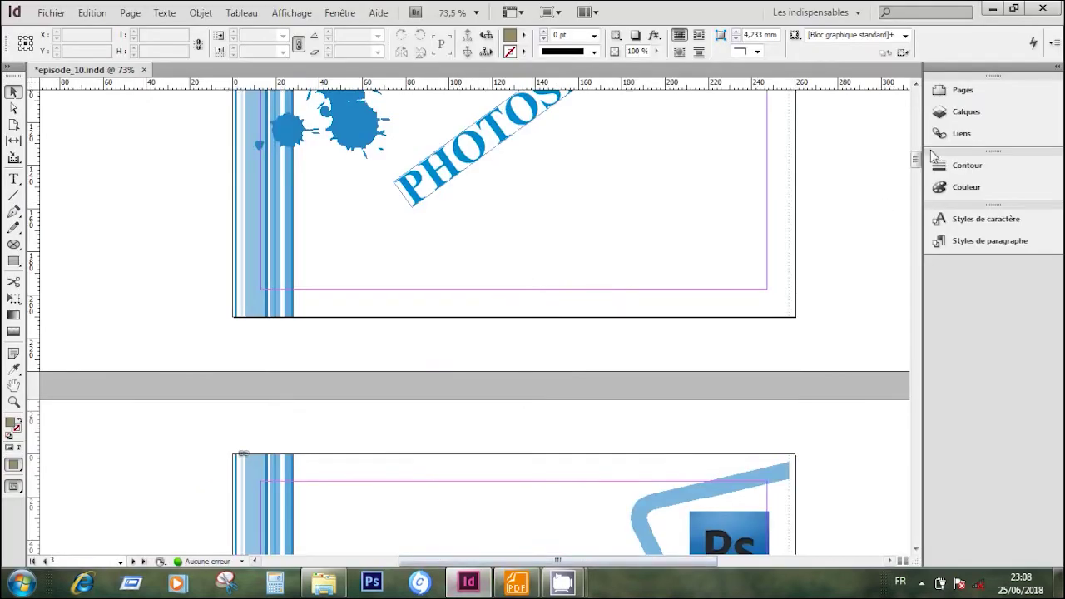
pyautogui.moveTo(918, 159); pyautogui.dragTo(918, 172)
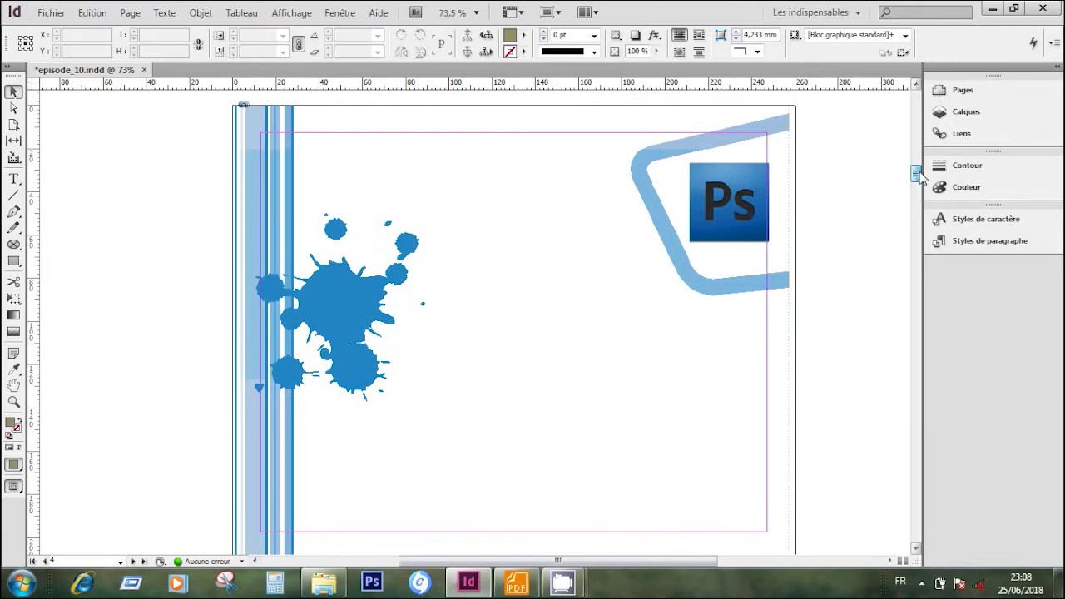
pyautogui.click(515, 580)
pyautogui.click(206, 133)
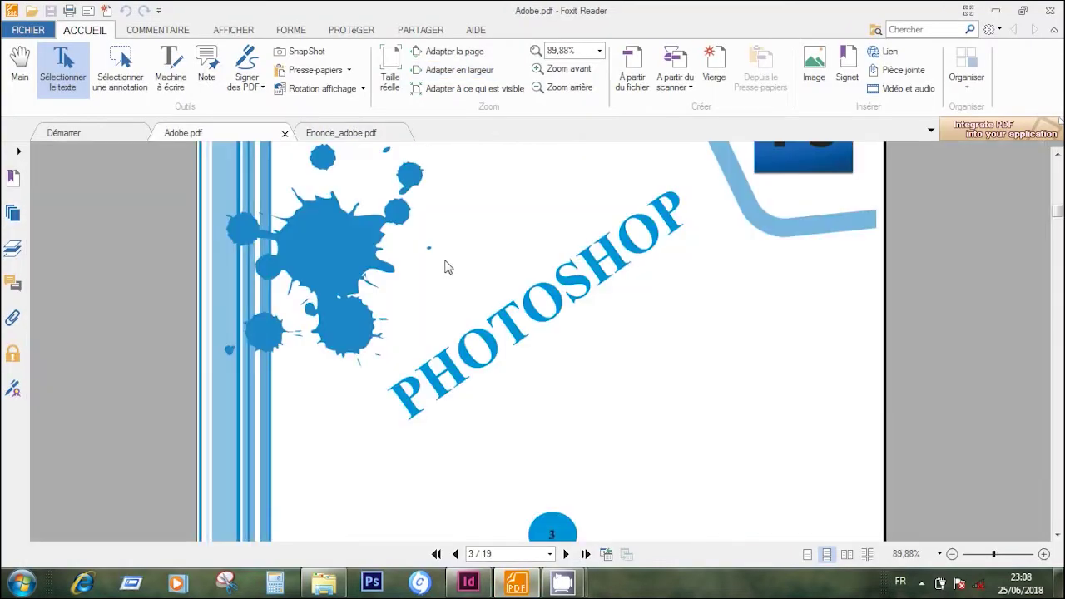
pyautogui.moveTo(1057, 213); pyautogui.dragTo(1057, 226)
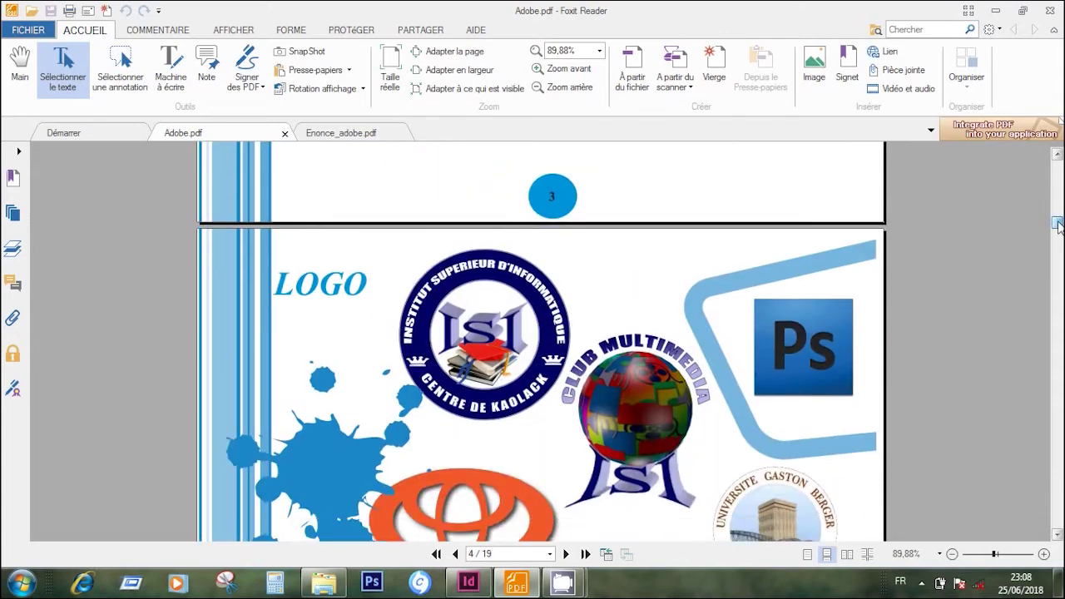
pyautogui.click(995, 10)
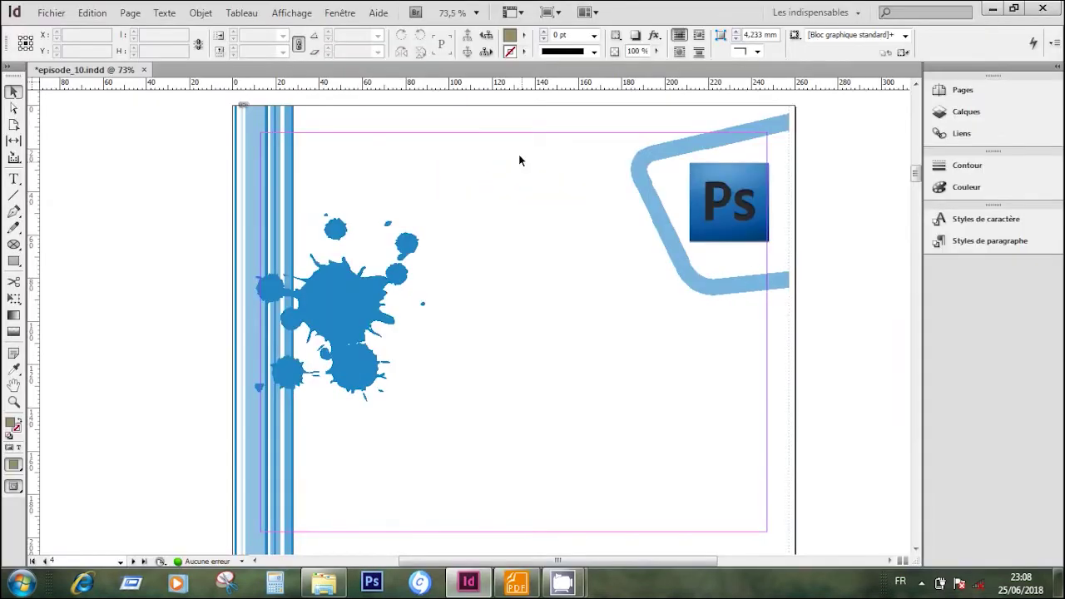
# Create a text frame about 126 × 23.5 mm near the top of page 4 with the Titre 2 paragraph style and the text LOGO.
pyautogui.click(17, 180)
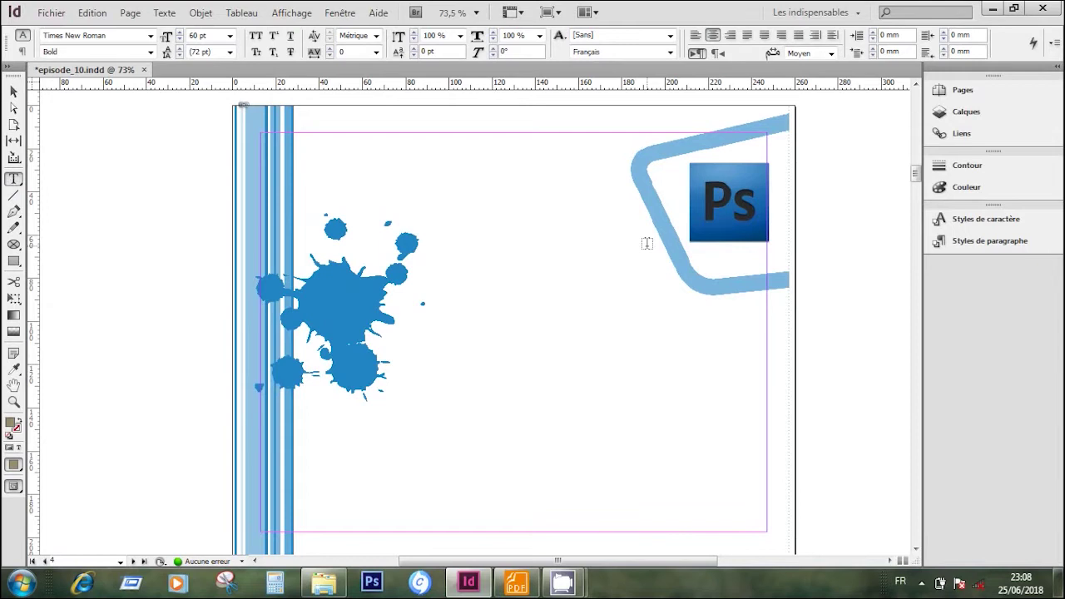
pyautogui.click(972, 243)
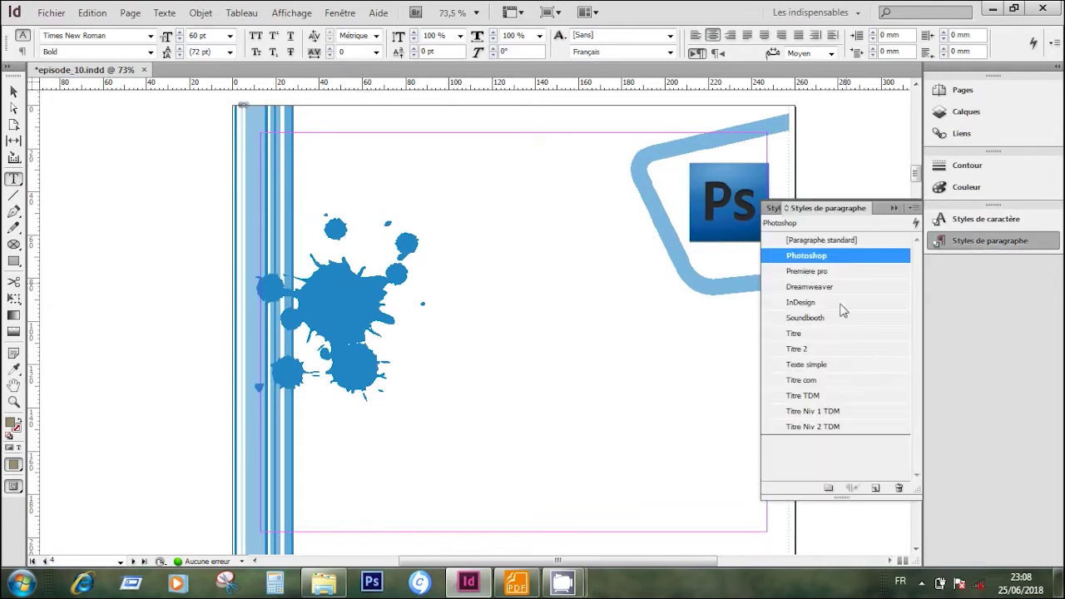
pyautogui.click(816, 349)
pyautogui.moveTo(302, 150); pyautogui.dragTo(575, 200)
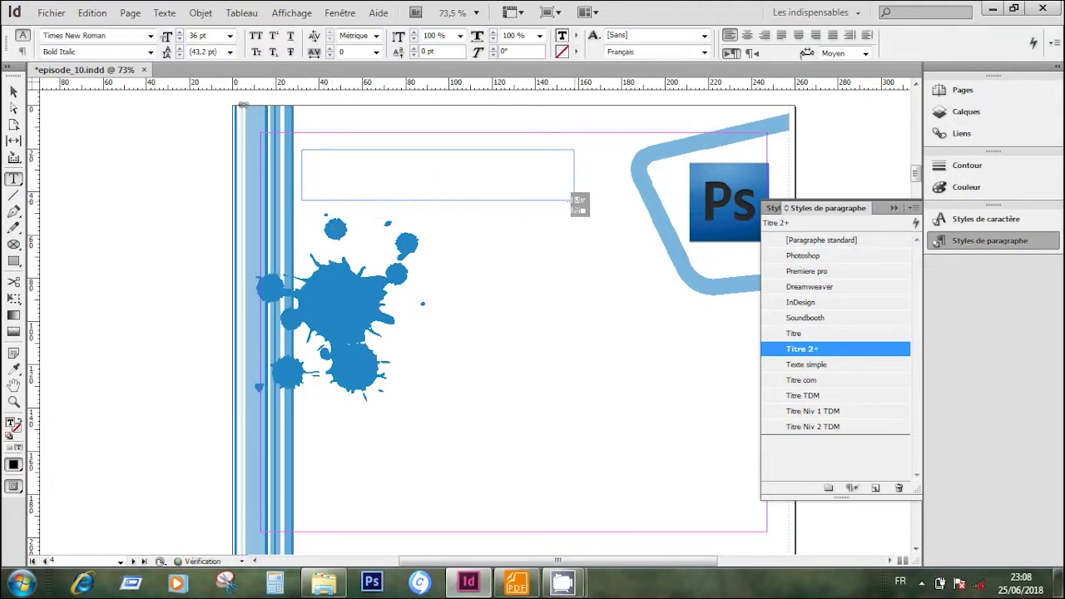
pyautogui.write('LOGO')
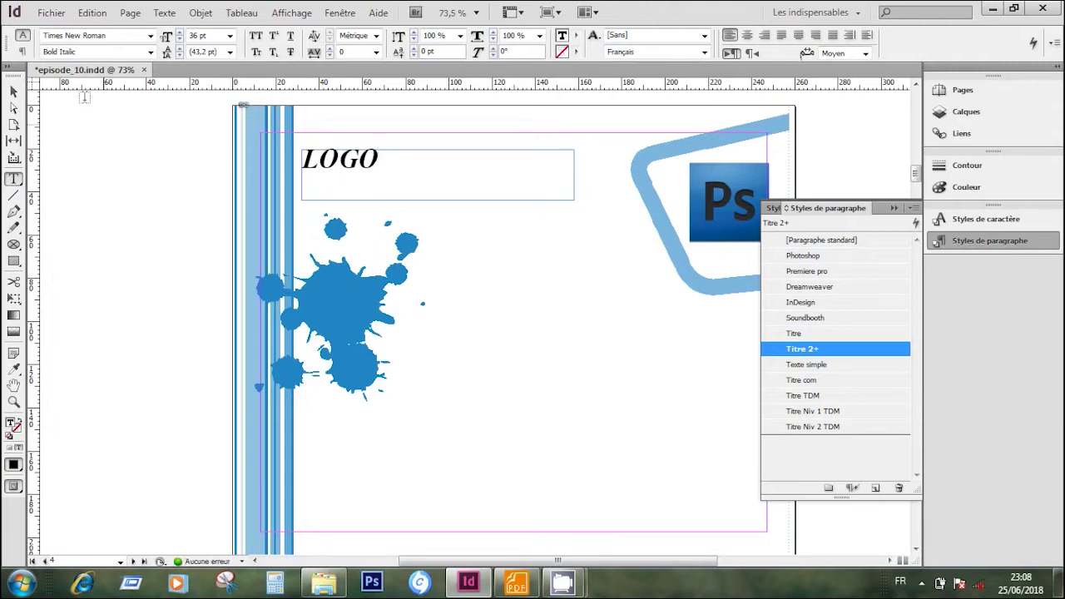
# Fit the LOGO frame to its content and move it up to the top margin of page 4, against the blue stripes.
pyautogui.click(15, 92)
pyautogui.click(480, 164)
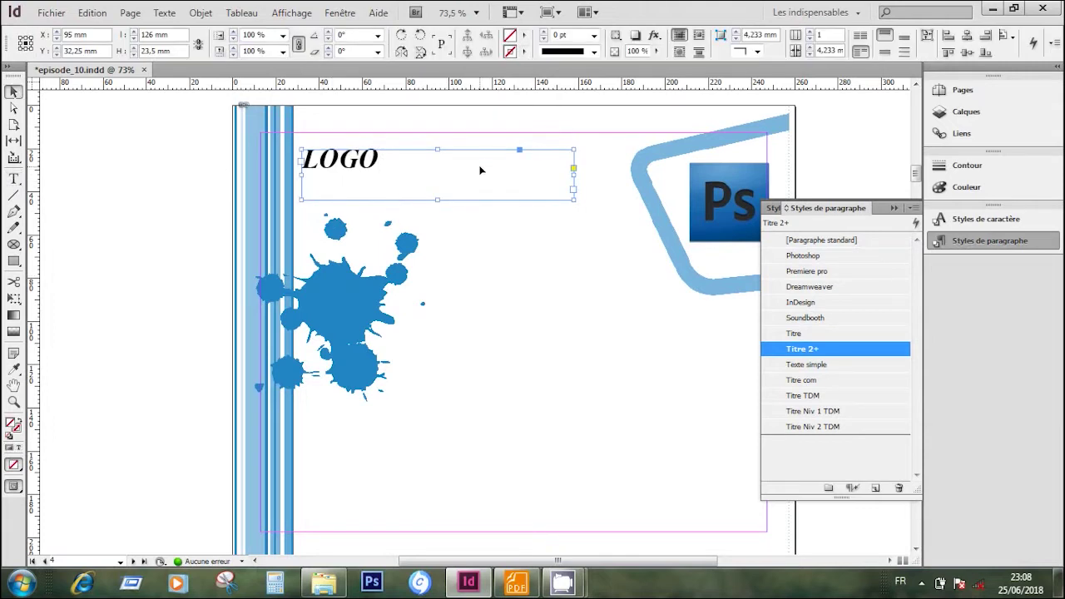
pyautogui.rightClick(480, 166)
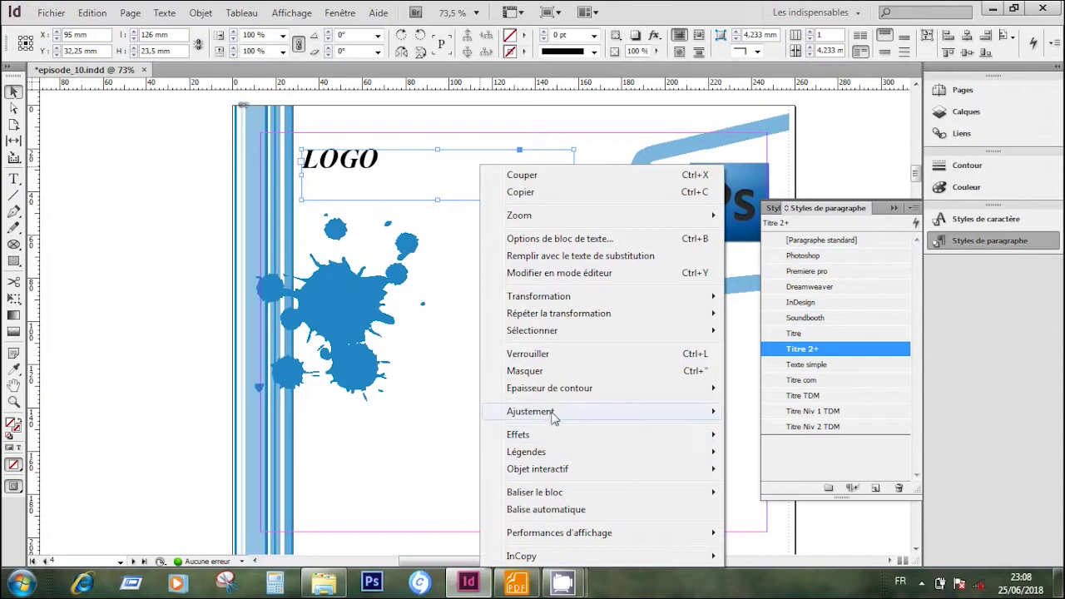
pyautogui.moveTo(555, 414)
pyautogui.click(757, 414)
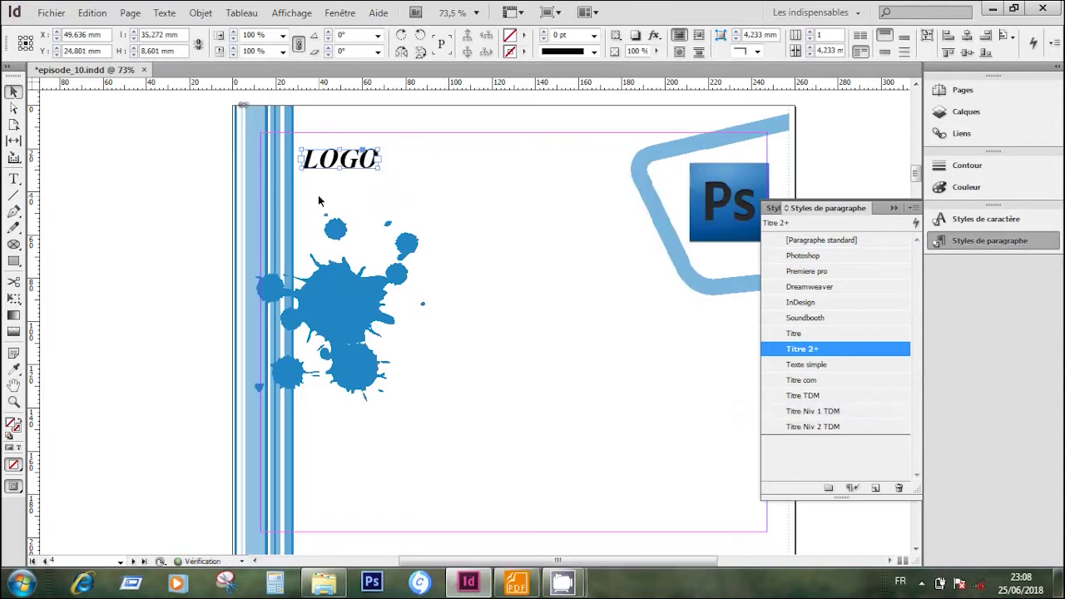
pyautogui.moveTo(353, 163); pyautogui.dragTo(344, 146)
pyautogui.click(432, 202)
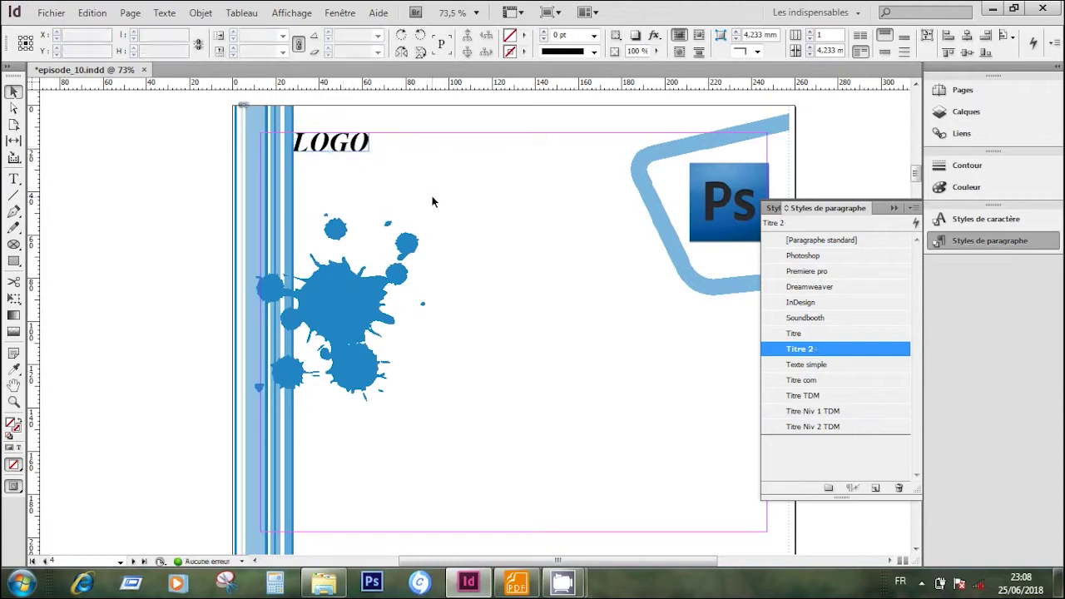
pyautogui.click(966, 250)
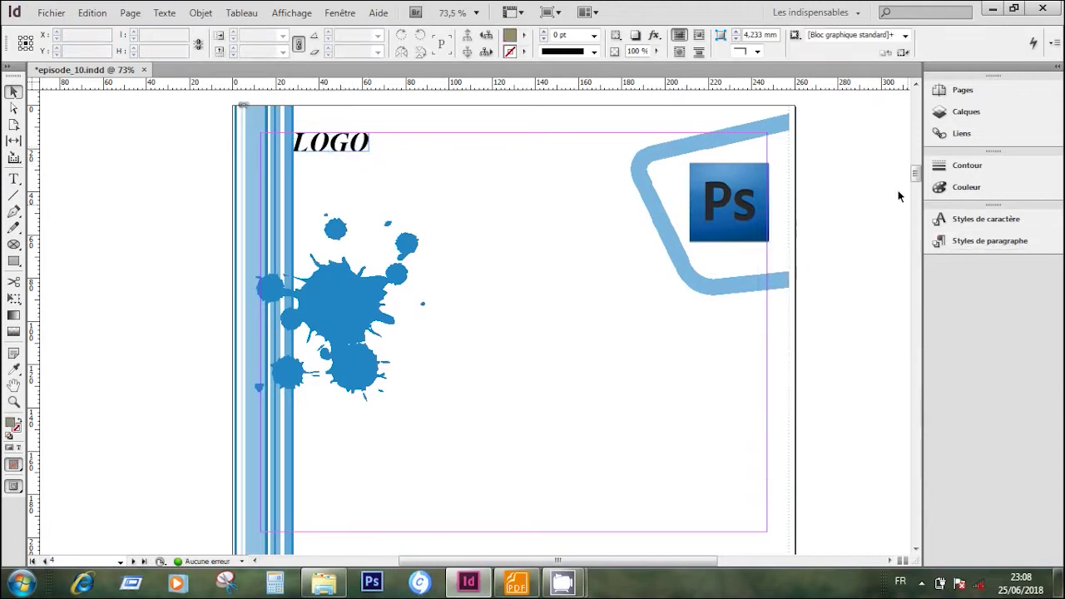
# Shift the LOGO block slightly right, away from the blue stripes, to about X 48.6 mm and Y 17 mm.
pyautogui.scroll(-1, 915, 180)
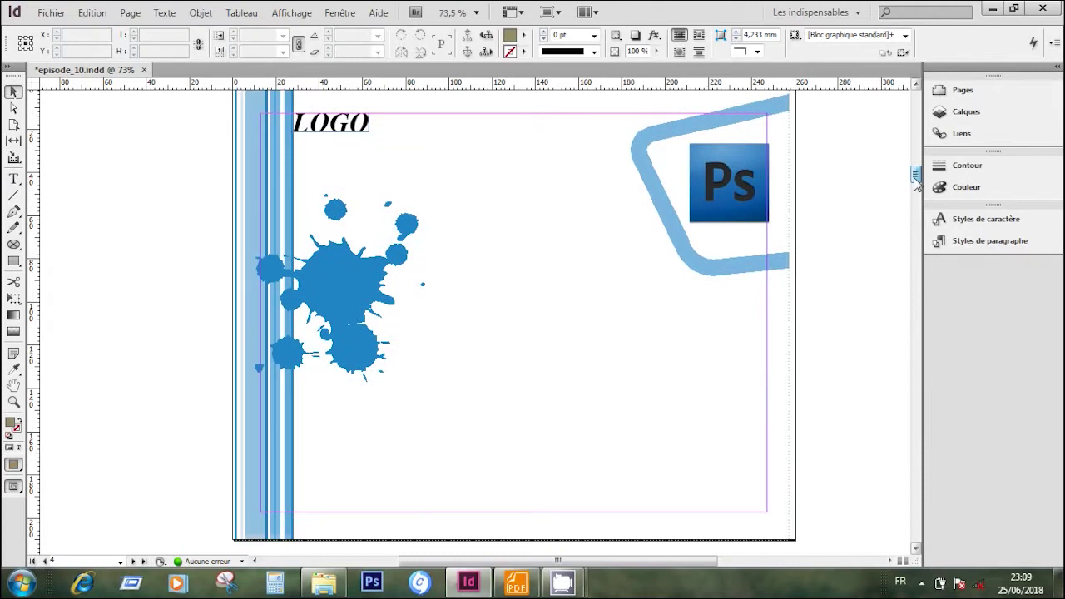
pyautogui.click(350, 125)
pyautogui.moveTo(358, 126); pyautogui.dragTo(365, 127)
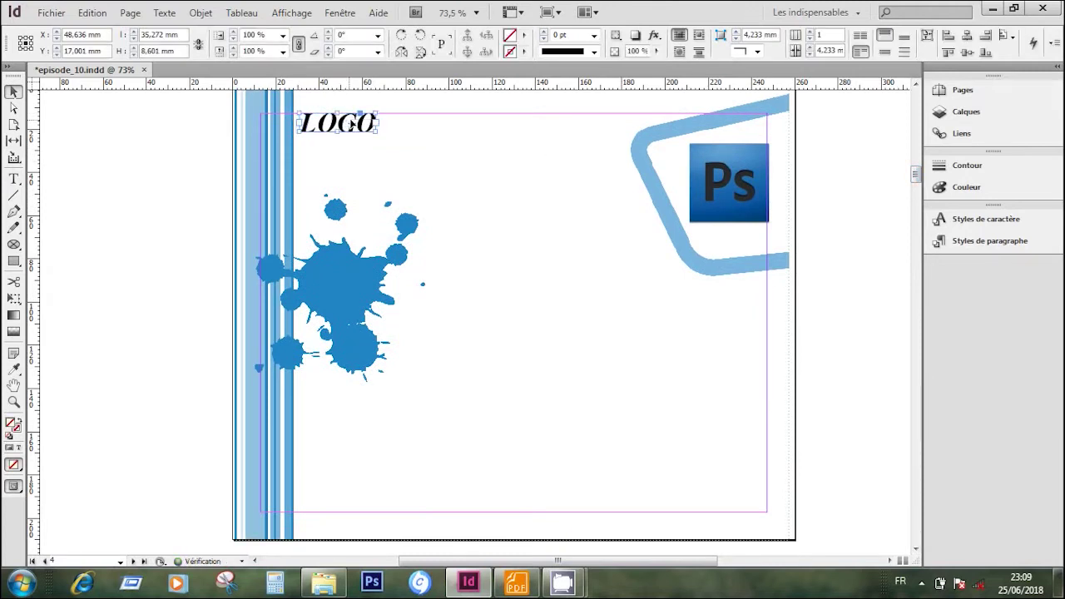
pyautogui.click(399, 142)
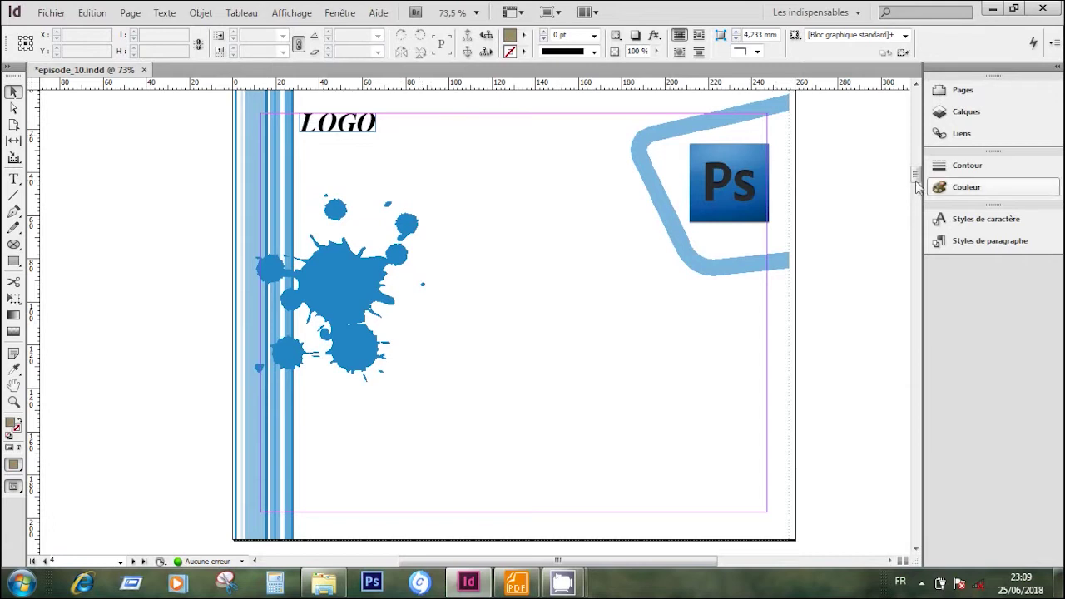
# Go to page 5, check its text block in Enonce_adobe.pdf alongside Adobe.pdf, and return to InDesign.
pyautogui.scroll(-5, 915, 185)
pyautogui.scroll(8, 916, 185)
pyautogui.scroll(-6, 915, 192)
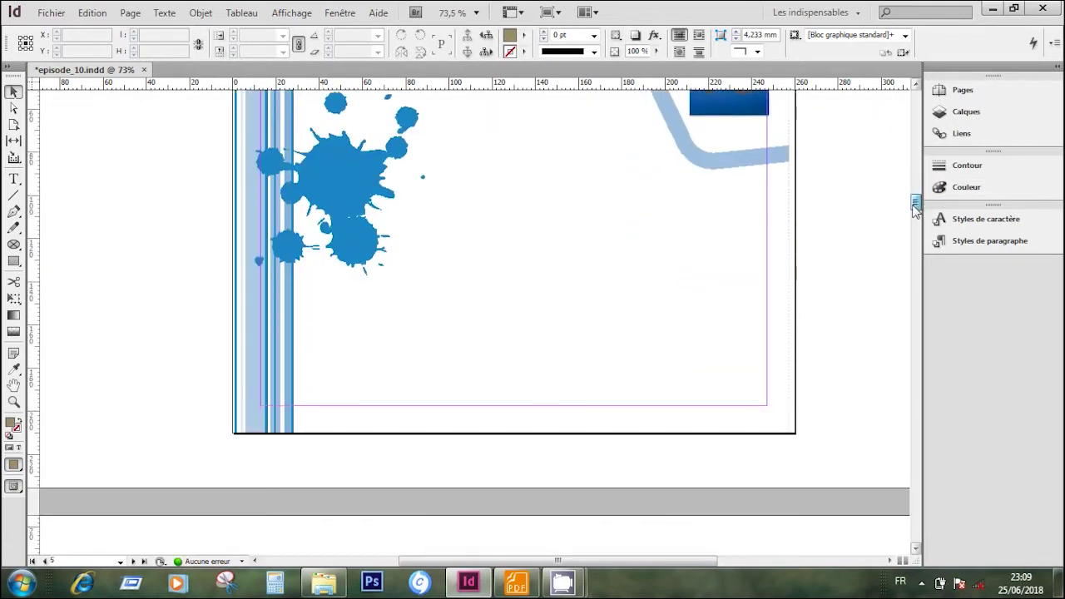
pyautogui.scroll(5, 917, 88)
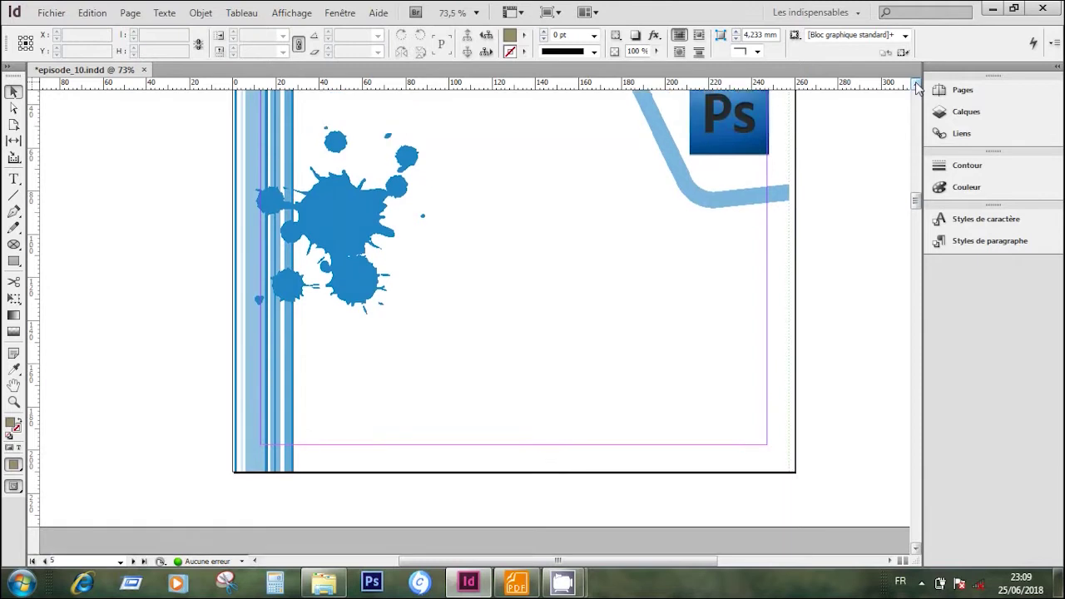
pyautogui.click(516, 583)
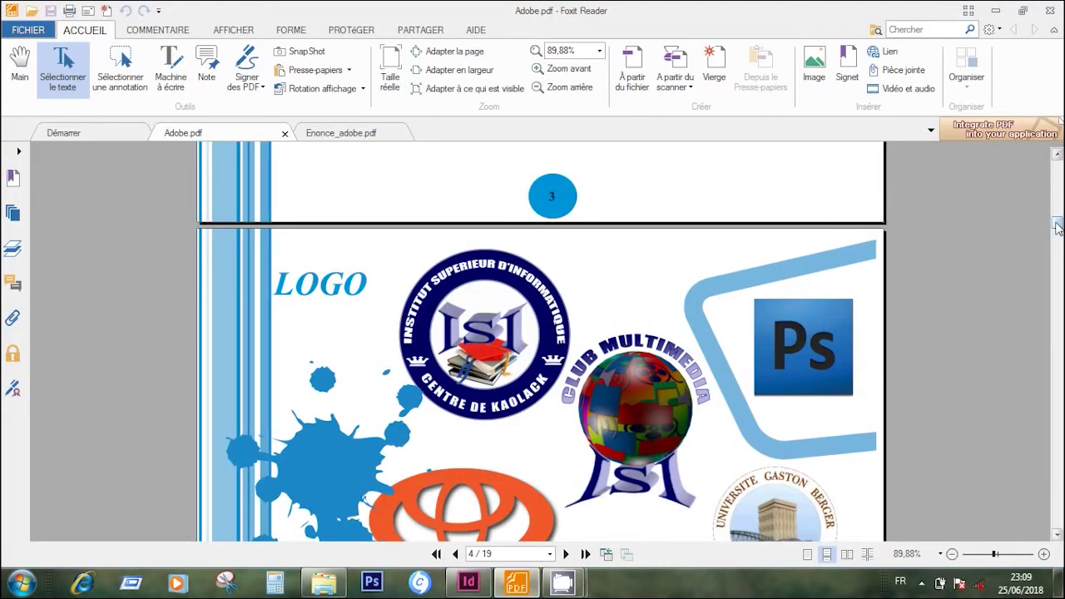
pyautogui.click(346, 138)
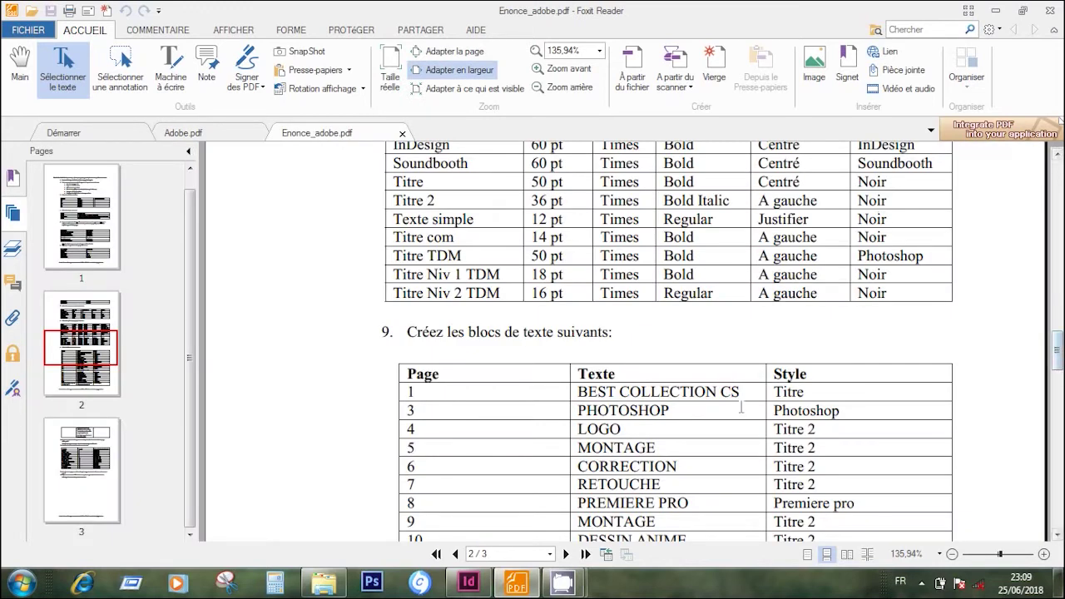
pyautogui.click(470, 582)
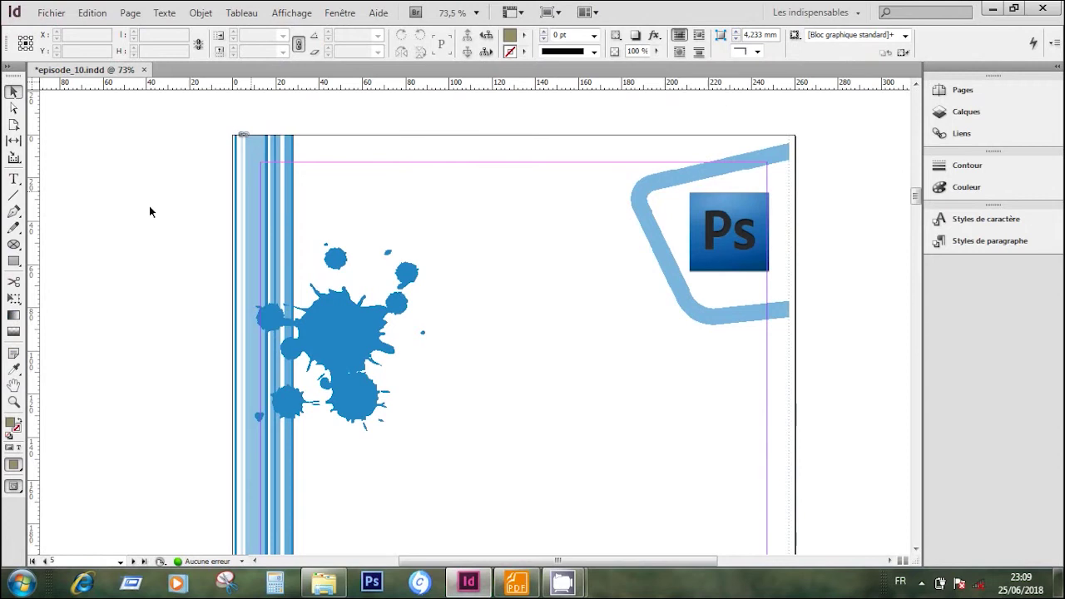
# Create a text frame about 99.5 × 21.5 mm near the top of page 5 with the Titre 2 paragraph style and the text MONTAGE.
pyautogui.press('t')
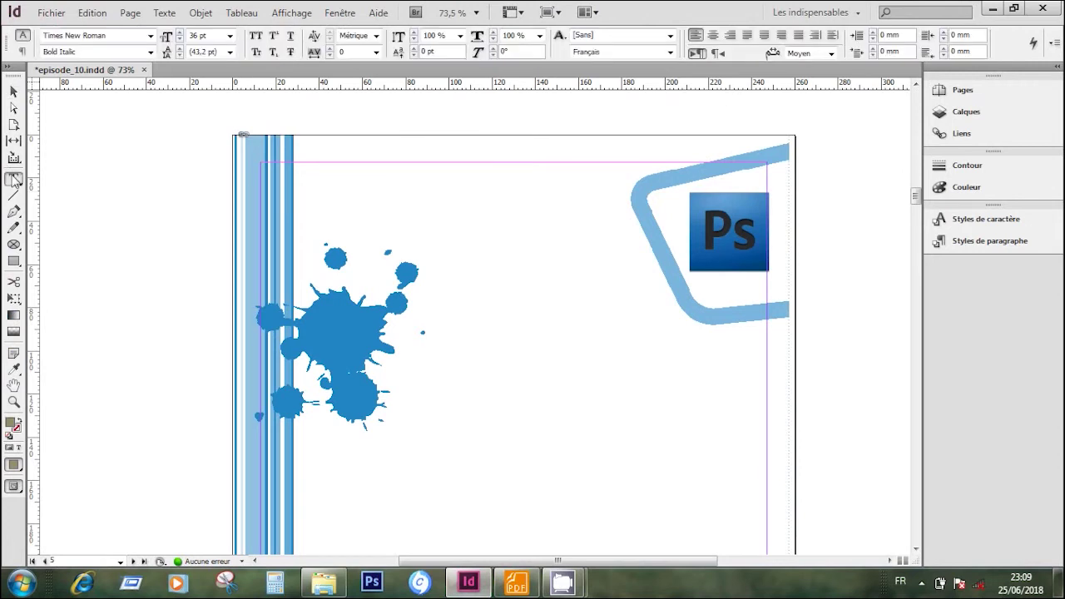
pyautogui.click(982, 241)
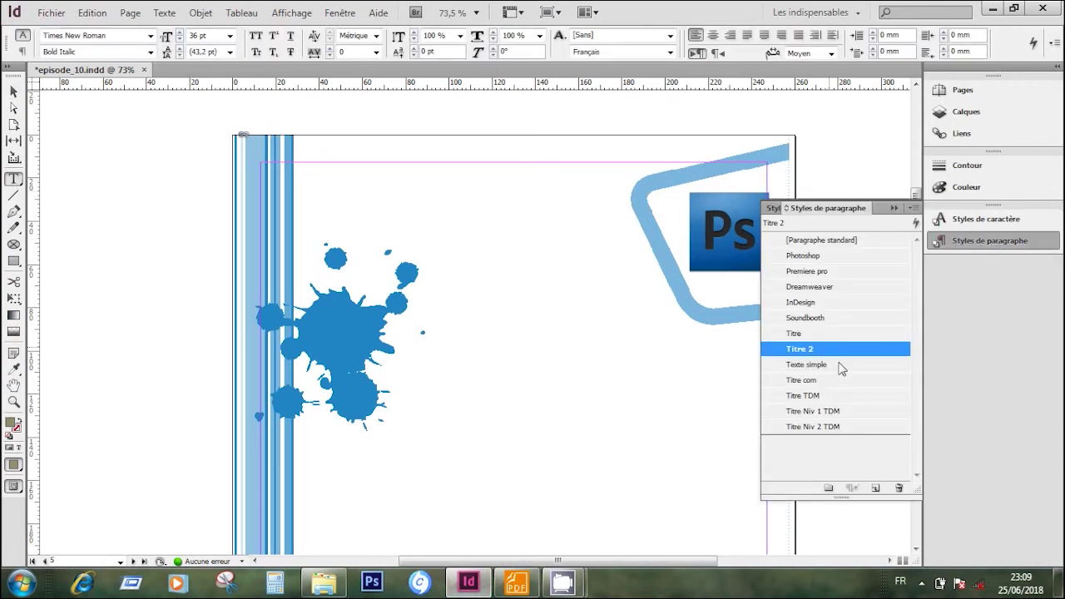
pyautogui.click(990, 238)
pyautogui.moveTo(299, 177); pyautogui.dragTo(514, 223)
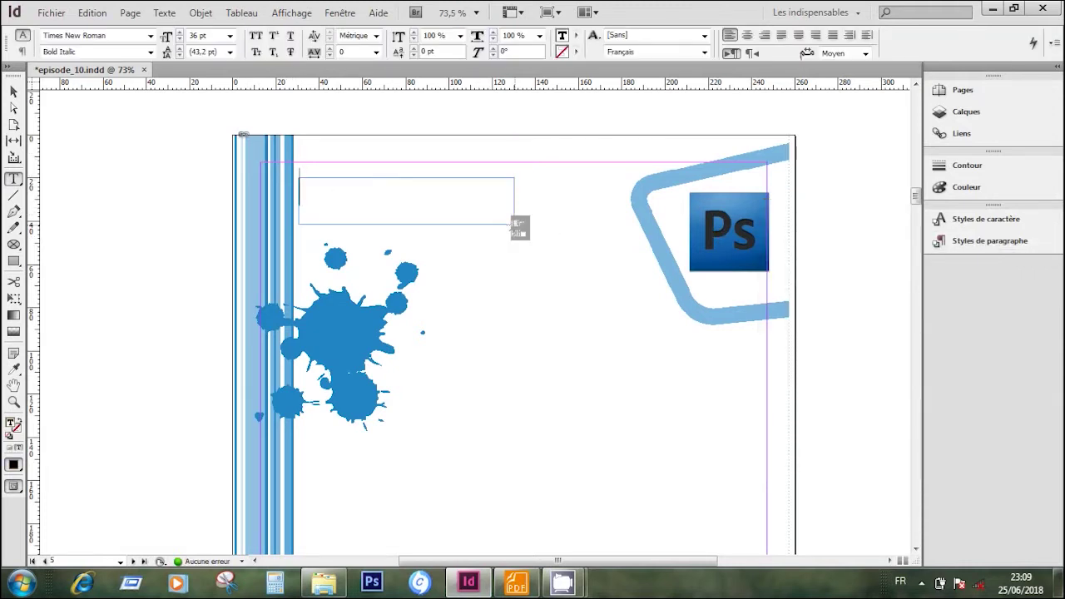
pyautogui.write('Montag')
pyautogui.press('BackSpace')
pyautogui.press('BackSpace')
pyautogui.press('BackSpace')
pyautogui.press('BackSpace')
pyautogui.press('BackSpace')
pyautogui.write('ONTAGFE')
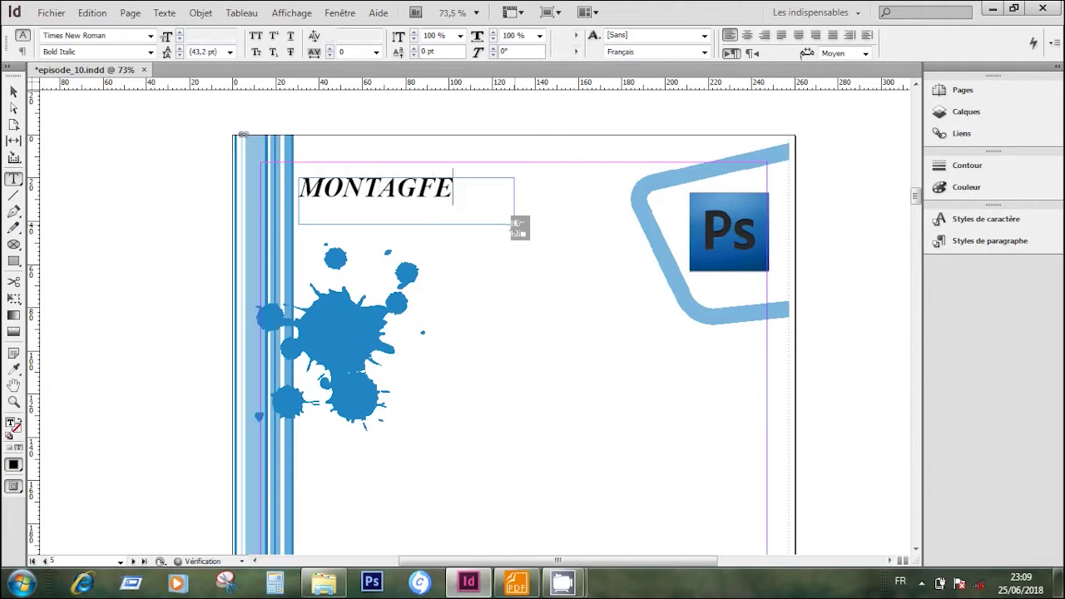
pyautogui.press('BackSpace')
pyautogui.press('BackSpace')
pyautogui.write('E')
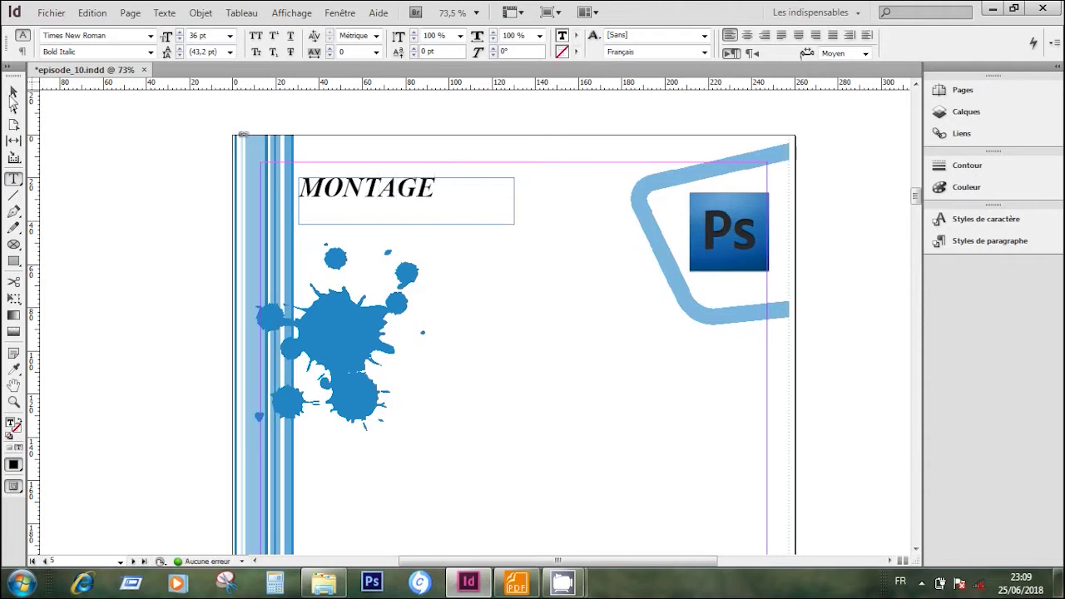
# Fit the MONTAGE frame to its content and move it up to the top margin of page 5, beside the blue stripes.
pyautogui.click(14, 91)
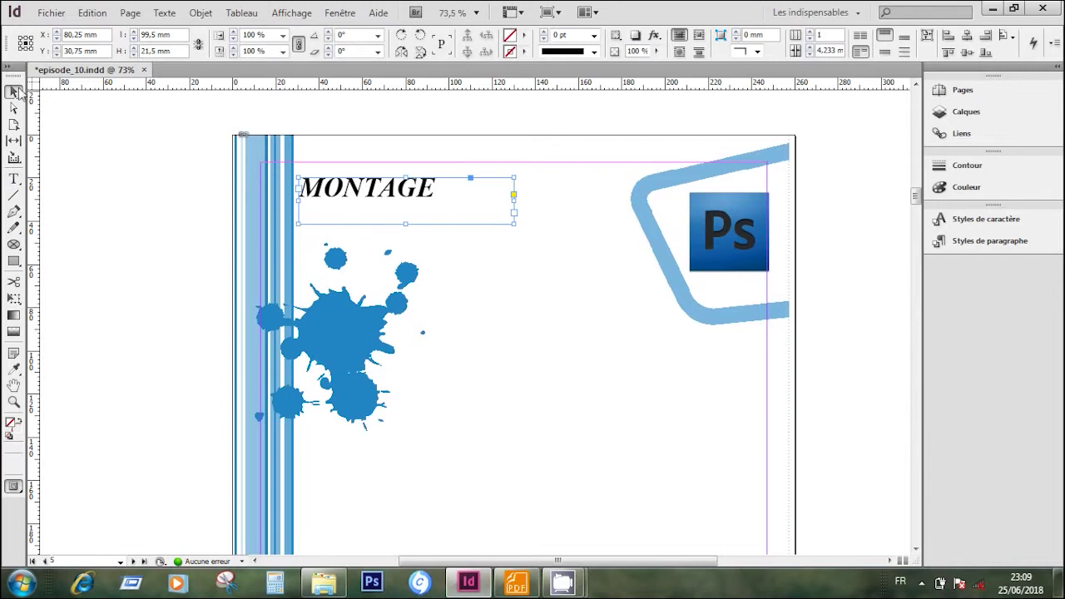
pyautogui.click(516, 582)
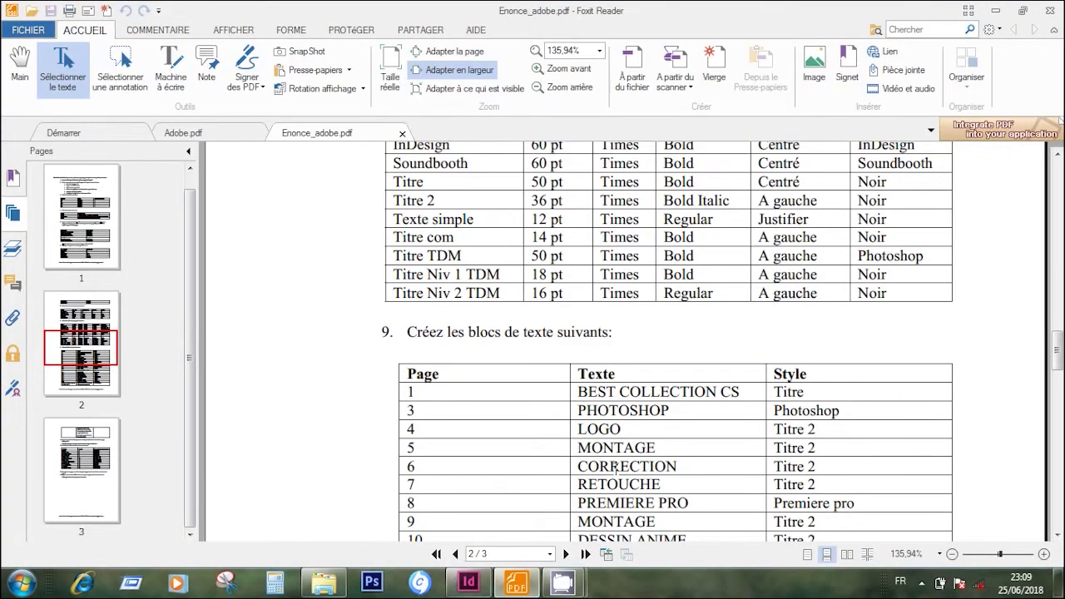
pyautogui.click(469, 583)
pyautogui.rightClick(392, 194)
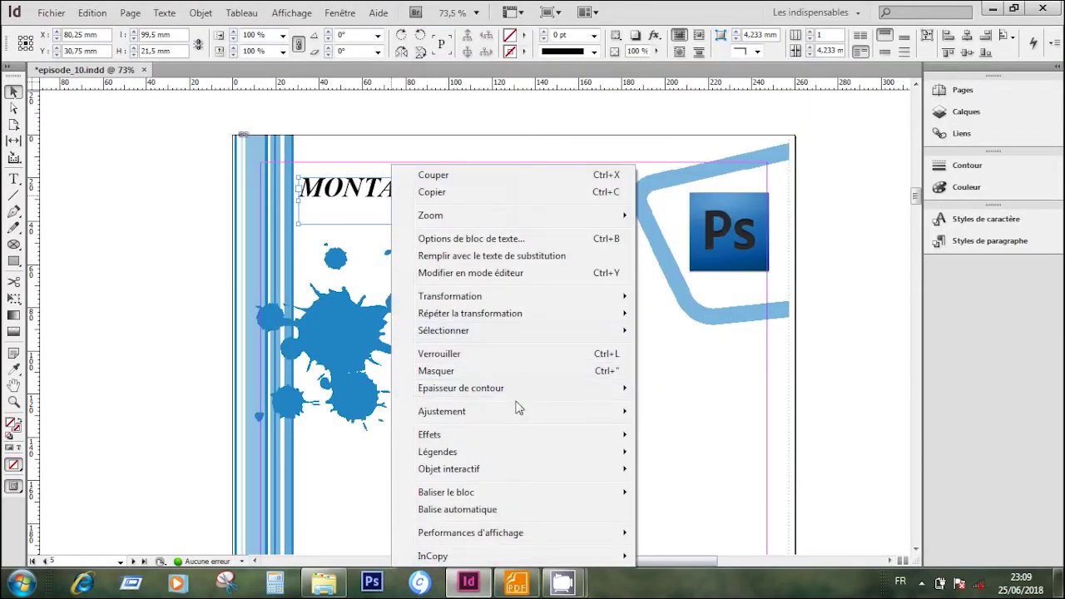
pyautogui.moveTo(537, 416)
pyautogui.click(657, 414)
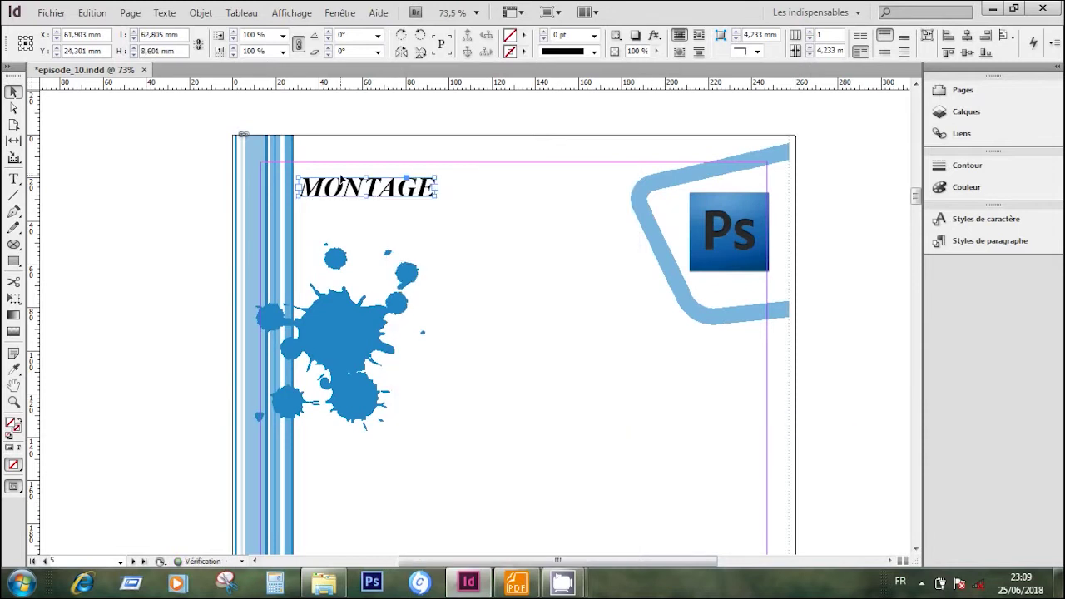
pyautogui.moveTo(379, 190); pyautogui.dragTo(385, 164)
pyautogui.click(408, 233)
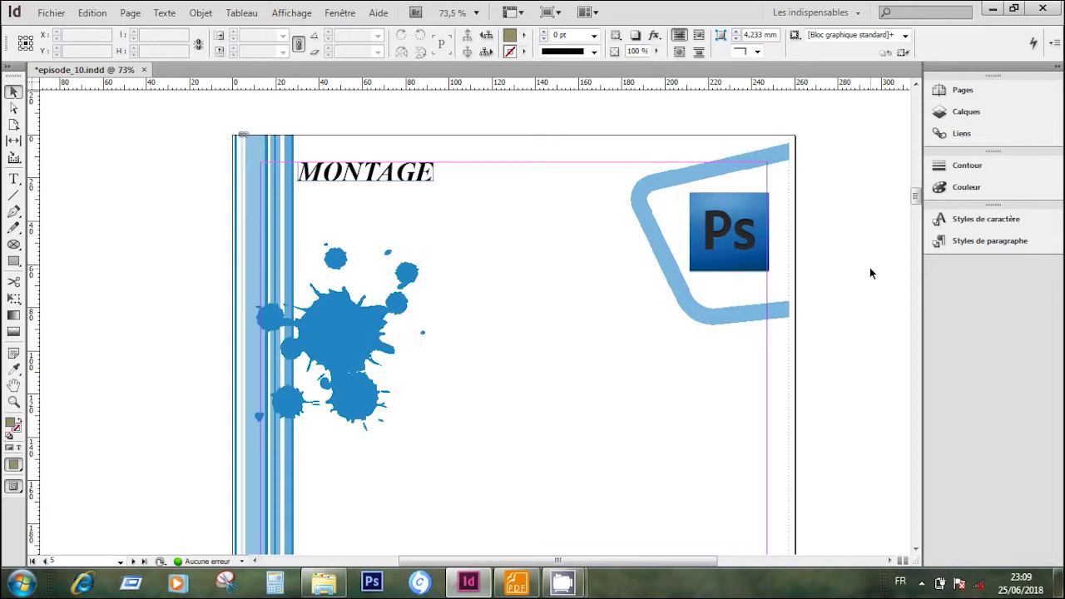
# Create a text frame about 115.5 × 20 mm near the top of page 6 with the Titre 2 style and the text CORRECTION, as listed in Enonce_adobe.pdf.
pyautogui.click(516, 582)
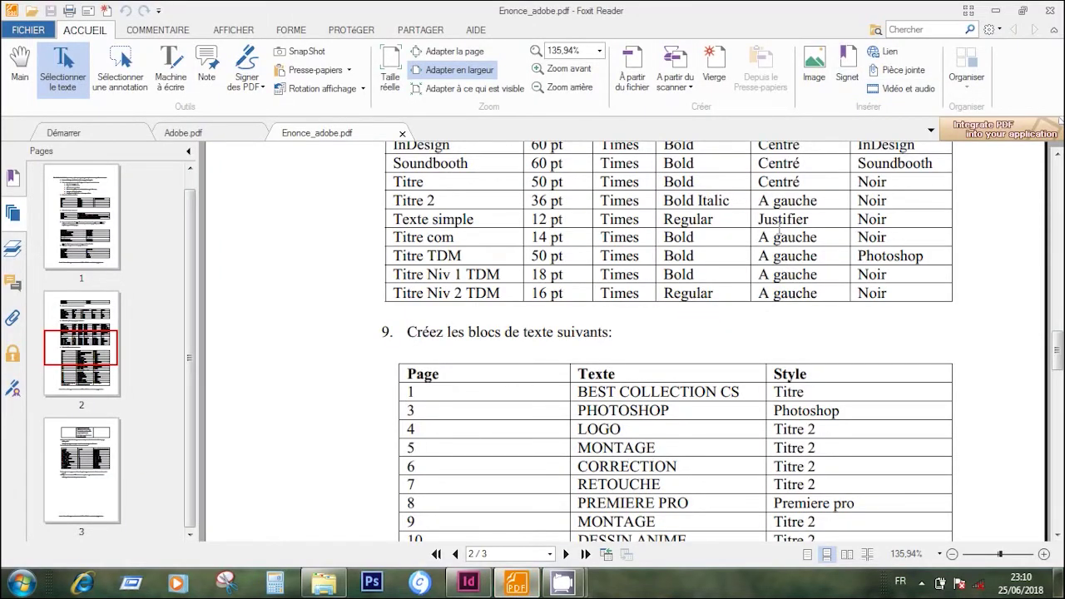
pyautogui.click(516, 582)
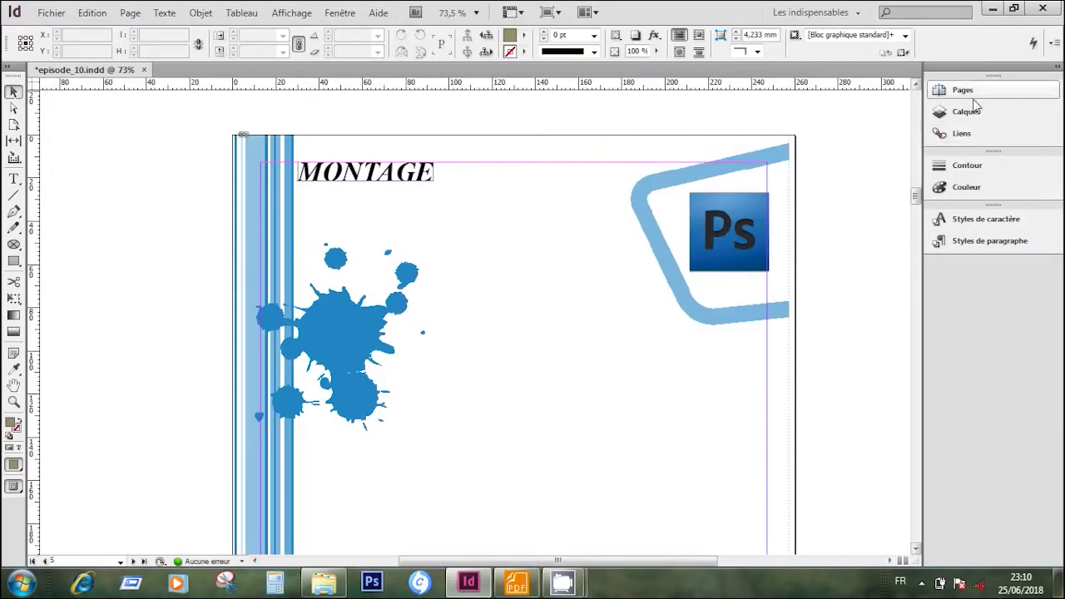
pyautogui.moveTo(918, 197); pyautogui.dragTo(918, 219)
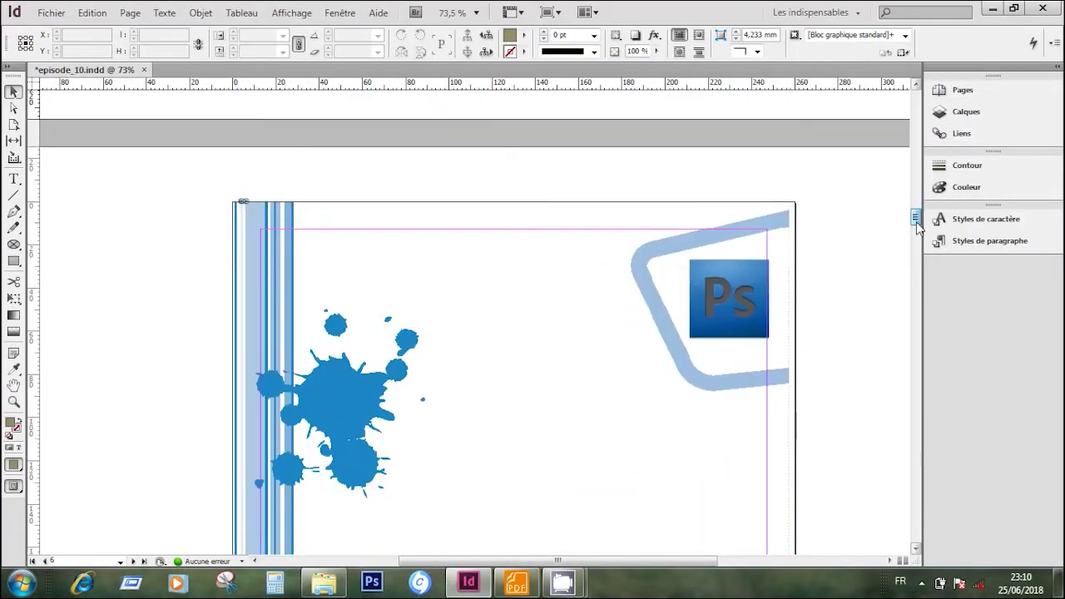
pyautogui.press('t')
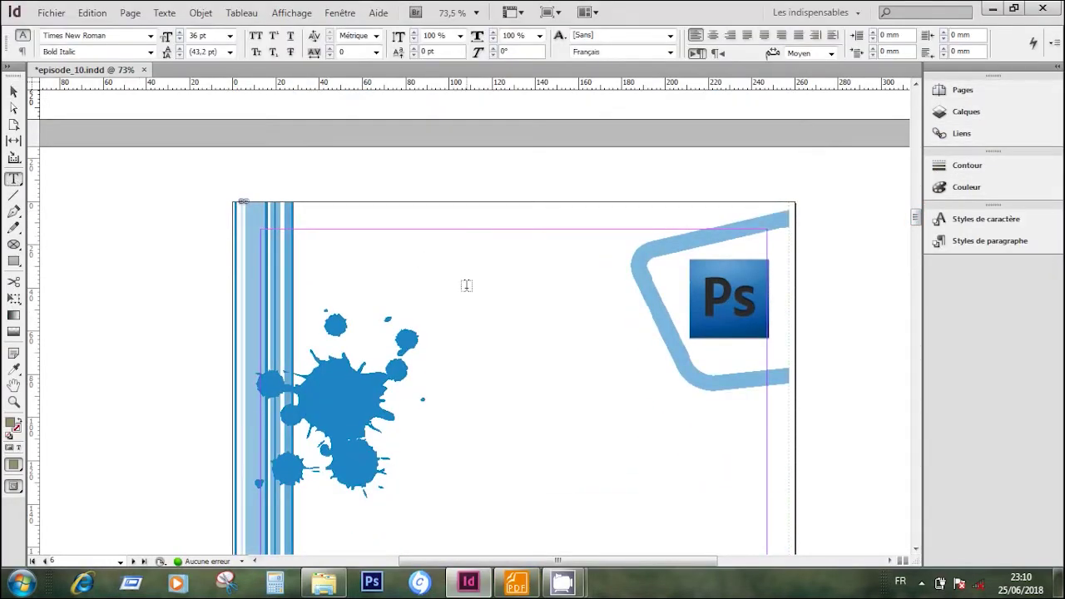
pyautogui.click(952, 240)
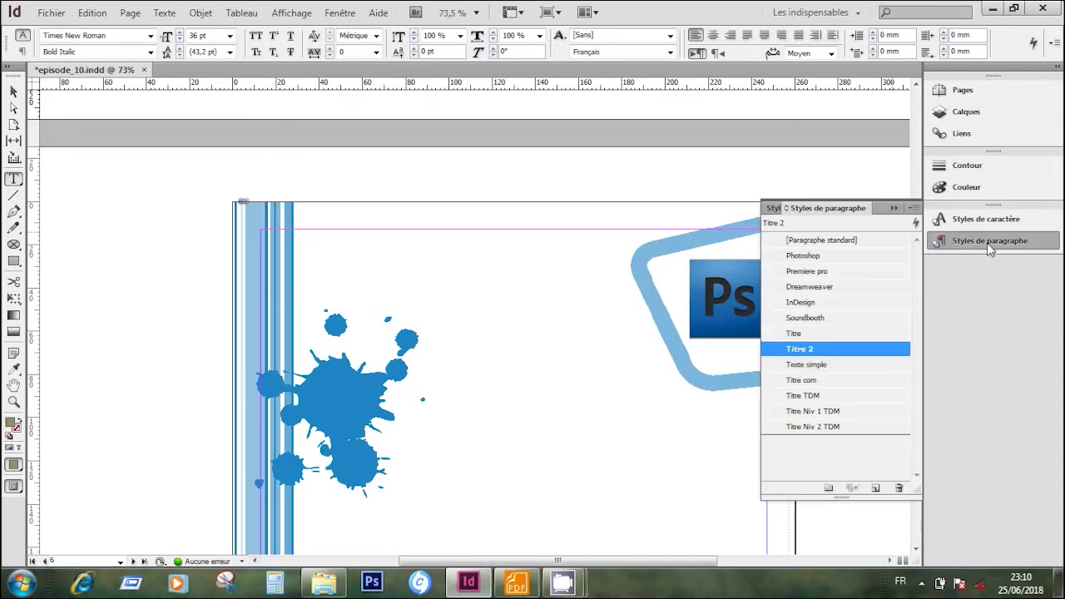
pyautogui.click(953, 241)
pyautogui.moveTo(301, 242); pyautogui.dragTo(551, 285)
pyautogui.write('CORREC')
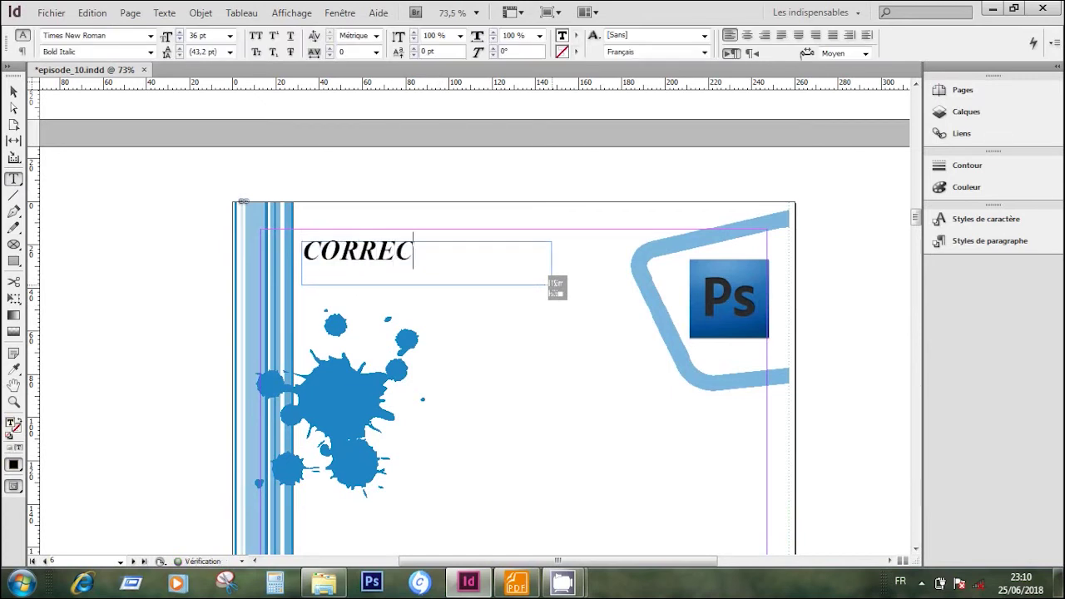
pyautogui.write('TION')
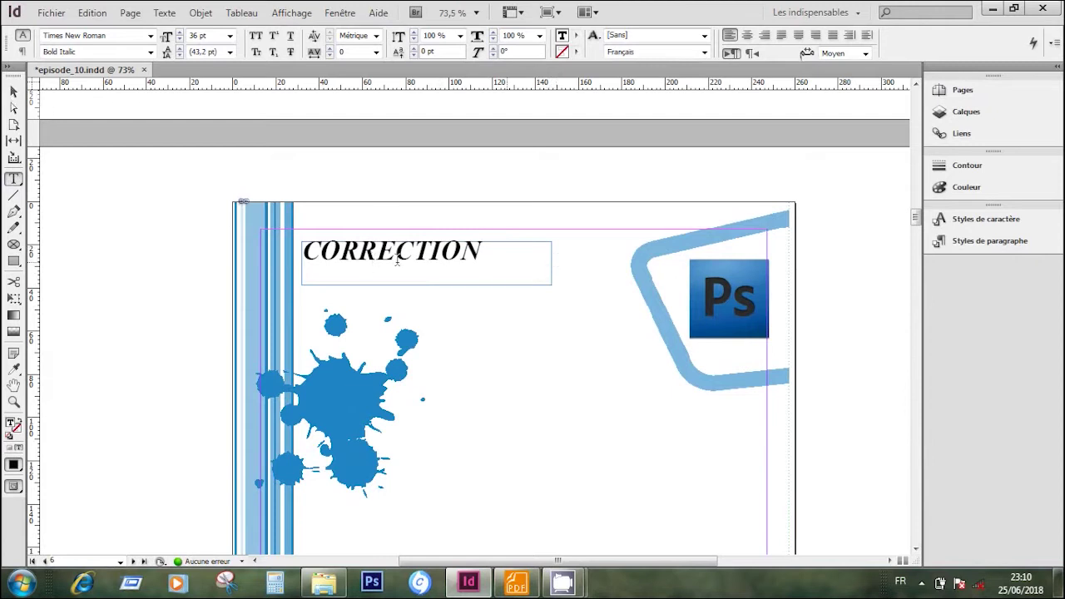
# Fit the CORRECTION frame to its content and move it to the top margin of page 6, at about X 70.7 mm and Y 17 mm.
pyautogui.click(15, 91)
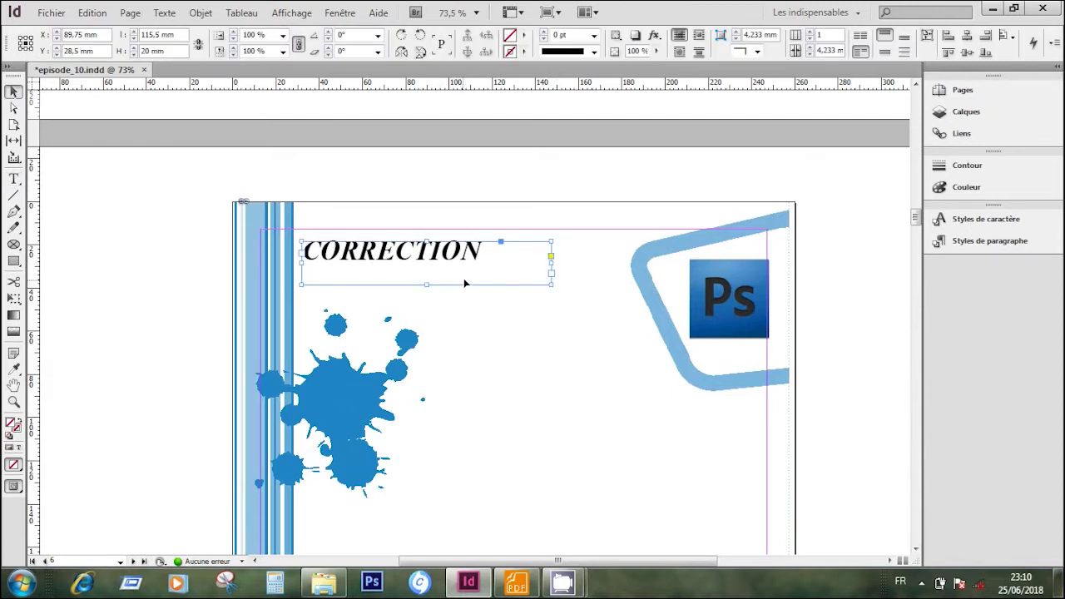
pyautogui.rightClick(423, 254)
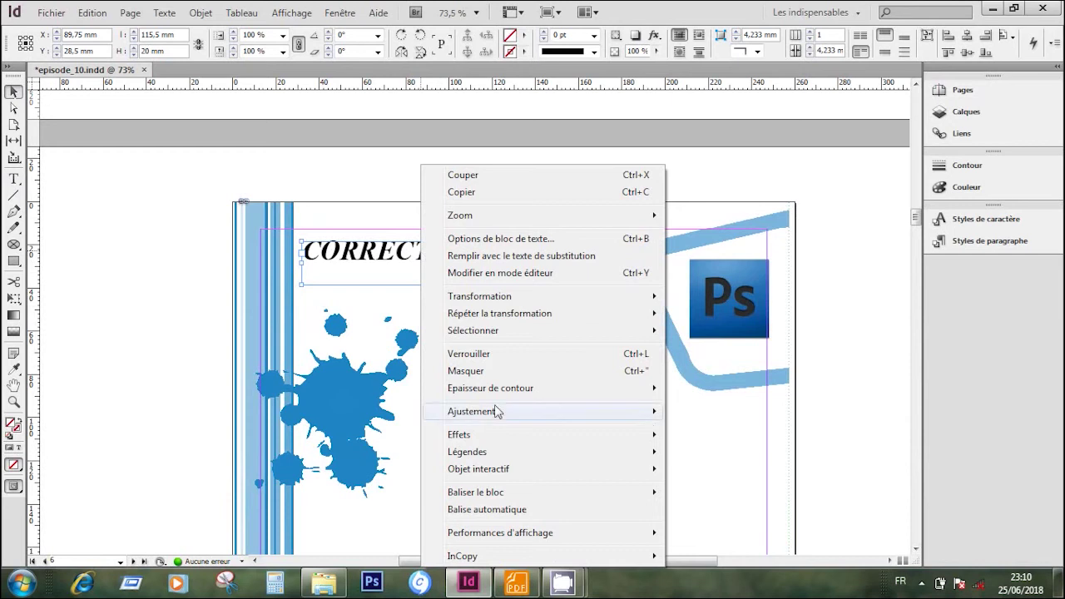
pyautogui.moveTo(574, 416)
pyautogui.click(690, 410)
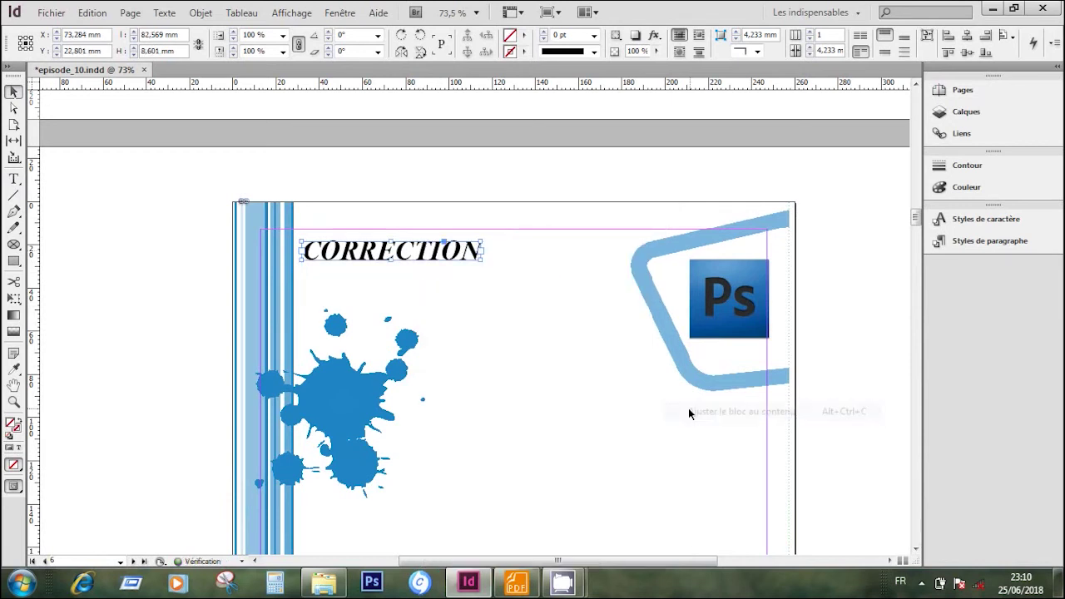
pyautogui.moveTo(367, 254); pyautogui.dragTo(362, 242)
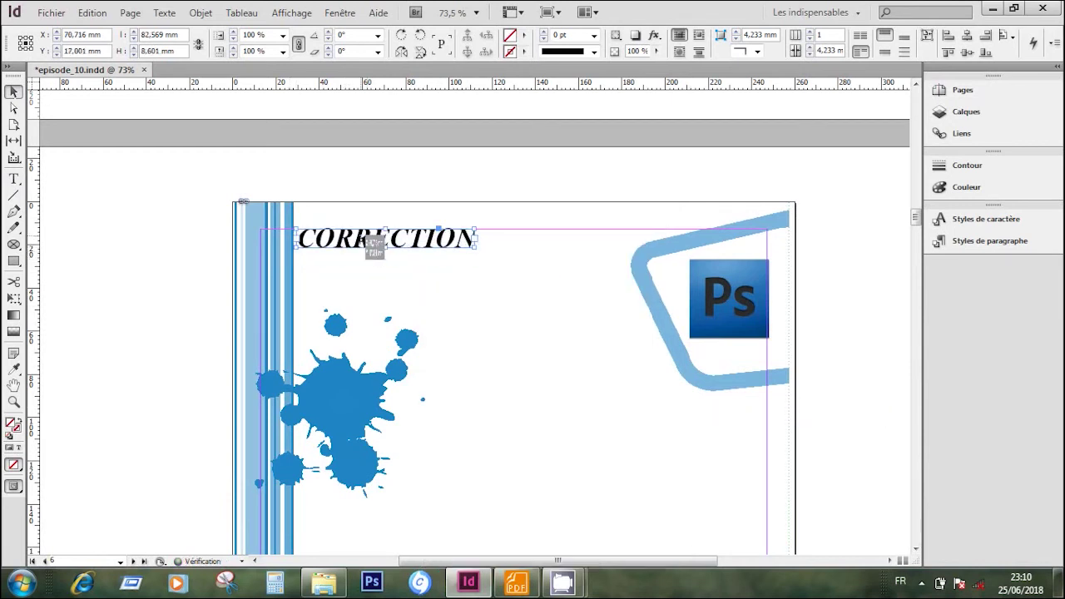
pyautogui.click(433, 295)
# Create a text frame about 131.5 × 20.5 mm near the top of page 7 with the Titre 2 style and the text RETOUCHE, as listed in Enonce_adobe.pdf.
pyautogui.moveTo(915, 226); pyautogui.dragTo(922, 256)
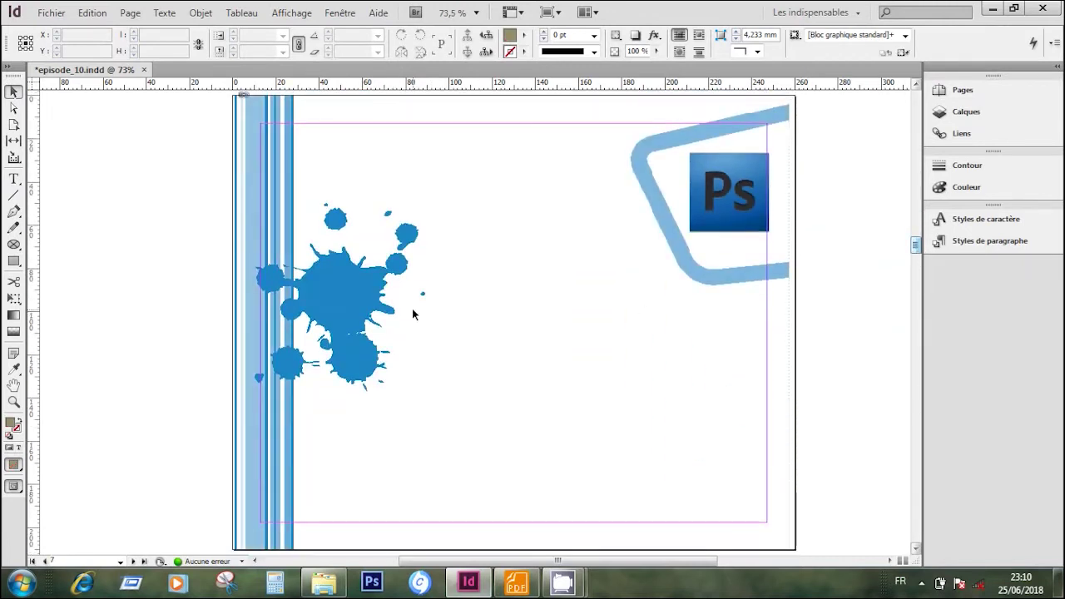
pyautogui.click(516, 582)
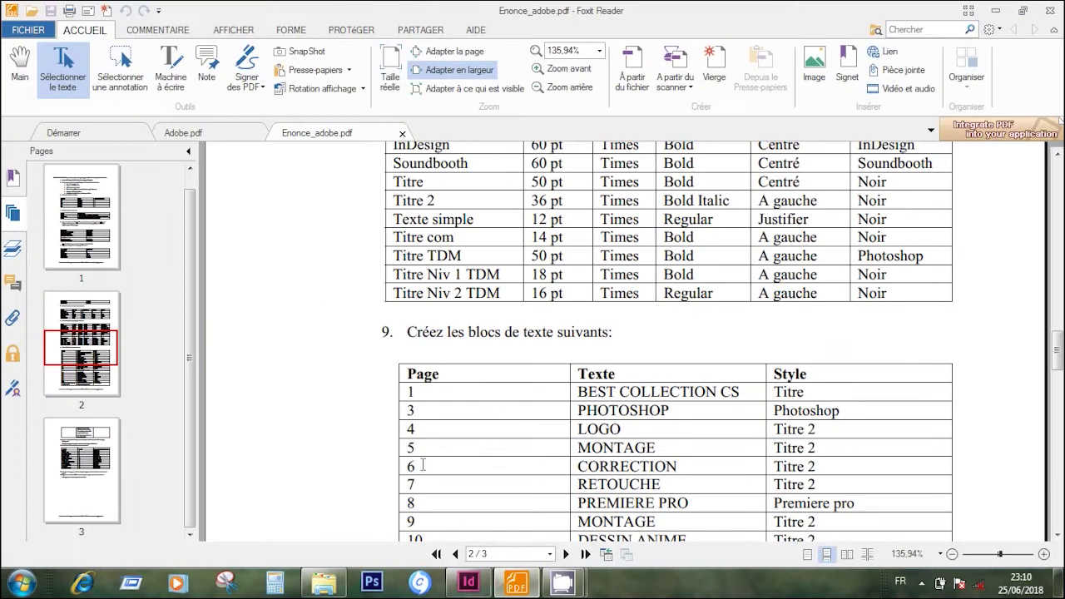
pyautogui.click(469, 582)
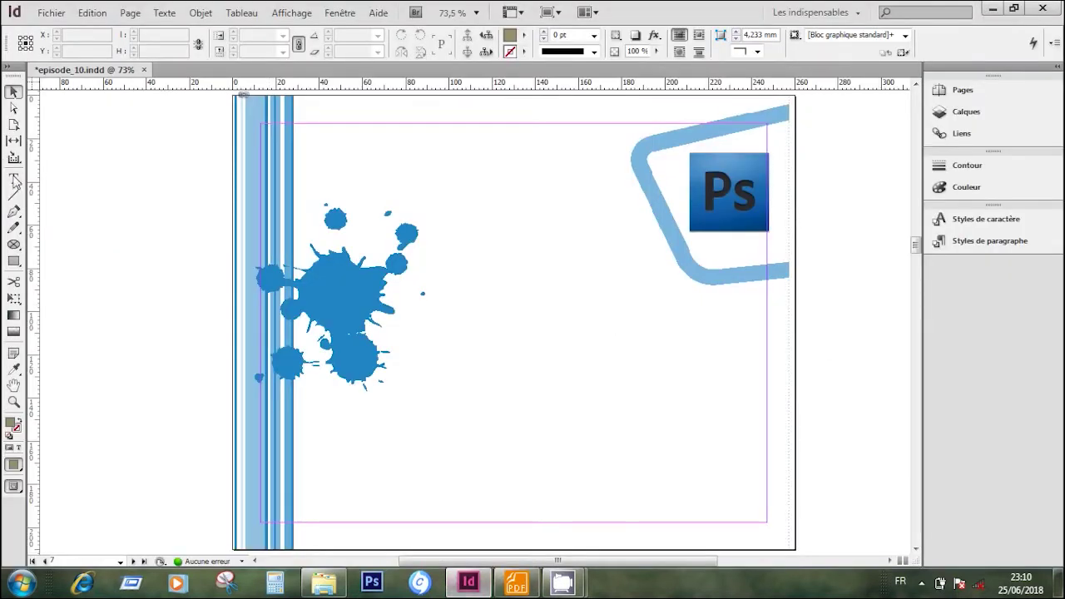
pyautogui.click(14, 178)
pyautogui.moveTo(306, 130); pyautogui.dragTo(590, 175)
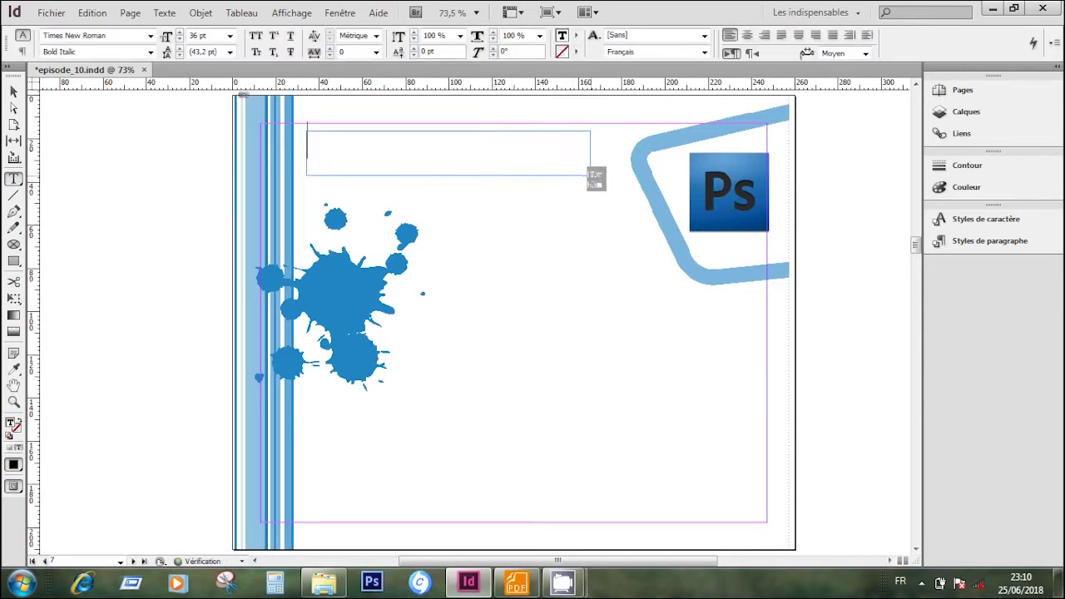
pyautogui.write('RETOUCHE')
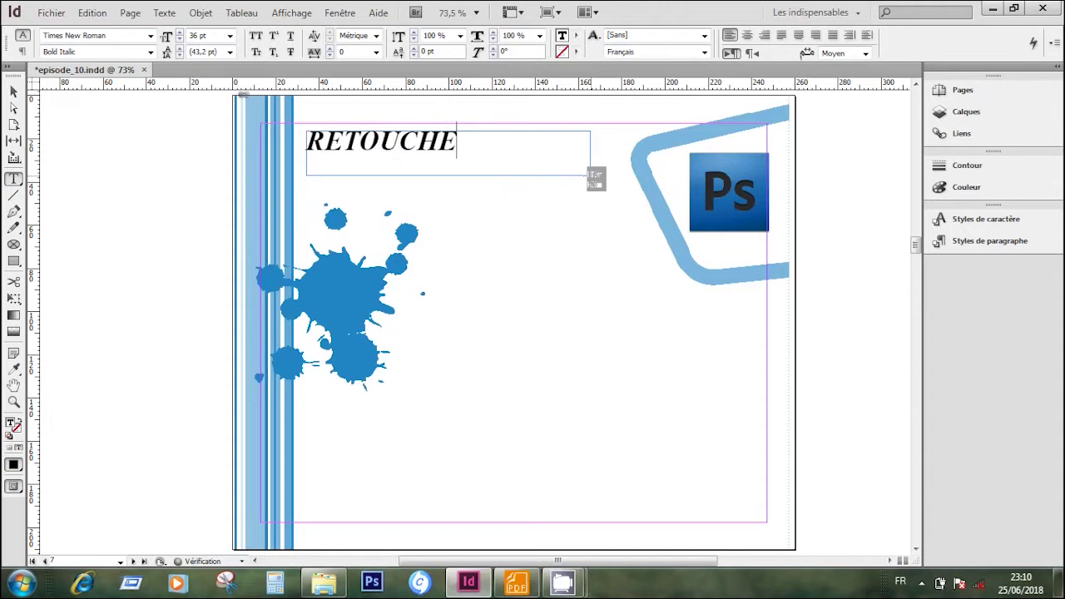
# Fit the RETOUCHE frame to its content and move it to the top margin of page 7, at about X 66.3 mm and Y 17 mm.
pyautogui.click(14, 90)
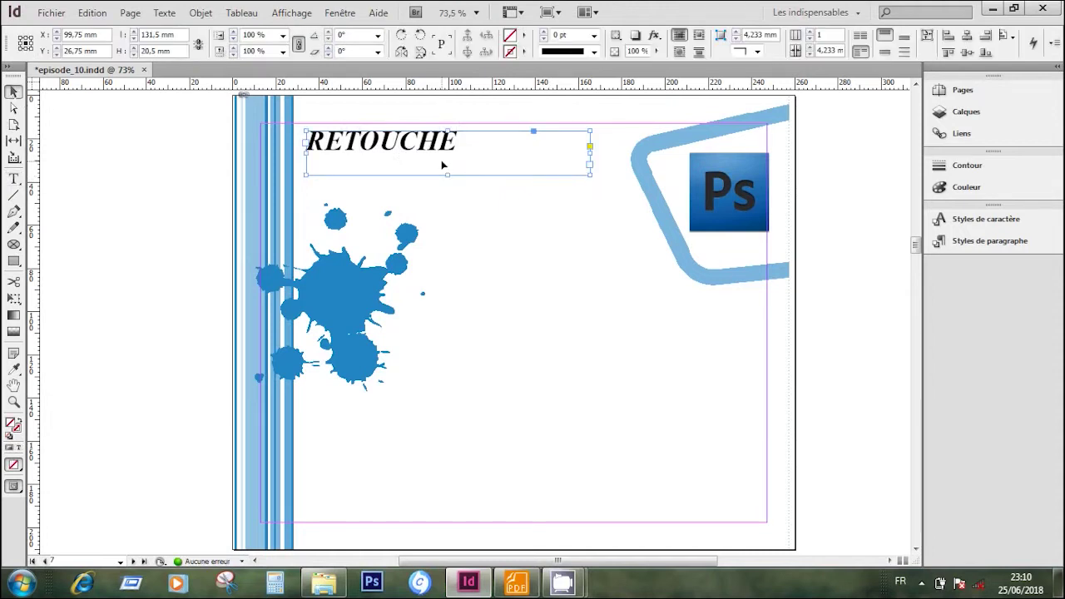
pyautogui.rightClick(449, 160)
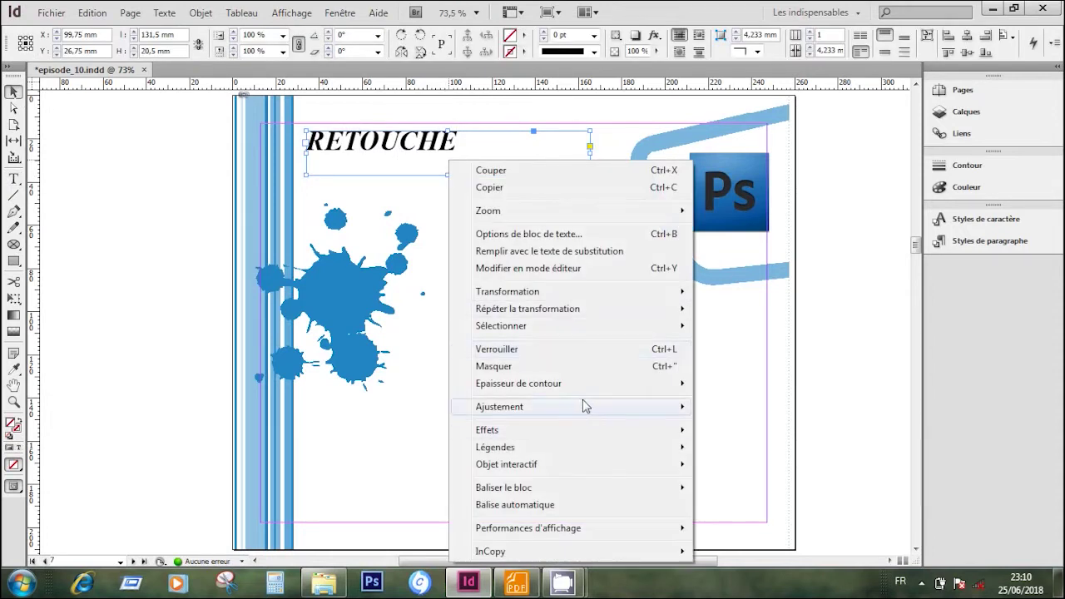
pyautogui.moveTo(583, 406)
pyautogui.click(745, 407)
pyautogui.moveTo(407, 150); pyautogui.dragTo(395, 134)
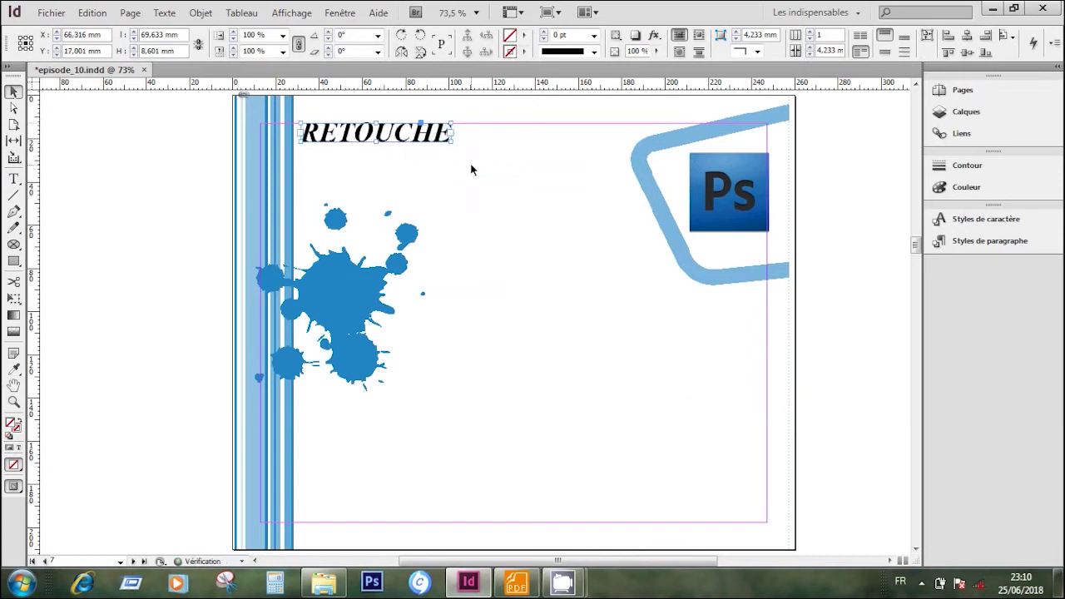
pyautogui.click(471, 166)
# Check the page 8 title's layout in Adobe.pdf and its listed text and paragraph style in Enonce_adobe.pdf.
pyautogui.moveTo(919, 253); pyautogui.dragTo(922, 281)
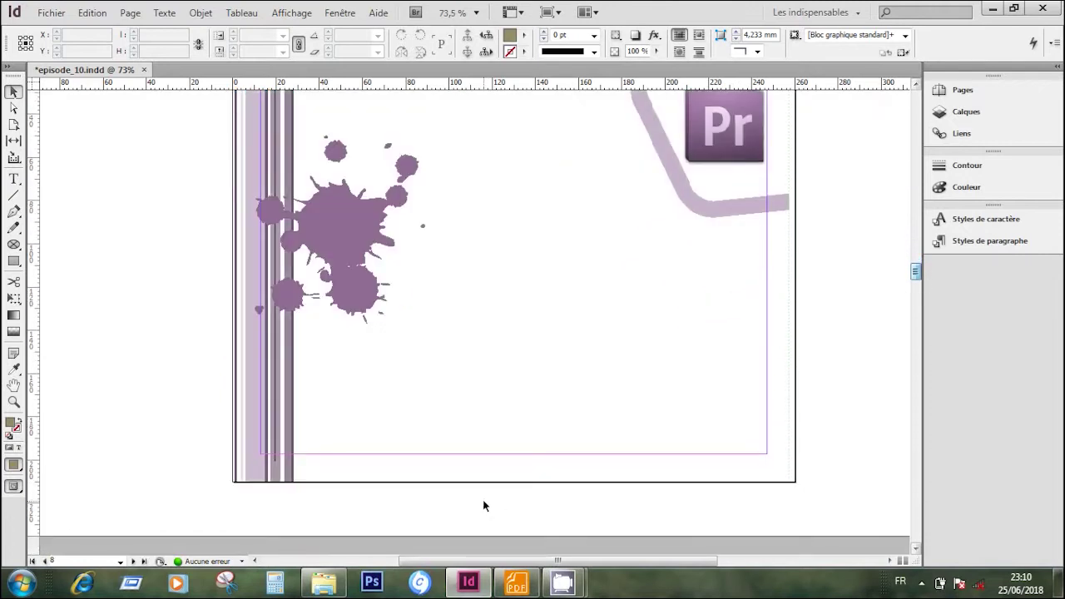
pyautogui.click(516, 582)
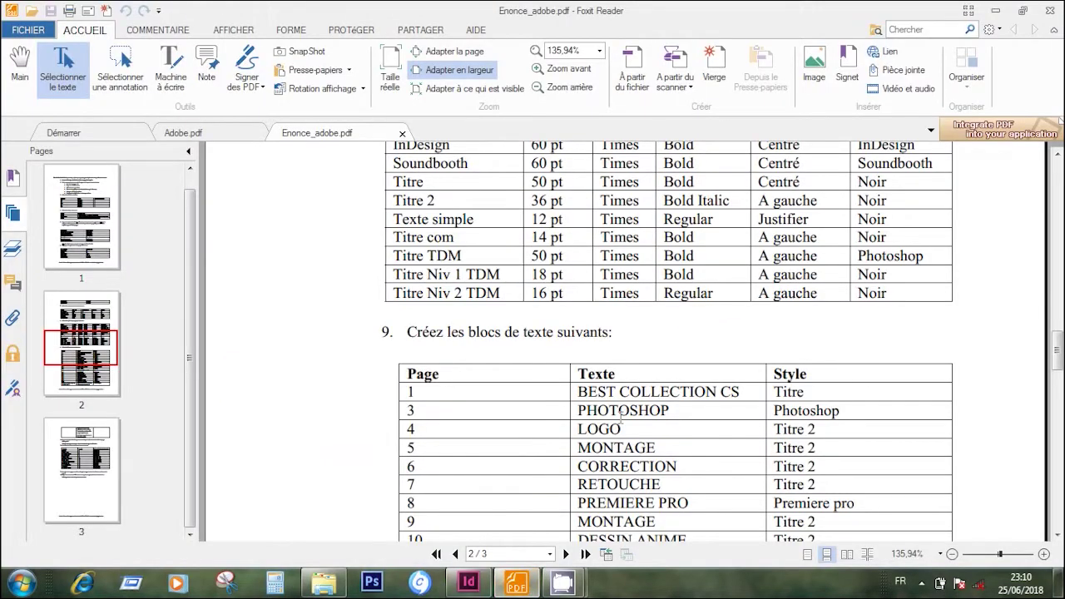
pyautogui.click(228, 138)
pyautogui.moveTo(1054, 225); pyautogui.dragTo(1058, 306)
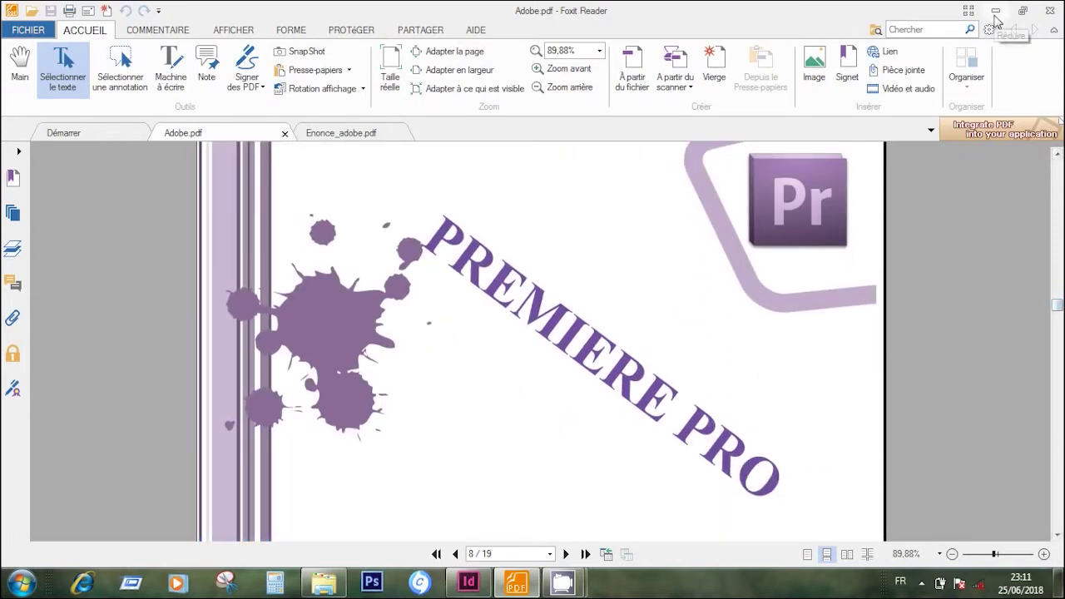
pyautogui.click(996, 20)
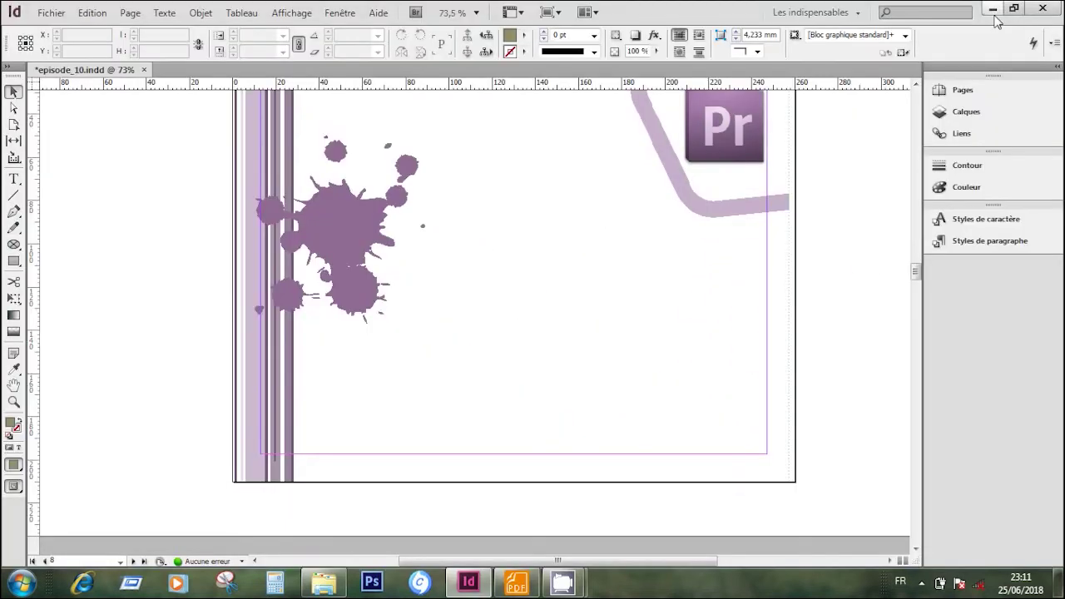
pyautogui.click(517, 584)
pyautogui.click(329, 135)
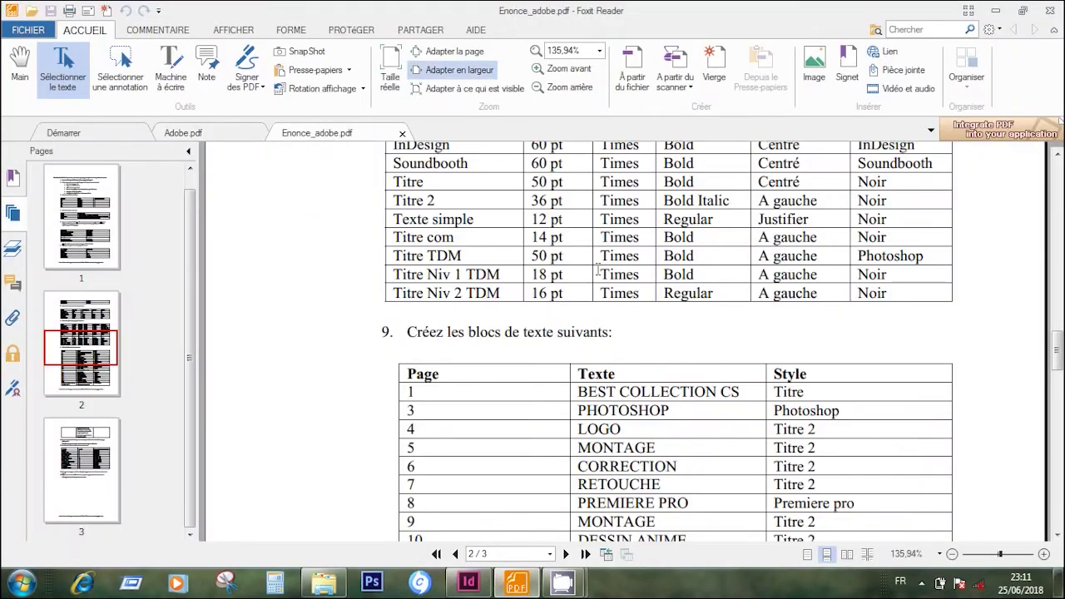
pyautogui.moveTo(889, 509); pyautogui.dragTo(792, 511)
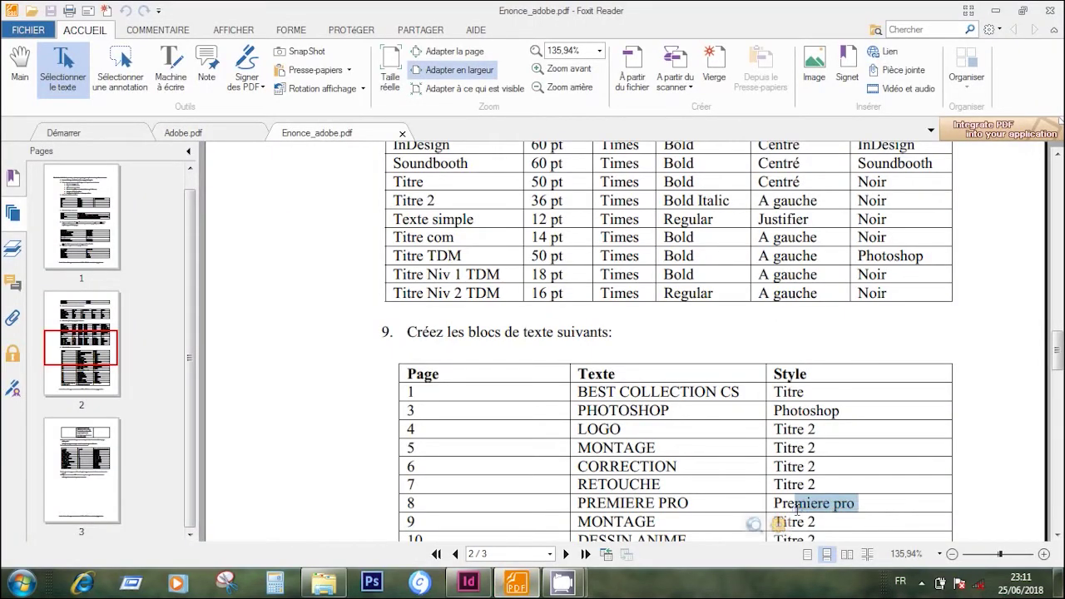
pyautogui.click(471, 584)
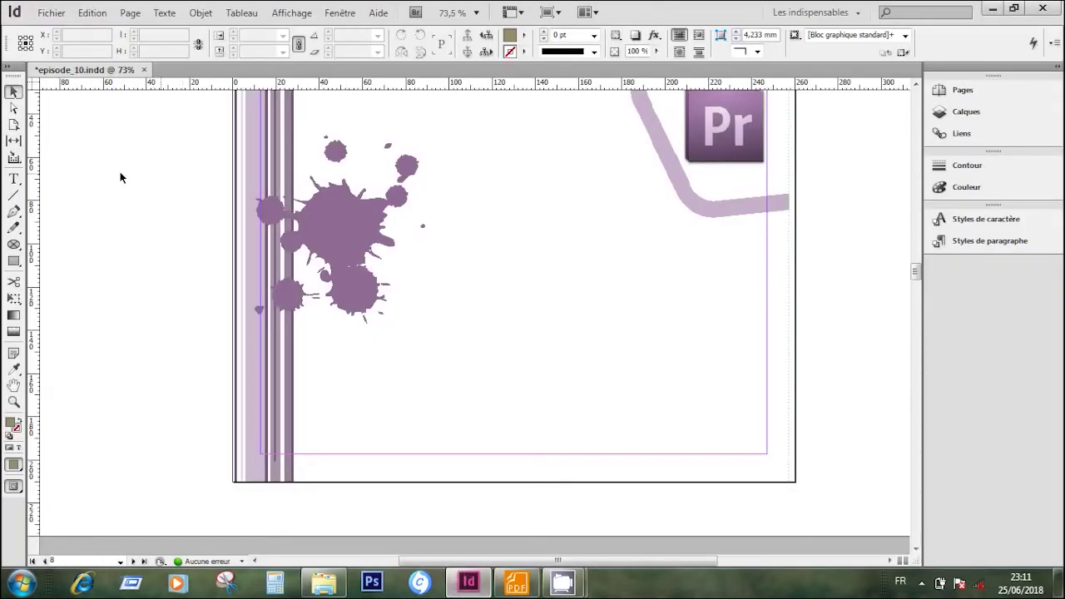
# Create a text frame about 225.5 × 30 mm across page 8 with the Premiere pro style and the text PREMIERE PRO.
pyautogui.click(15, 179)
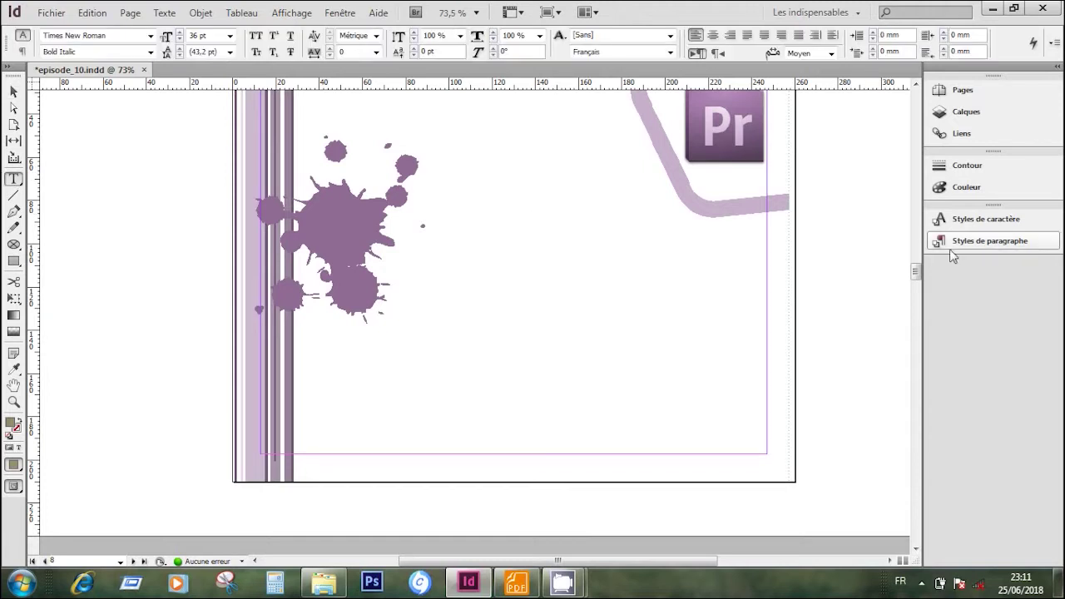
pyautogui.click(984, 242)
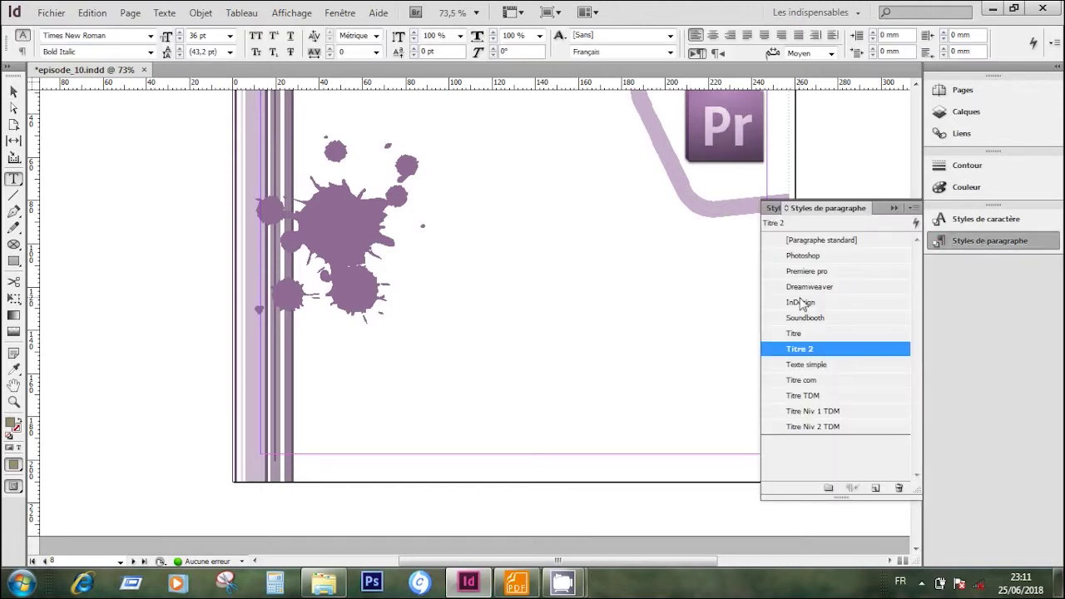
pyautogui.click(811, 273)
pyautogui.moveTo(295, 173); pyautogui.dragTo(779, 242)
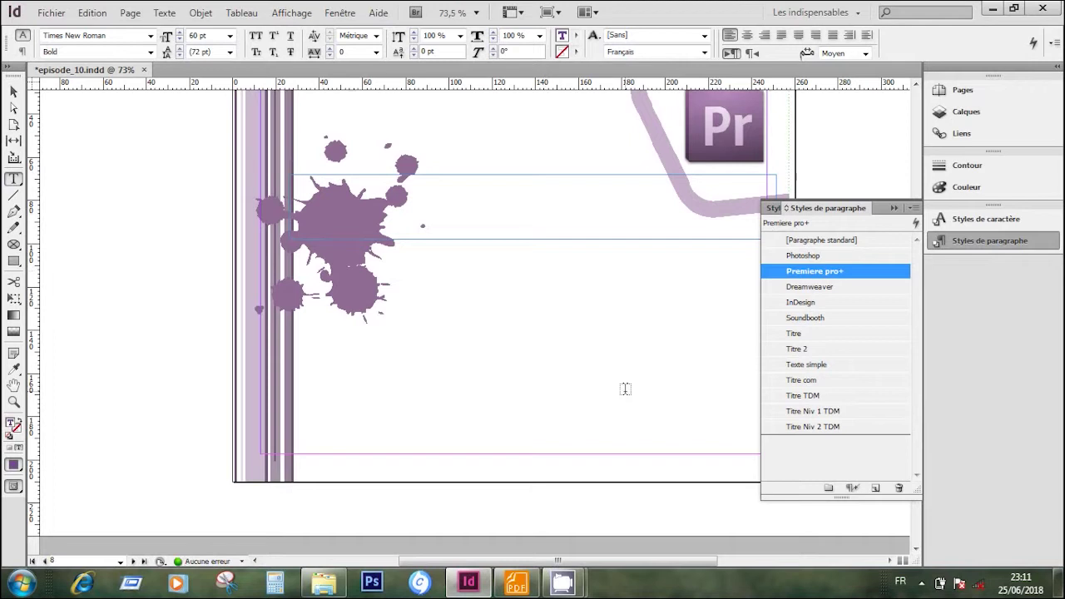
pyautogui.write('PREMI')
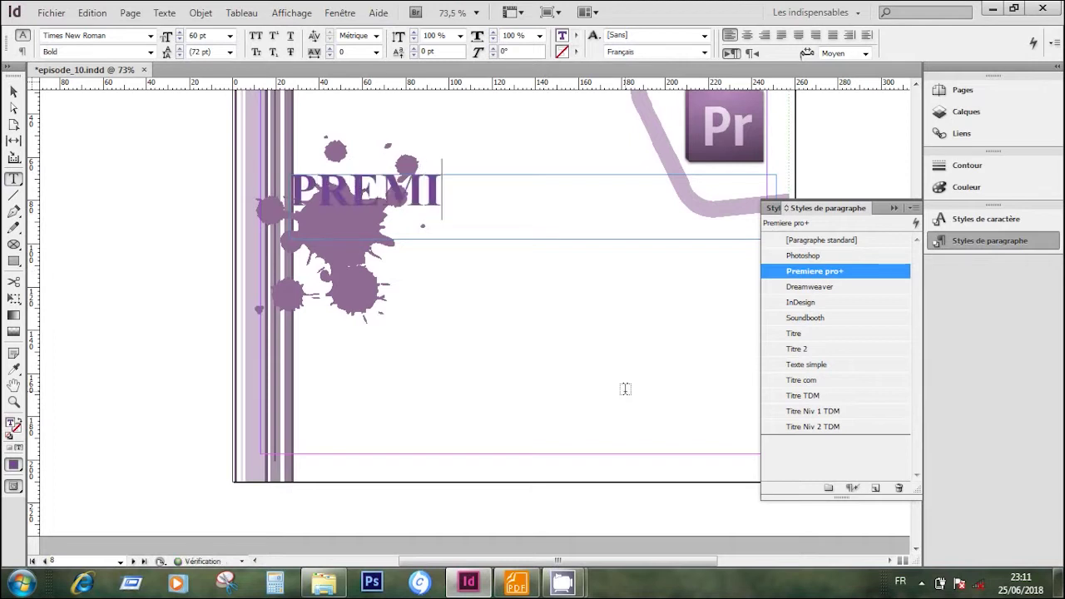
pyautogui.write('ERE PRO')
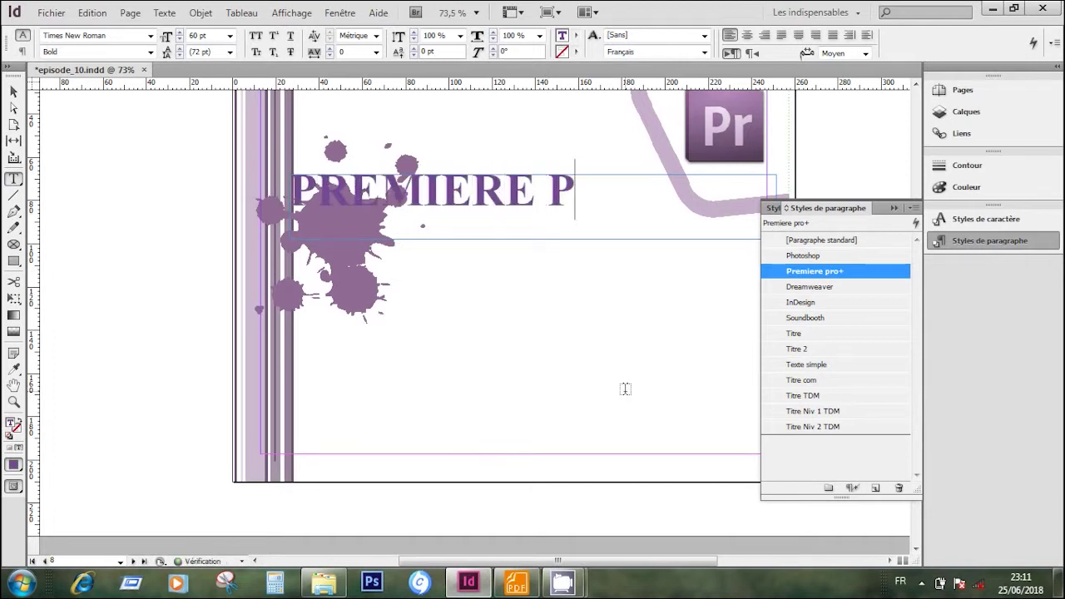
pyautogui.click(974, 238)
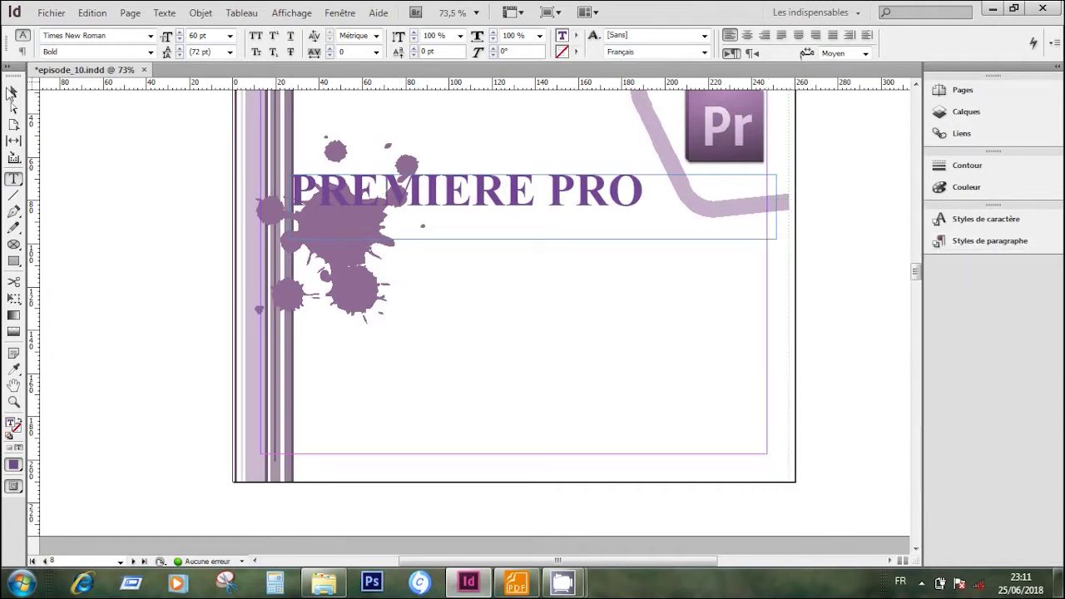
# Fit the PREMIERE PRO frame on page 8 to its content.
pyautogui.click(10, 92)
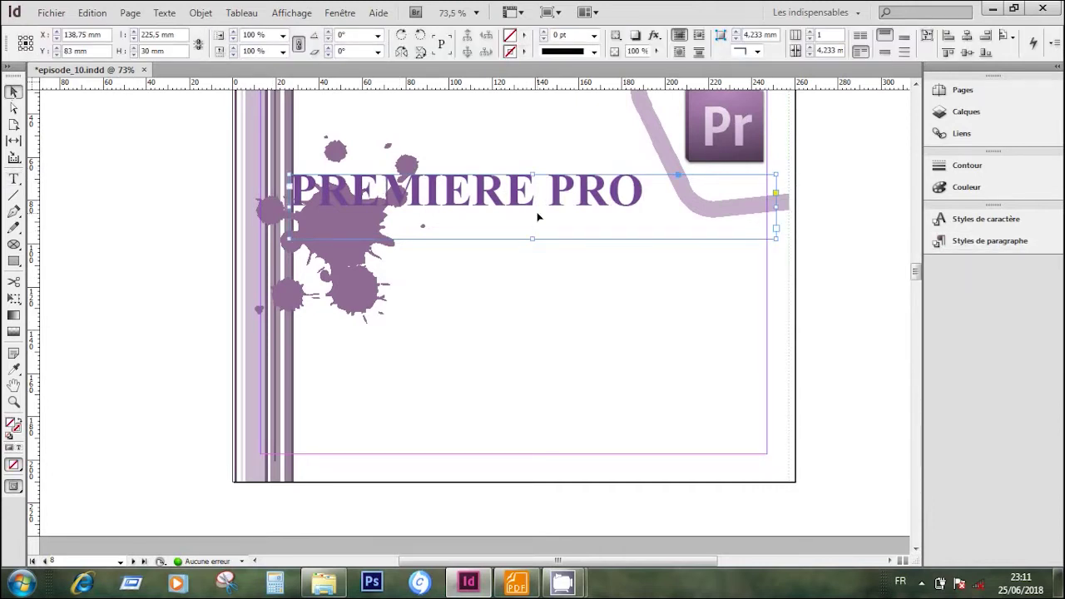
pyautogui.rightClick(537, 217)
pyautogui.moveTo(696, 413)
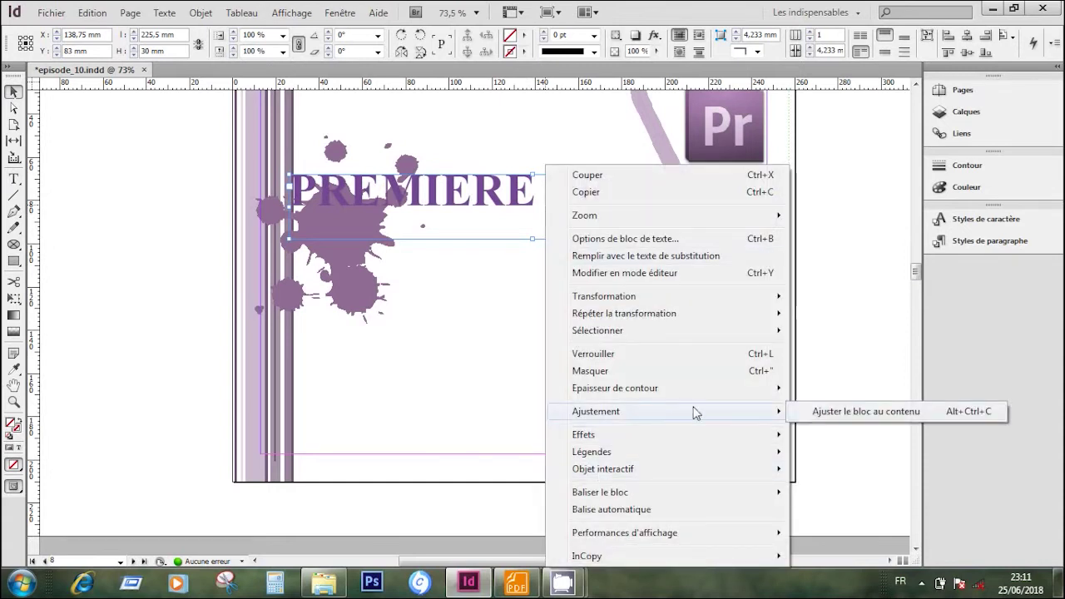
pyautogui.click(820, 411)
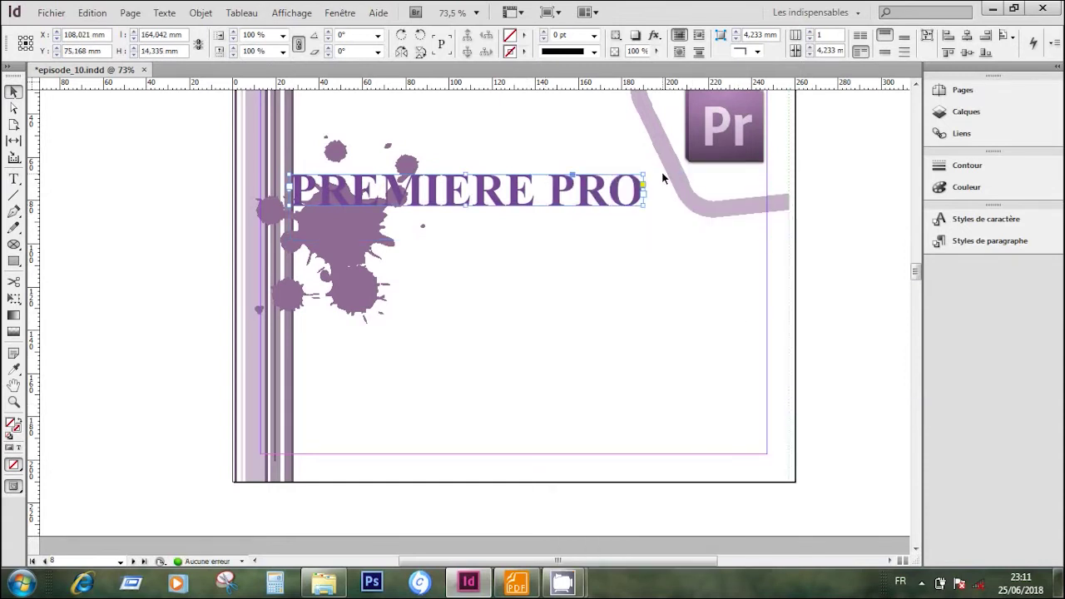
# Rotate the PREMIERE PRO frame to about -28° and move it beside the paint splash, at about X 166 mm and Y 118 mm.
pyautogui.moveTo(647, 170); pyautogui.dragTo(633, 349)
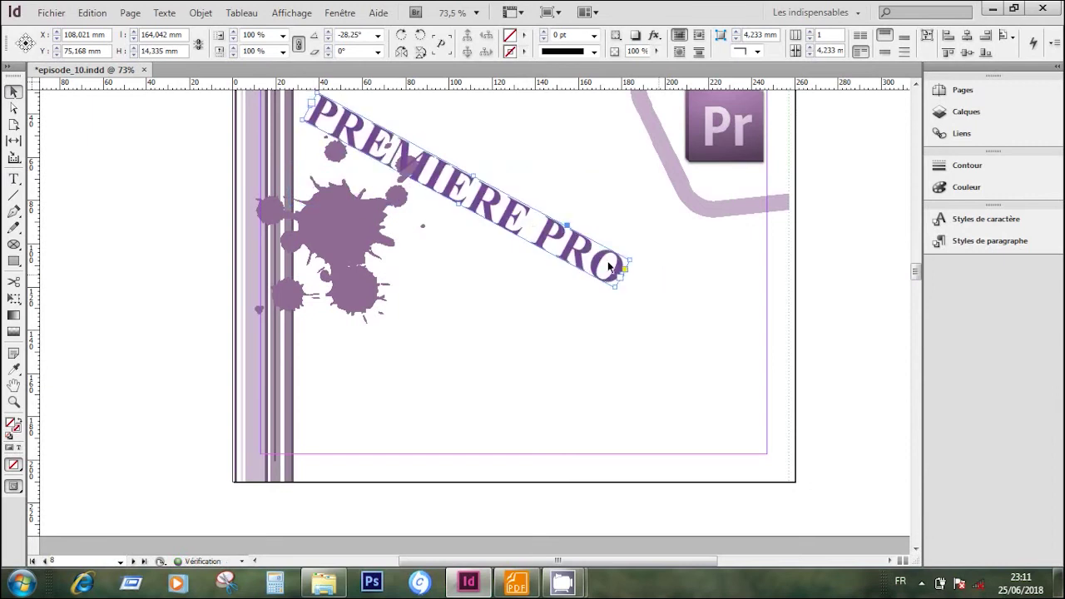
pyautogui.moveTo(481, 199); pyautogui.dragTo(608, 282)
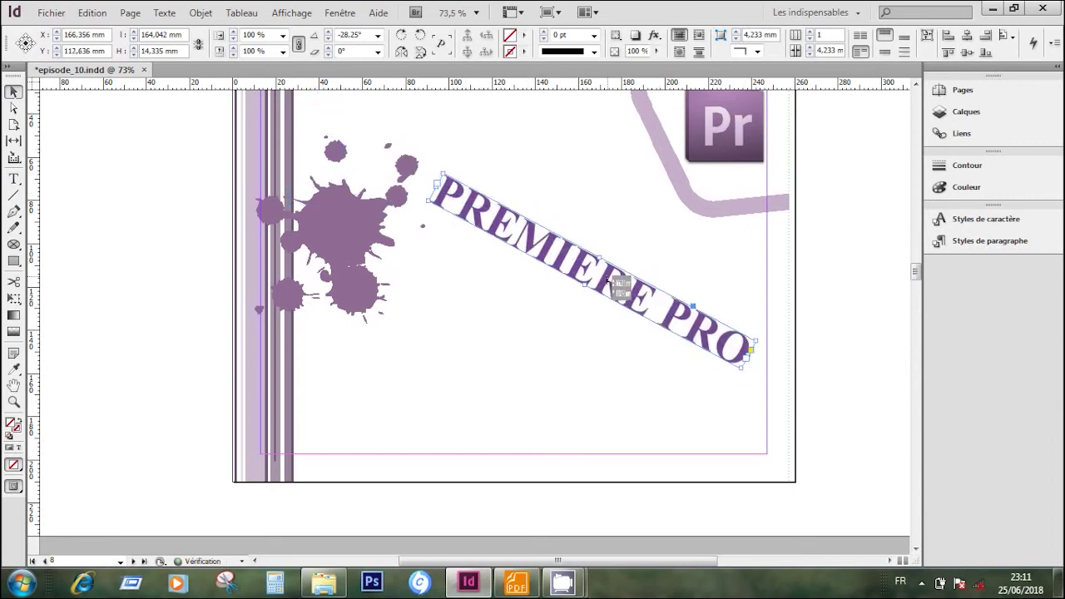
pyautogui.click(674, 380)
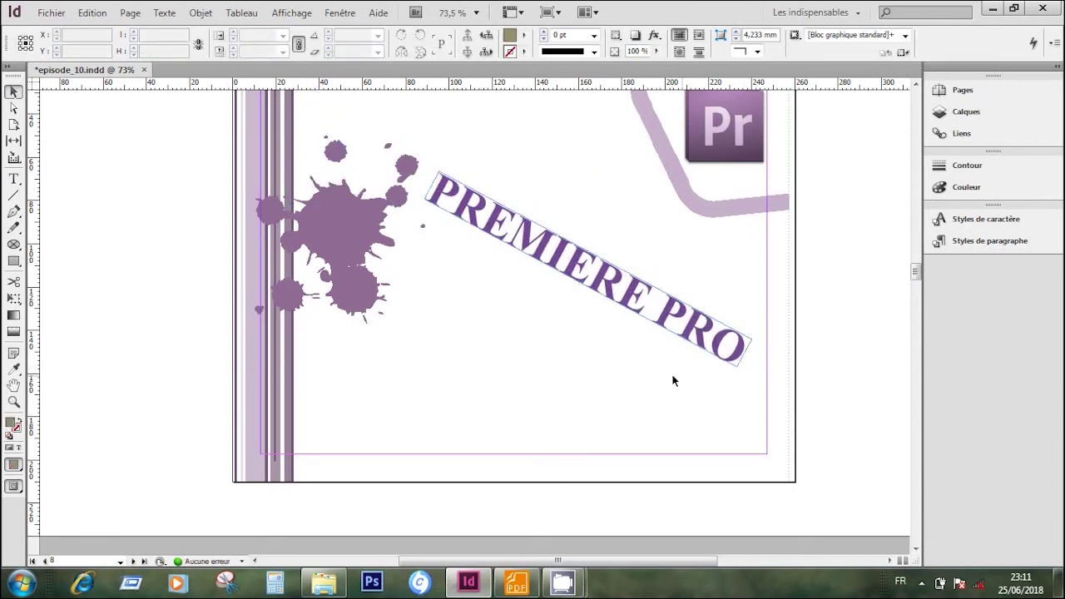
# Create a text frame about 122.5 × 27 mm near the top of page 9 with the Titre 2 style and the text MONTAGE, as listed in Enonce_adobe.pdf.
pyautogui.moveTo(916, 273); pyautogui.dragTo(922, 300)
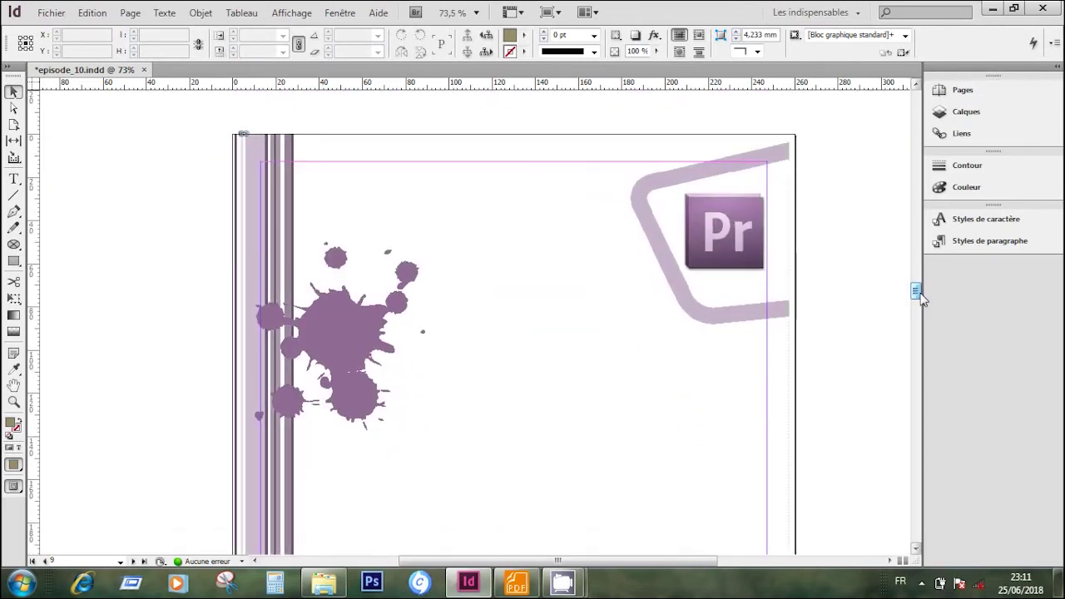
pyautogui.click(516, 583)
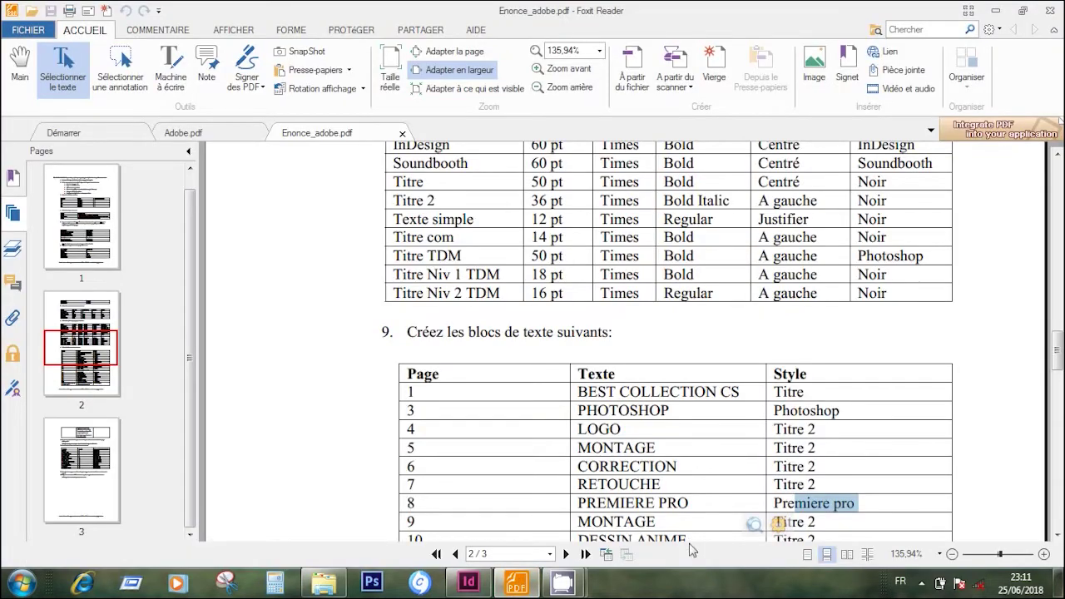
pyautogui.click(997, 14)
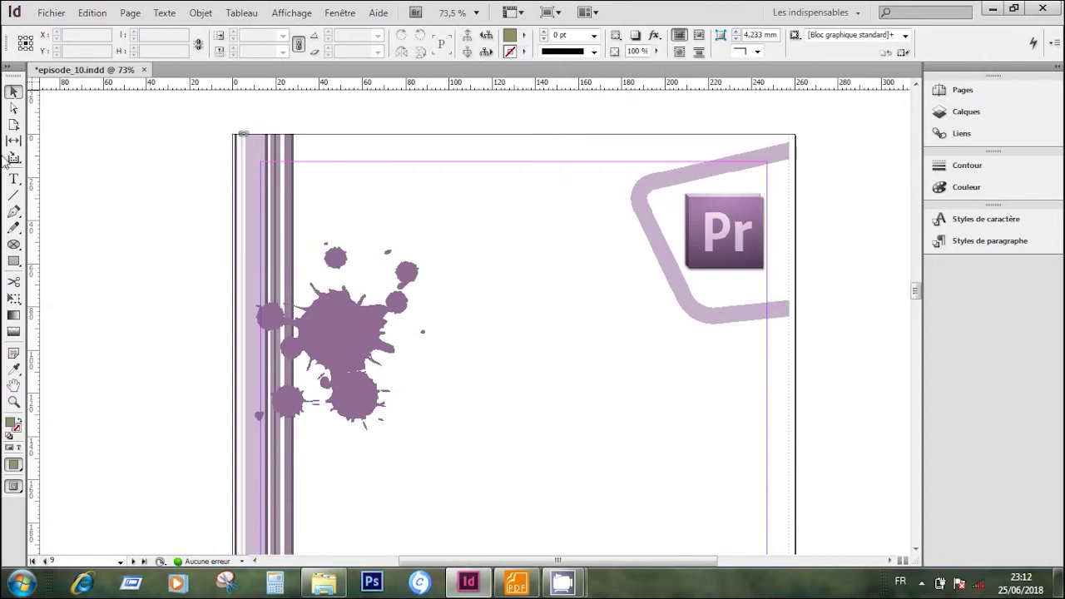
pyautogui.click(15, 179)
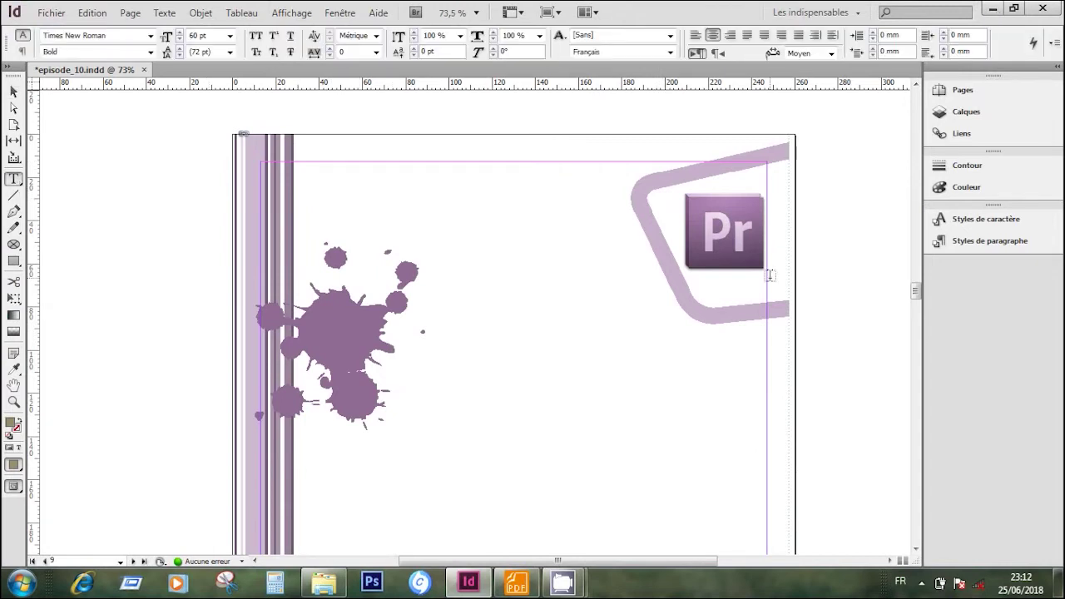
pyautogui.click(1026, 241)
pyautogui.click(814, 346)
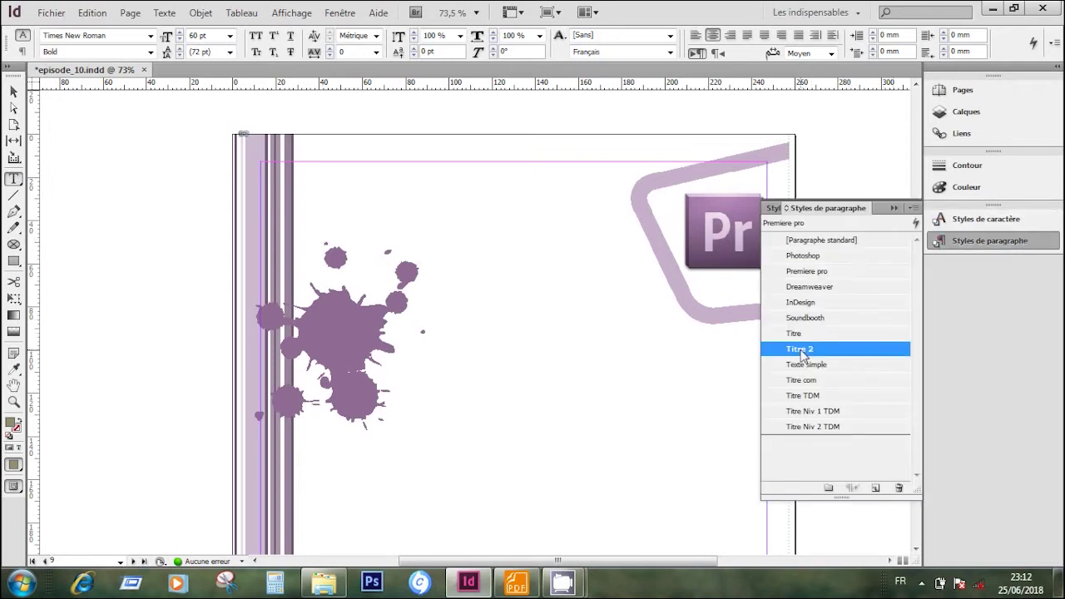
pyautogui.click(997, 241)
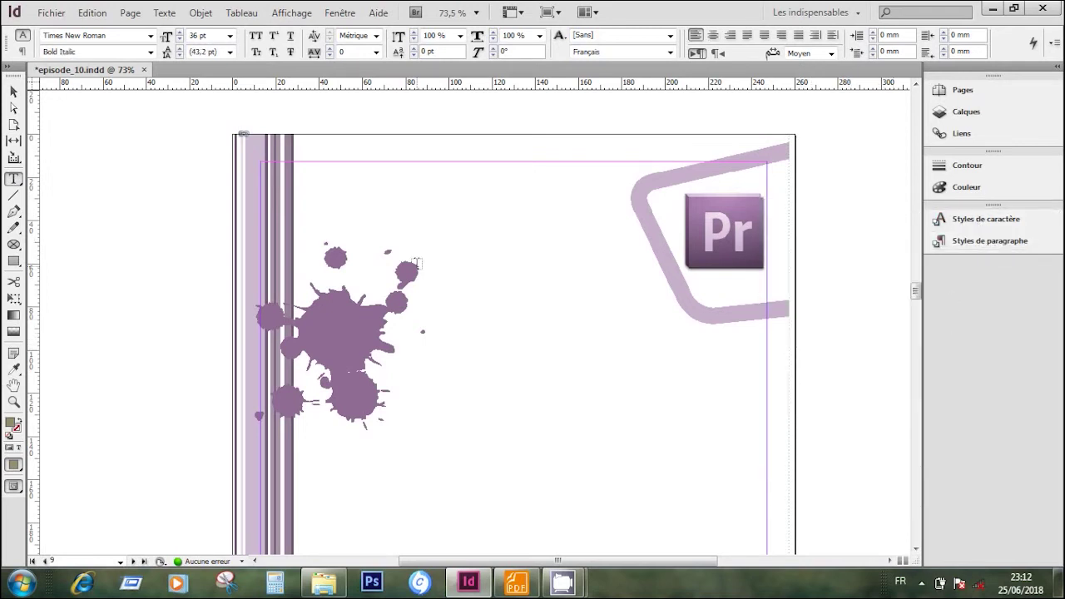
pyautogui.moveTo(301, 172); pyautogui.dragTo(567, 230)
pyautogui.write('MONTAGE')
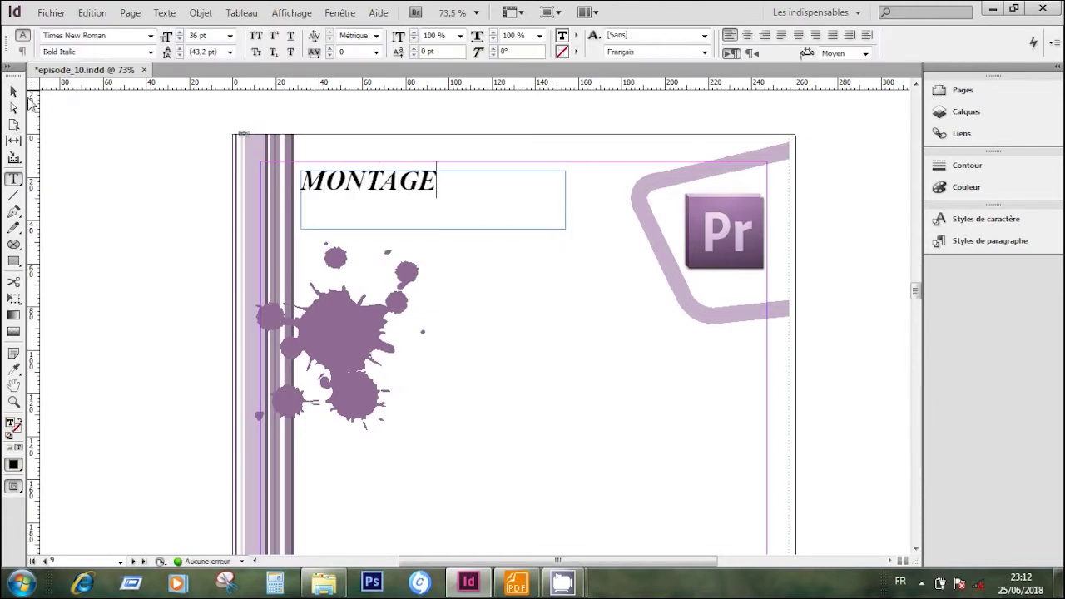
# Fit the MONTAGE frame to its content and move it up to the top margin of page 9.
pyautogui.click(14, 92)
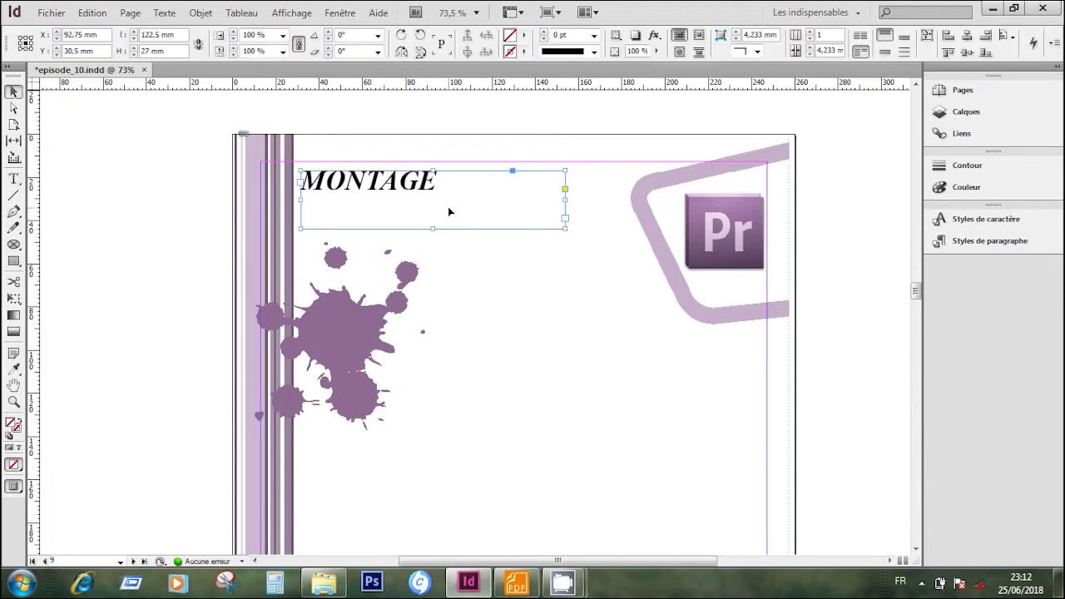
pyautogui.rightClick(449, 212)
pyautogui.moveTo(674, 427)
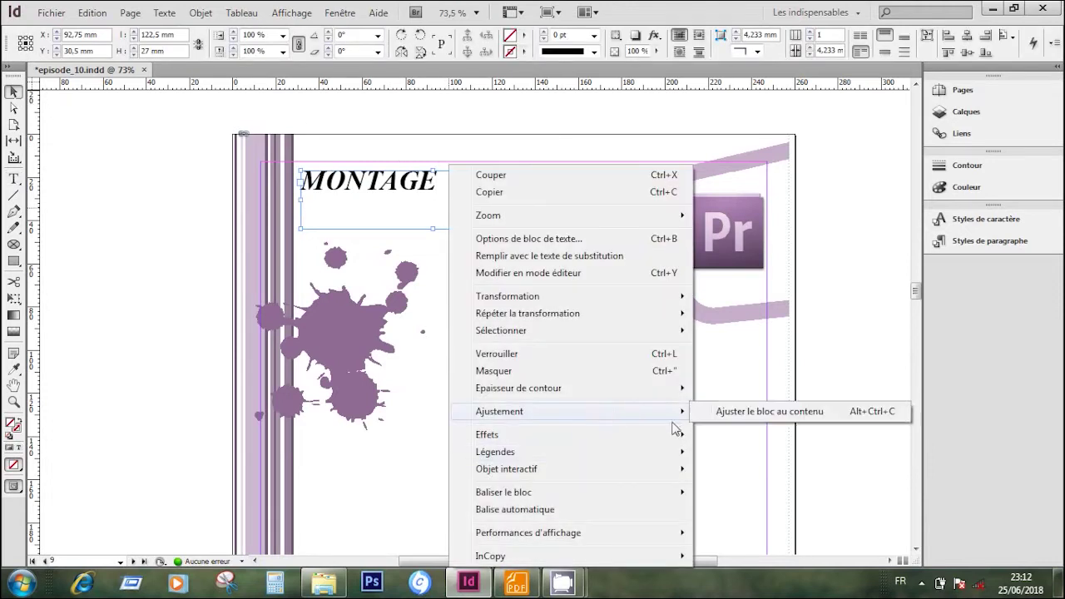
pyautogui.click(749, 412)
pyautogui.moveTo(388, 190); pyautogui.dragTo(400, 183)
pyautogui.click(448, 204)
# Create a text frame about 146.5 × 30.5 mm near the top of page 10 with the Titre 2 style and the text DESSIN ANIME, per Enonce_adobe.pdf.
pyautogui.moveTo(915, 288); pyautogui.dragTo(915, 314)
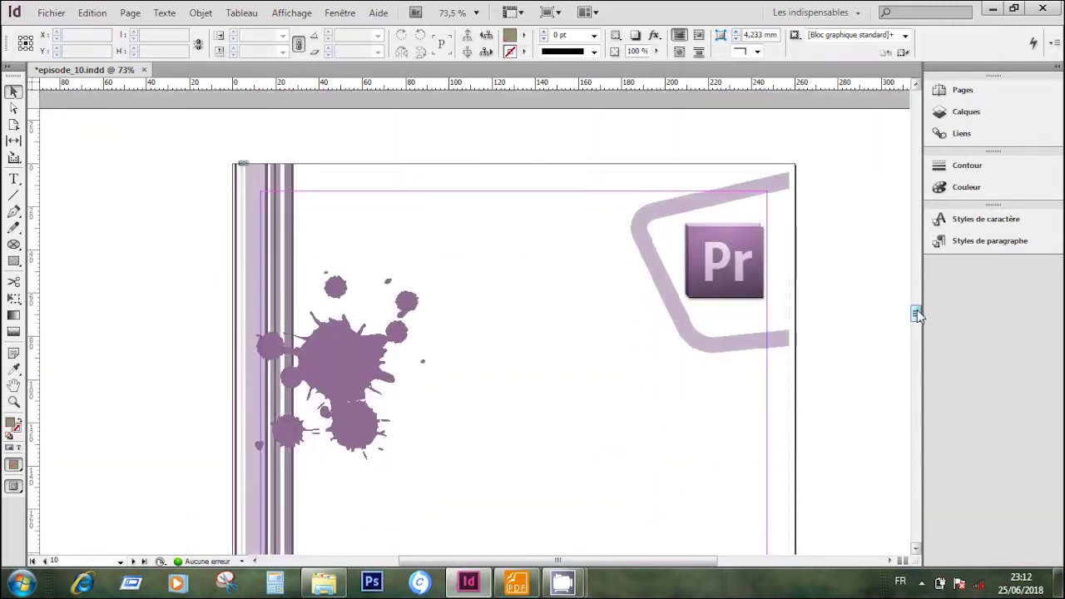
pyautogui.click(516, 583)
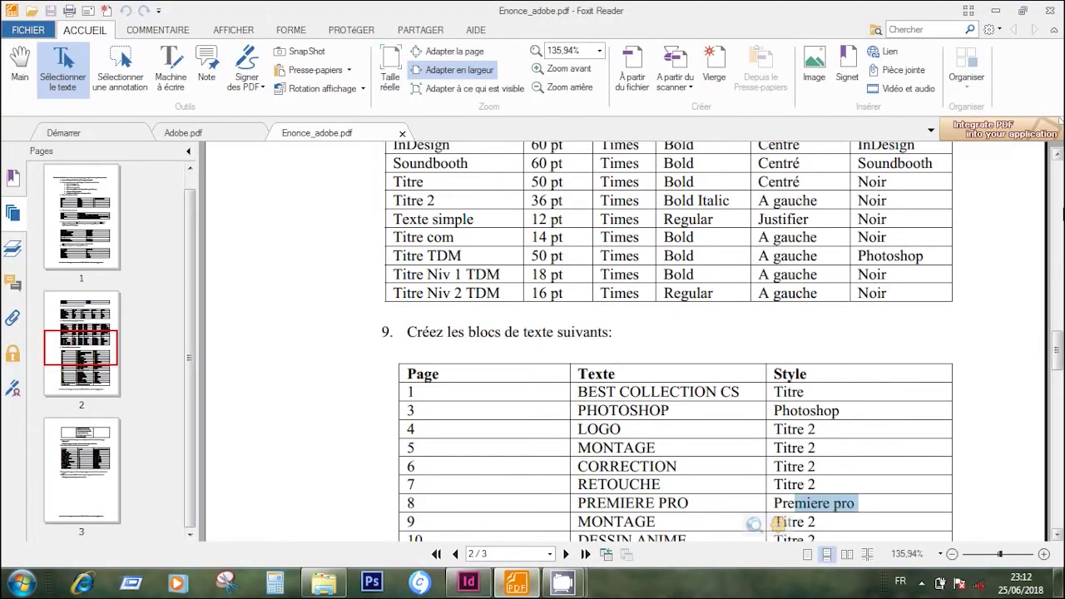
pyautogui.scroll(-2, 1059, 349)
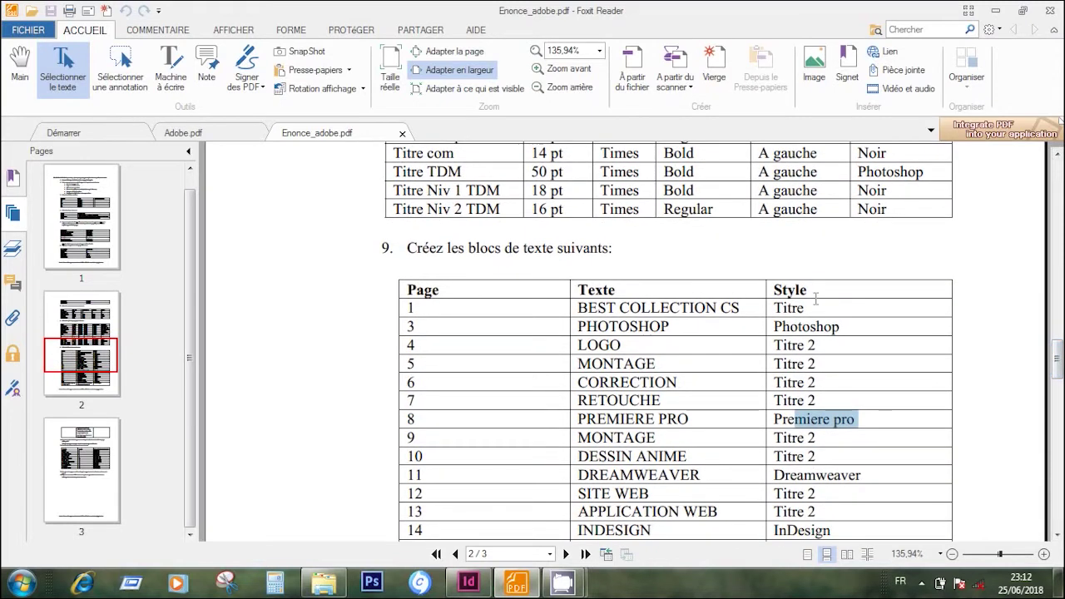
pyautogui.click(999, 10)
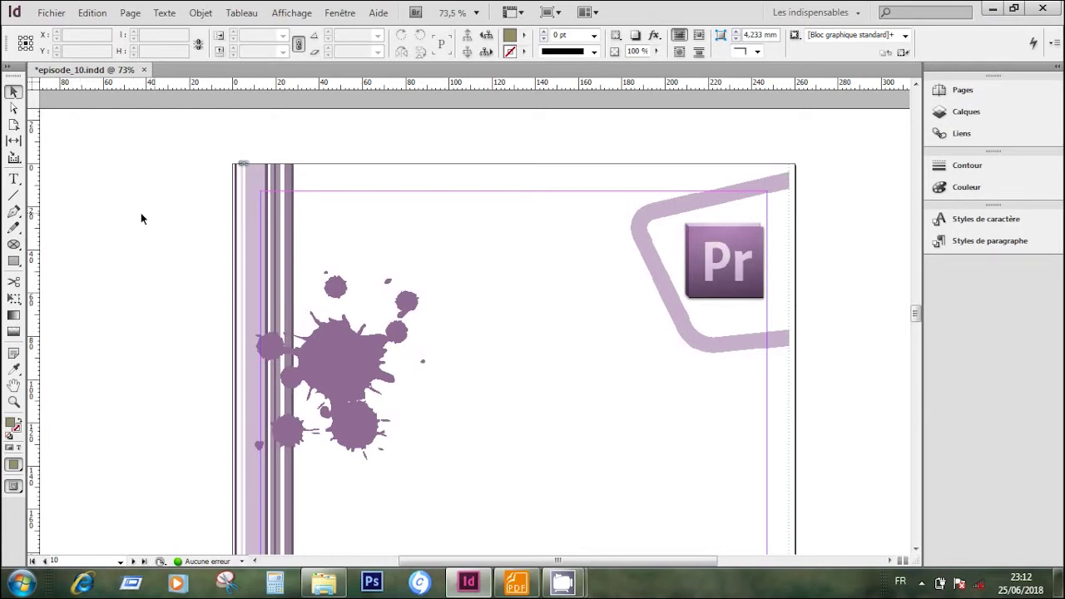
pyautogui.click(14, 180)
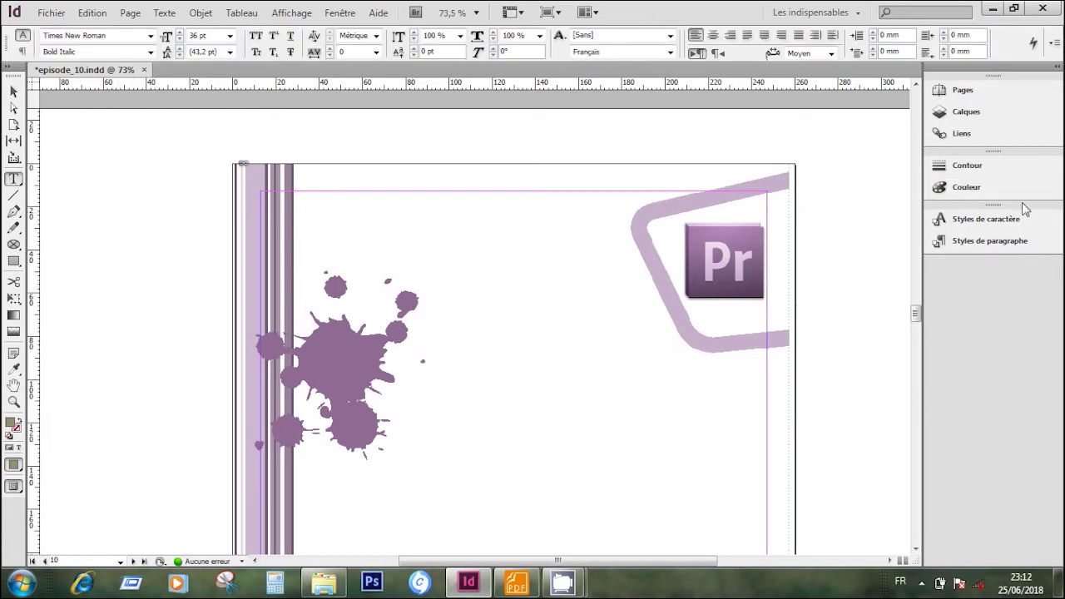
pyautogui.click(1032, 243)
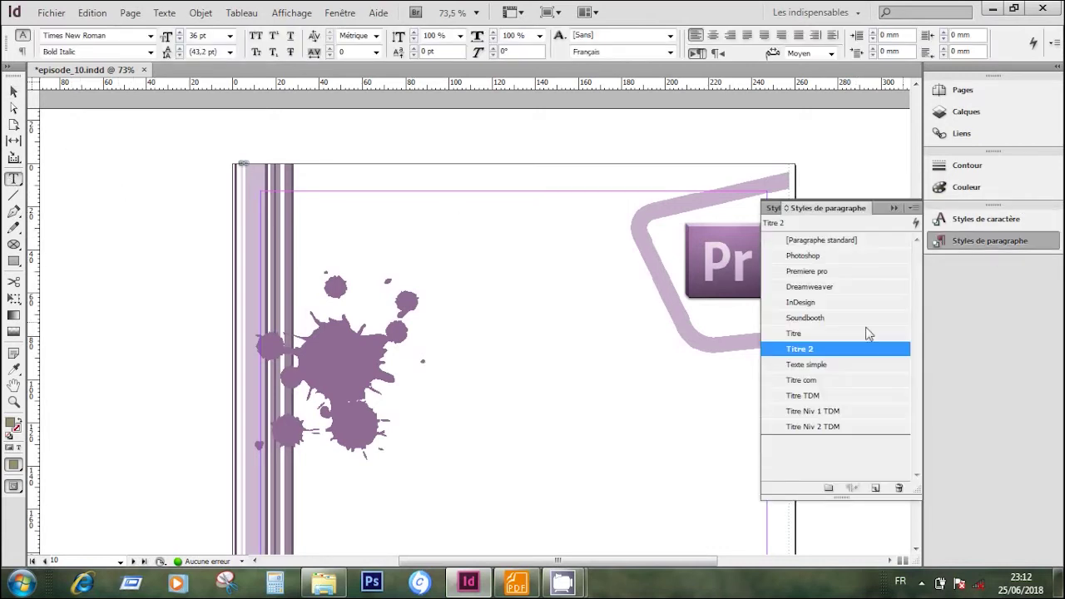
pyautogui.click(967, 243)
pyautogui.moveTo(307, 200); pyautogui.dragTo(623, 269)
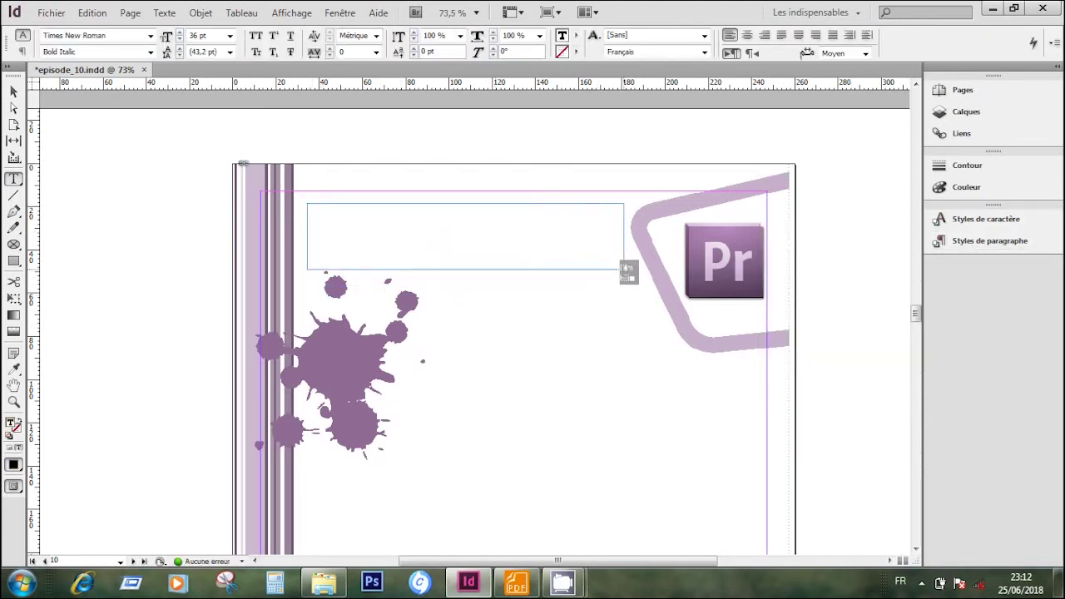
pyautogui.write('DESSIN ')
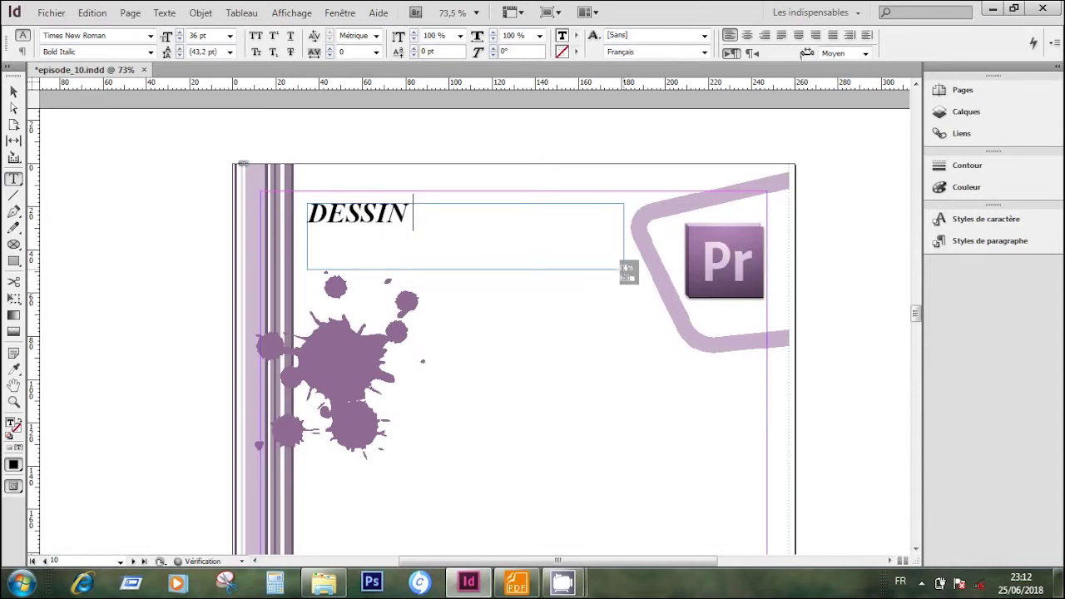
pyautogui.write('ANIME')
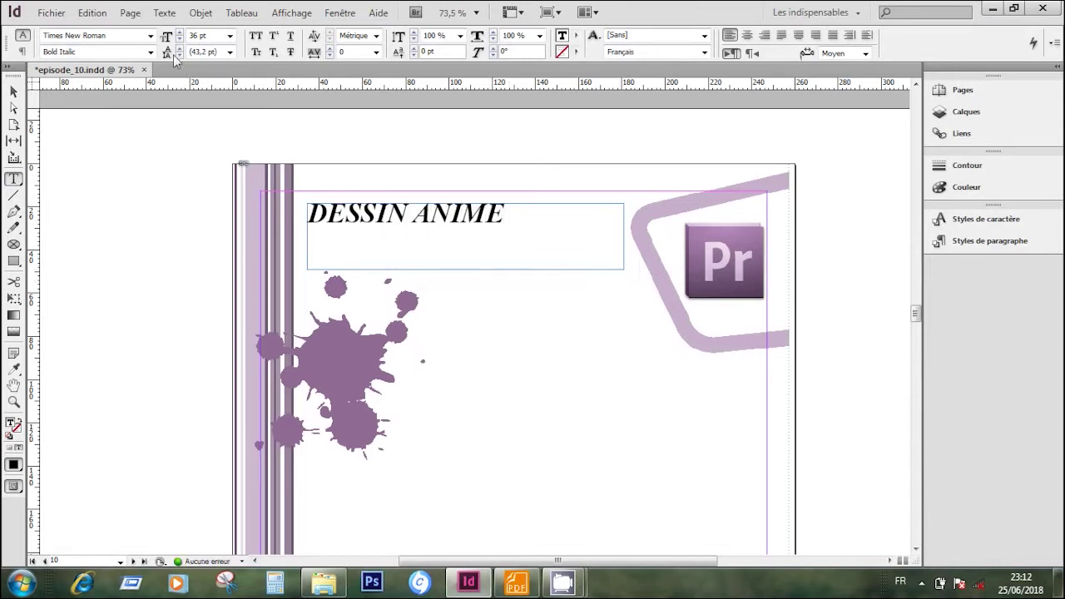
# Fit the DESSIN ANIME frame to its content and move it up to the top margin of page 10.
pyautogui.click(13, 92)
pyautogui.rightClick(493, 247)
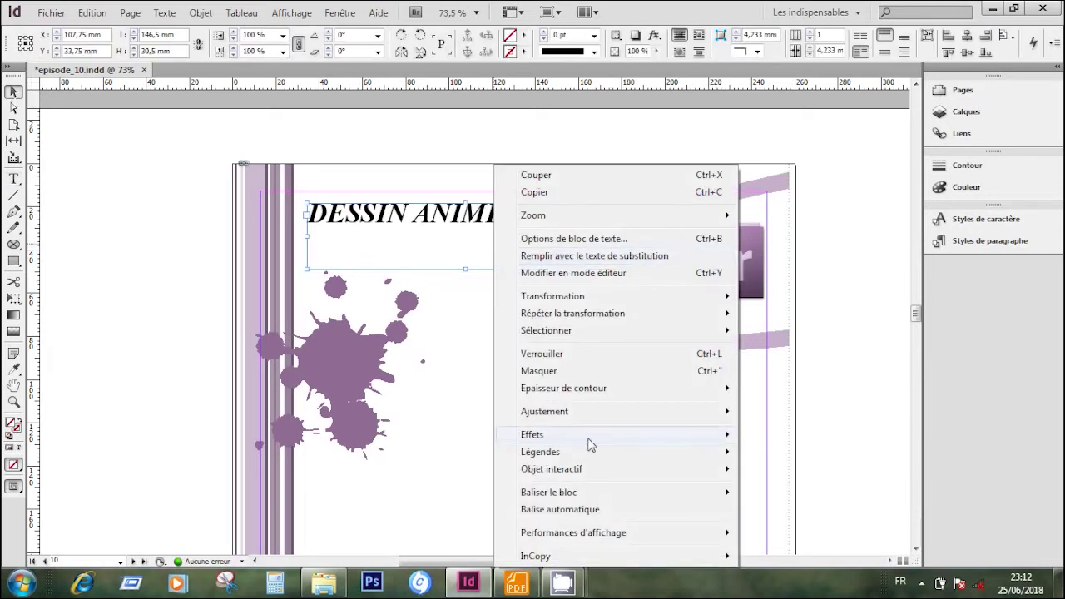
pyautogui.moveTo(633, 411)
pyautogui.click(782, 411)
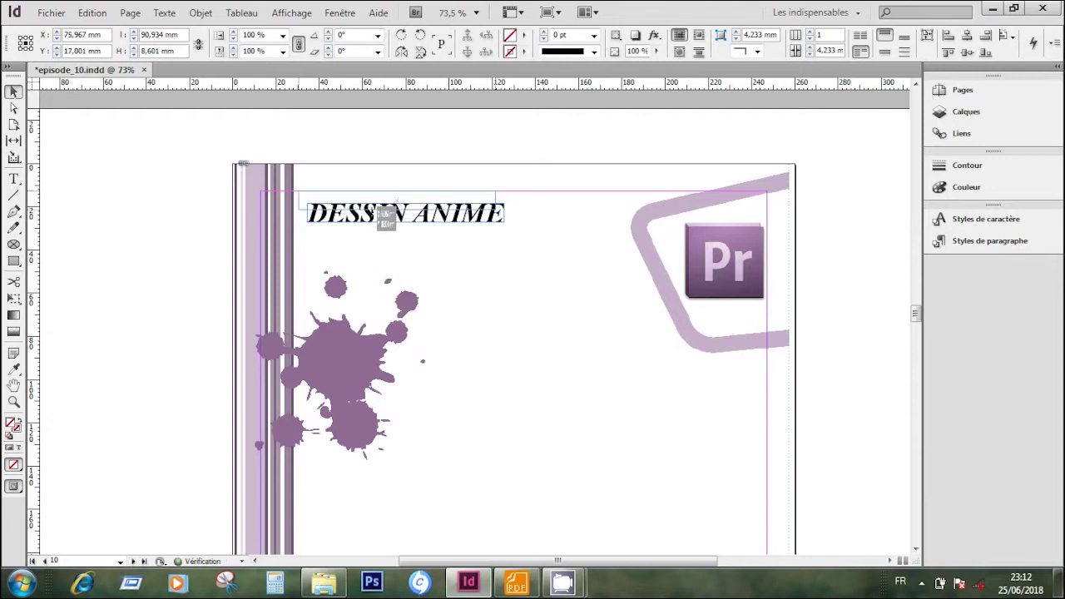
pyautogui.moveTo(380, 218); pyautogui.dragTo(372, 205)
pyautogui.click(471, 264)
# Create a text frame about 205 × 31 mm beside the paint splash on page 11 with the text DREAMWEAVER, using Adobe.pdf as the model.
pyautogui.moveTo(916, 313); pyautogui.dragTo(915, 339)
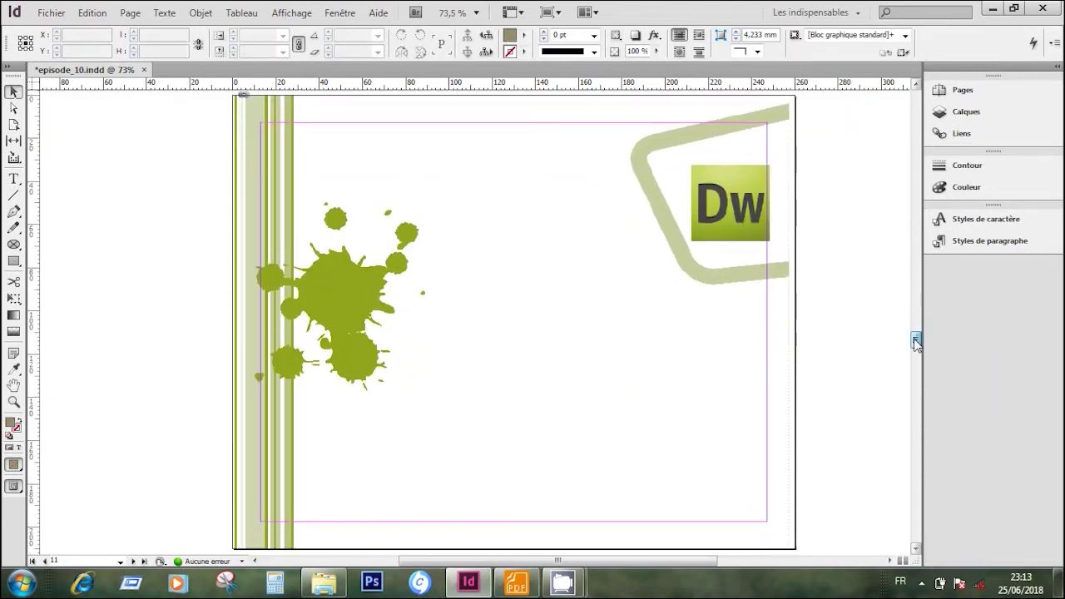
pyautogui.click(516, 582)
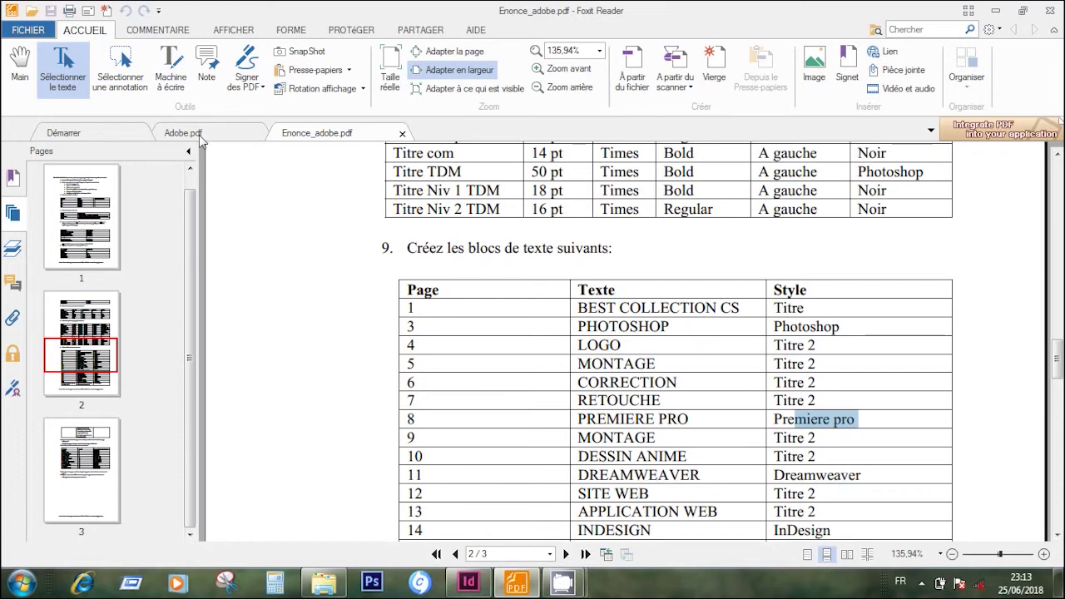
pyautogui.click(199, 134)
pyautogui.moveTo(1058, 308); pyautogui.dragTo(1051, 372)
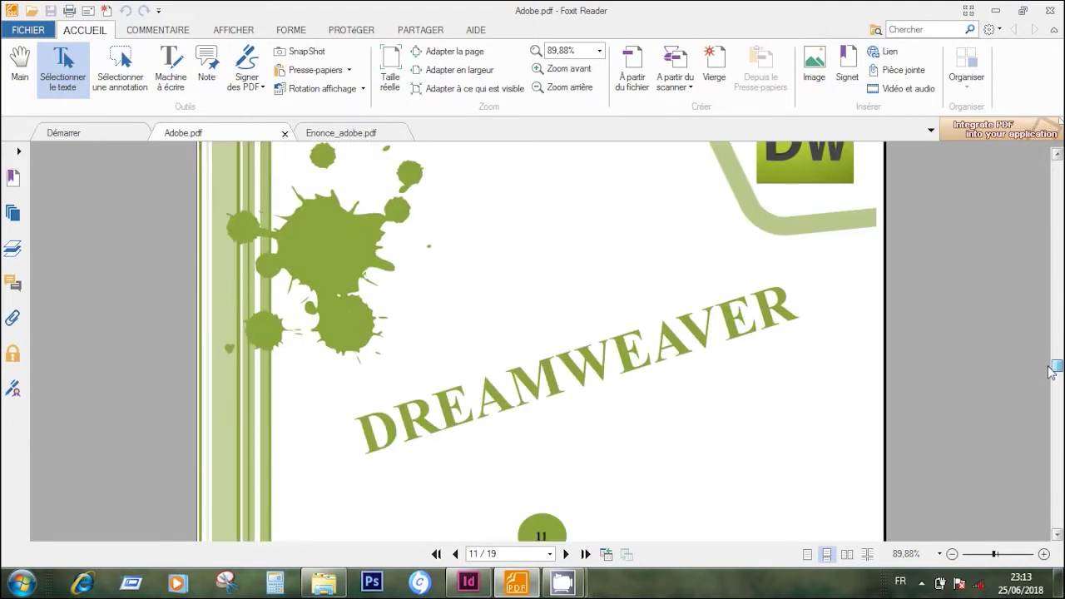
pyautogui.click(468, 583)
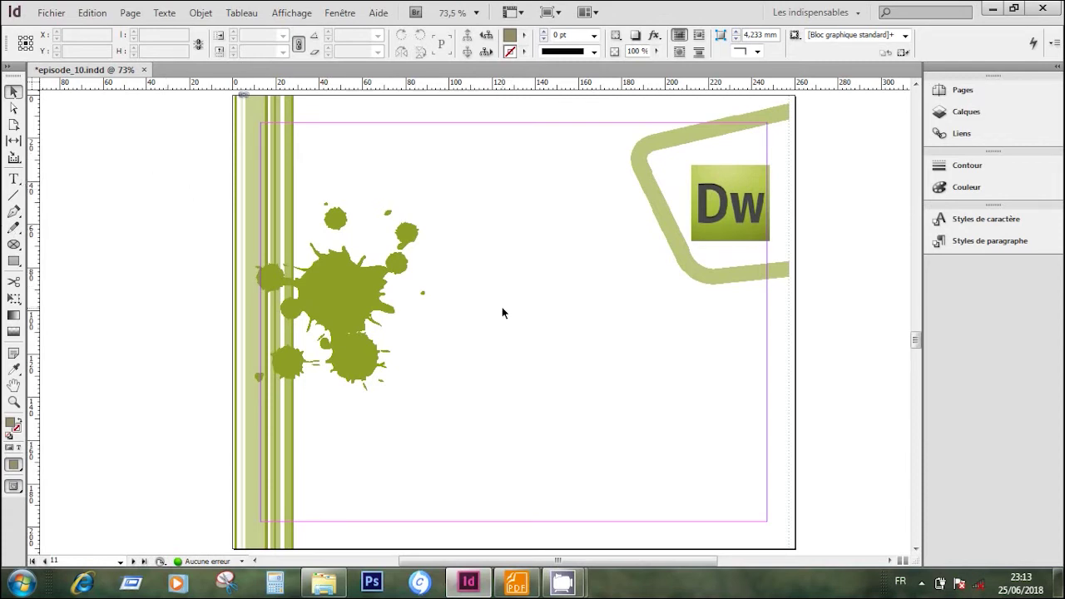
pyautogui.click(13, 179)
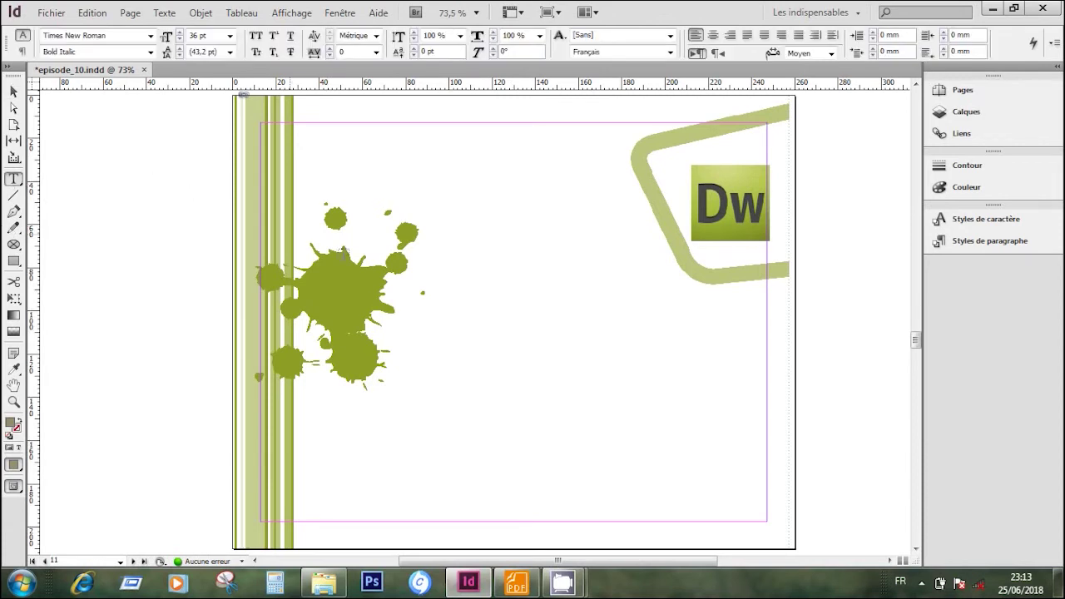
pyautogui.moveTo(393, 305); pyautogui.dragTo(834, 371)
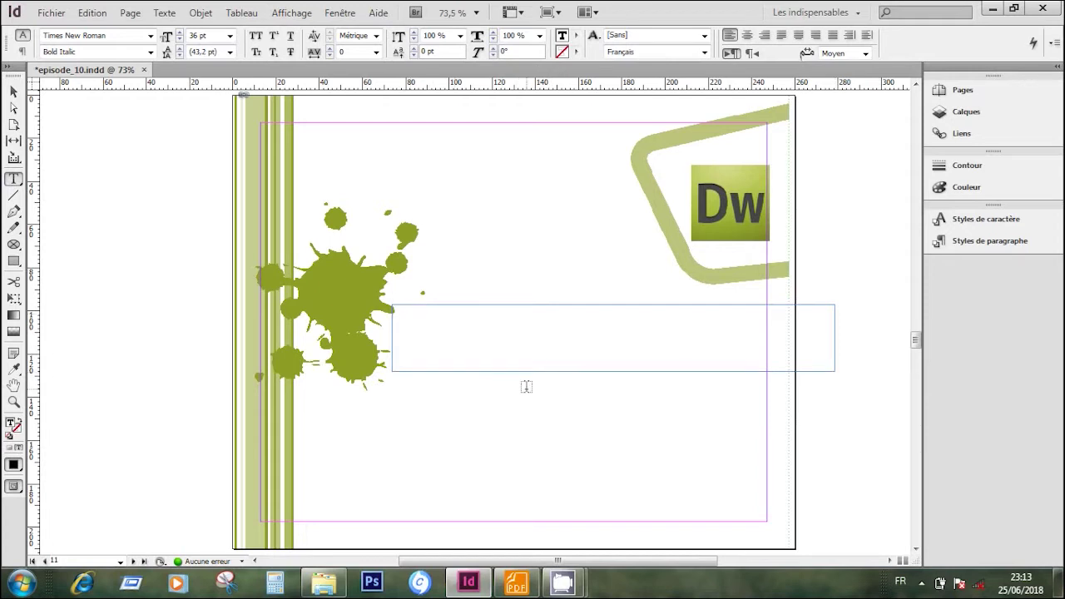
pyautogui.write('DREAM')
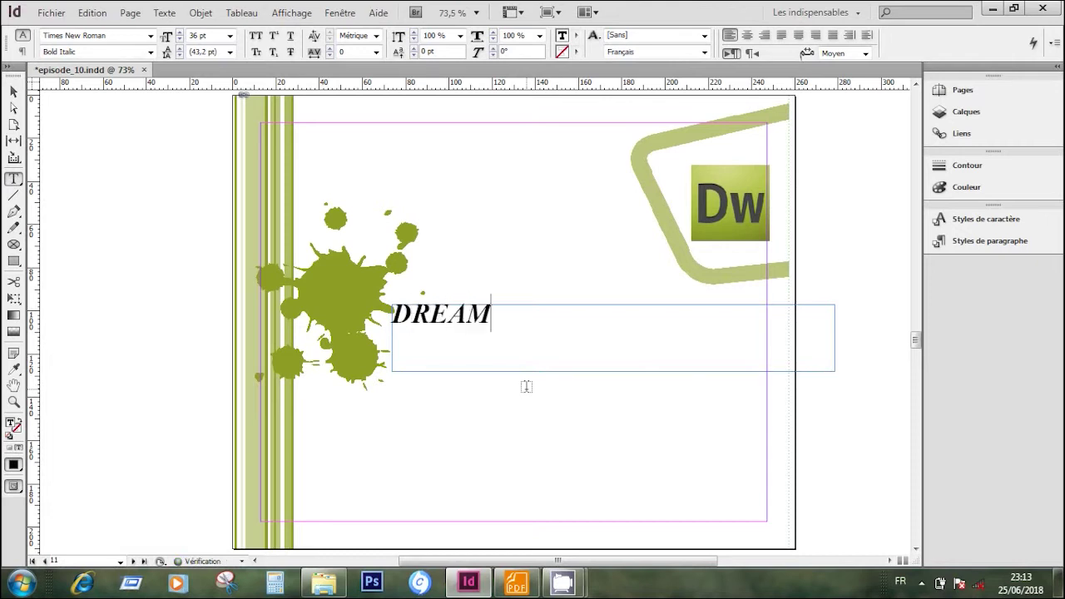
pyautogui.write('WEA')
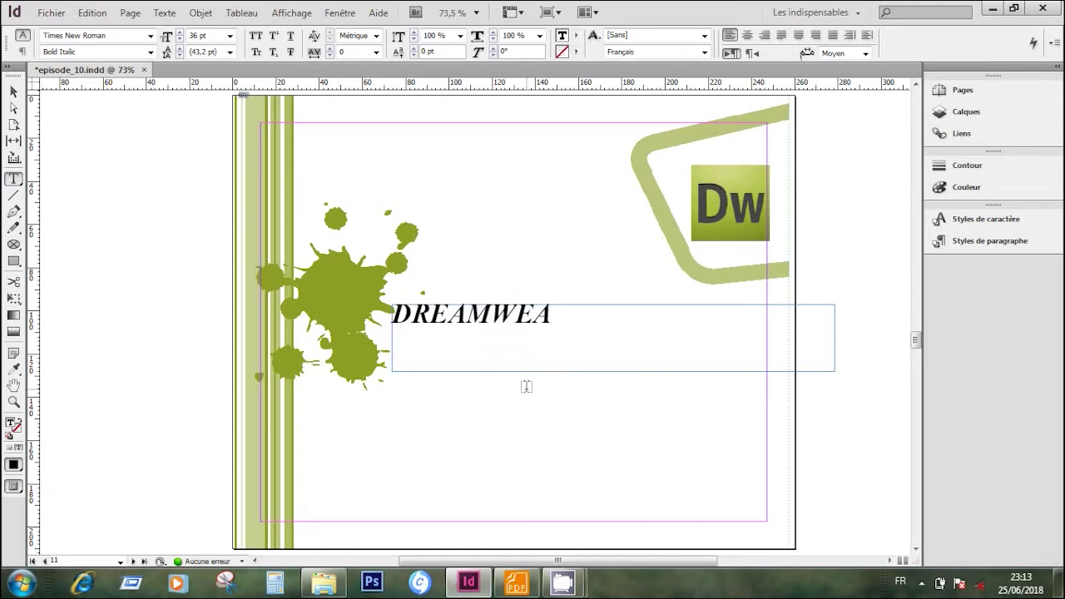
pyautogui.write('VER')
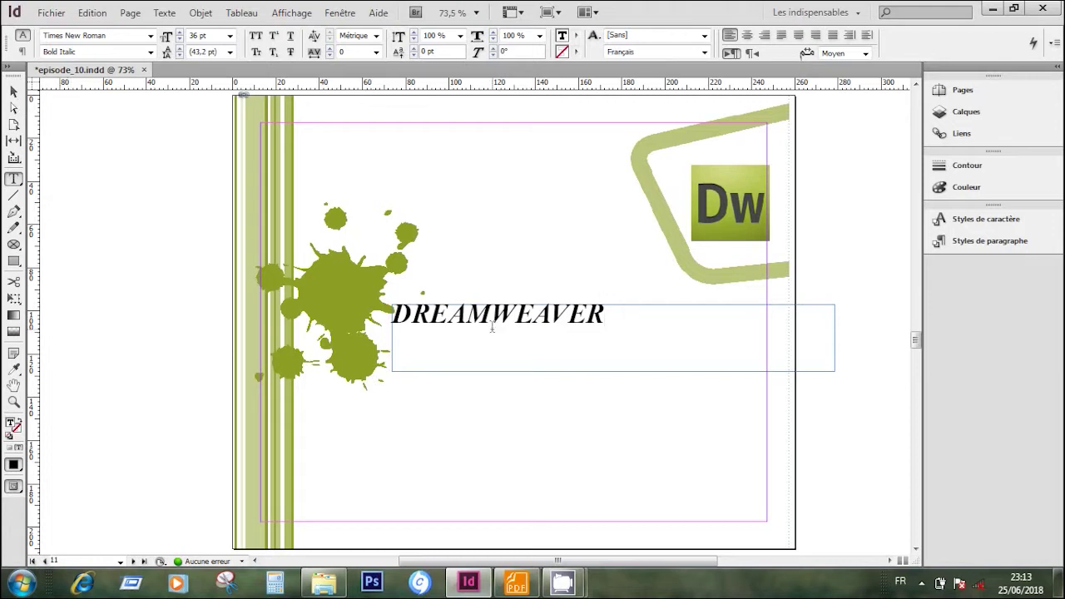
# Apply the Dreamweaver paragraph style to the DREAMWEAVER text and fit its frame to the content.
pyautogui.click(978, 246)
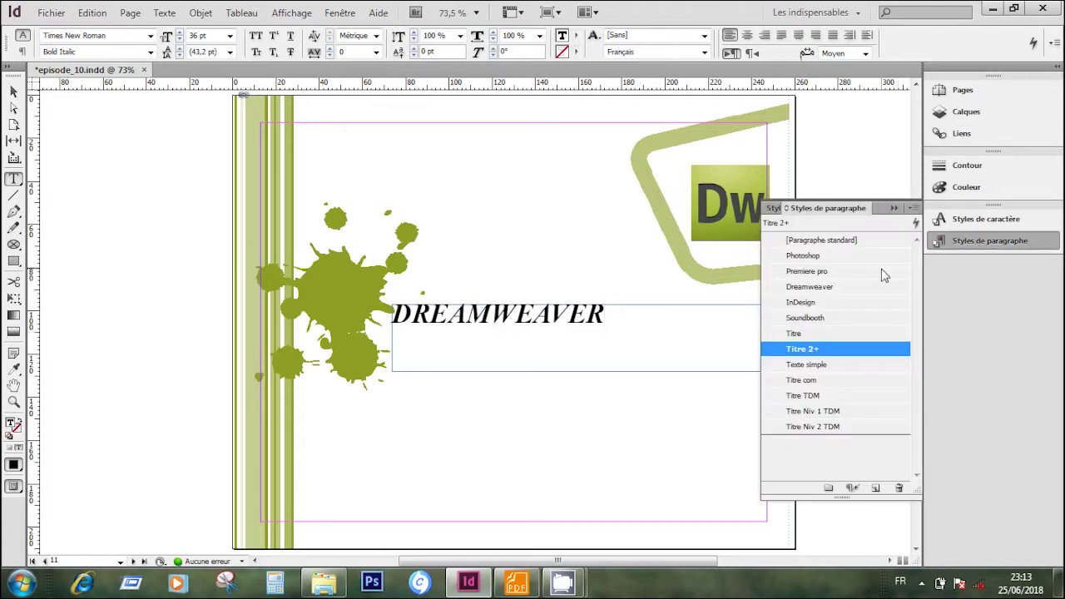
pyautogui.click(822, 288)
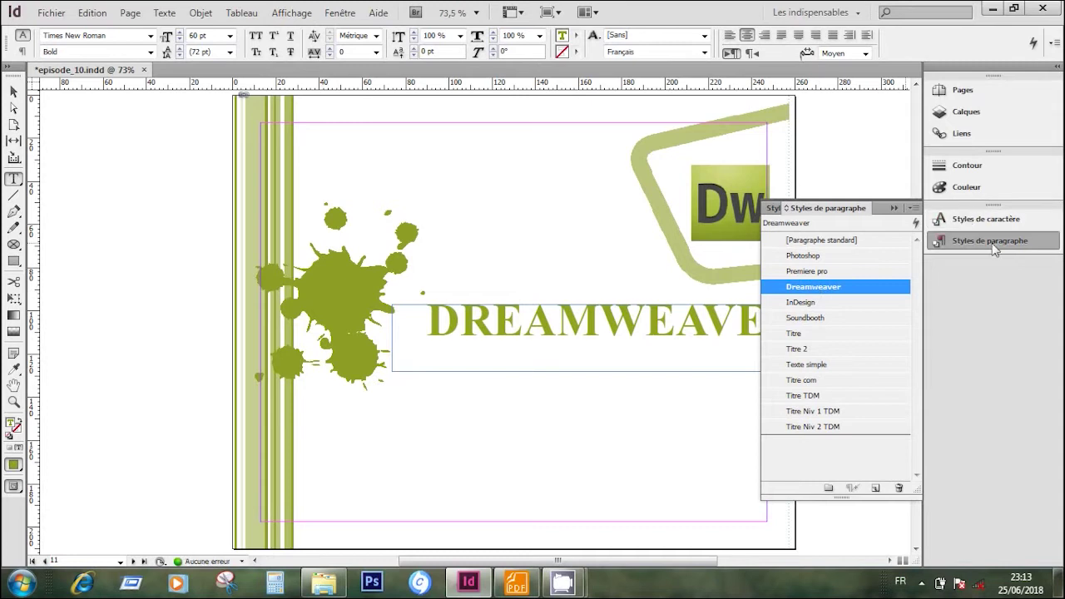
pyautogui.click(993, 245)
pyautogui.click(14, 92)
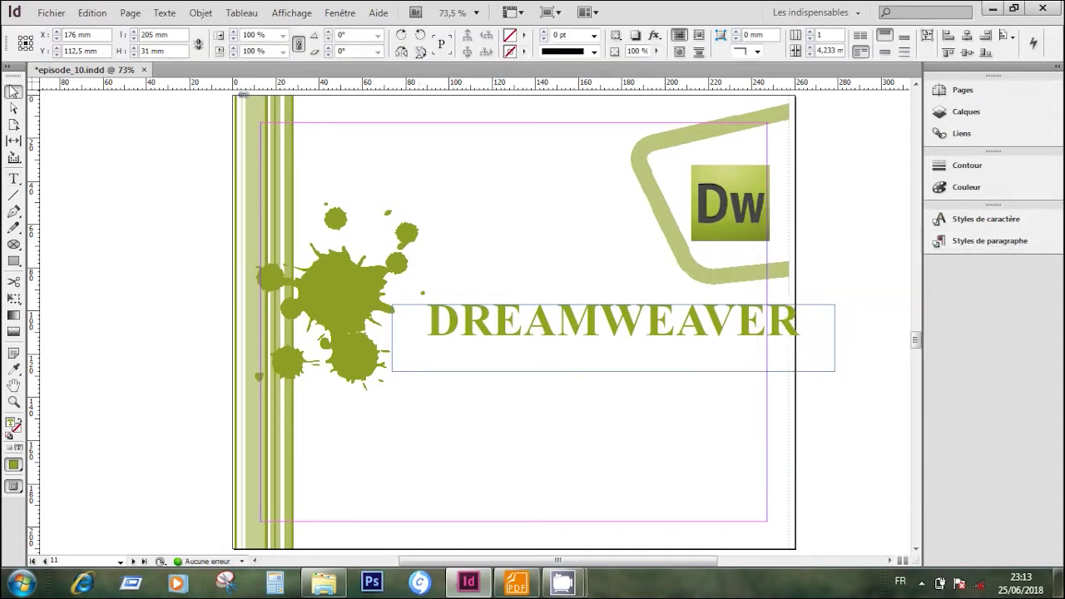
pyautogui.rightClick(608, 336)
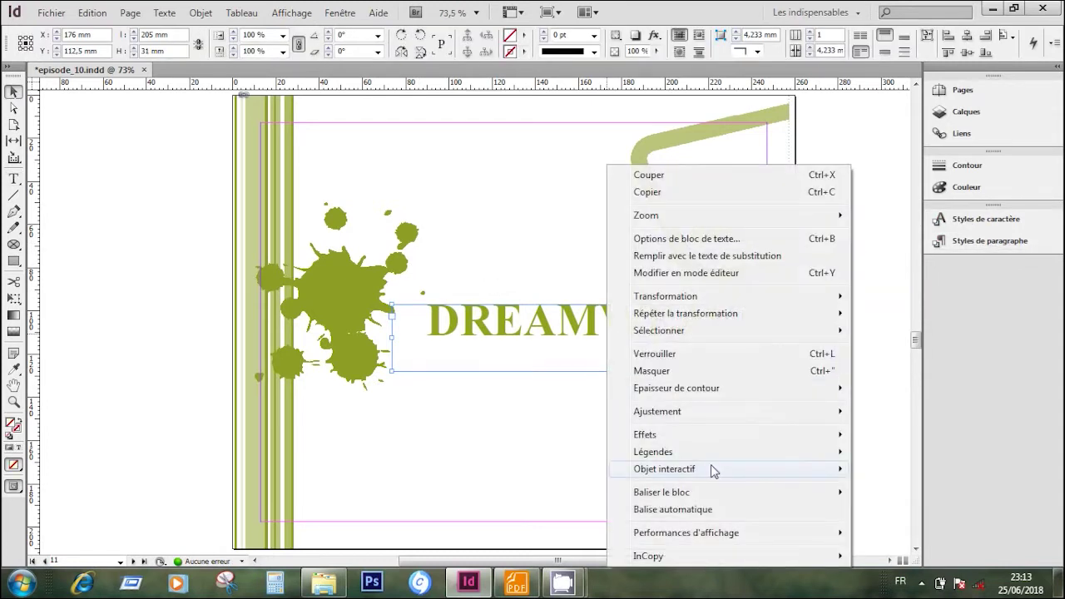
pyautogui.moveTo(679, 415)
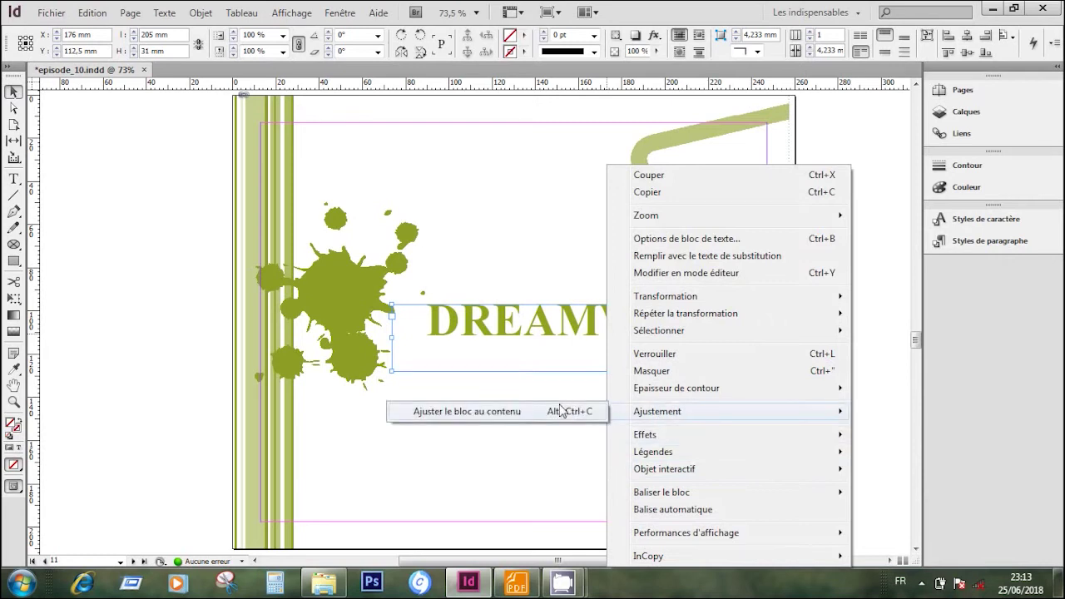
pyautogui.click(562, 411)
# Rotate the DREAMWEAVER frame so it slopes upward from left to right as in Adobe.pdf, and place it below the paint splash and logo.
pyautogui.moveTo(805, 305); pyautogui.dragTo(798, 398)
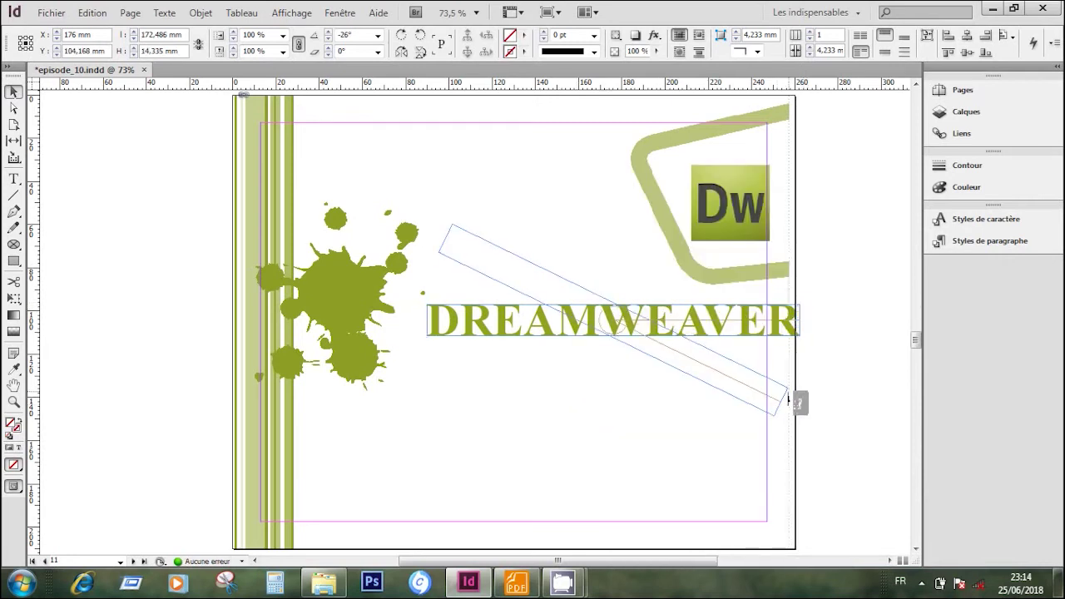
pyautogui.moveTo(665, 337); pyautogui.dragTo(630, 392)
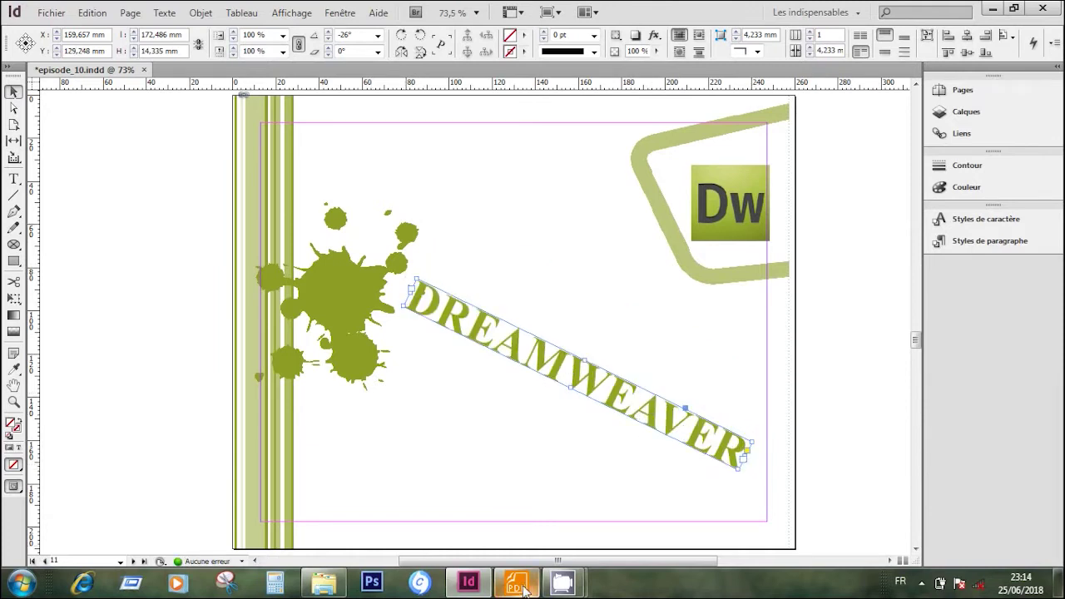
pyautogui.click(516, 582)
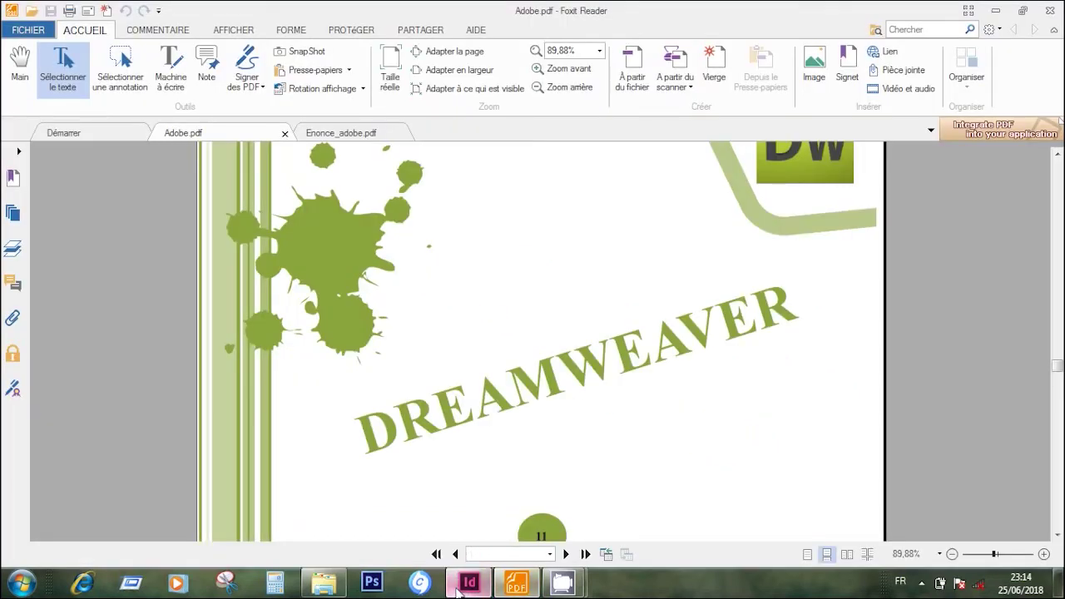
pyautogui.click(469, 583)
pyautogui.moveTo(756, 439); pyautogui.dragTo(682, 328)
pyautogui.moveTo(626, 367); pyautogui.dragTo(585, 371)
pyautogui.click(822, 385)
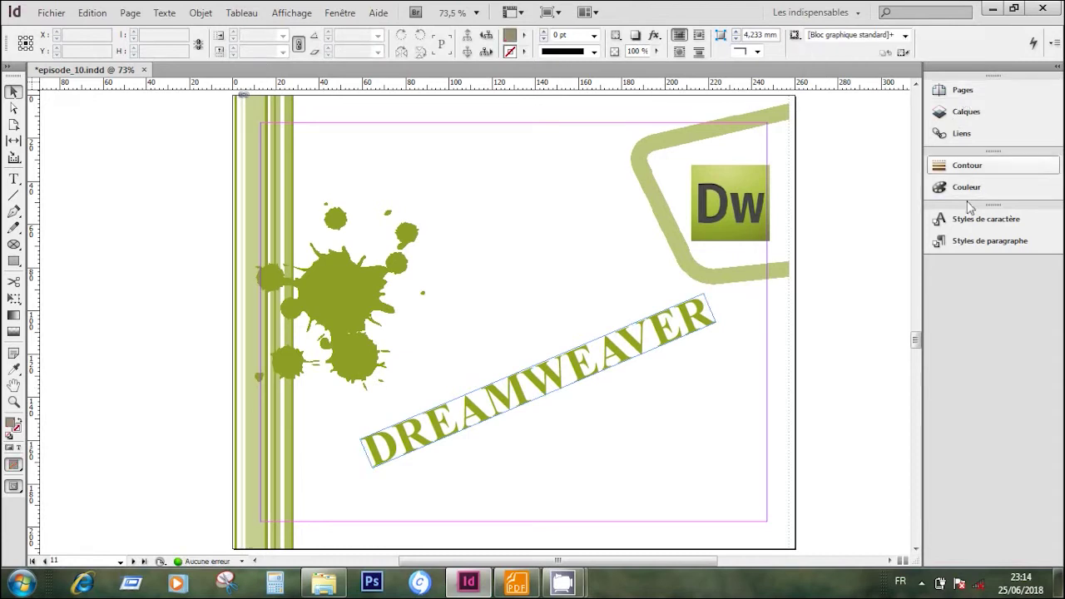
# Look up page 12 in the Adobe.pdf model and its text and style in the instruction table of Enonce_adobe.pdf.
pyautogui.moveTo(916, 337); pyautogui.dragTo(917, 361)
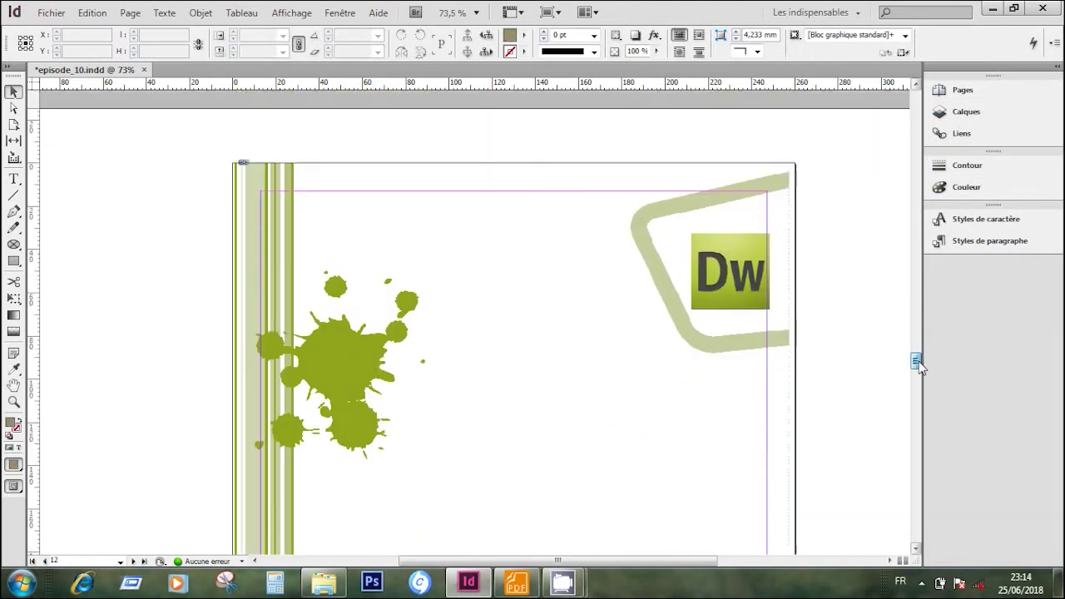
pyautogui.click(519, 584)
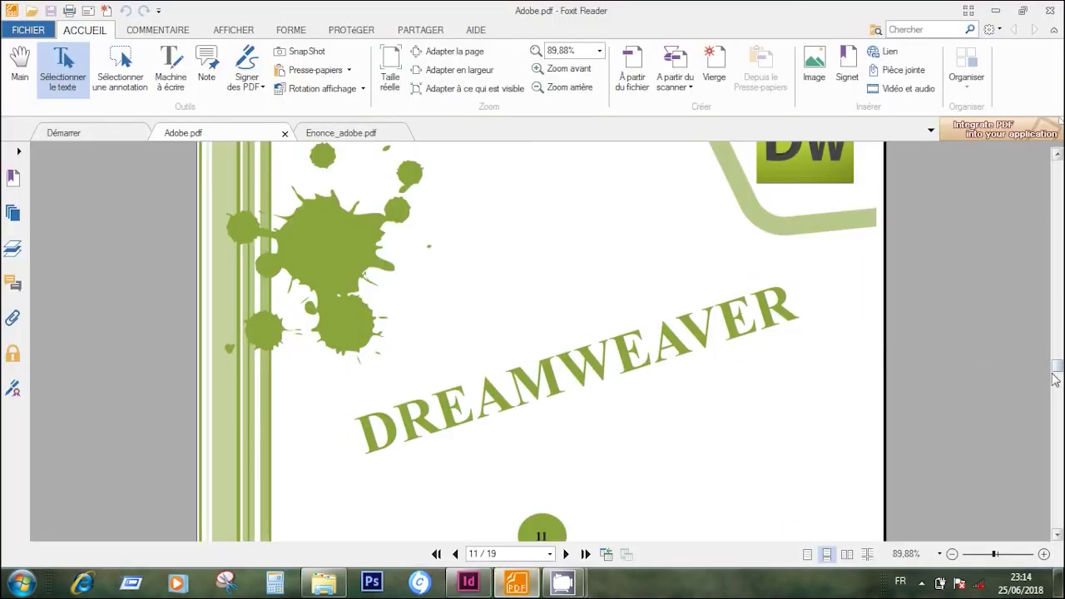
pyautogui.moveTo(1059, 374); pyautogui.dragTo(1059, 390)
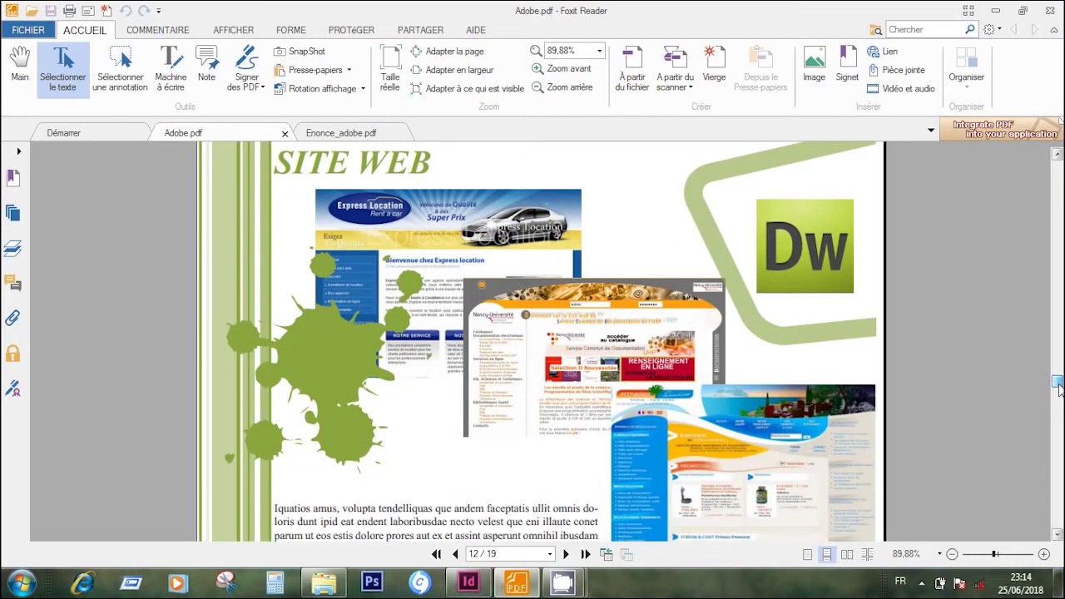
pyautogui.click(373, 134)
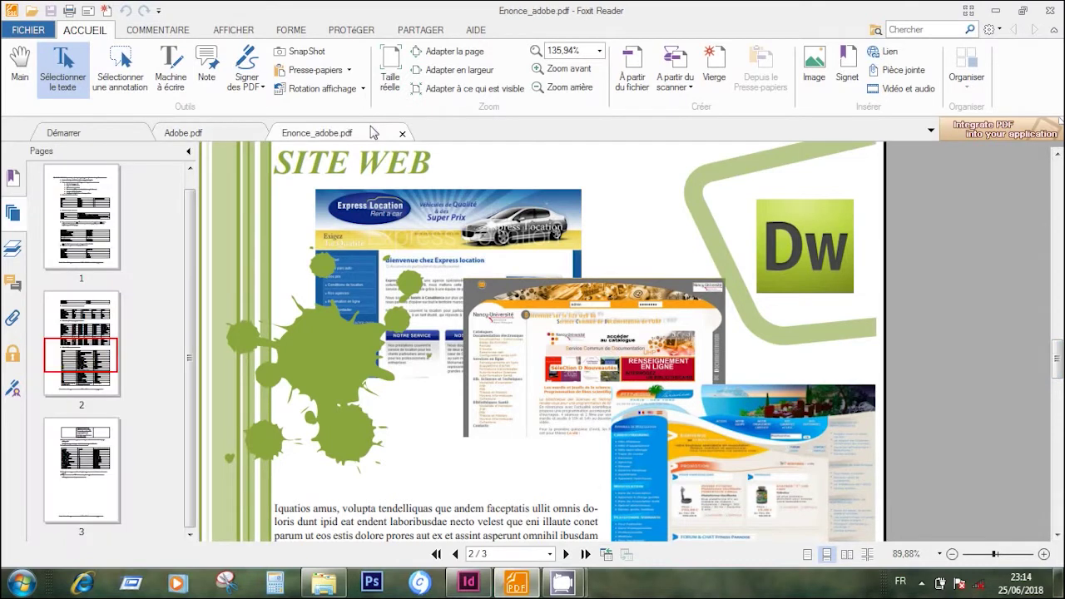
pyautogui.moveTo(1056, 360); pyautogui.dragTo(1056, 373)
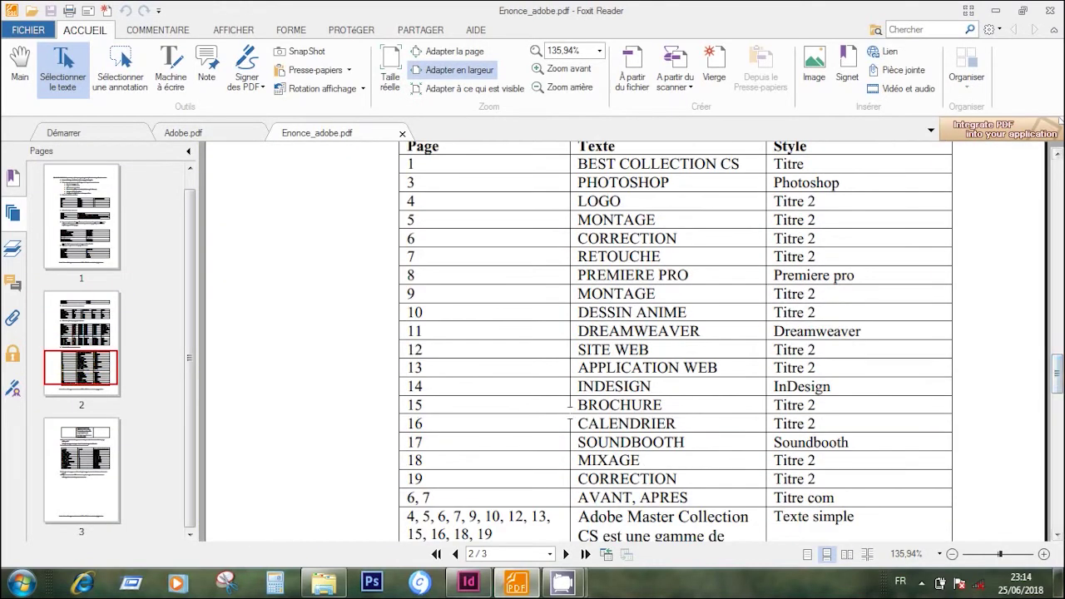
pyautogui.moveTo(649, 351); pyautogui.dragTo(399, 352)
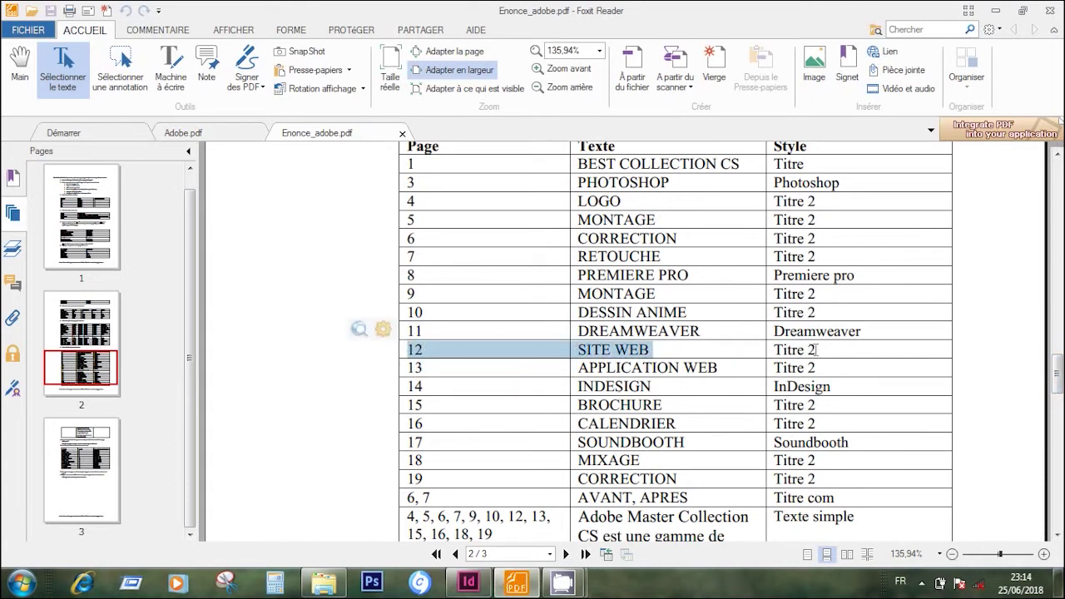
pyautogui.click(468, 583)
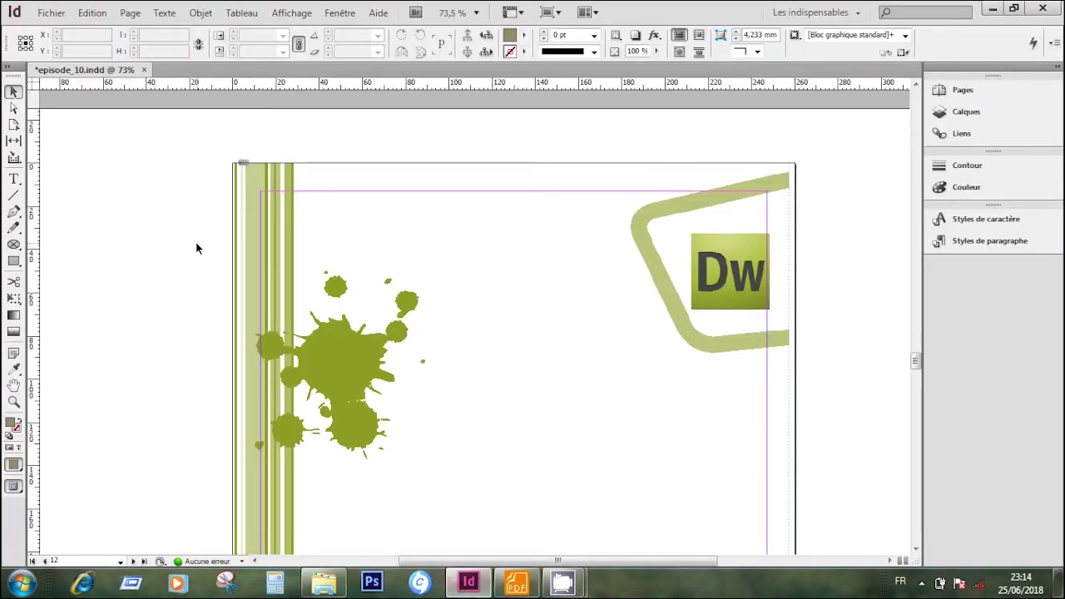
# Create a text frame about 130 × 23 mm near the top of page 12 in the Titre 2 style with the text SITE WEB.
pyautogui.click(14, 181)
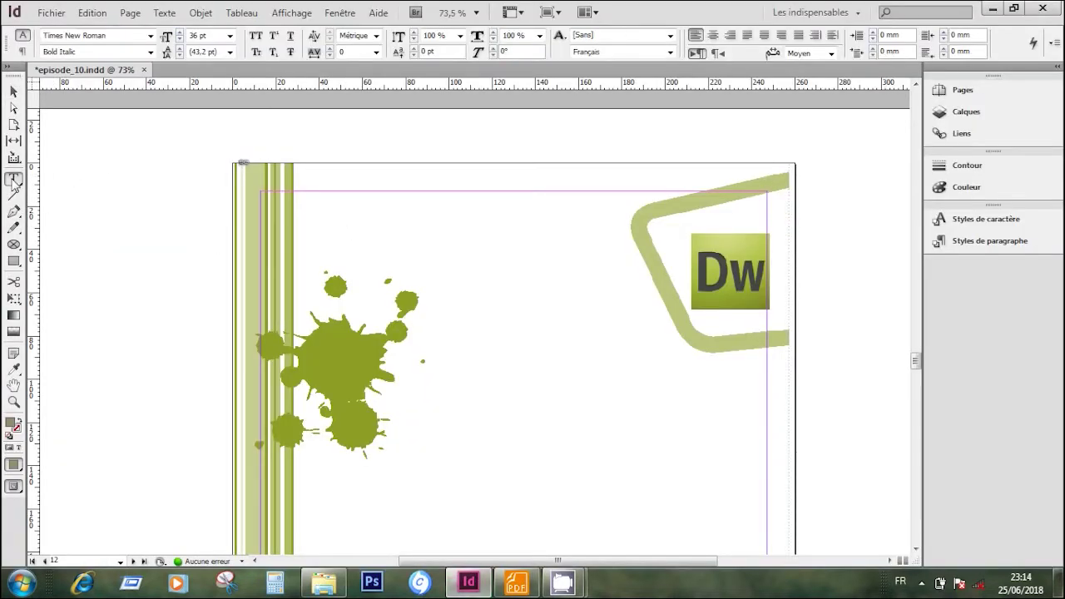
pyautogui.click(1001, 245)
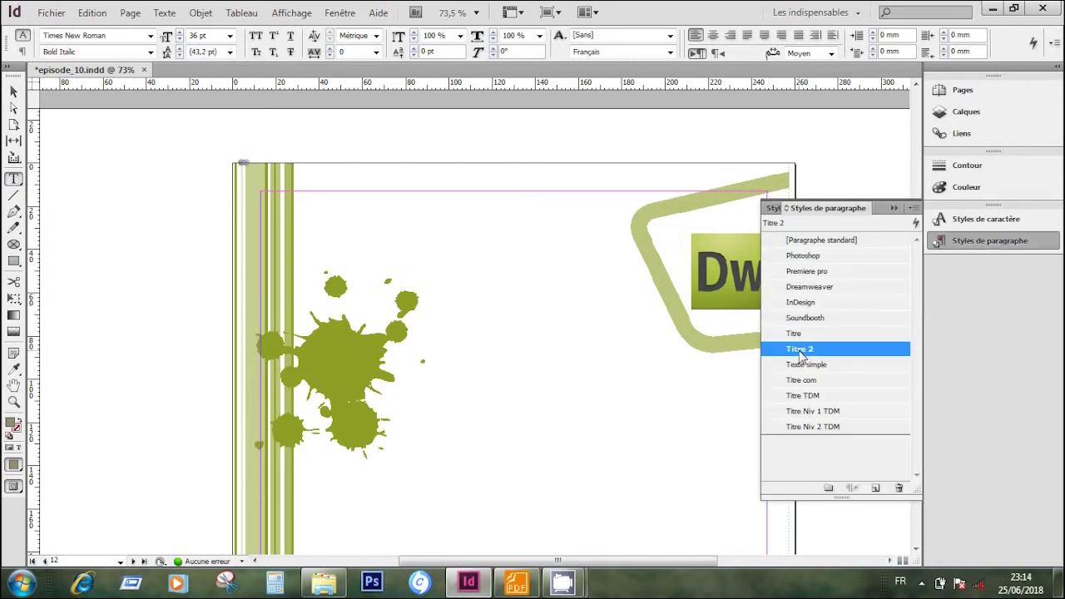
pyautogui.click(993, 249)
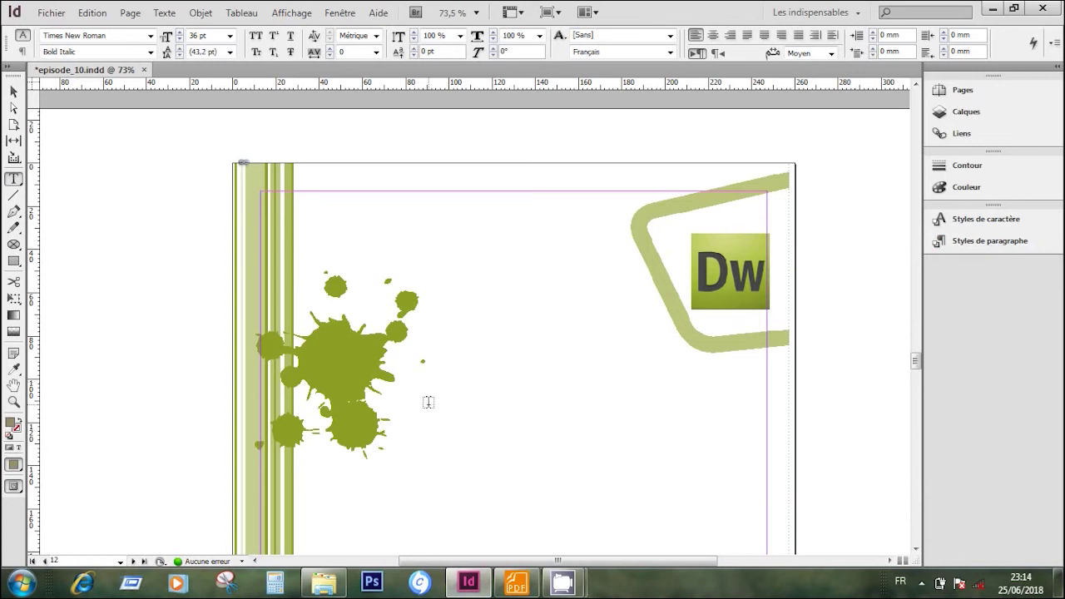
pyautogui.moveTo(296, 192); pyautogui.dragTo(580, 246)
pyautogui.write('SIETE')
pyautogui.press('BackSpace')
pyautogui.press('BackSpace')
pyautogui.press('BackSpace')
pyautogui.write('TE')
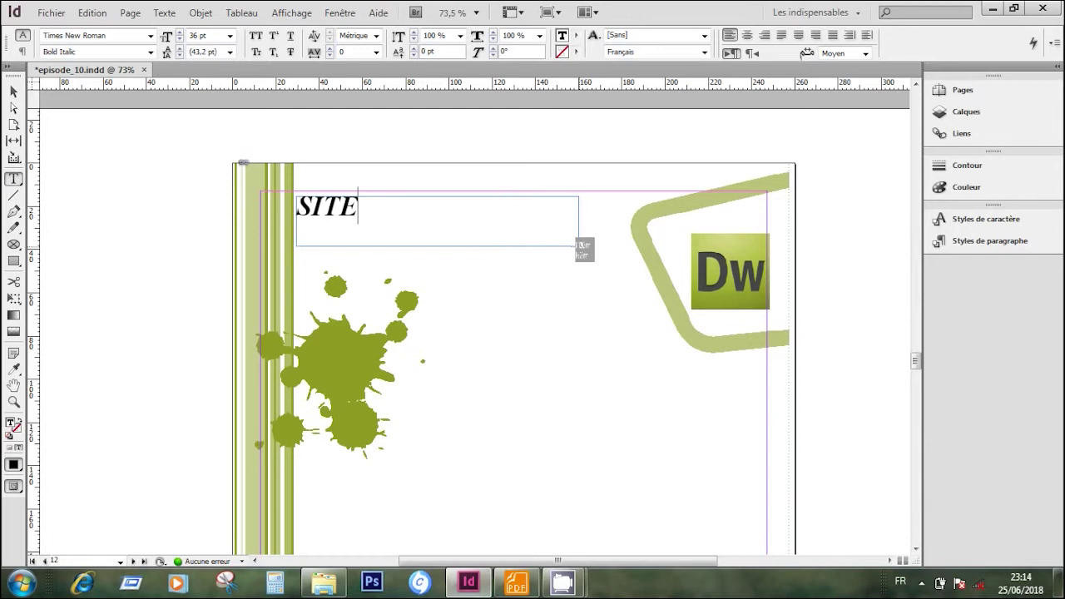
pyautogui.write(' WEB')
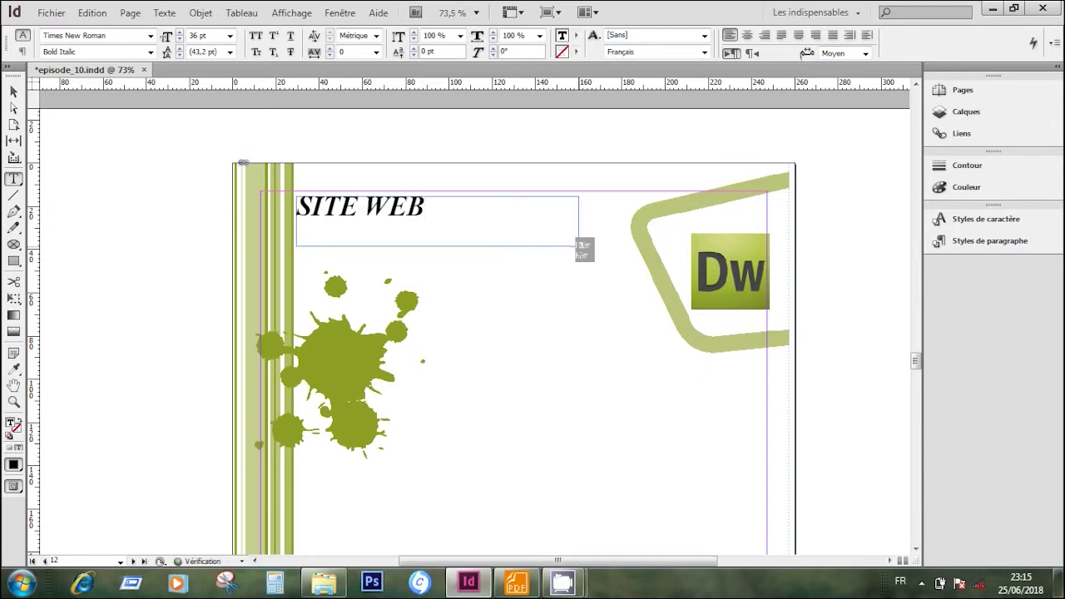
# Fit the SITE WEB frame to its content and move it up to the top margin of page 12.
pyautogui.click(13, 92)
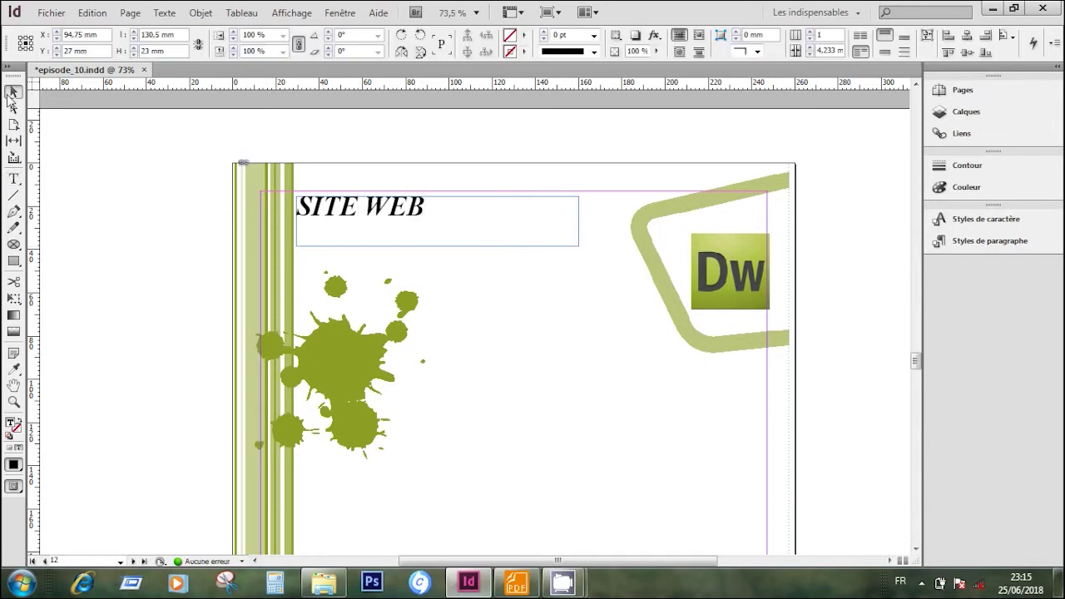
pyautogui.rightClick(450, 218)
pyautogui.moveTo(499, 411)
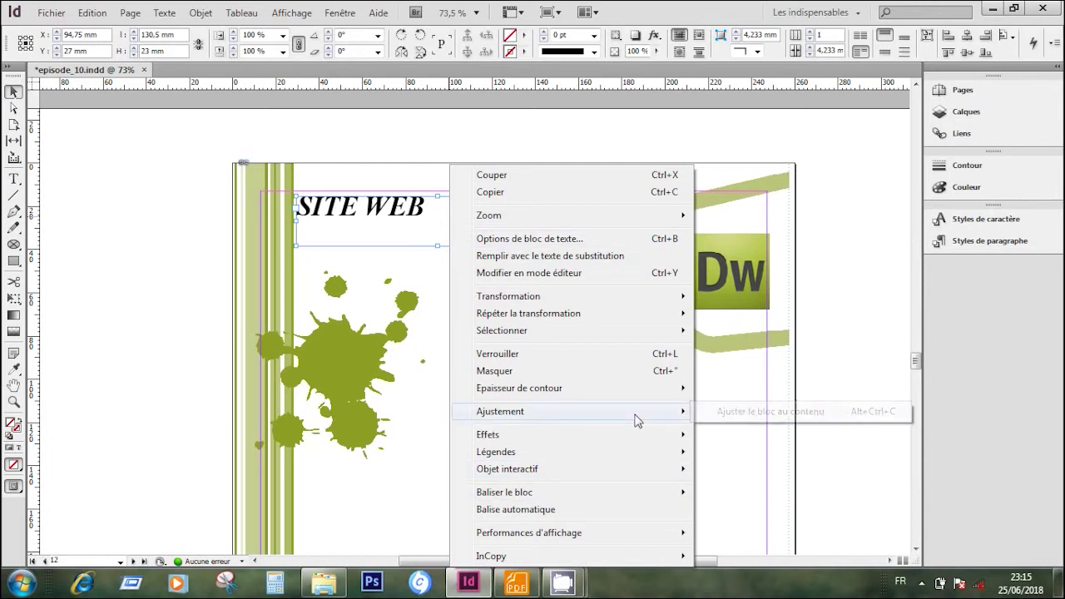
pyautogui.click(751, 411)
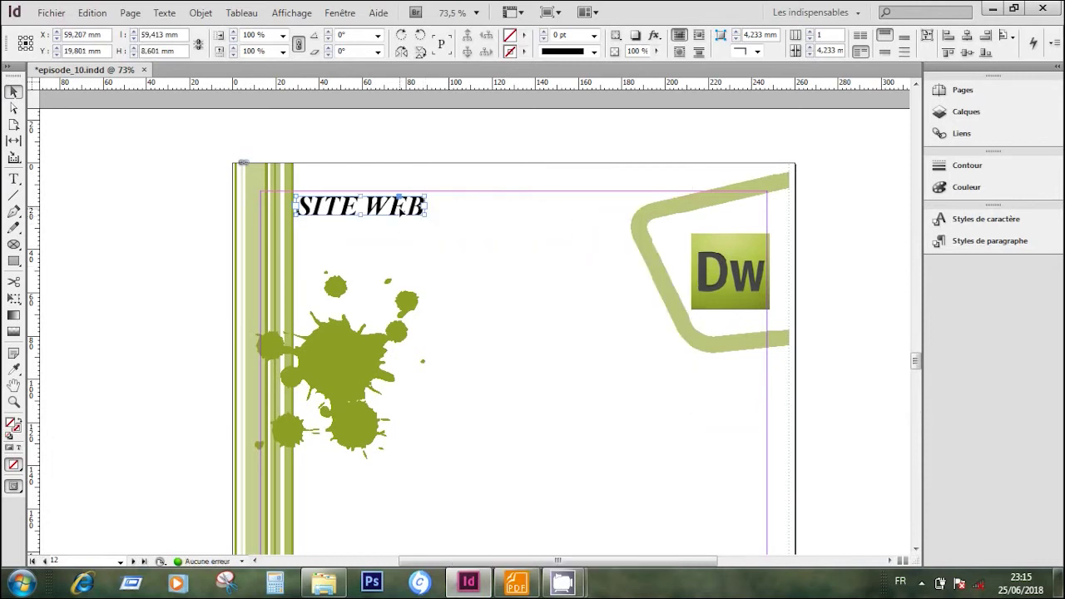
pyautogui.moveTo(393, 210); pyautogui.dragTo(398, 204)
pyautogui.click(435, 227)
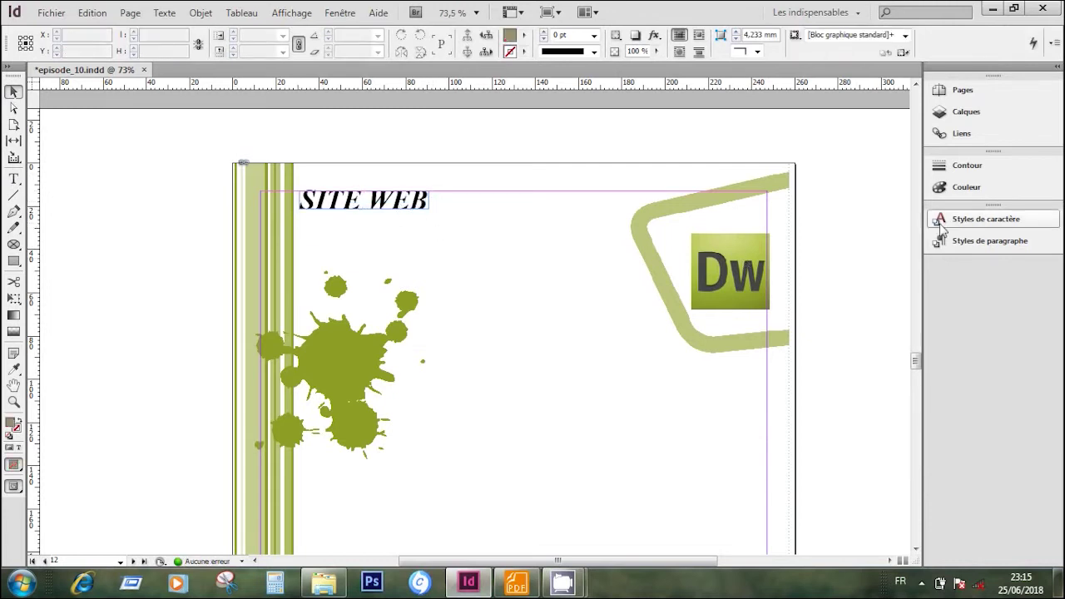
# Create a Titre 2 text frame about 161 × 26 mm near the top of page 13 with the text APPLICATION WEB, following Enonce_adobe.pdf.
pyautogui.moveTo(921, 367); pyautogui.dragTo(919, 386)
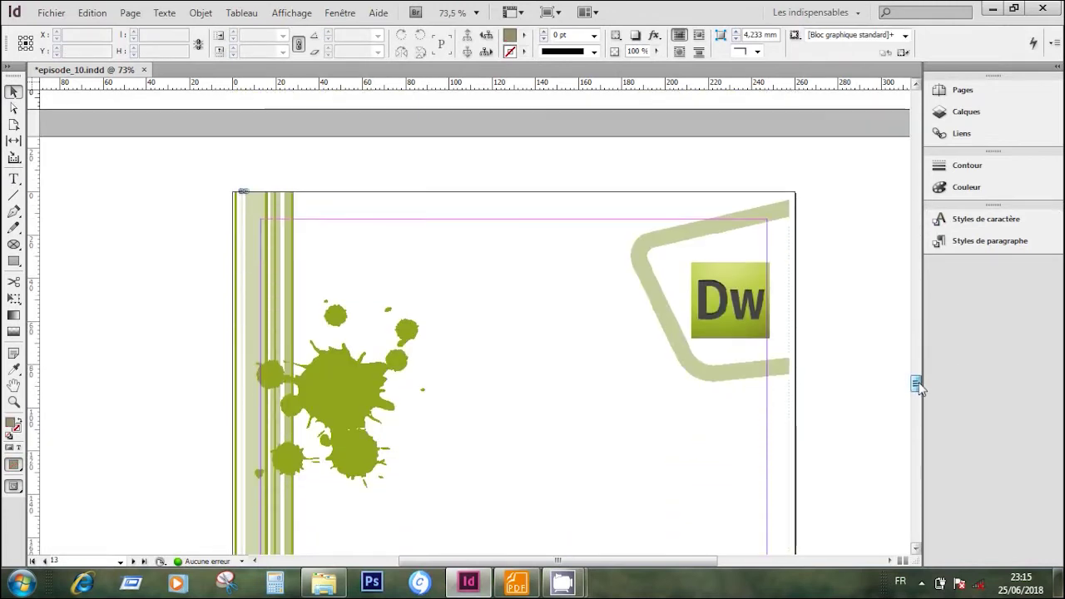
pyautogui.click(516, 583)
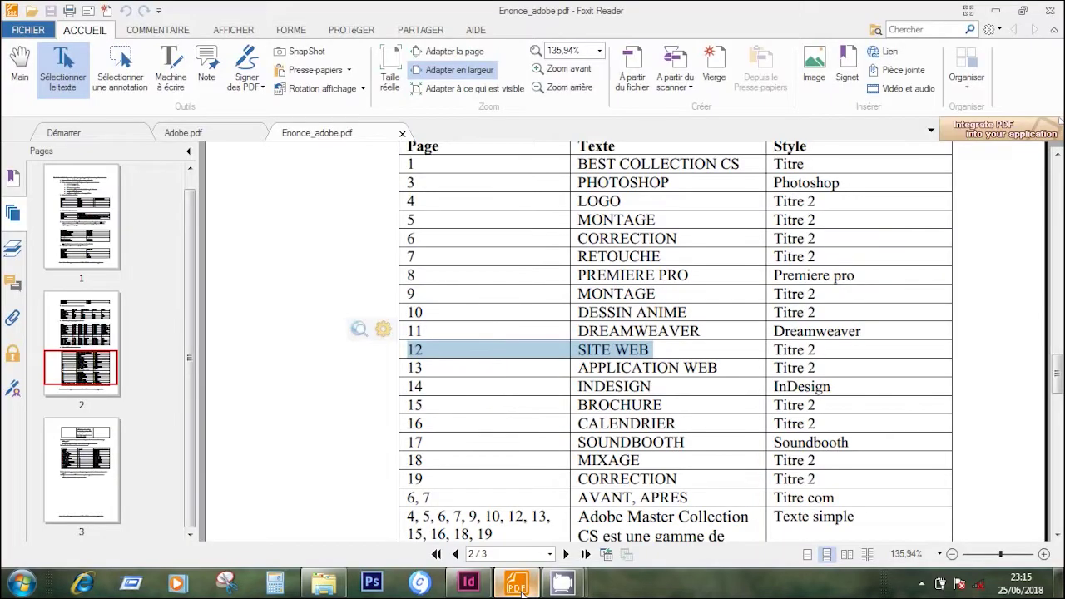
pyautogui.moveTo(432, 367); pyautogui.dragTo(820, 368)
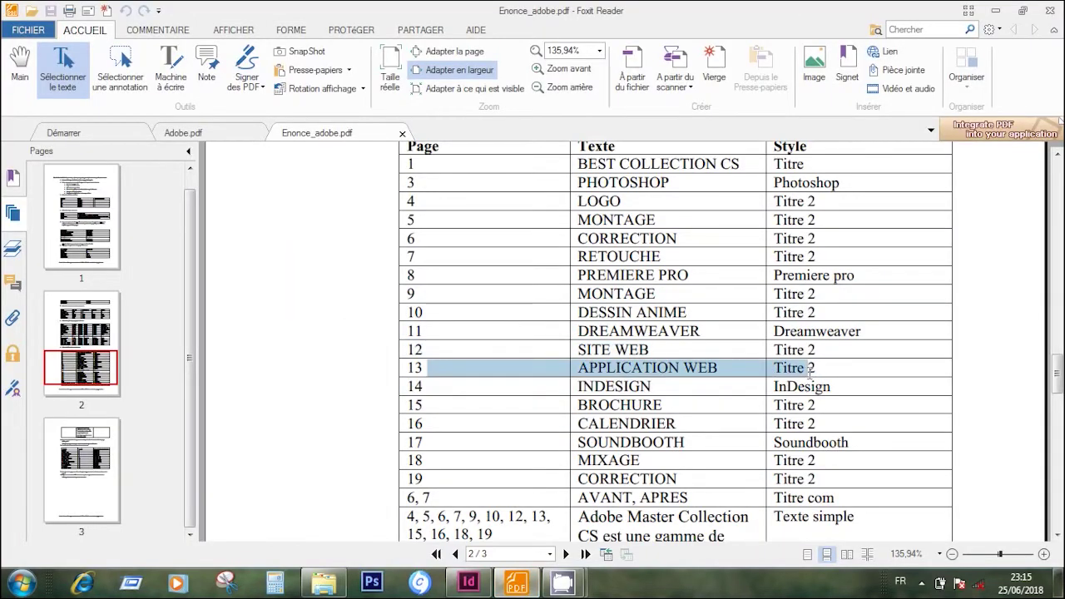
pyautogui.click(468, 586)
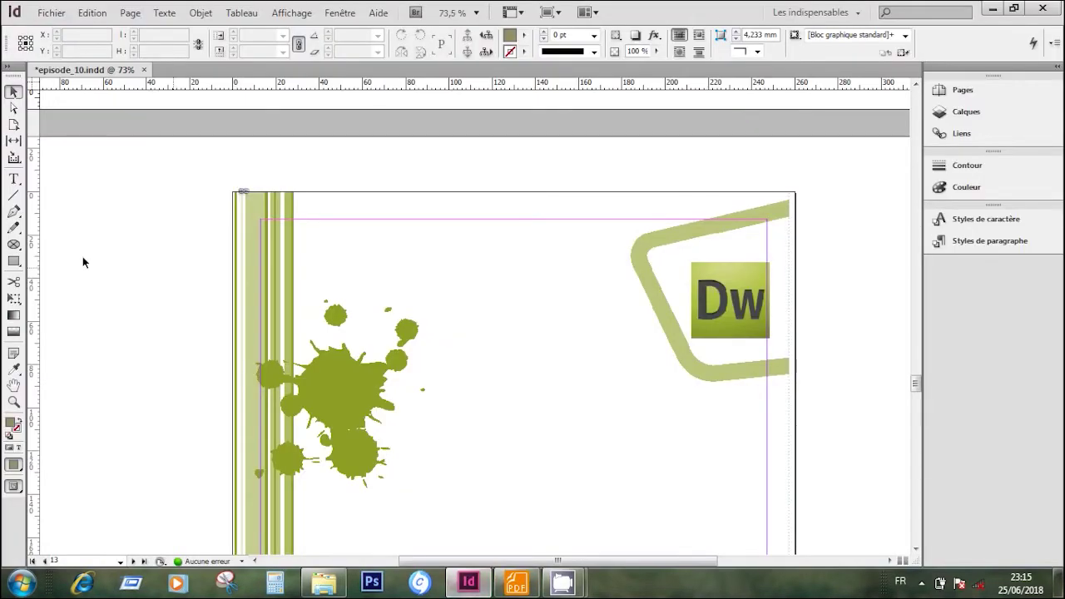
pyautogui.click(13, 176)
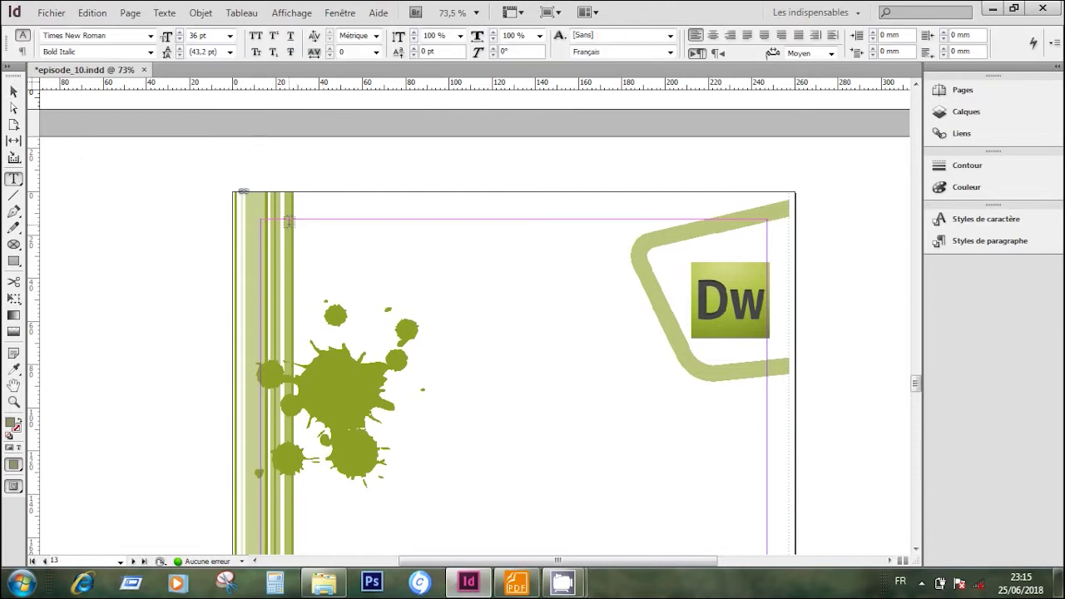
pyautogui.moveTo(310, 233); pyautogui.dragTo(657, 287)
pyautogui.write('A')
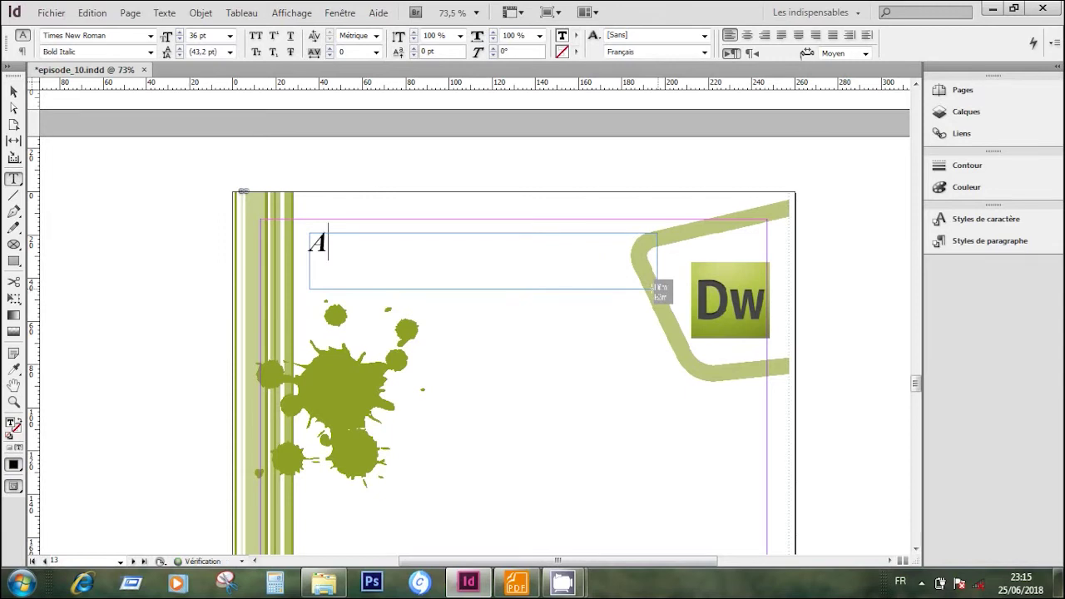
pyautogui.write('PPLICA')
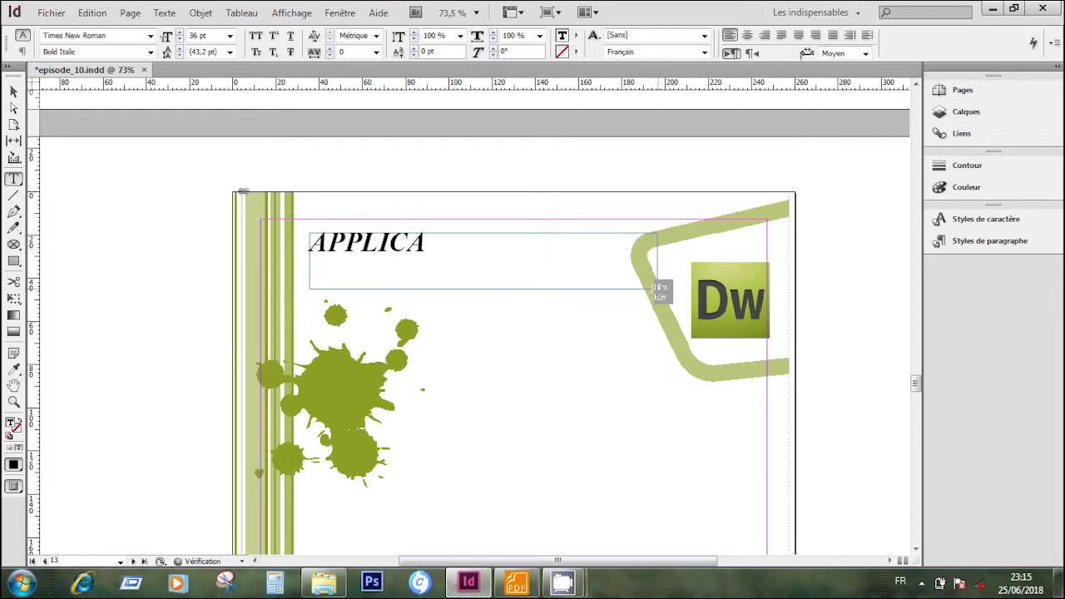
pyautogui.write('TION WEB')
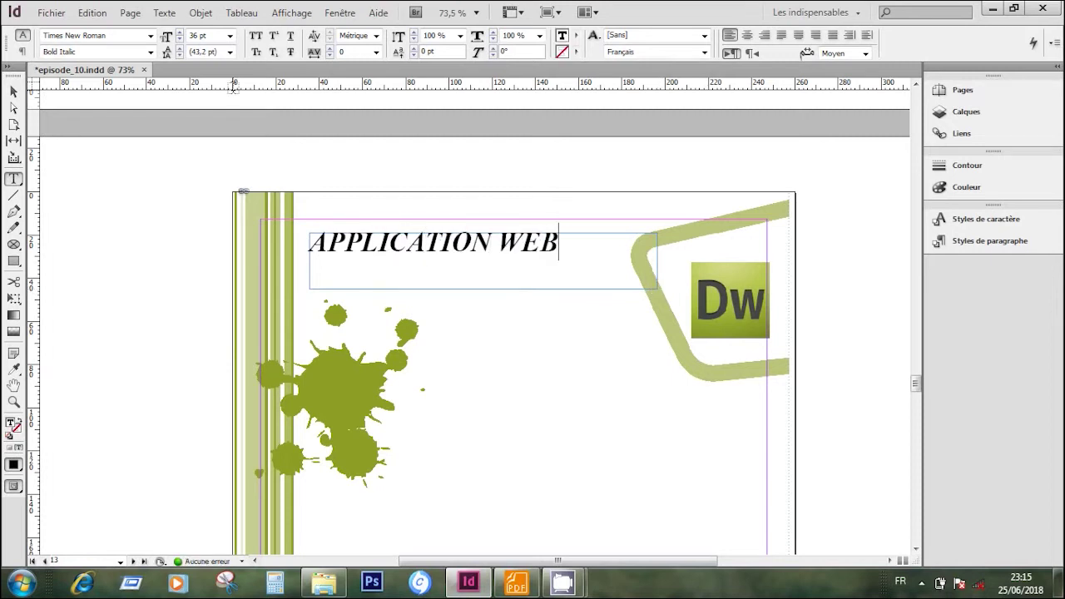
# Fit the APPLICATION WEB frame to its content and move it up to the top margin of page 13.
pyautogui.click(14, 93)
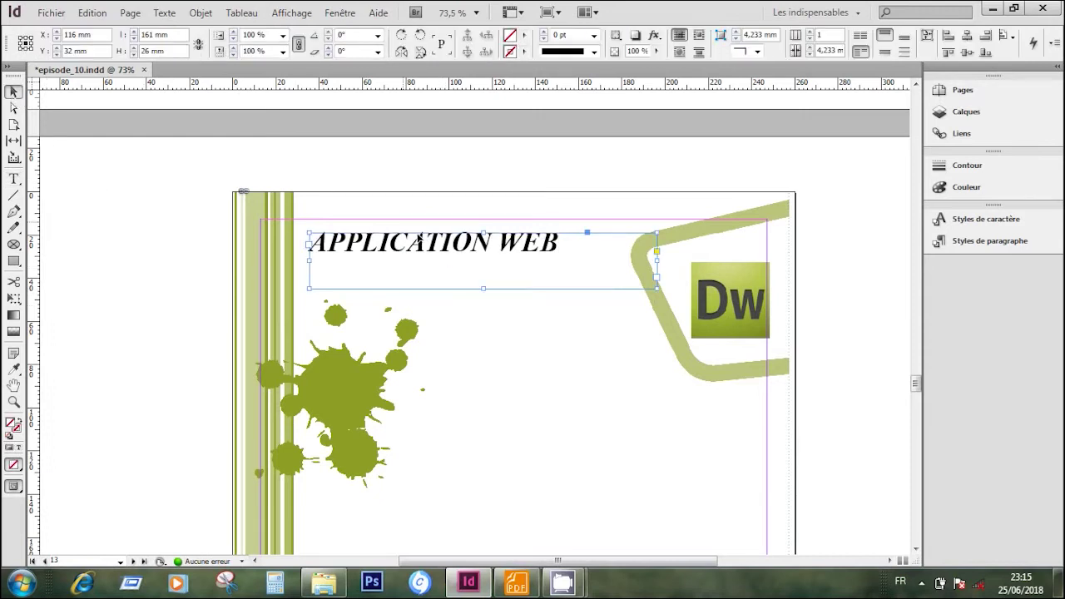
pyautogui.rightClick(437, 267)
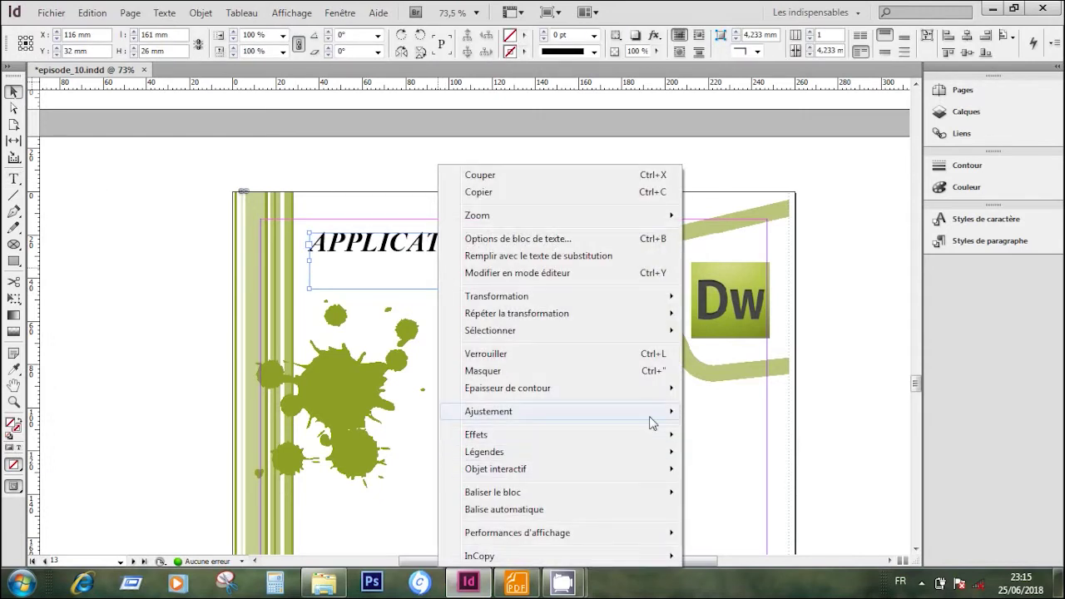
pyautogui.moveTo(657, 413)
pyautogui.click(725, 416)
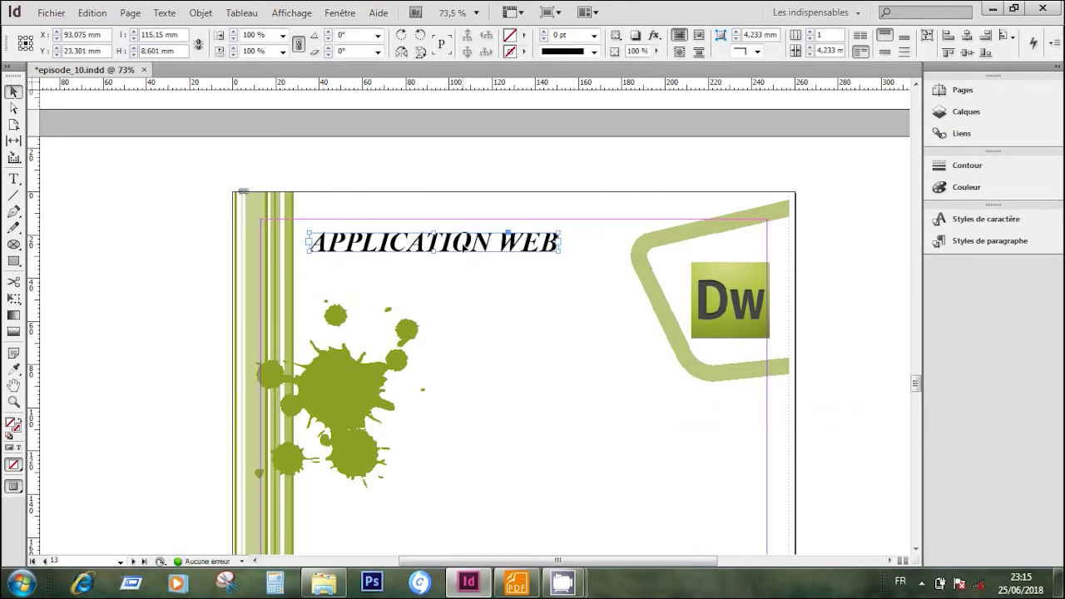
pyautogui.moveTo(446, 244); pyautogui.dragTo(438, 231)
pyautogui.click(546, 306)
# Create a text frame about 156 × 24 mm beside the paint splash on page 14 in the InDesign paragraph style with the text INDESIGN.
pyautogui.moveTo(917, 383); pyautogui.dragTo(916, 412)
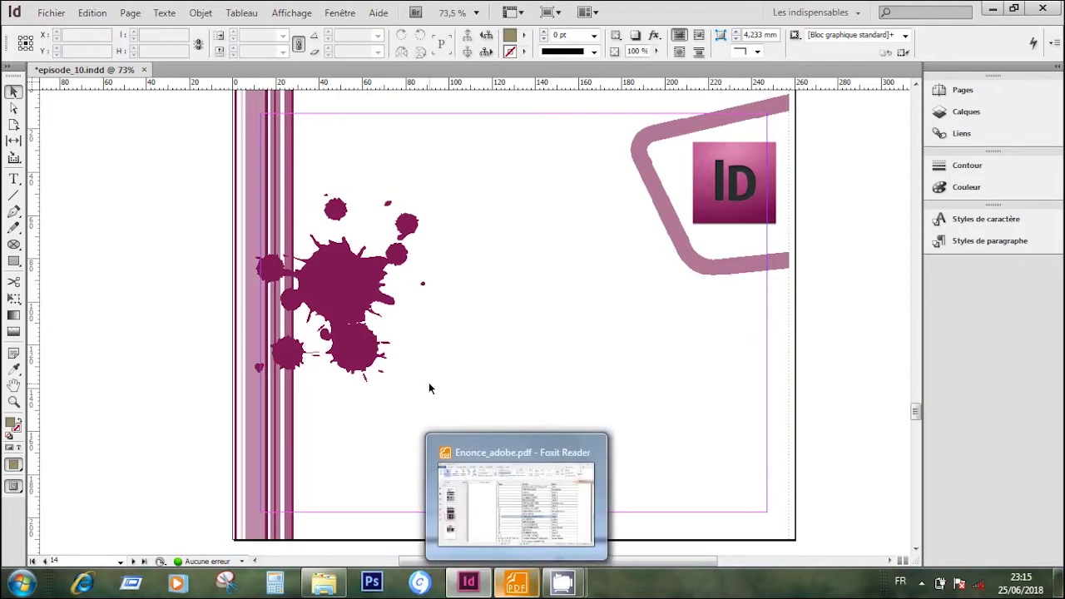
pyautogui.click(13, 179)
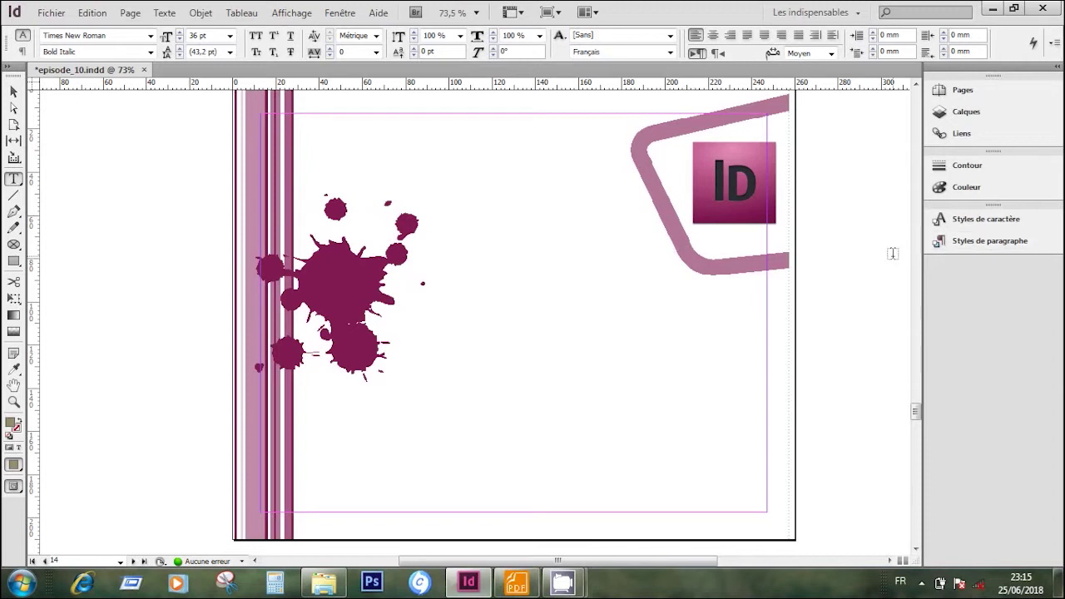
pyautogui.click(975, 253)
pyautogui.click(815, 303)
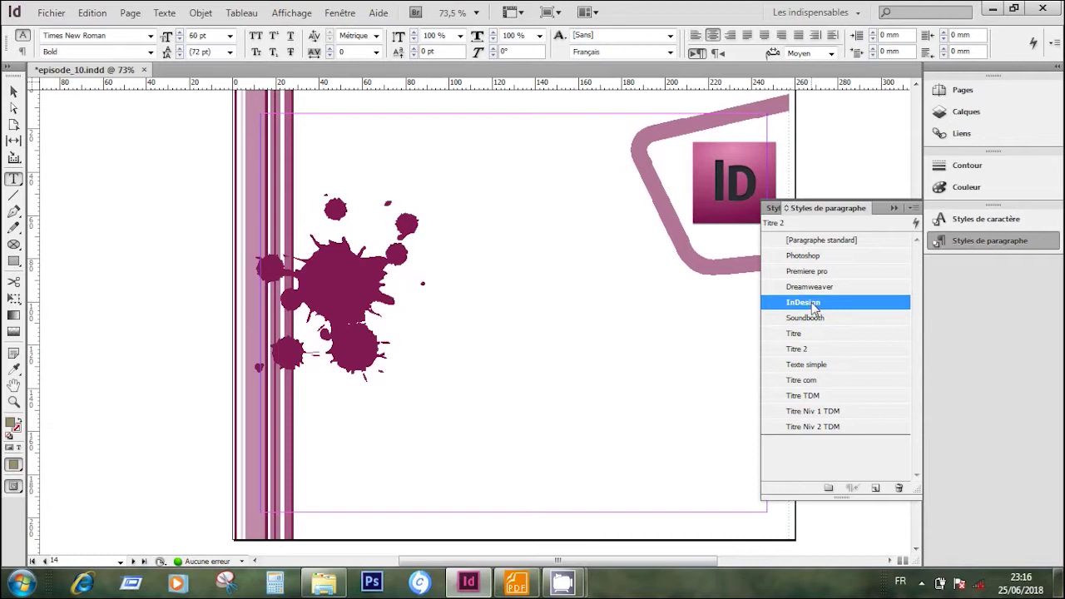
pyautogui.click(1003, 249)
pyautogui.moveTo(407, 292); pyautogui.dragTo(743, 343)
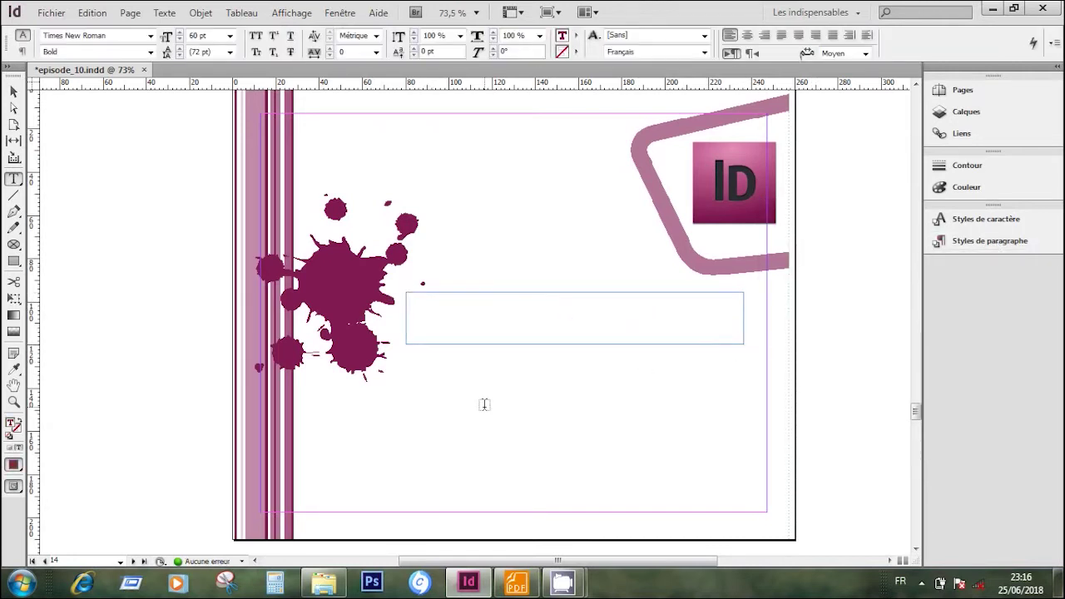
pyautogui.write('INDESI')
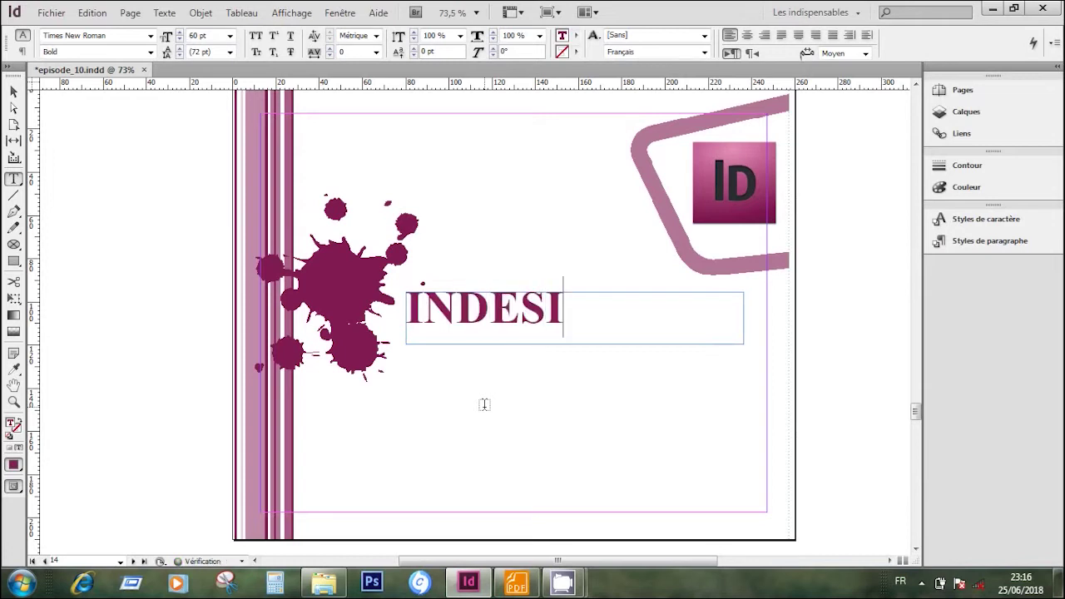
pyautogui.write('GN')
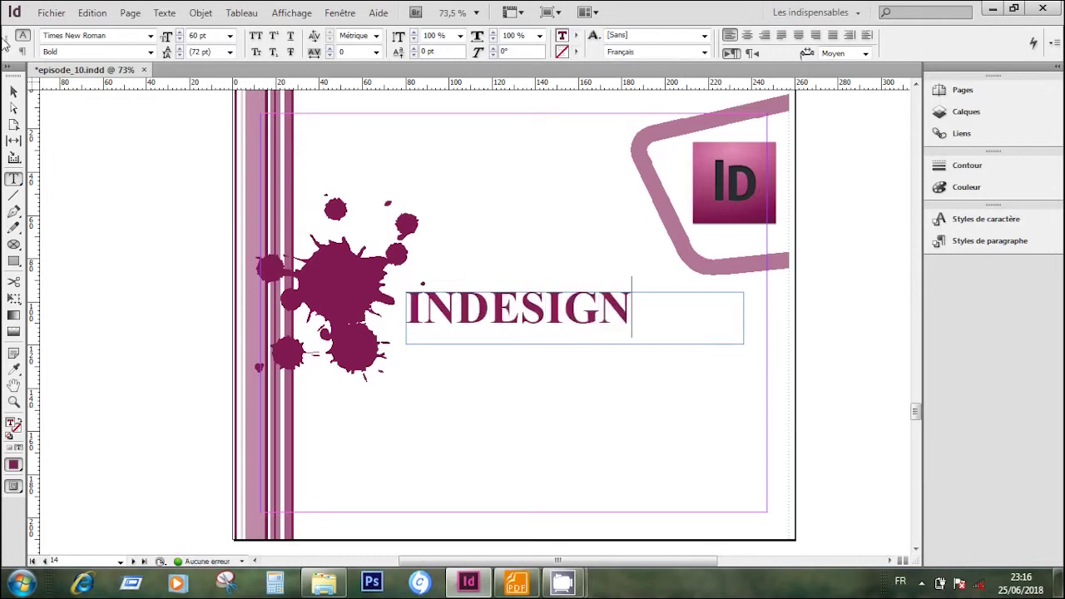
# Fit the INDESIGN text frame on page 14 to its content.
pyautogui.click(13, 91)
pyautogui.rightClick(521, 313)
pyautogui.moveTo(743, 416)
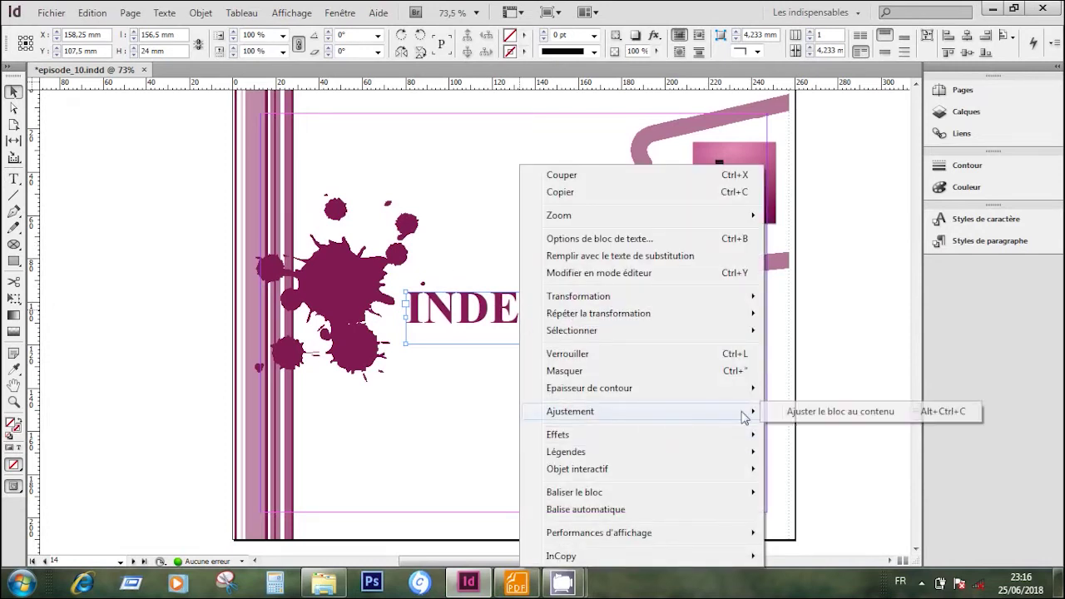
pyautogui.click(786, 414)
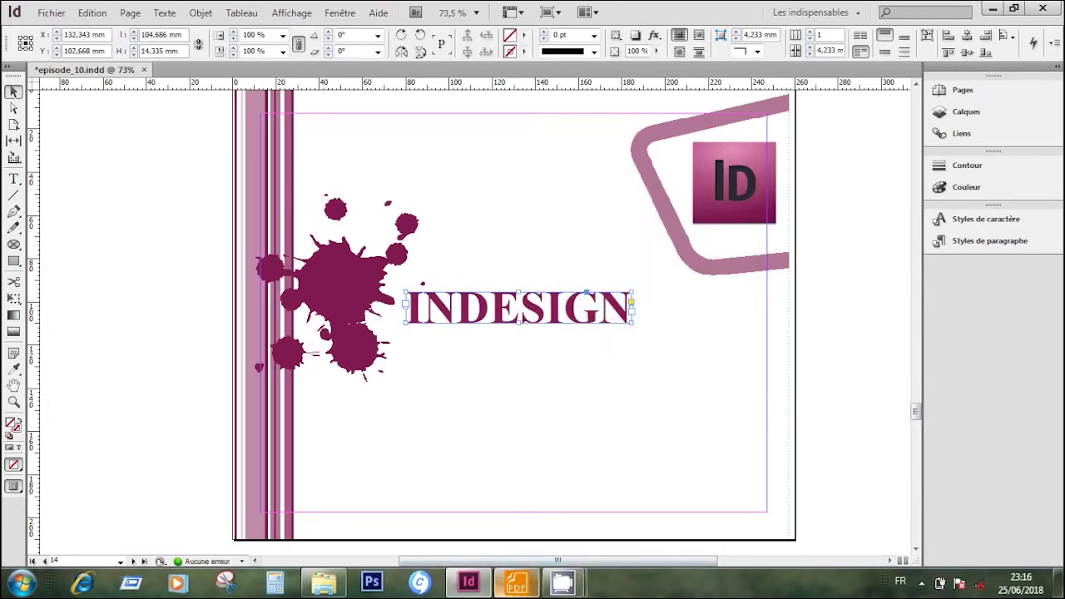
# Move the INDESIGN text frame on page 14 down and to the right of the paint splash, matching page 14 of Adobe.pdf.
pyautogui.click(515, 584)
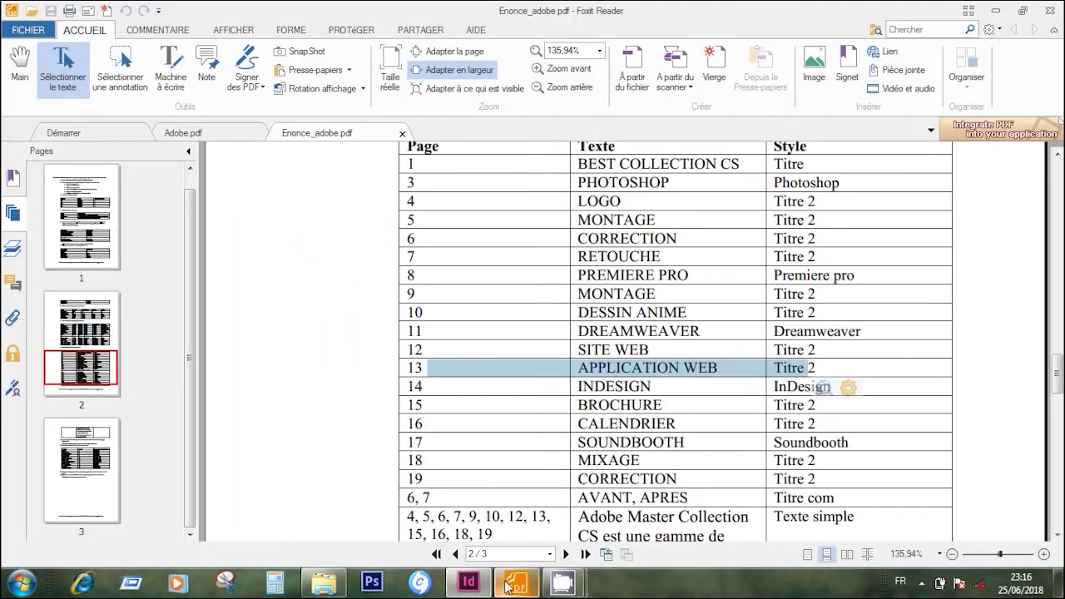
pyautogui.click(239, 136)
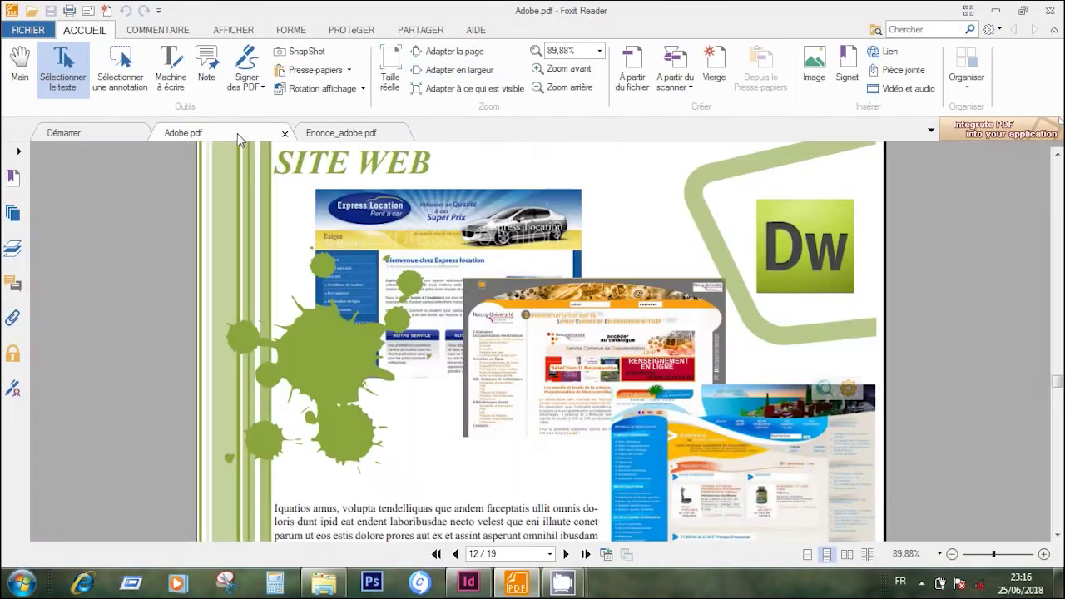
pyautogui.moveTo(1057, 381); pyautogui.dragTo(1059, 424)
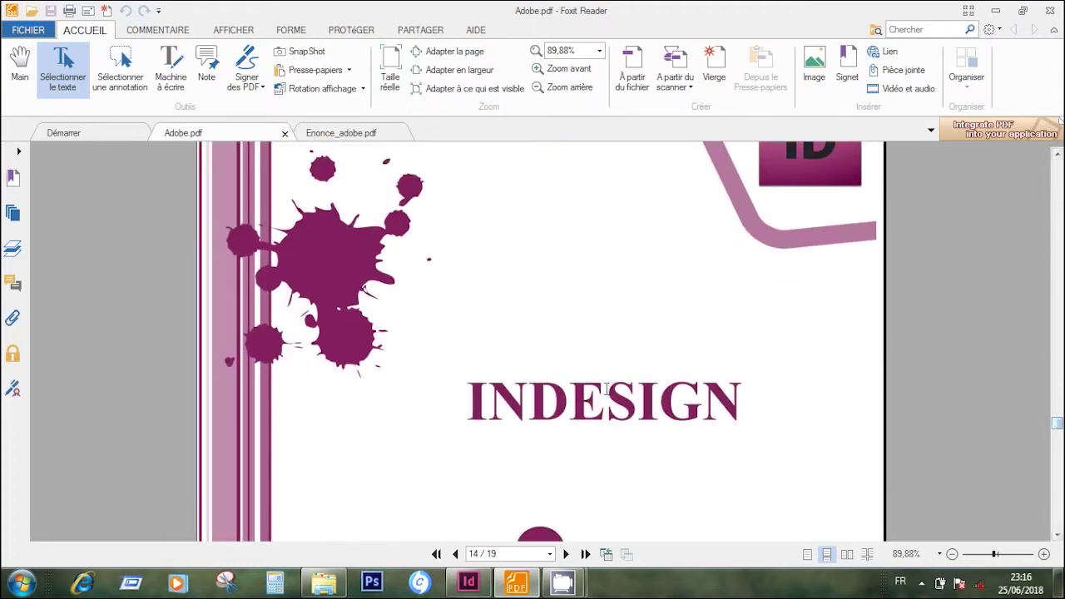
pyautogui.click(468, 582)
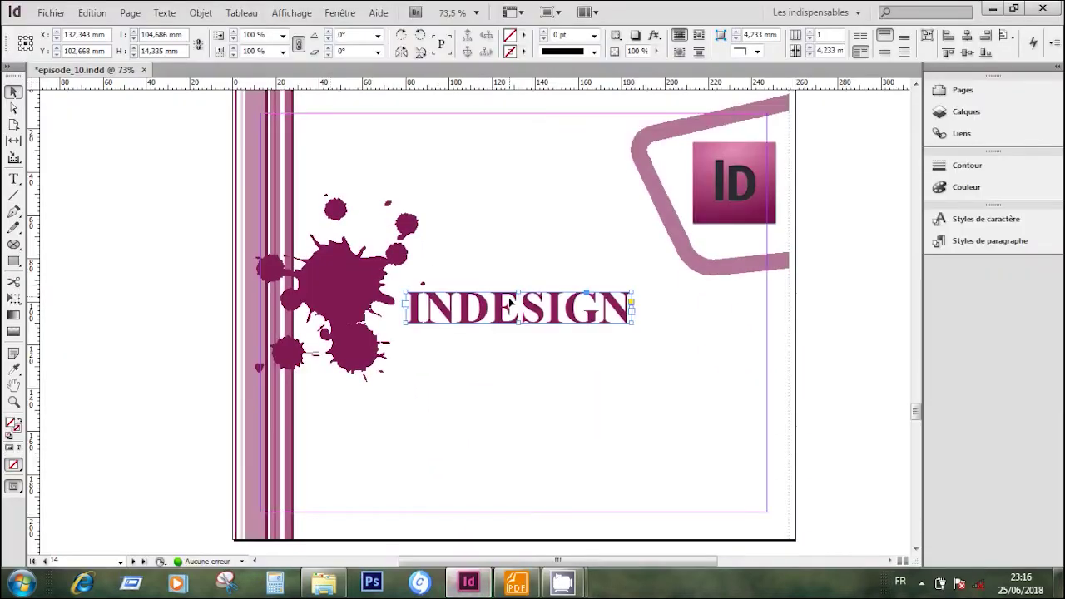
pyautogui.moveTo(502, 308); pyautogui.dragTo(571, 375)
pyautogui.click(671, 319)
# Create a Titre 2 text frame about 160 × 28.5 mm near the top of page 15 with the text BROCHURE, following Enonce_adobe.pdf.
pyautogui.moveTo(915, 416); pyautogui.dragTo(916, 433)
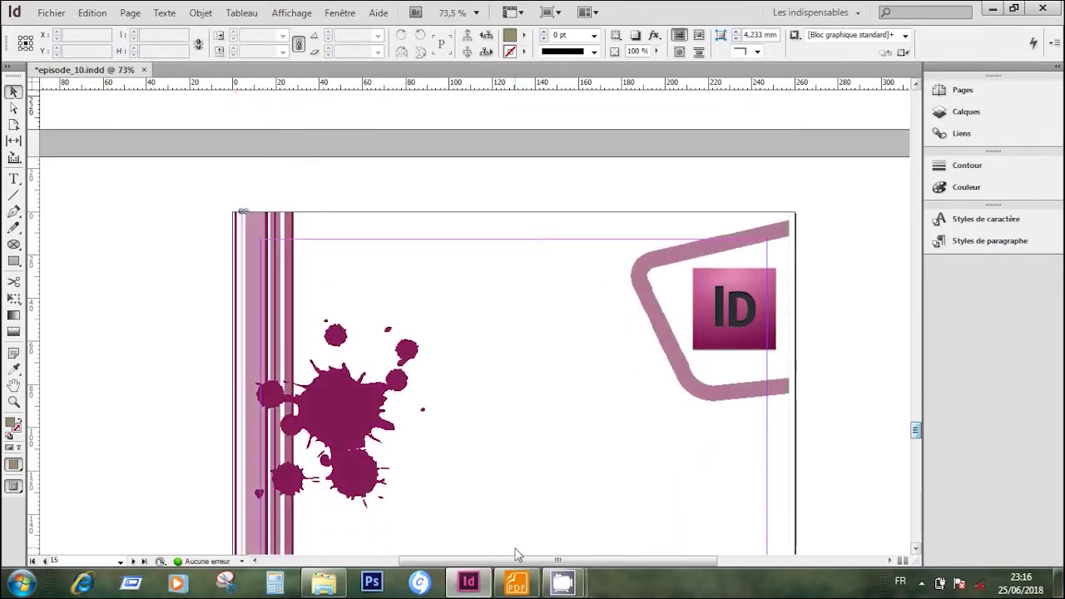
pyautogui.click(516, 582)
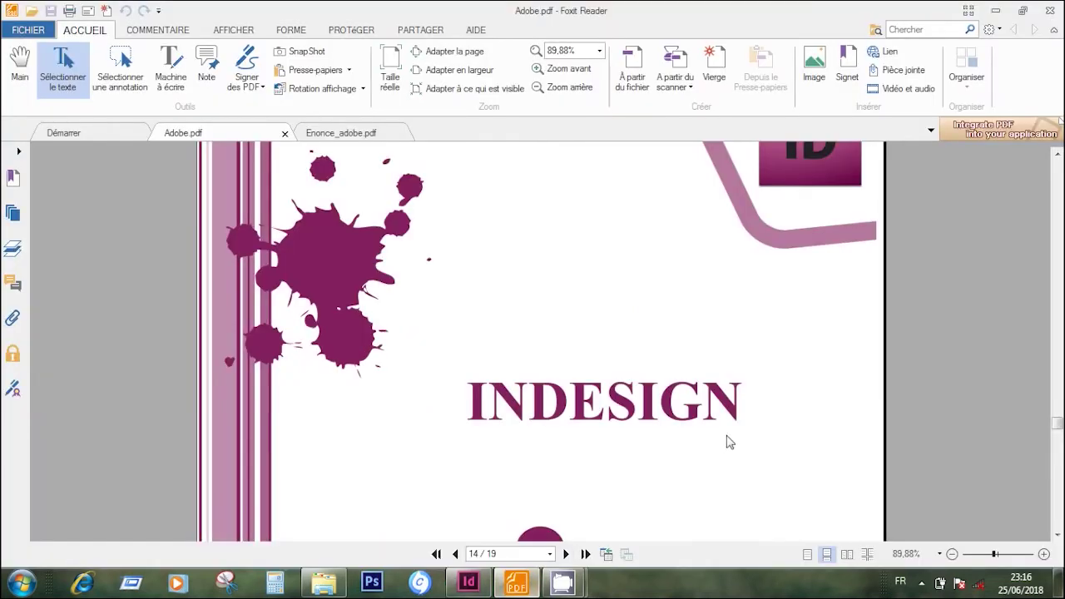
pyautogui.click(350, 133)
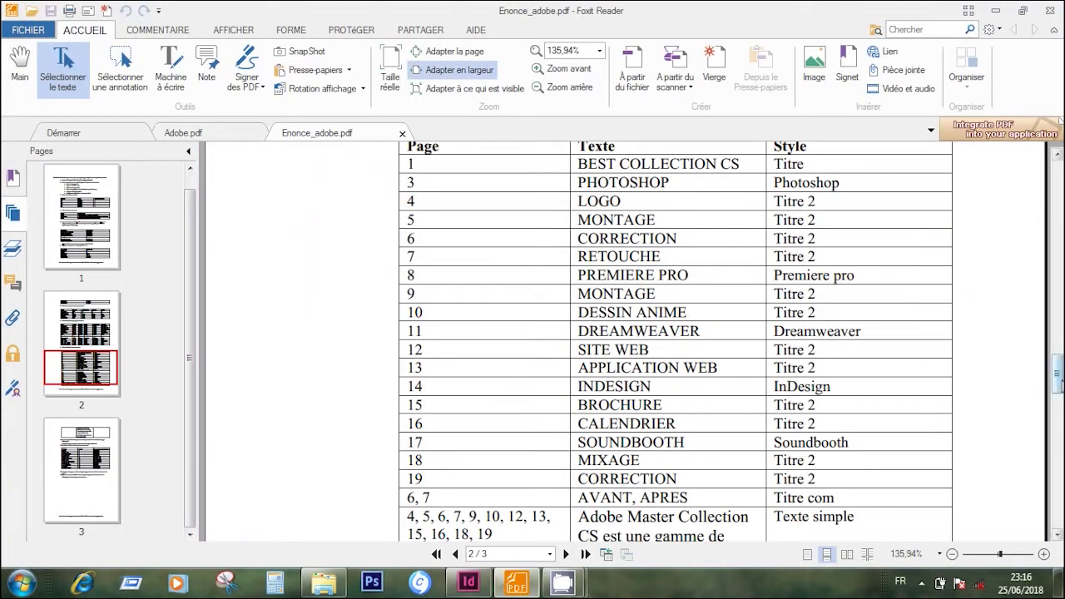
pyautogui.moveTo(1057, 379); pyautogui.dragTo(1057, 382)
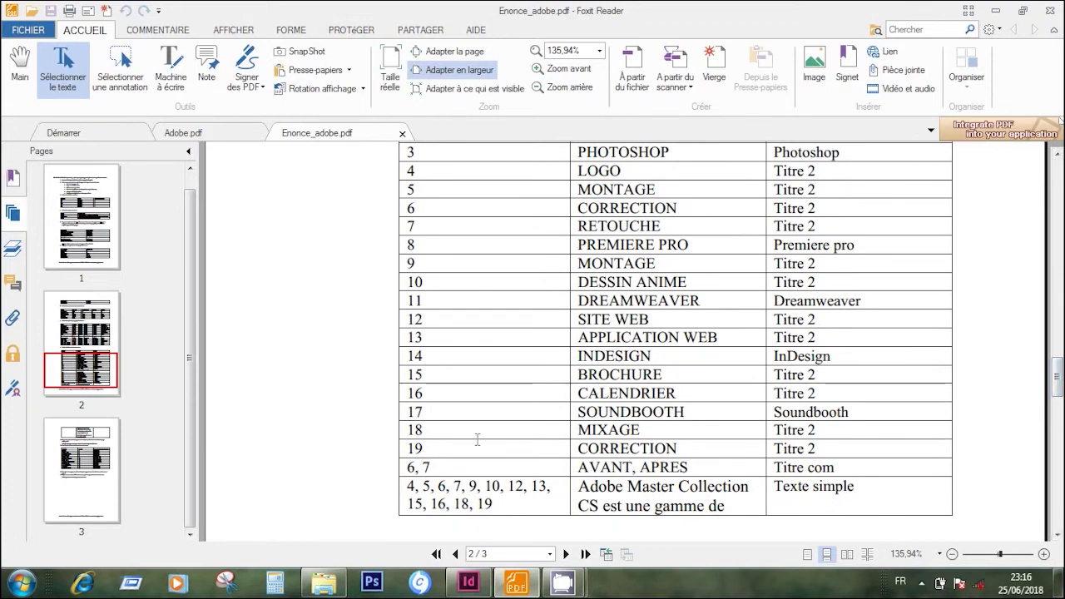
pyautogui.click(479, 587)
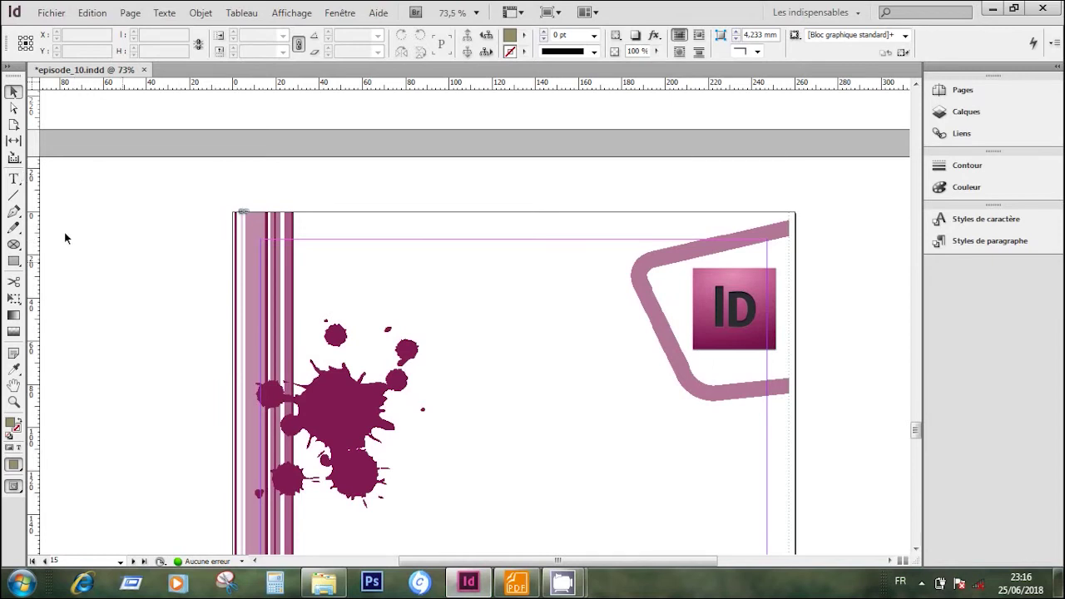
pyautogui.press('t')
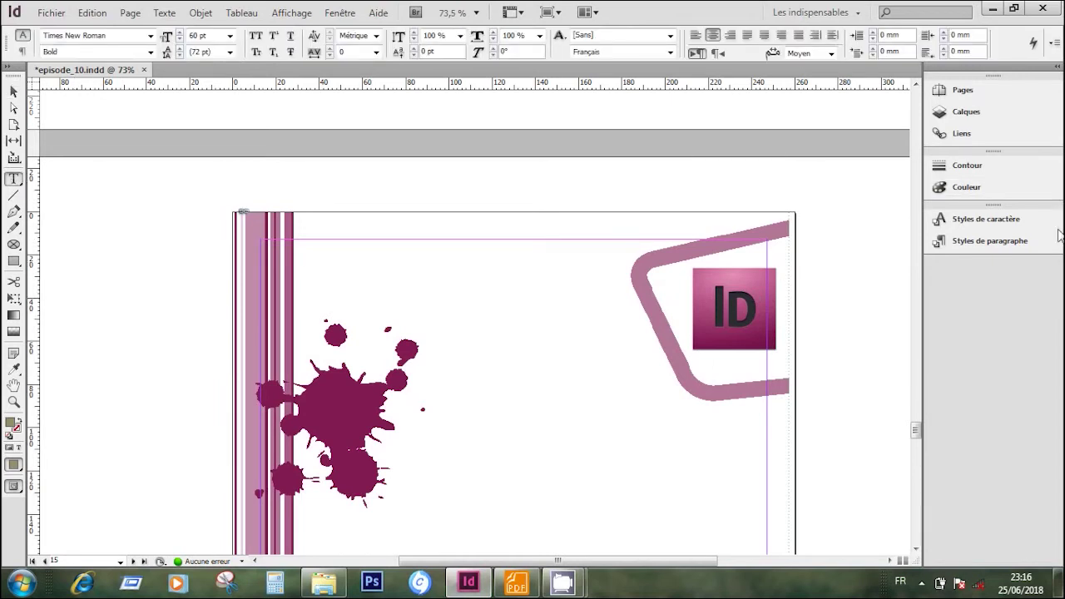
pyautogui.click(1021, 242)
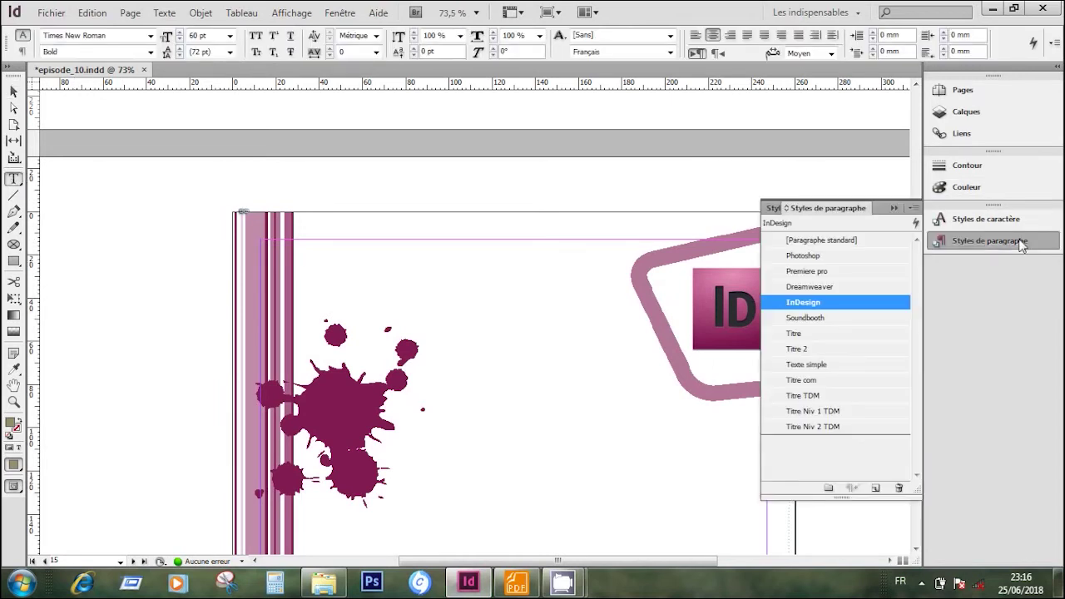
pyautogui.click(811, 352)
pyautogui.moveTo(302, 250); pyautogui.dragTo(649, 315)
pyautogui.write('BROCHURE')
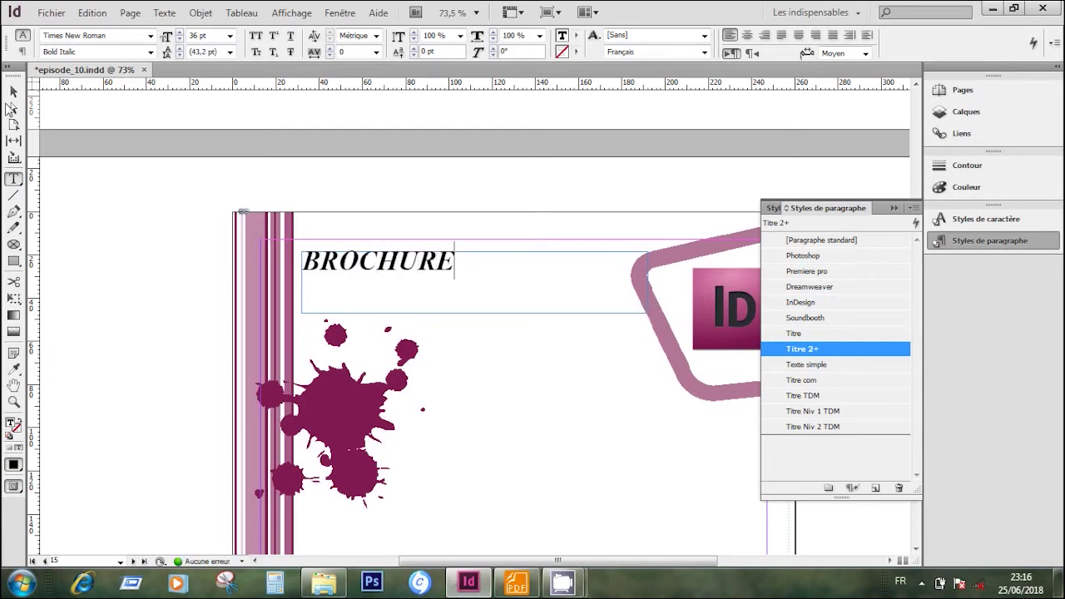
# Fit the BROCHURE frame to its content and move it up to the top margin of page 15.
pyautogui.click(13, 92)
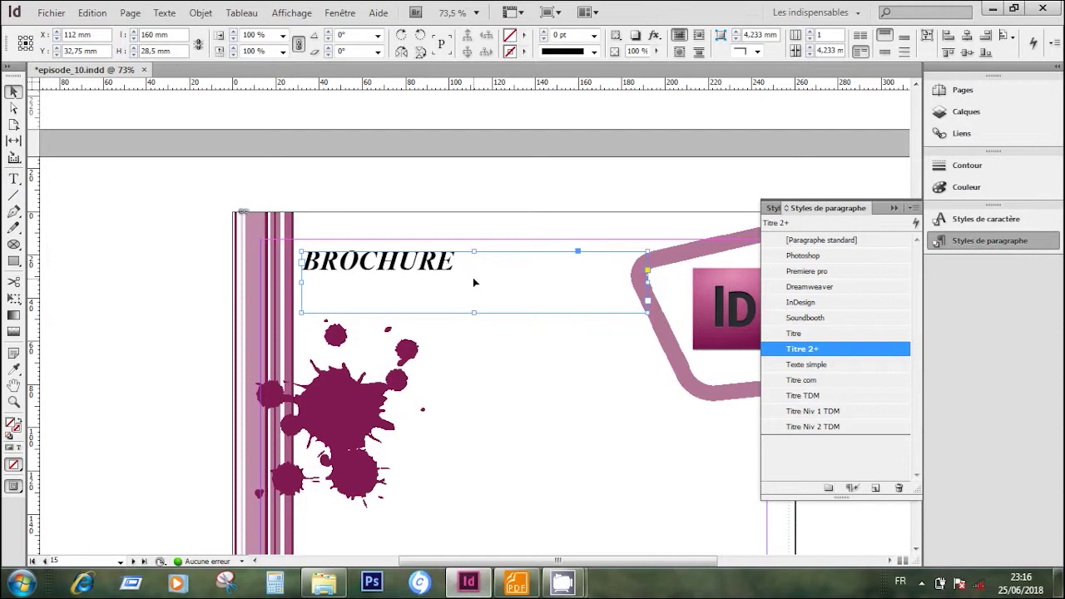
pyautogui.rightClick(474, 283)
pyautogui.moveTo(679, 421)
pyautogui.click(753, 412)
pyautogui.moveTo(363, 262); pyautogui.dragTo(359, 247)
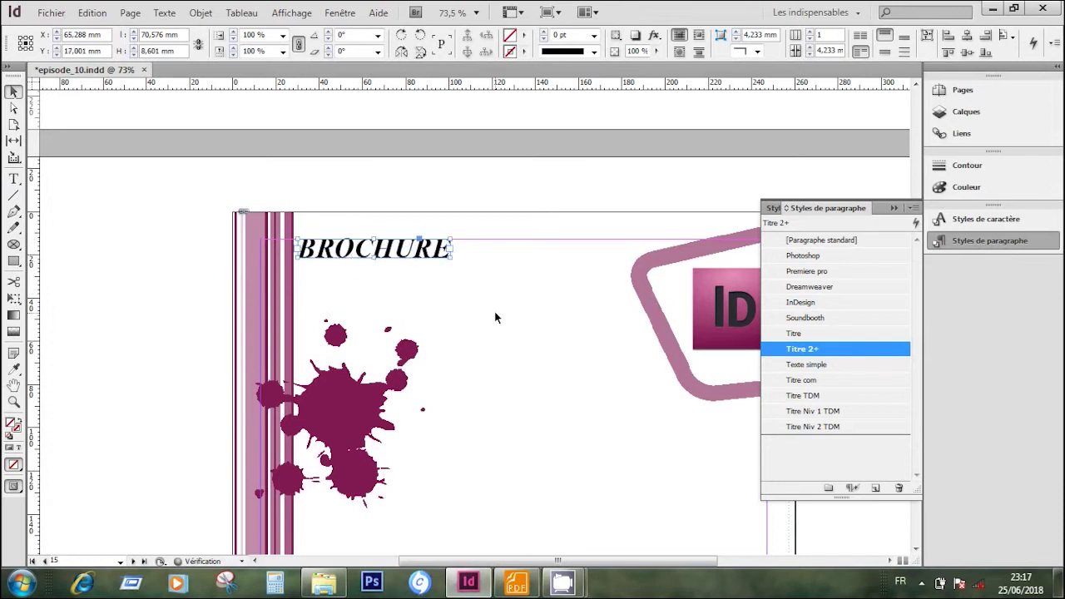
pyautogui.click(495, 312)
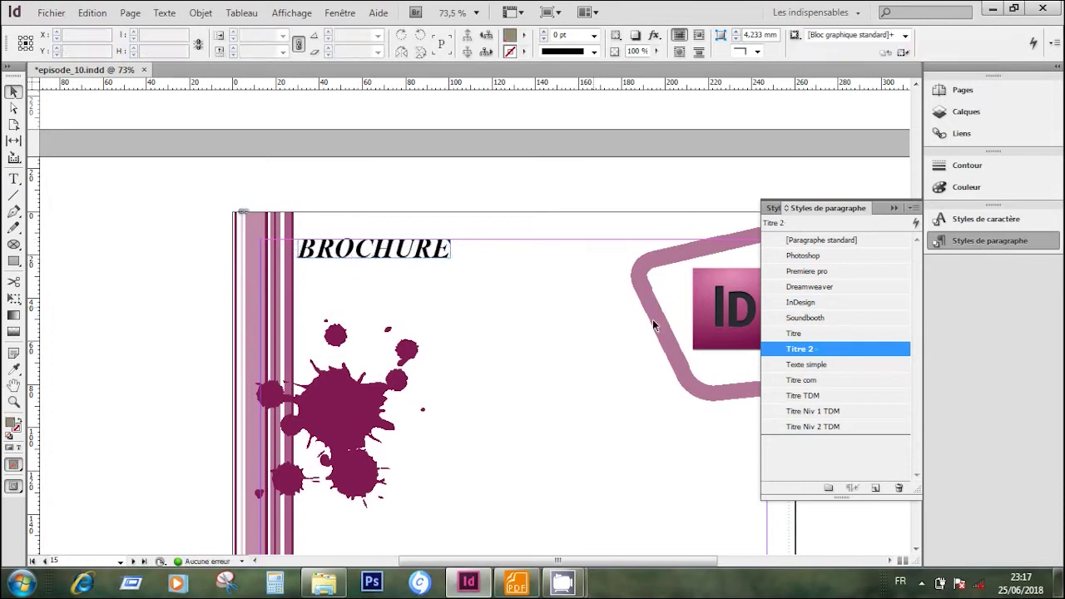
pyautogui.click(987, 242)
# Check the page 16 row in Enonce_adobe.pdf and draw a Titre 2 text frame about 153 × 24.5 mm near the top of page 16.
pyautogui.moveTo(916, 431); pyautogui.dragTo(915, 458)
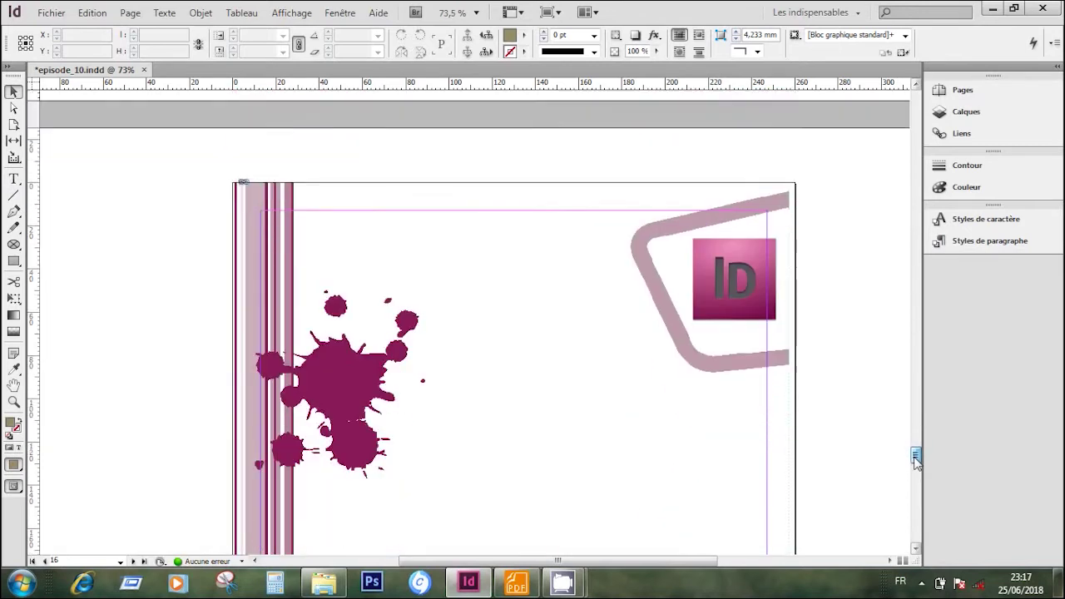
pyautogui.click(515, 582)
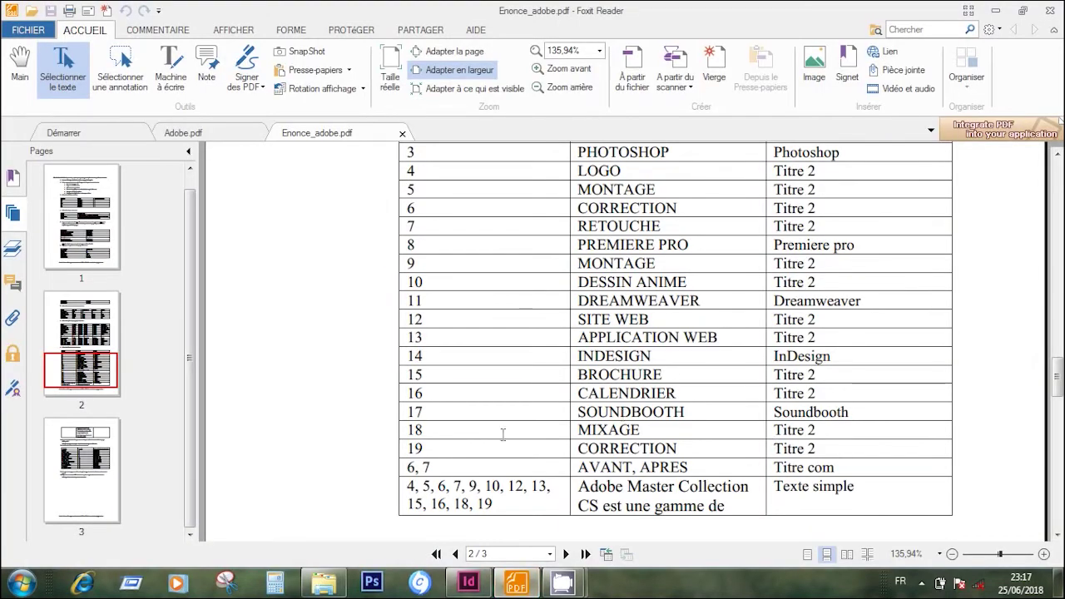
pyautogui.moveTo(566, 396); pyautogui.dragTo(407, 393)
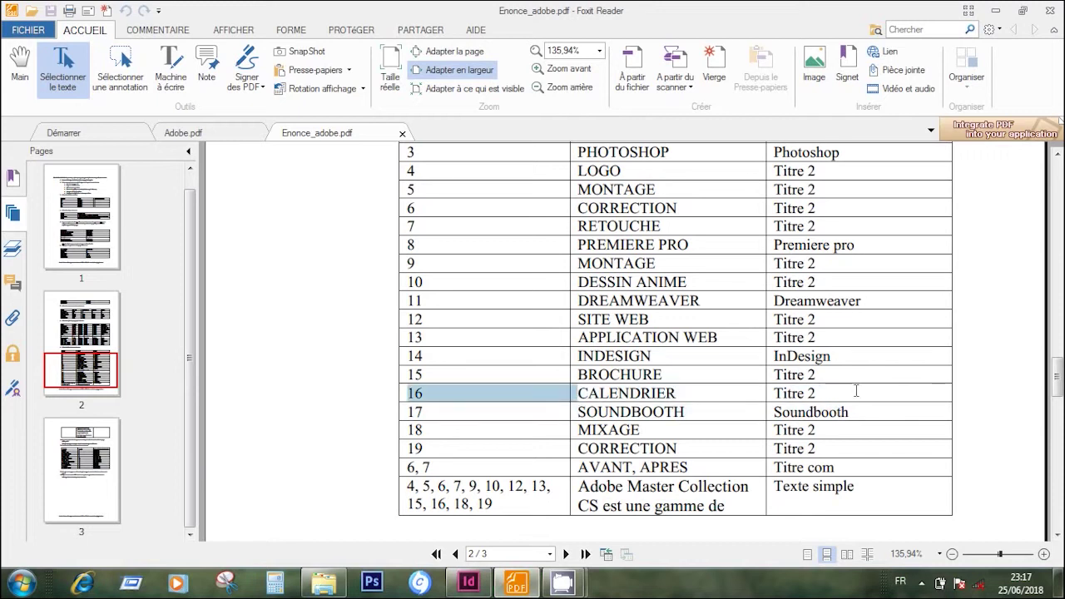
pyautogui.click(468, 583)
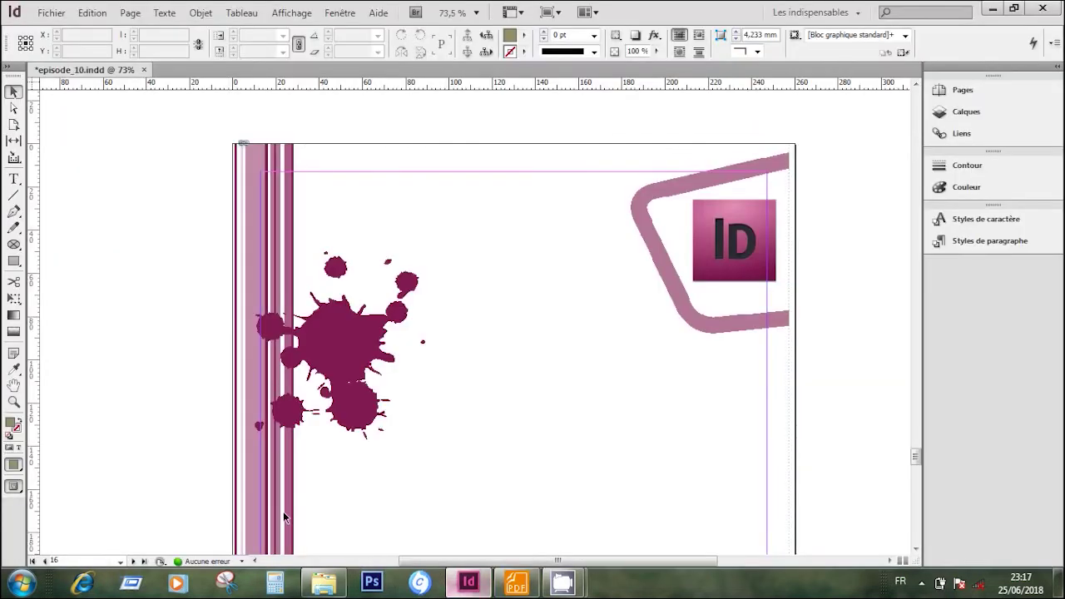
pyautogui.click(13, 179)
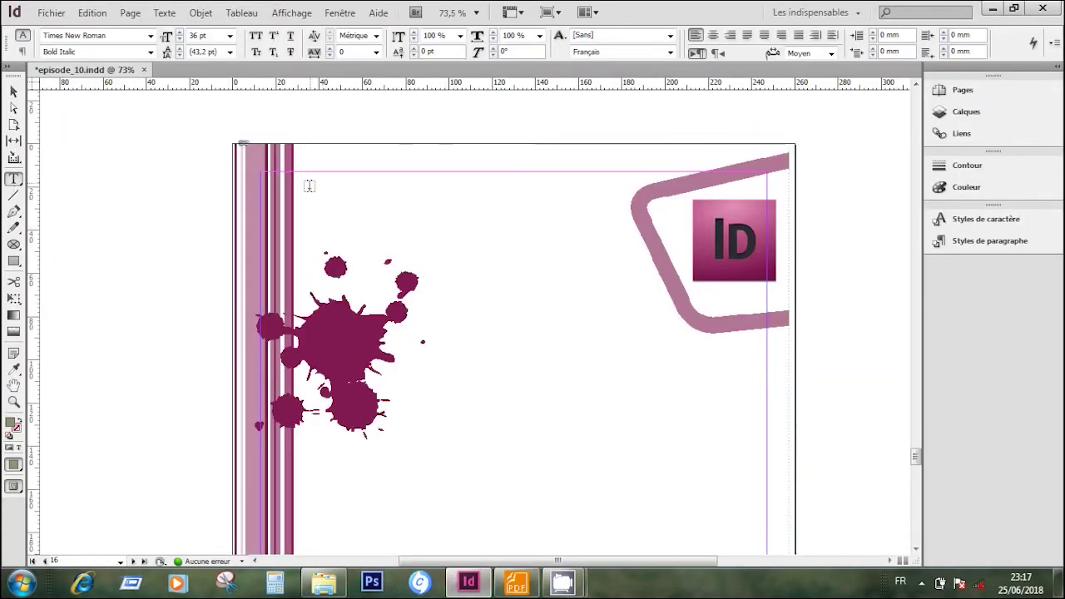
pyautogui.click(986, 241)
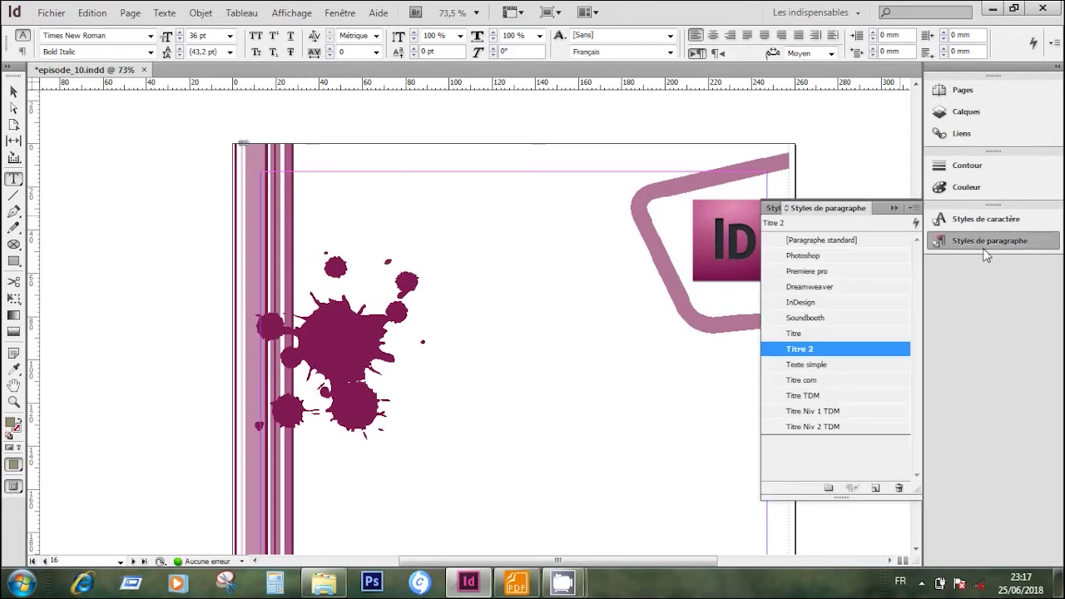
pyautogui.click(984, 247)
pyautogui.moveTo(305, 189); pyautogui.dragTo(637, 242)
pyautogui.write('BR')
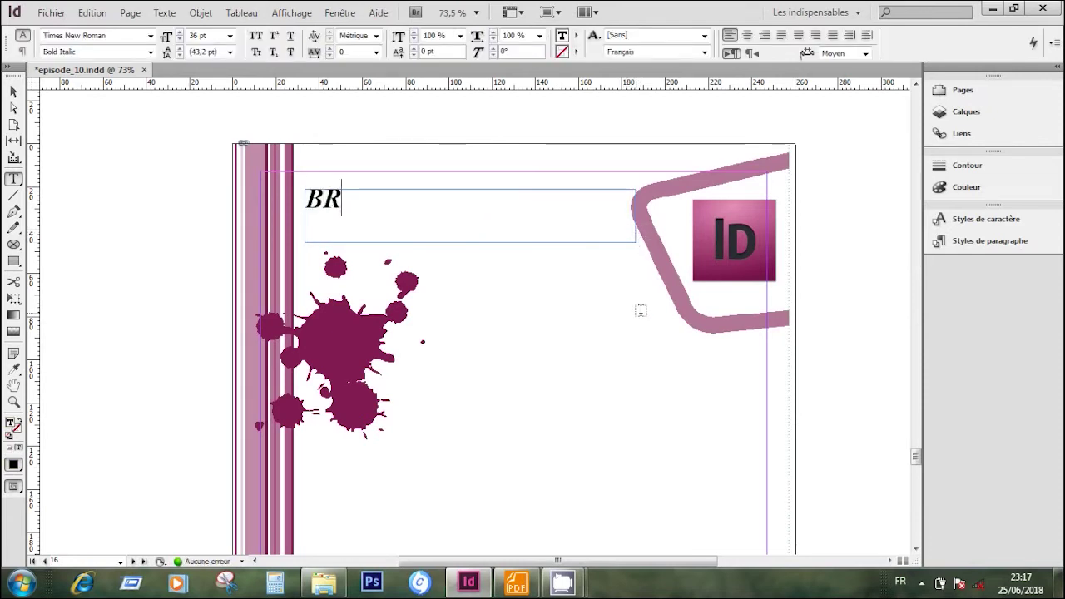
pyautogui.press('BackSpace')
pyautogui.press('BackSpace')
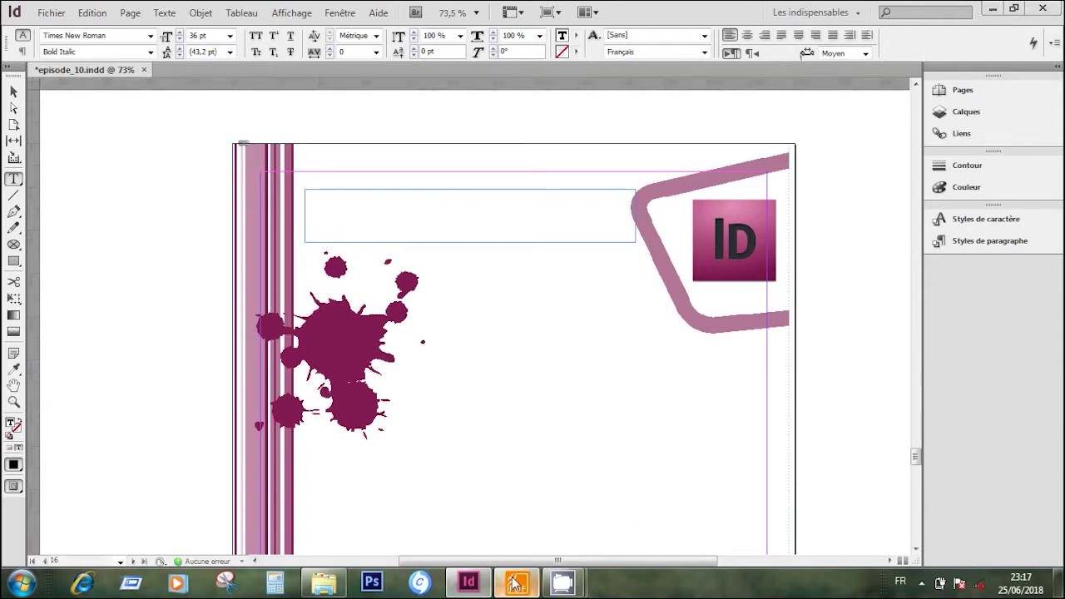
# Check the page 16 text in Enonce_adobe.pdf and enter CALENDRIER in the empty text frame on page 16.
pyautogui.click(515, 582)
pyautogui.click(515, 583)
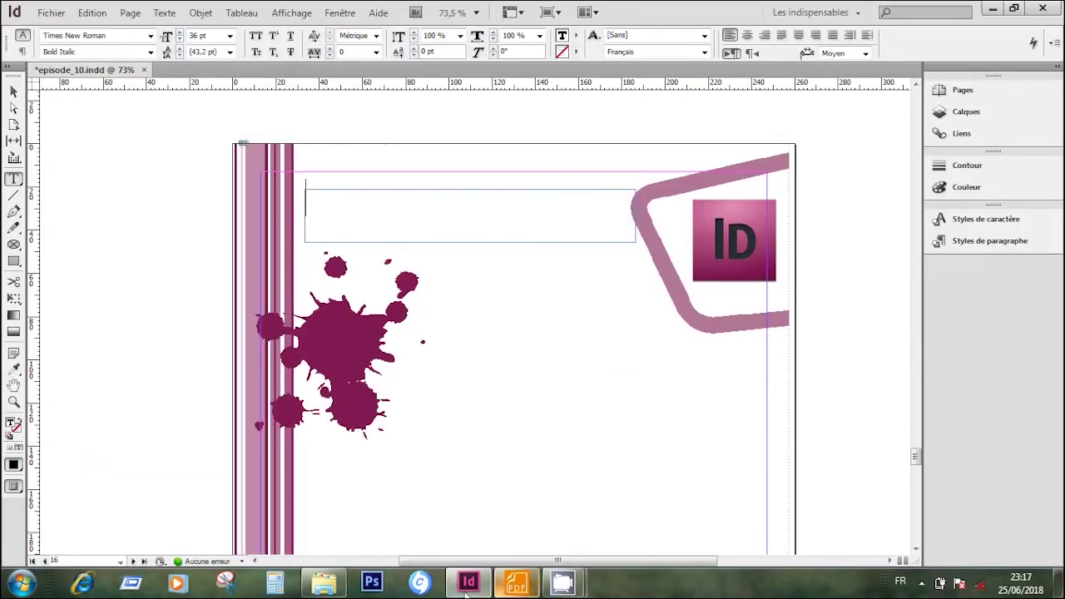
pyautogui.write('CA')
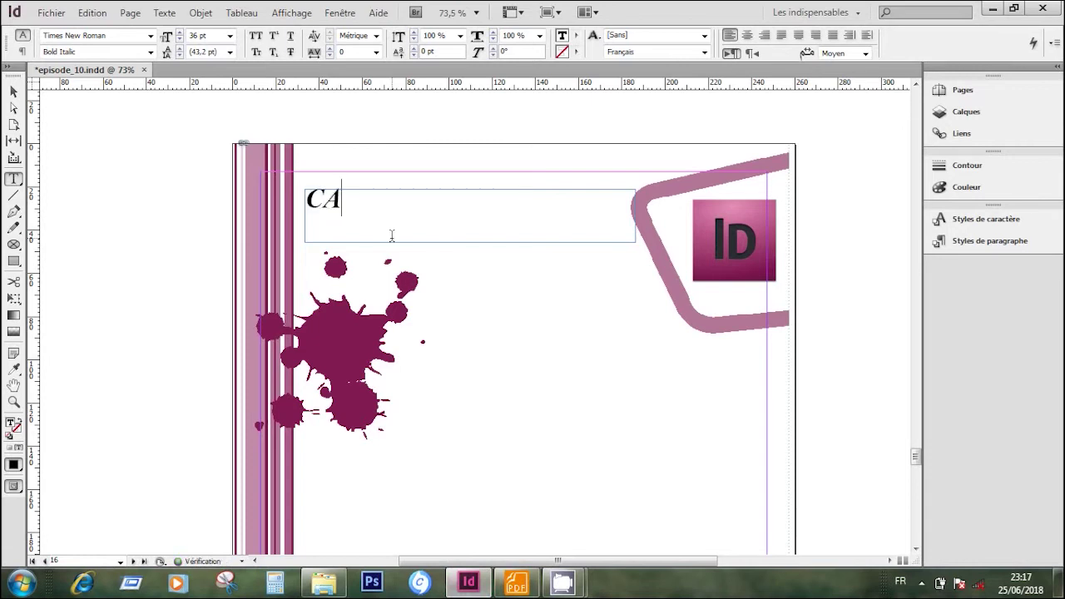
pyautogui.write('LENDRIER')
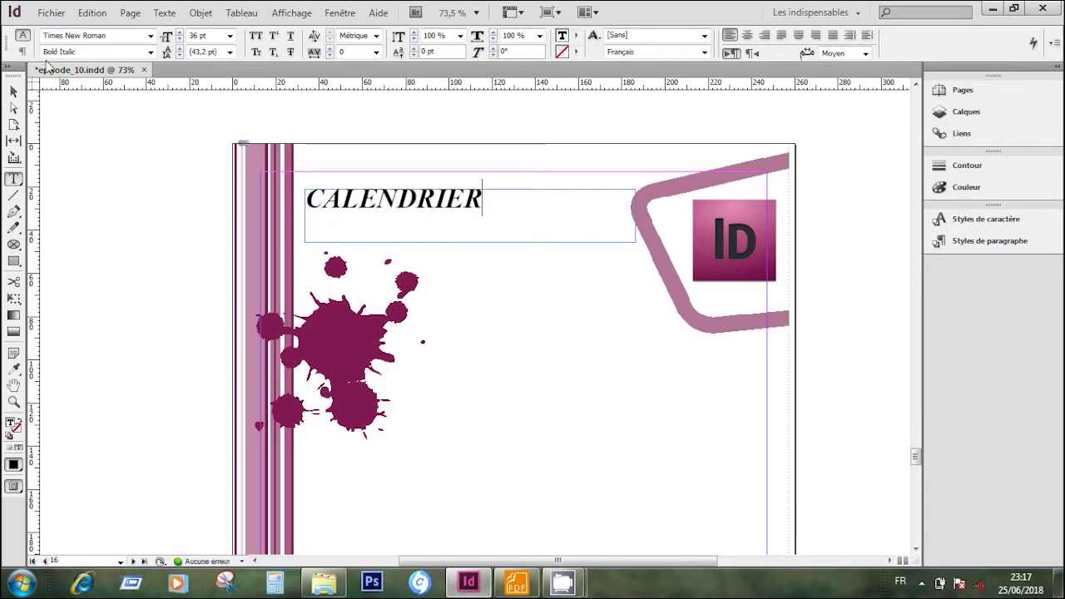
# Fit the CALENDRIER frame to its content and move it up to the top margin of page 16.
pyautogui.click(13, 92)
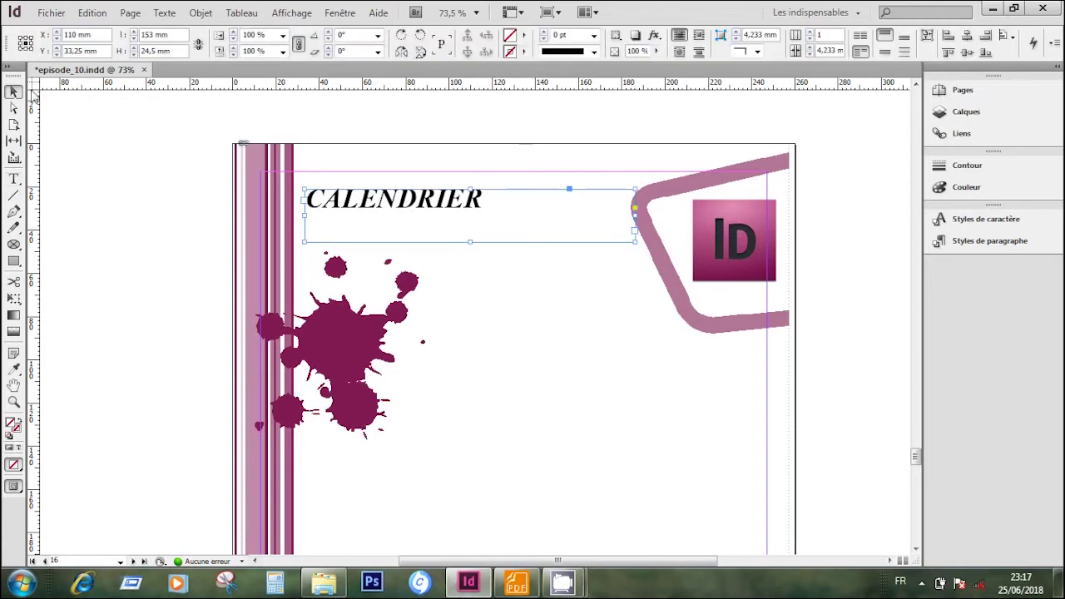
pyautogui.rightClick(430, 198)
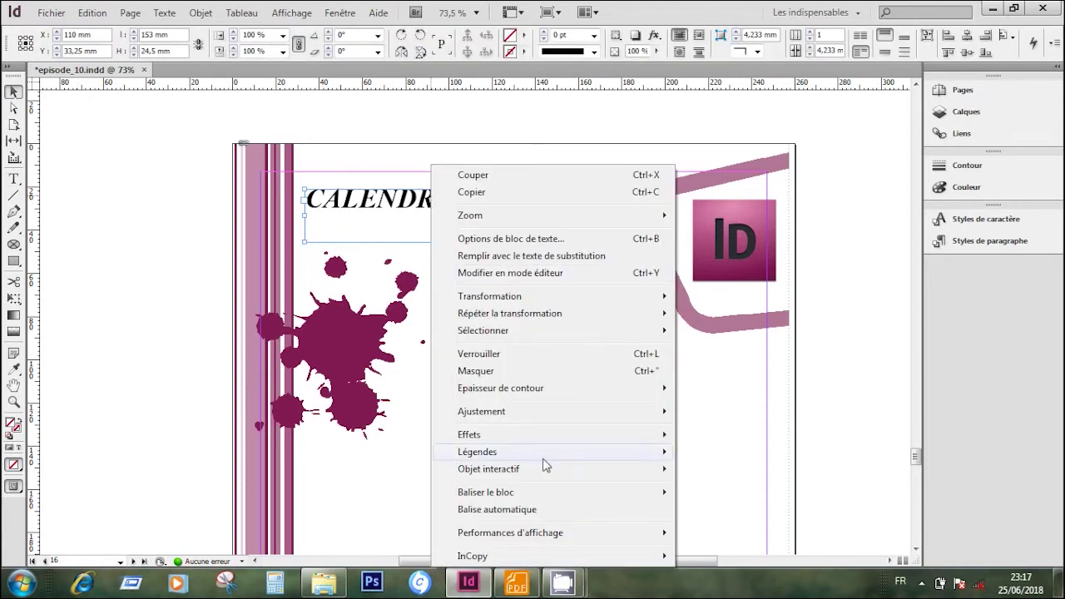
pyautogui.moveTo(580, 421)
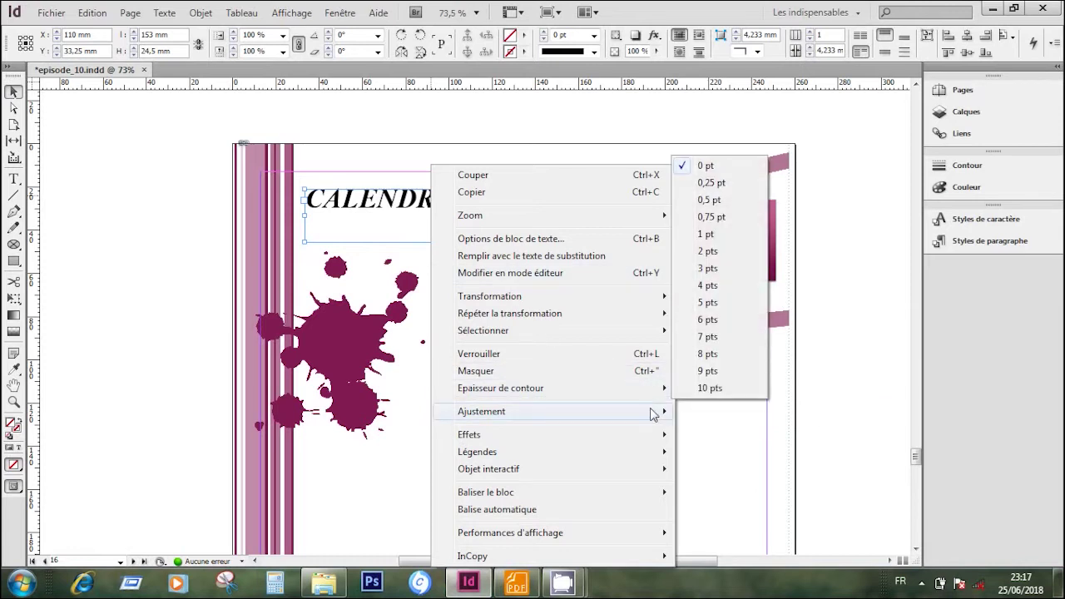
pyautogui.moveTo(654, 411)
pyautogui.click(695, 411)
pyautogui.moveTo(430, 208); pyautogui.dragTo(424, 170)
pyautogui.click(804, 288)
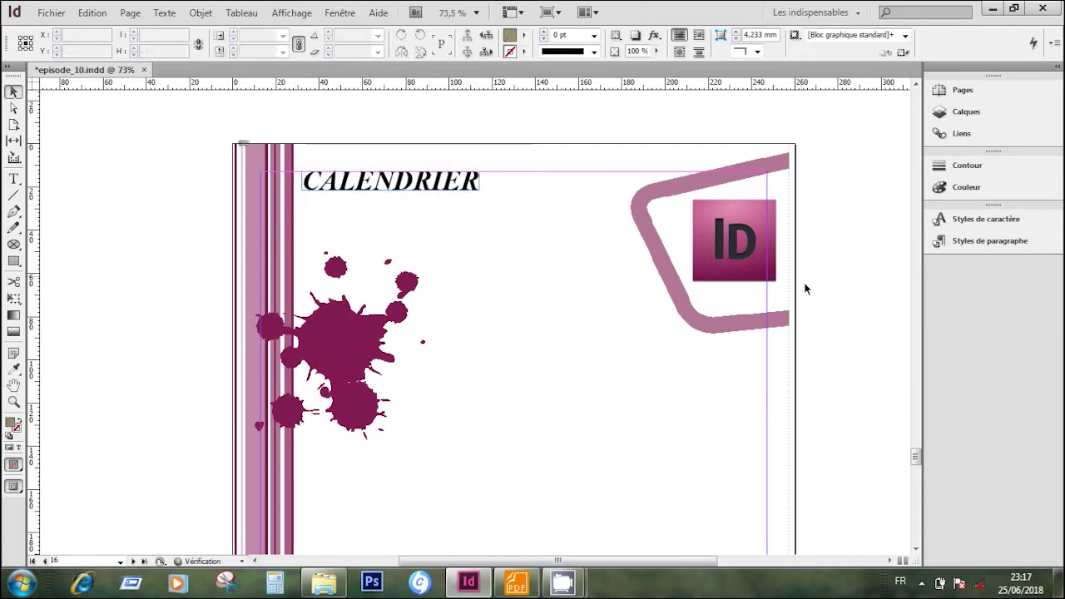
# Check the page 17 row in Enonce_adobe.pdf and draw a Soundbooth-style text frame about 158.5 × 29 mm beside the splash on page 17.
pyautogui.moveTo(915, 457); pyautogui.dragTo(916, 487)
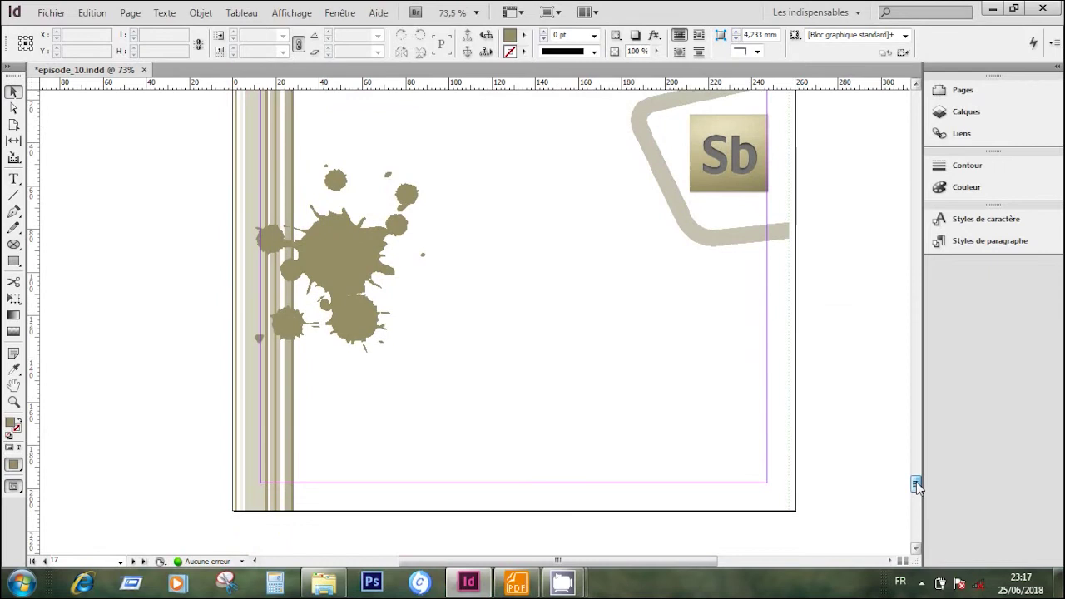
pyautogui.click(523, 567)
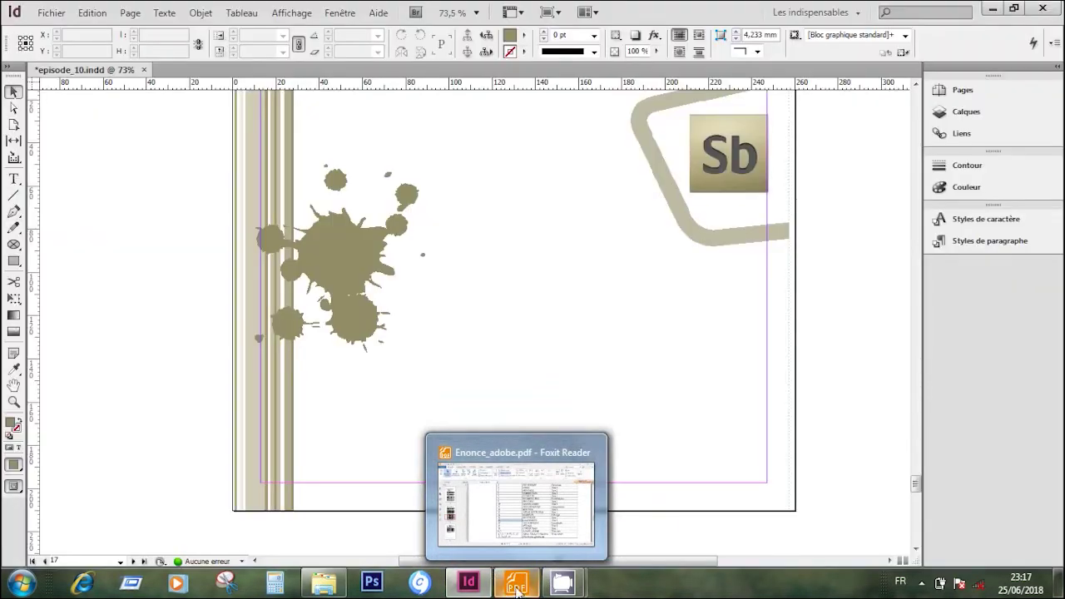
pyautogui.click(516, 587)
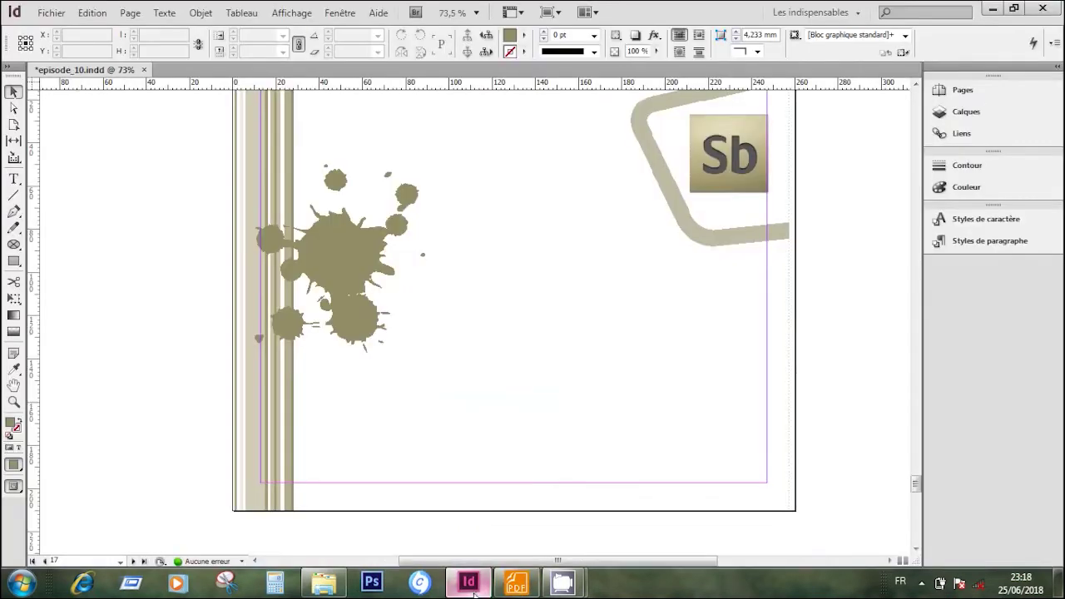
pyautogui.click(469, 583)
pyautogui.click(14, 178)
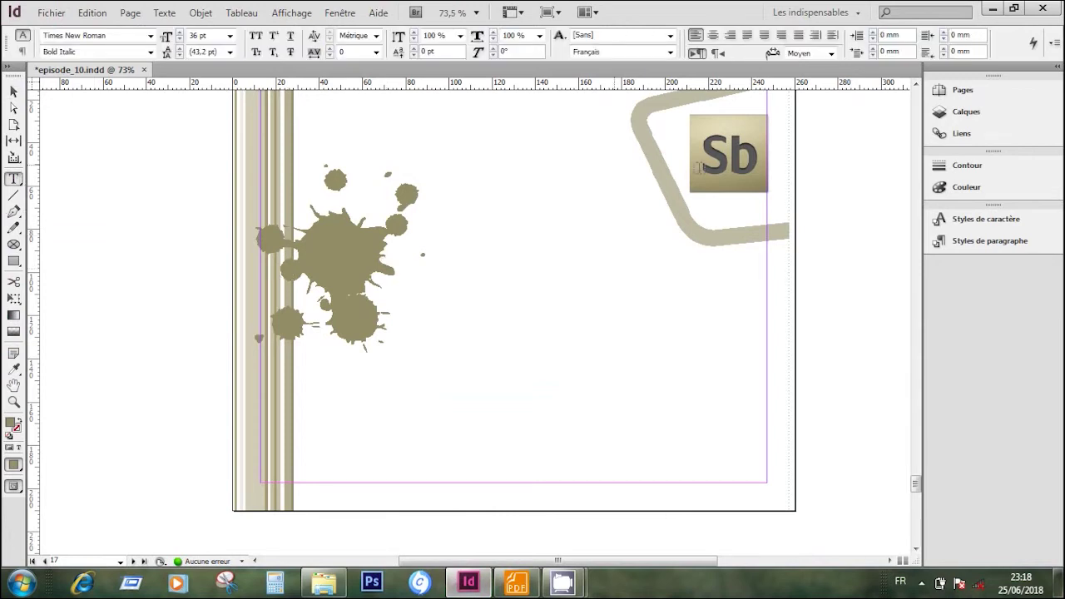
pyautogui.click(1002, 243)
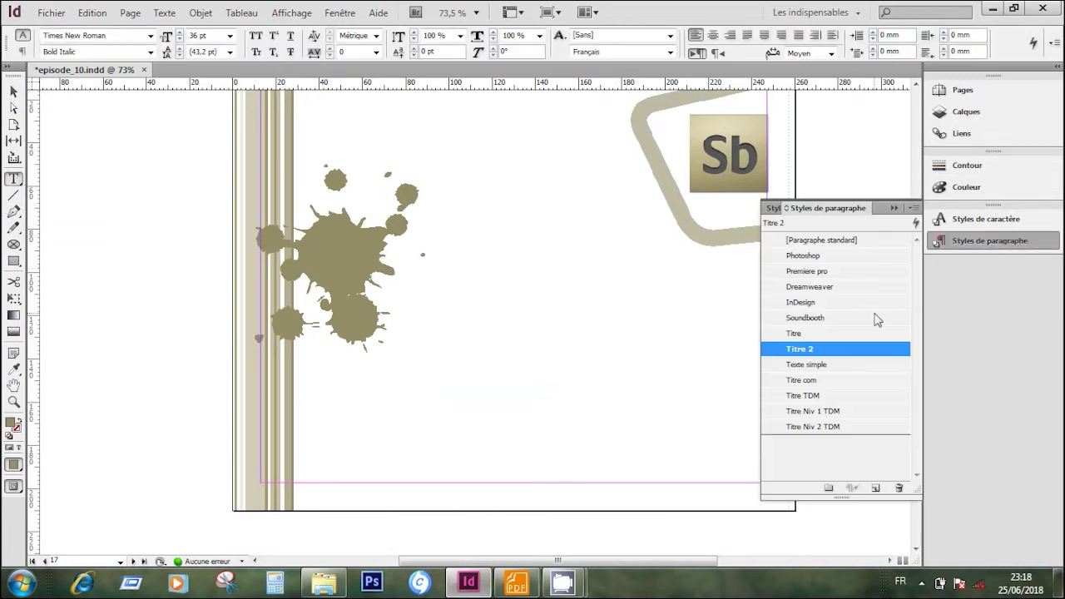
pyautogui.click(831, 318)
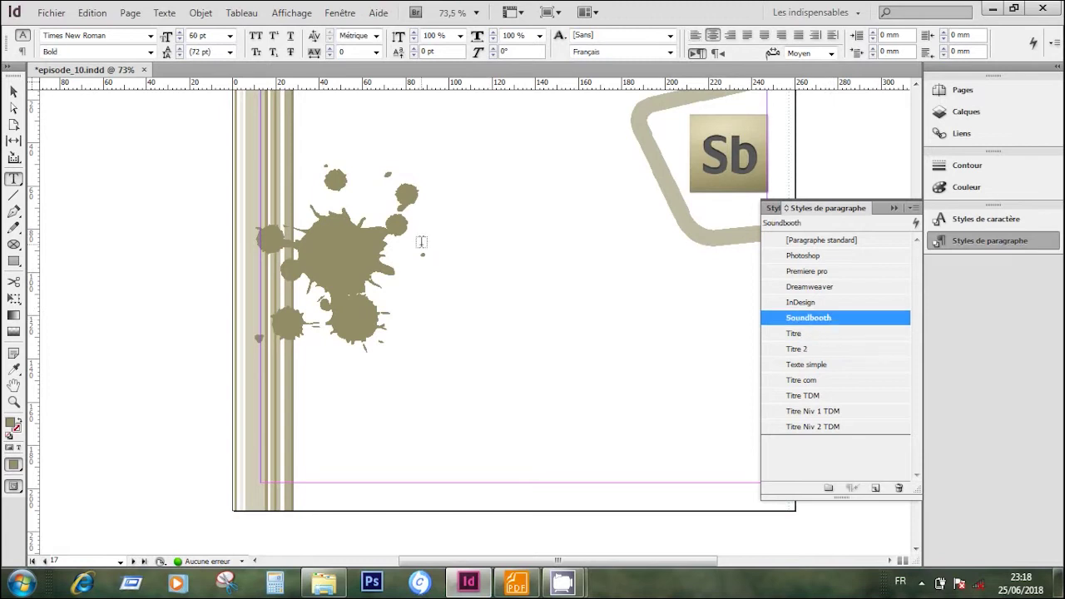
pyautogui.moveTo(395, 271); pyautogui.dragTo(737, 334)
# Enter SOUNDBOOTH in the empty text frame on page 17 and fit the frame to its content.
pyautogui.write('SOU')
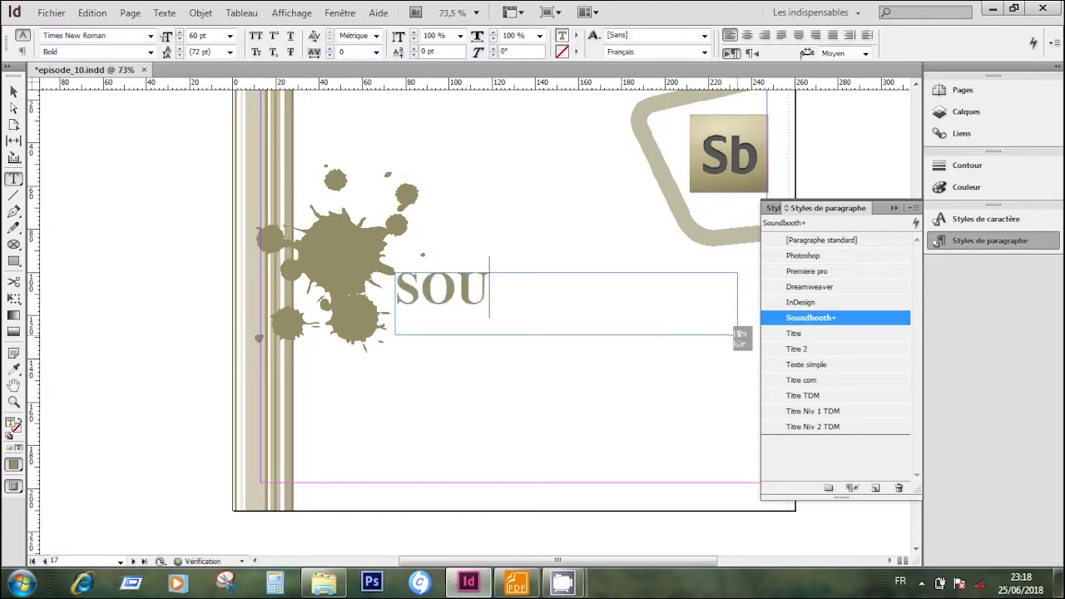
pyautogui.write('NDBOOTH')
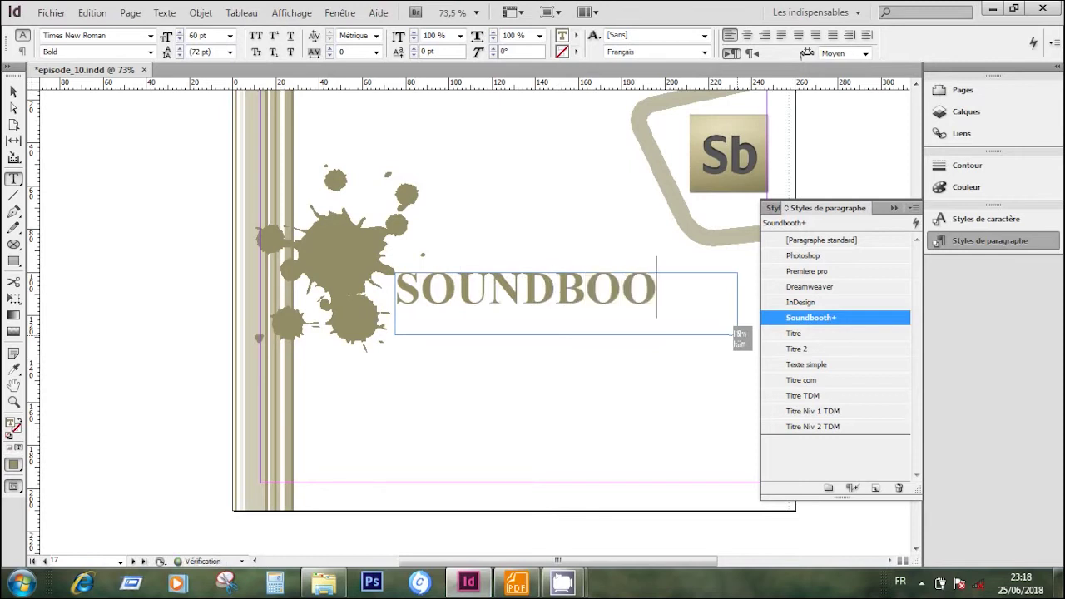
pyautogui.click(15, 92)
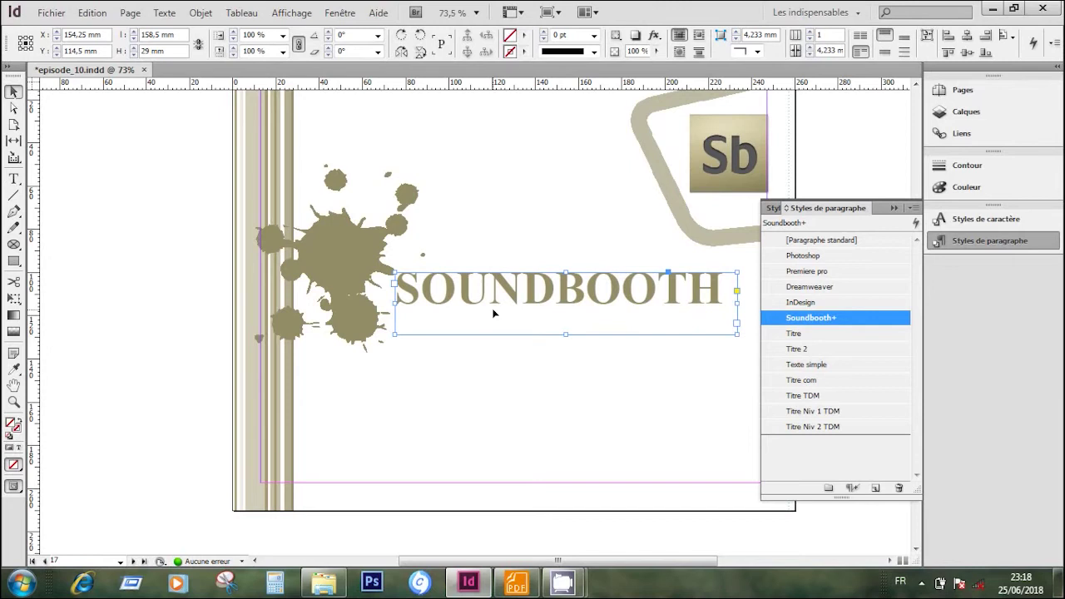
pyautogui.rightClick(492, 313)
pyautogui.moveTo(588, 411)
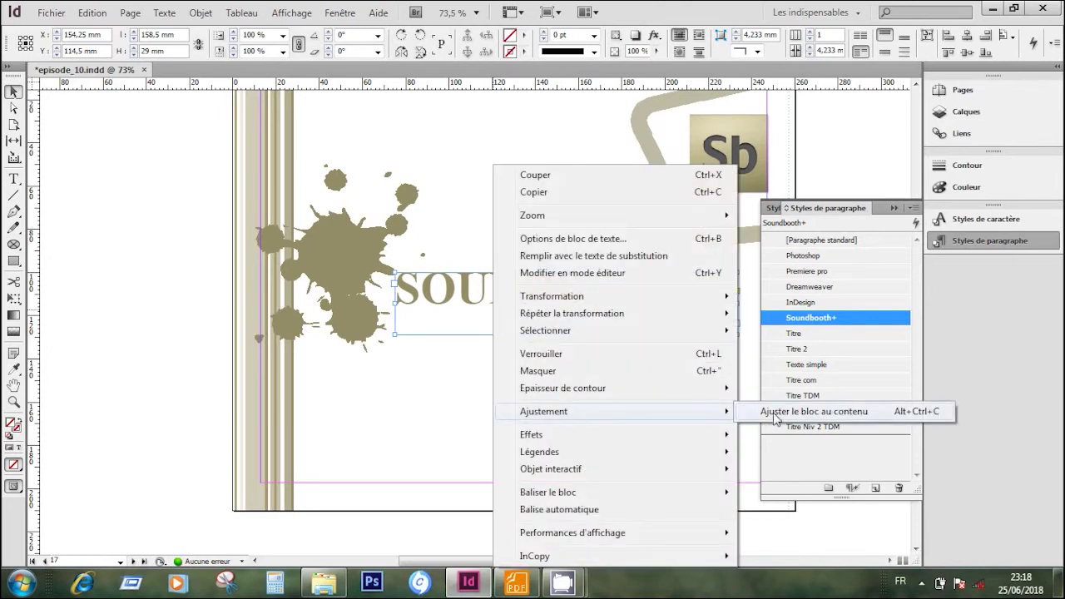
pyautogui.click(814, 411)
pyautogui.moveTo(726, 274); pyautogui.dragTo(720, 331)
# Switch to Enonce_adobe.pdf in Foxit Reader to check the text block required on the page after SOUNDBOOTH.
pyautogui.click(516, 582)
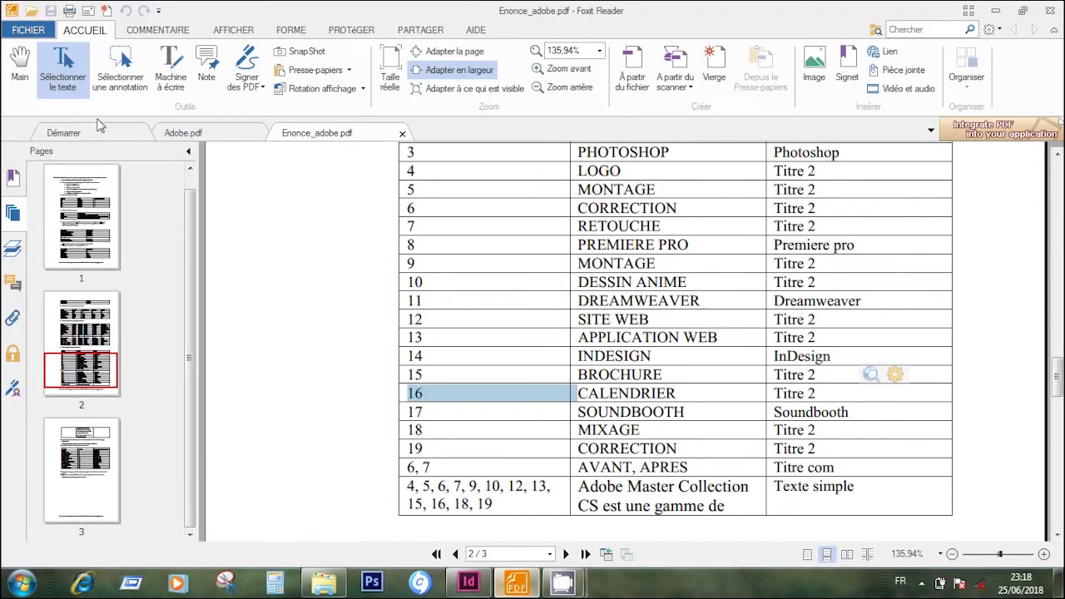
# Consult page 17 of Adobe.pdf, then in InDesign rotate the SOUNDBOOTH title to slope upward and move it lower on the page.
pyautogui.click(204, 134)
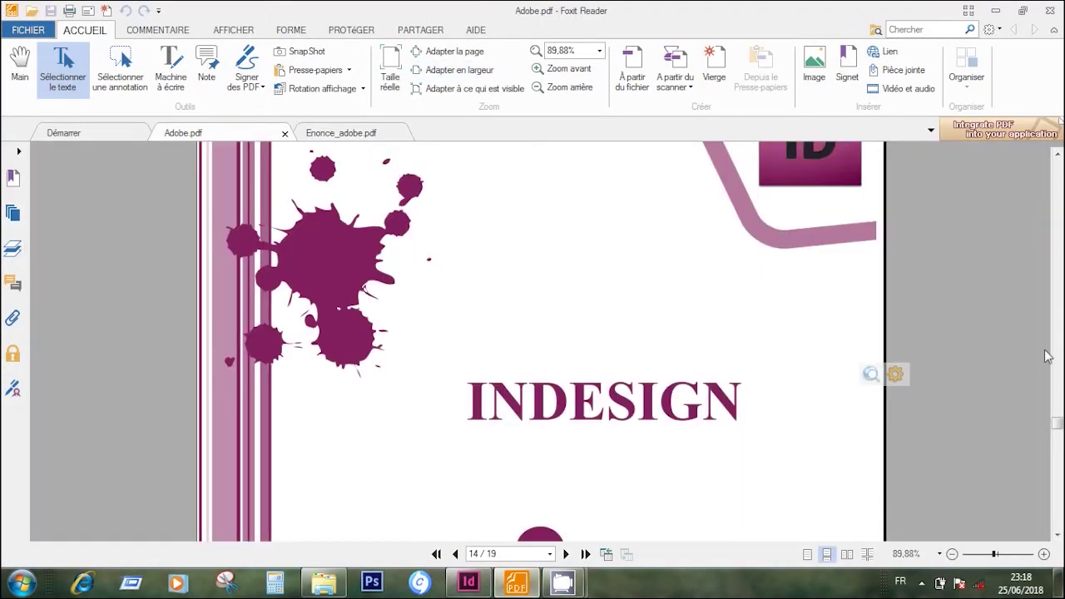
pyautogui.scroll(-20, 541, 341)
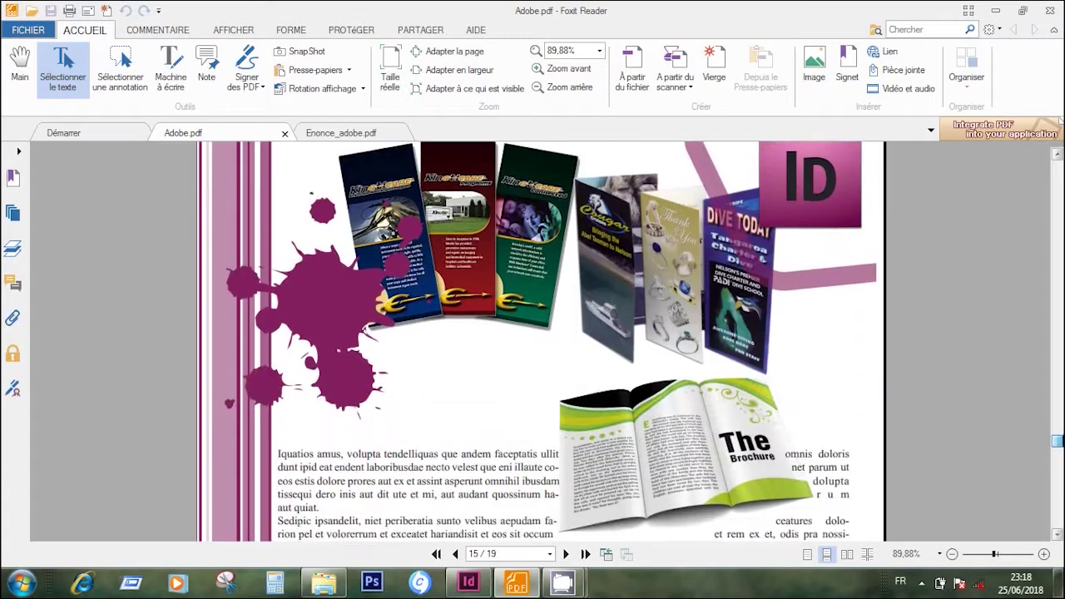
pyautogui.scroll(-6, 541, 341)
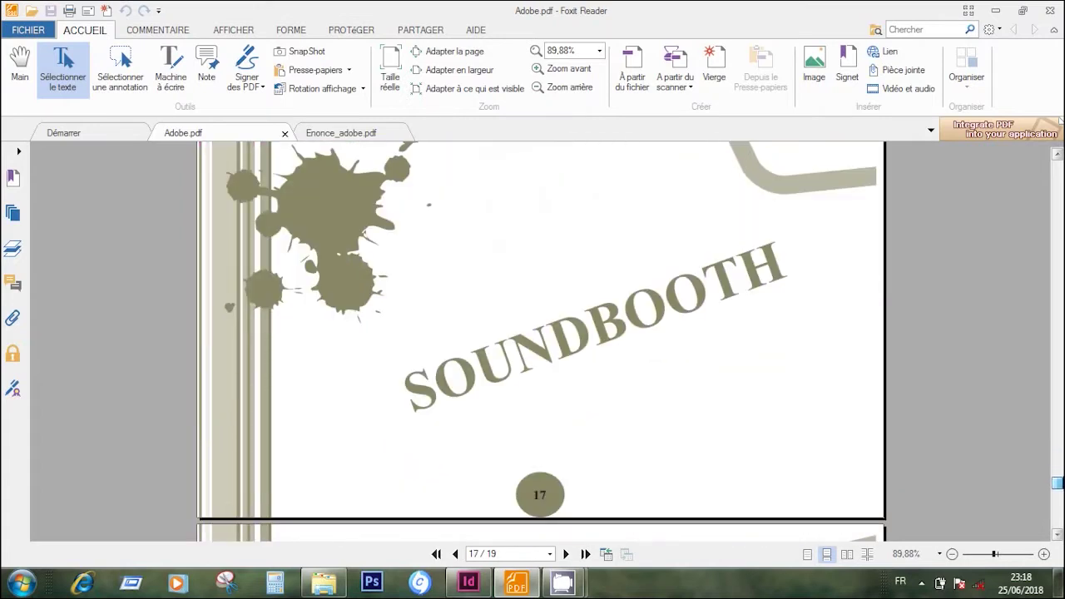
pyautogui.click(520, 584)
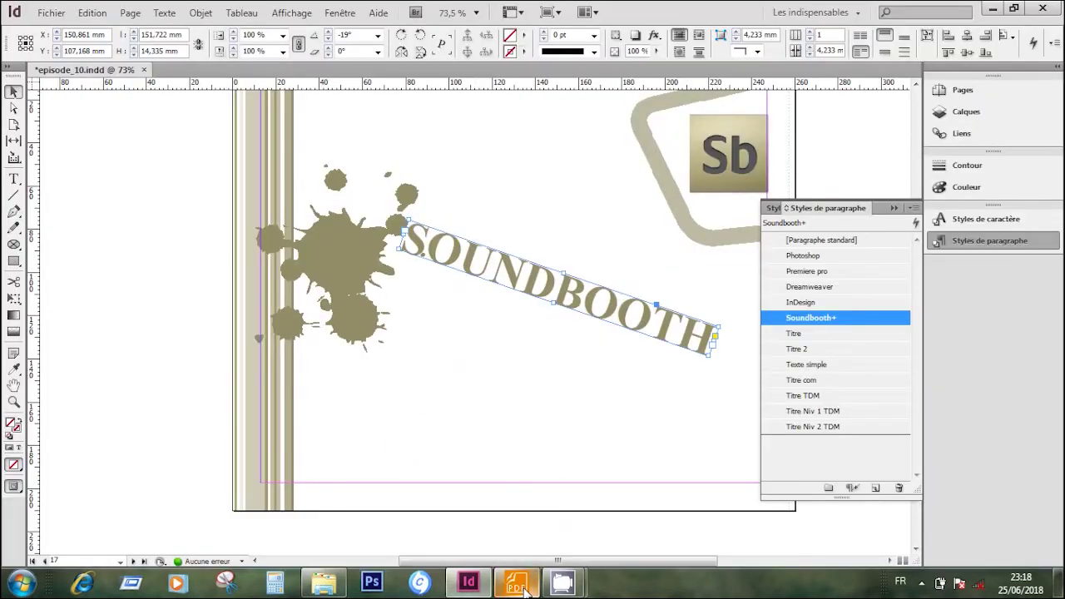
pyautogui.moveTo(720, 324); pyautogui.dragTo(670, 245)
pyautogui.moveTo(622, 284); pyautogui.dragTo(602, 340)
pyautogui.click(687, 379)
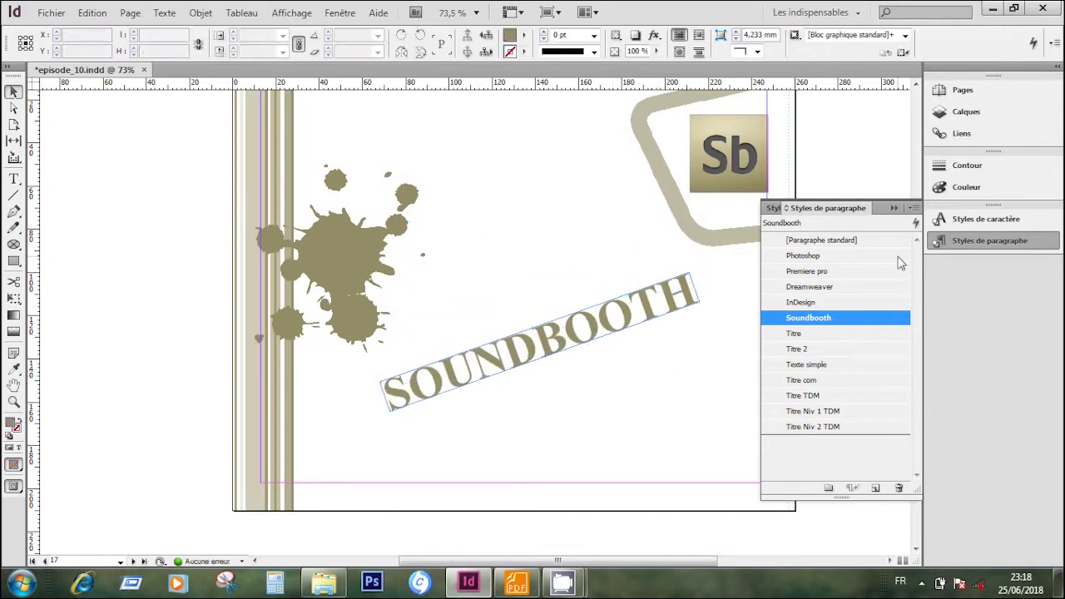
pyautogui.click(979, 243)
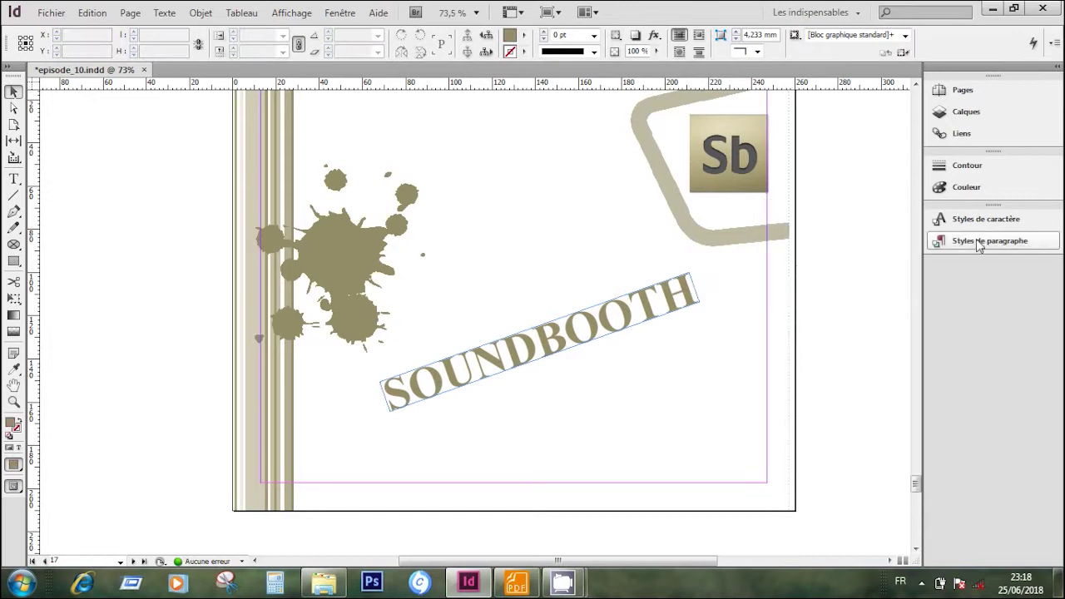
# Check the Soundbooth pages in Adobe.pdf, then add a text frame about 134 × 28.5 mm reading MIXAGE in style Titre 2 on page 18.
pyautogui.moveTo(915, 483); pyautogui.dragTo(915, 505)
pyautogui.click(516, 583)
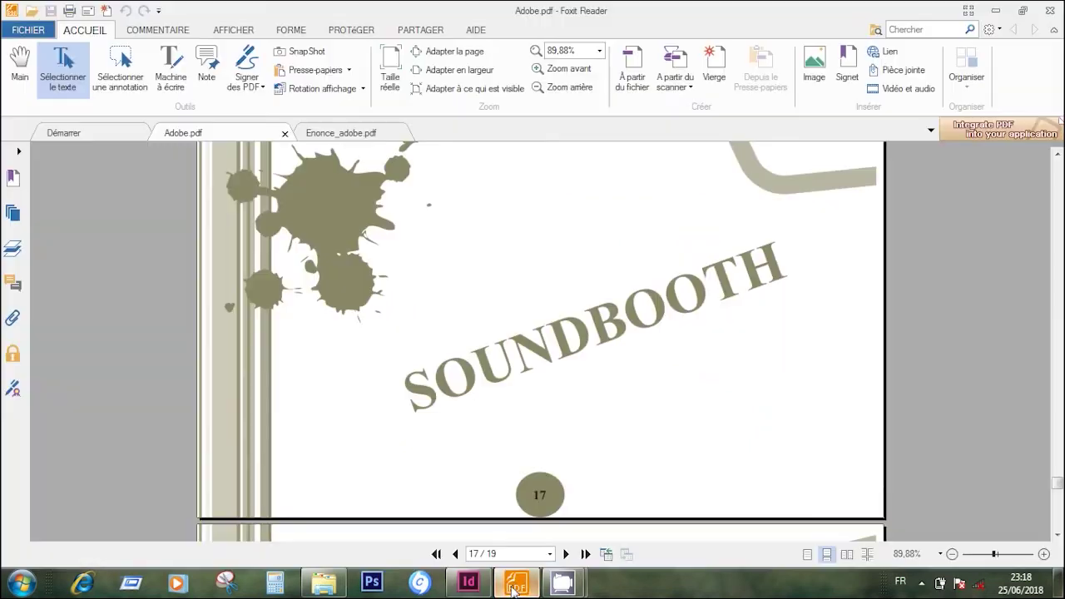
pyautogui.moveTo(1059, 485); pyautogui.dragTo(1058, 514)
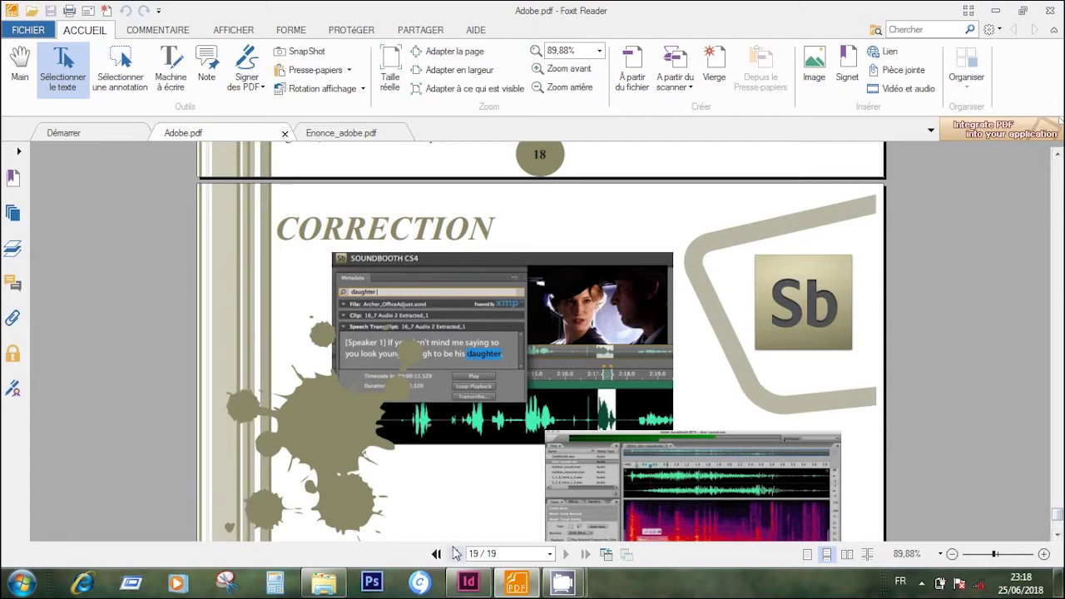
pyautogui.moveTo(517, 582)
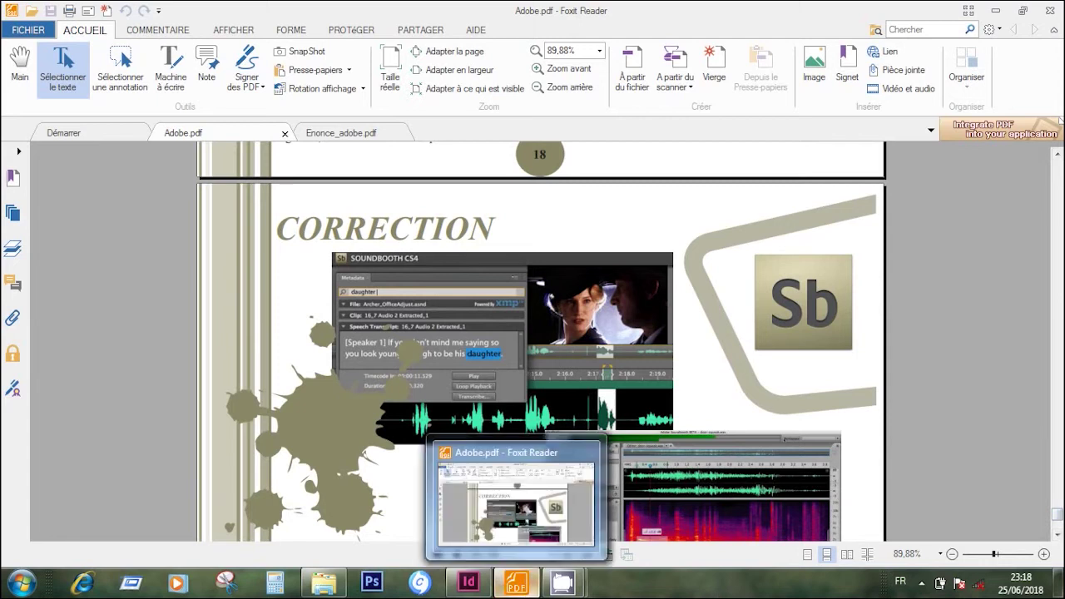
pyautogui.click(468, 583)
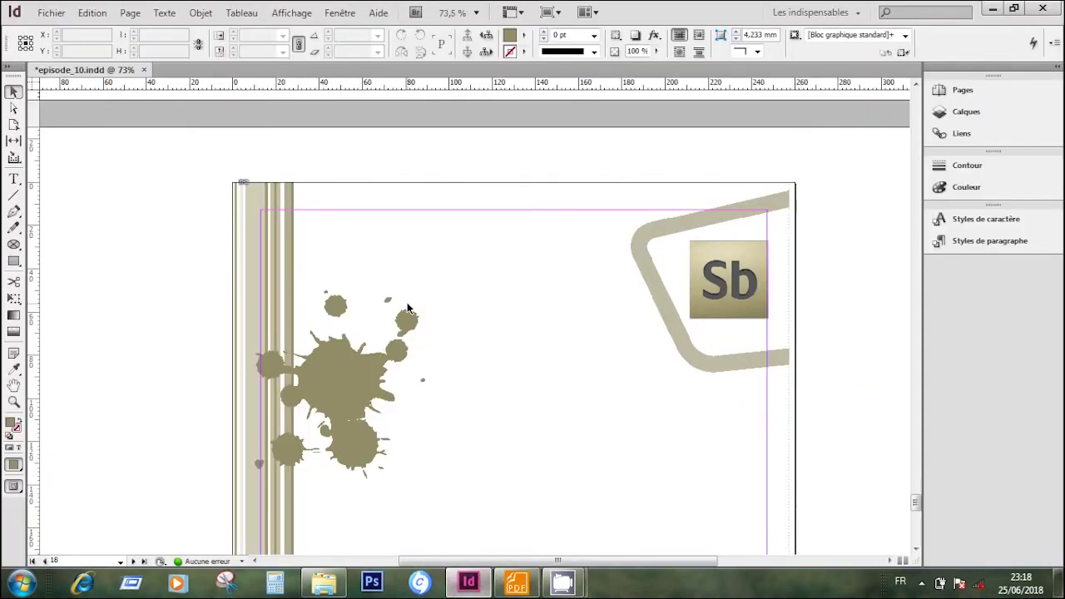
pyautogui.click(14, 178)
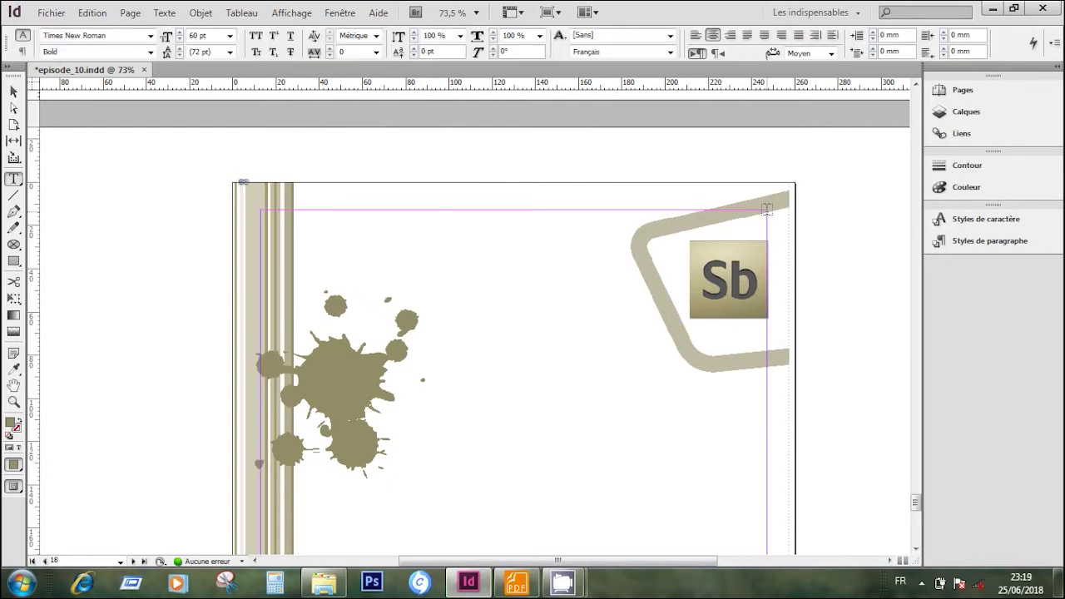
pyautogui.click(973, 241)
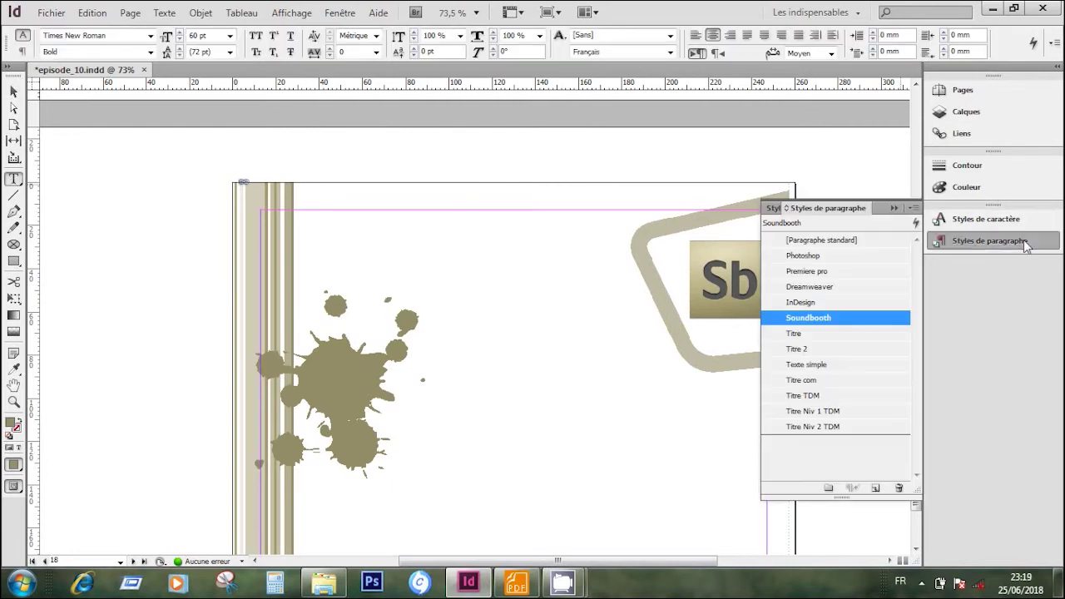
pyautogui.click(805, 350)
pyautogui.moveTo(304, 229); pyautogui.dragTo(593, 291)
pyautogui.write('MIXAGE')
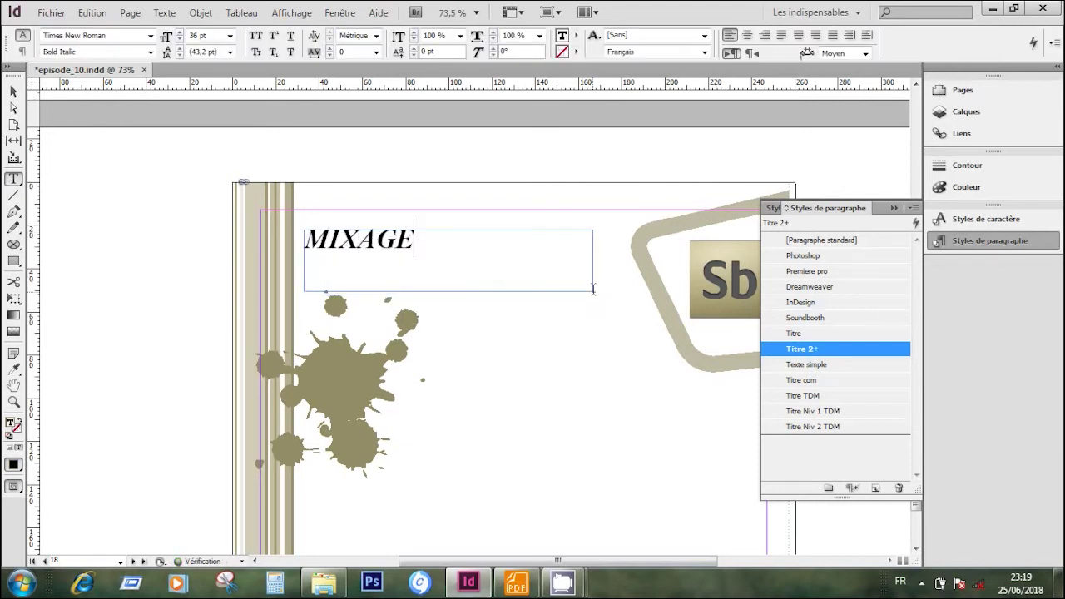
# Fit the MIXAGE frame to its content and move it to the top margin at about X 55.4 mm, Y 17 mm.
pyautogui.click(13, 91)
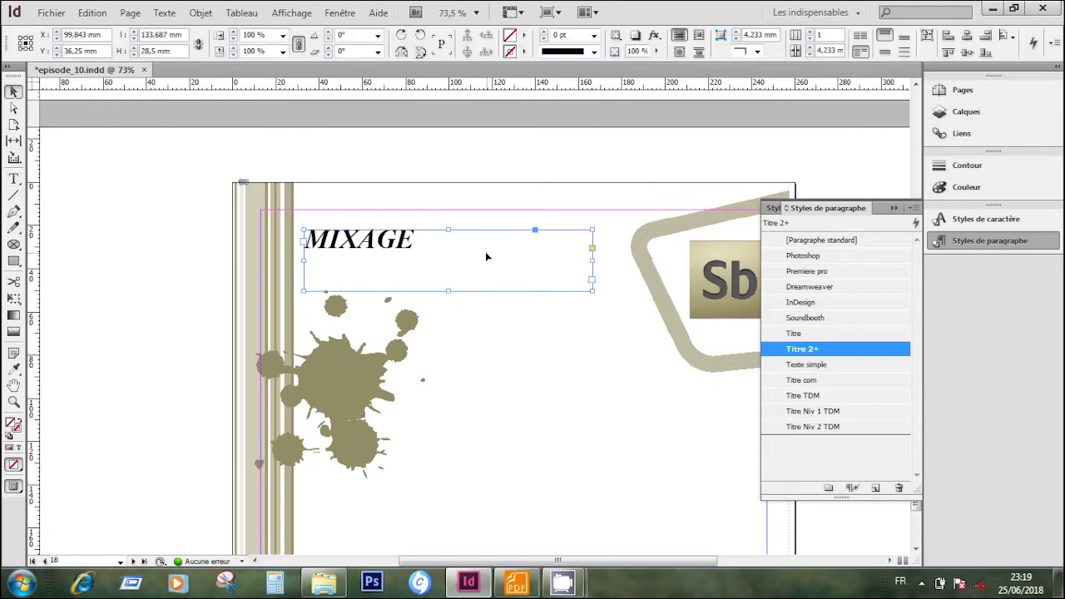
pyautogui.rightClick(487, 256)
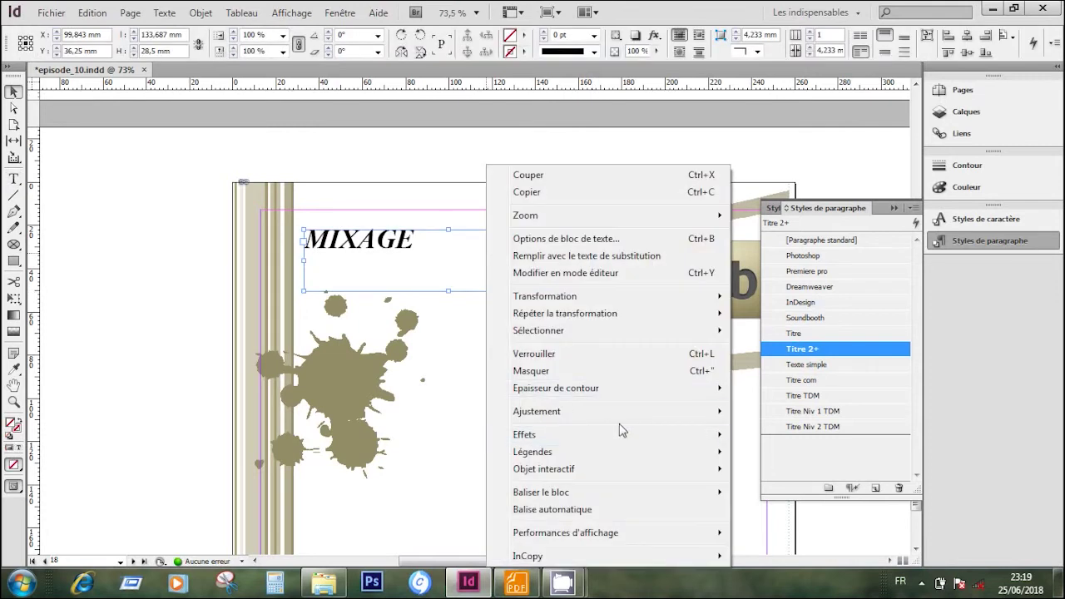
pyautogui.moveTo(634, 414)
pyautogui.click(758, 411)
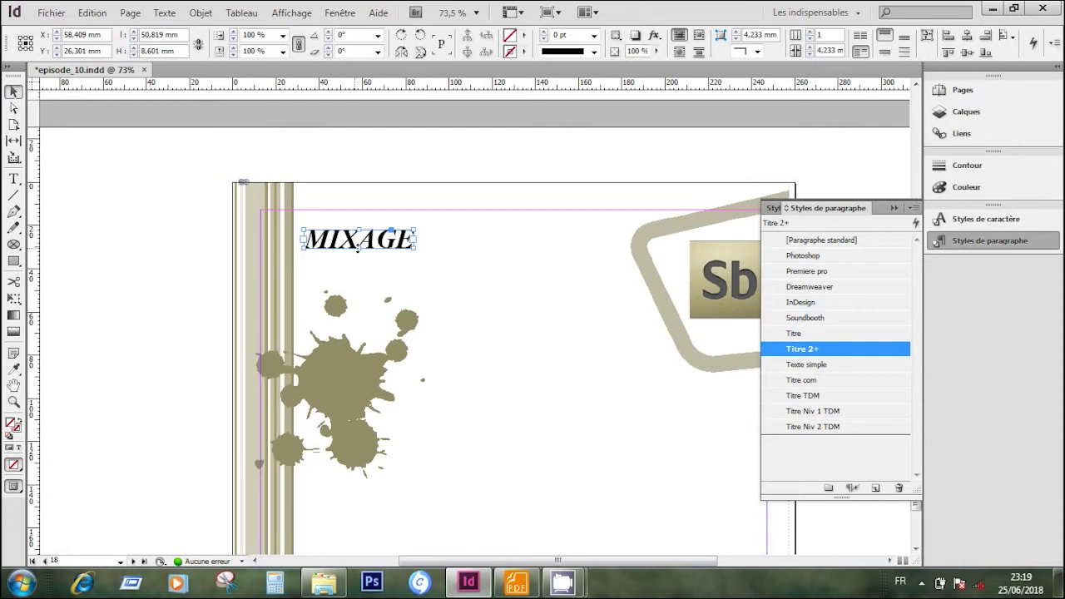
pyautogui.moveTo(347, 241); pyautogui.dragTo(340, 221)
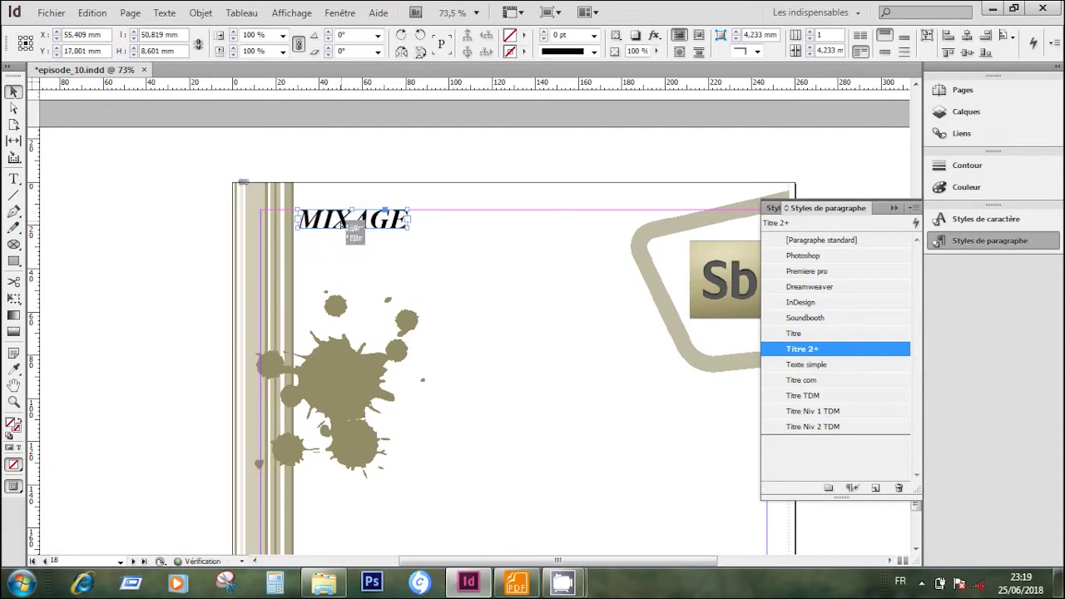
pyautogui.click(991, 241)
# Add a text frame about 154.5 × 24.5 mm at the top of page 19 containing the title CORRECTION.
pyautogui.moveTo(917, 505); pyautogui.dragTo(916, 528)
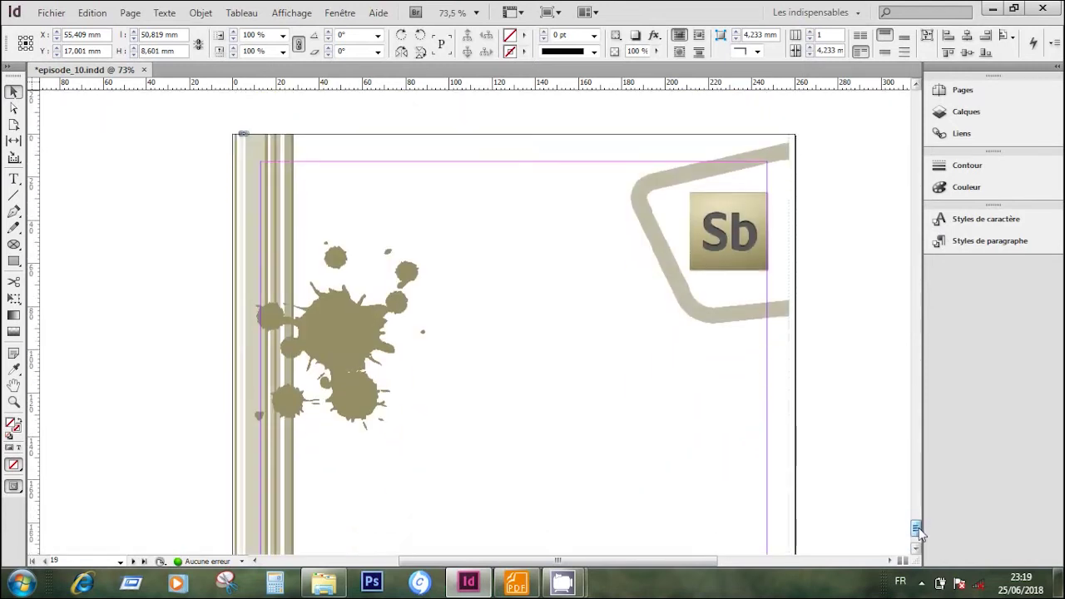
pyautogui.click(829, 434)
pyautogui.click(14, 179)
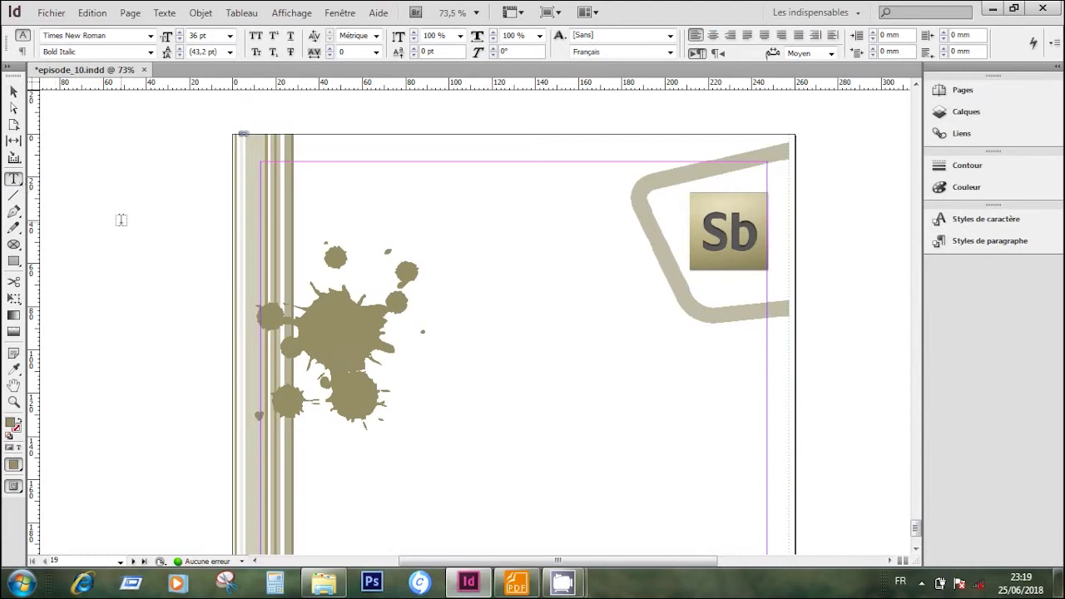
pyautogui.moveTo(298, 171); pyautogui.dragTo(632, 223)
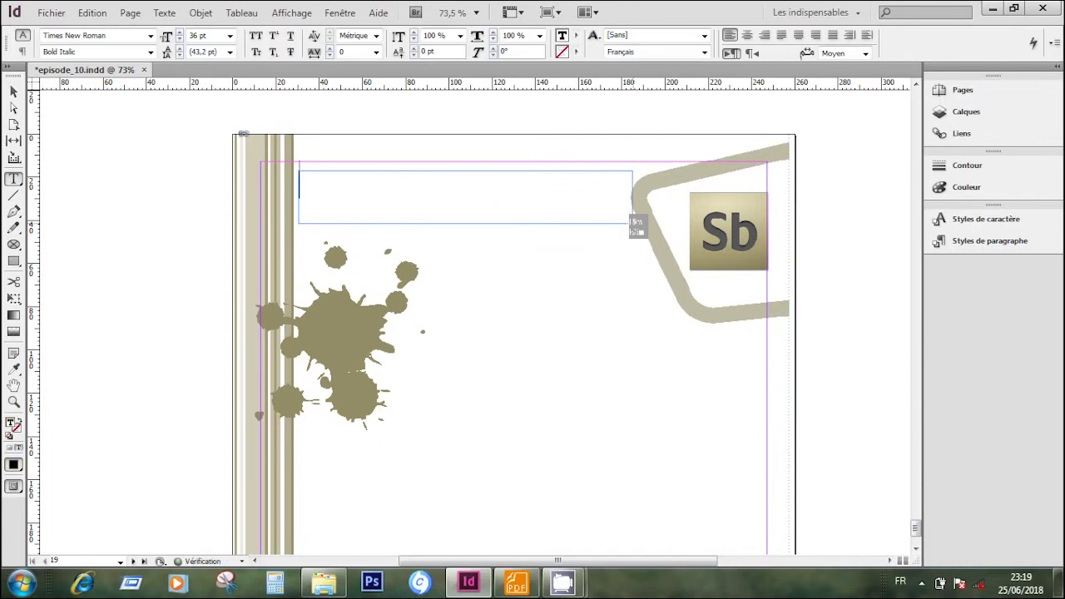
pyautogui.write('CORREC')
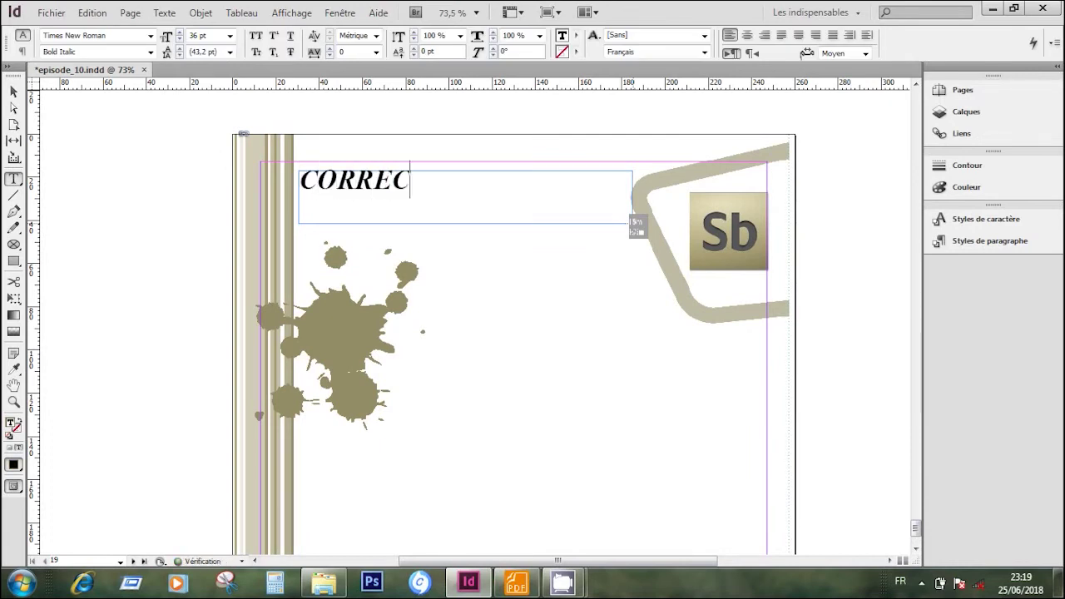
pyautogui.write('TION')
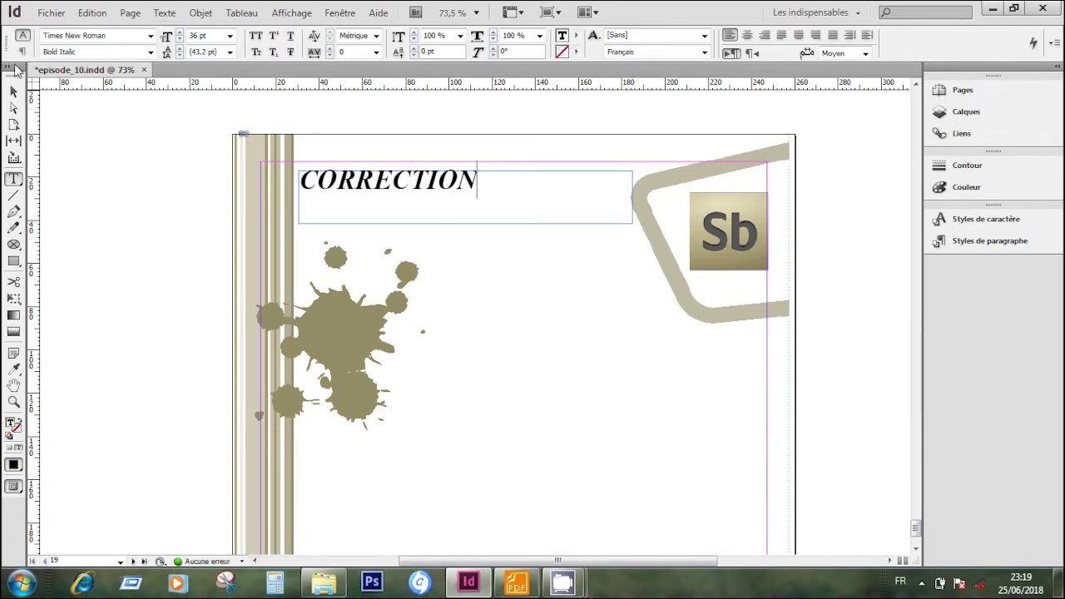
# Fit the CORRECTION frame to its content and move it to the top margin at about X 70.7 mm, Y 17 mm.
pyautogui.click(12, 96)
pyautogui.rightClick(407, 198)
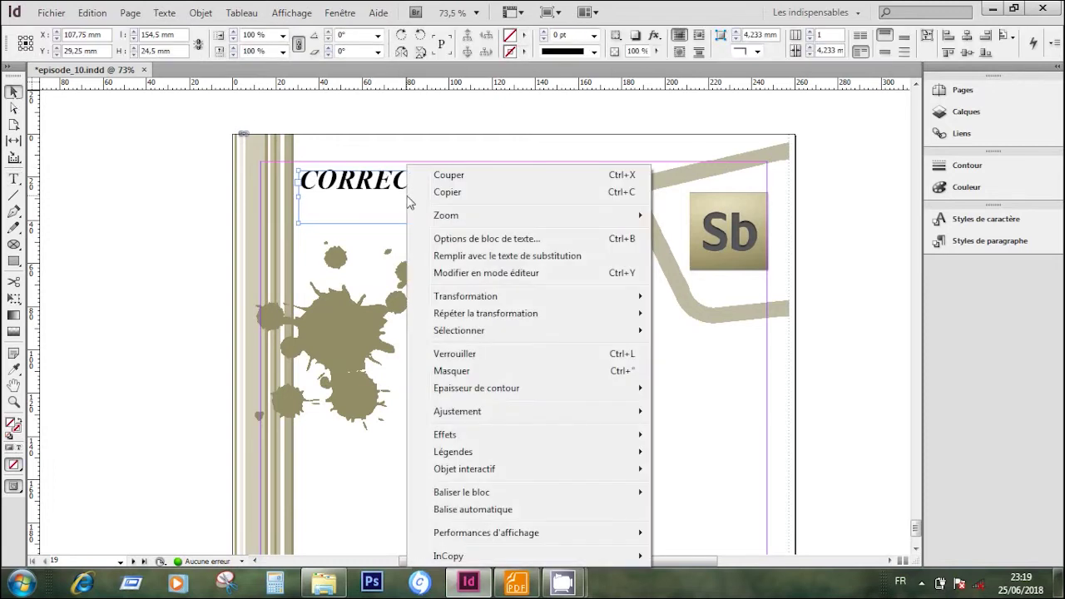
pyautogui.moveTo(531, 419)
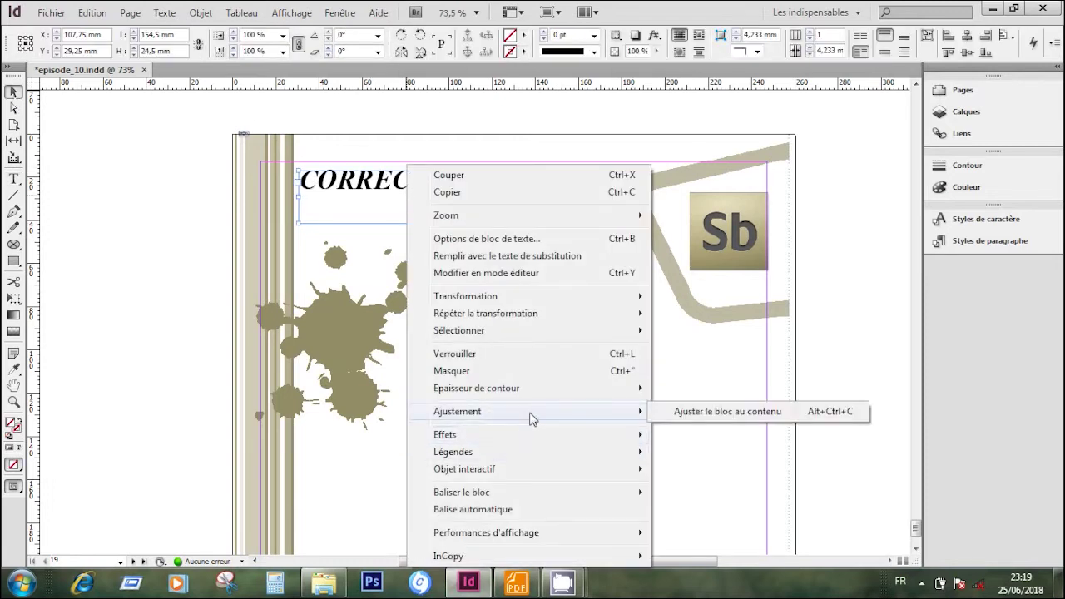
pyautogui.click(724, 411)
pyautogui.moveTo(430, 188); pyautogui.dragTo(428, 177)
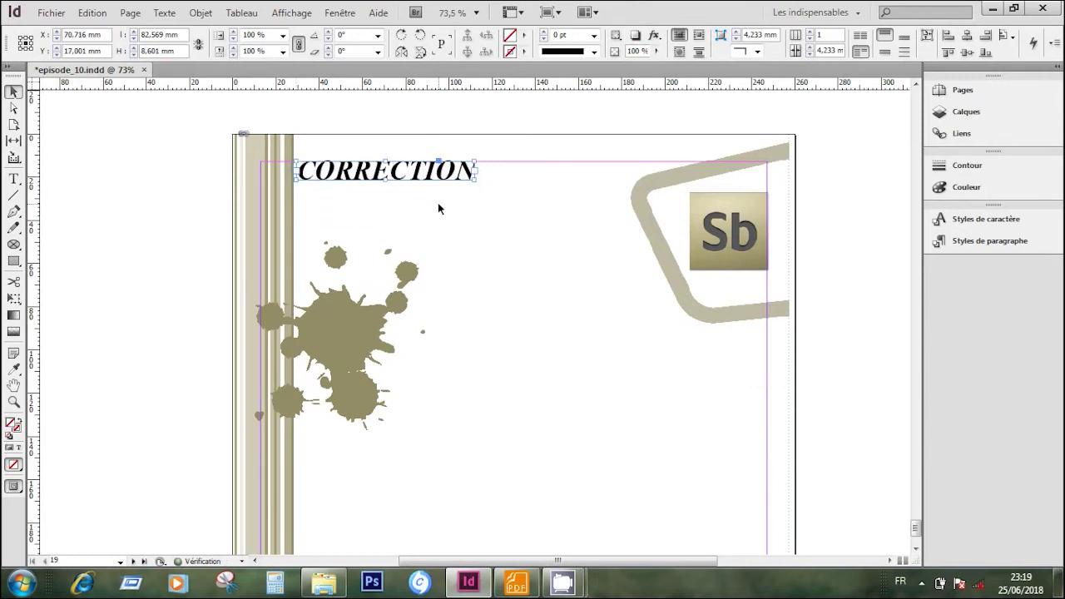
pyautogui.click(767, 378)
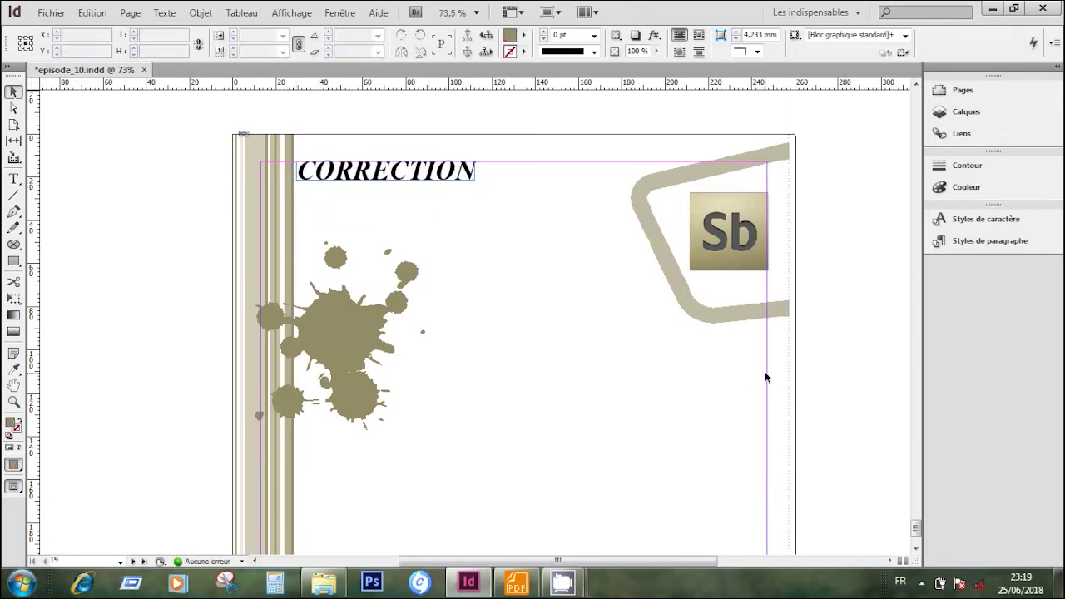
# Examine the AVANT and APRES captions on page 6 of Adobe.pdf and their style in the Enonce_adobe.pdf table.
pyautogui.click(516, 583)
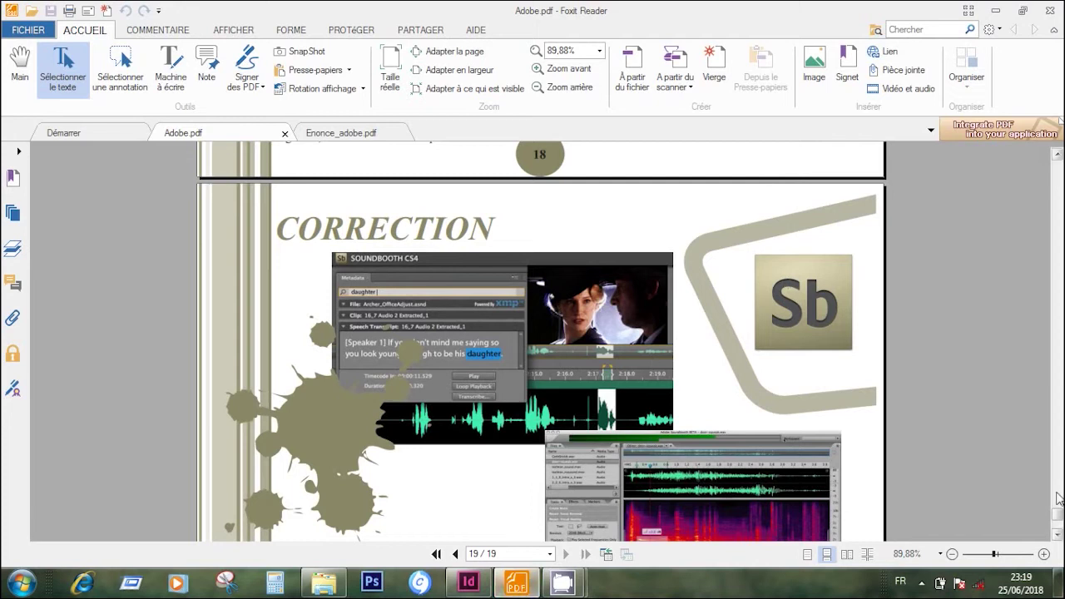
pyautogui.moveTo(1058, 516); pyautogui.dragTo(1059, 519)
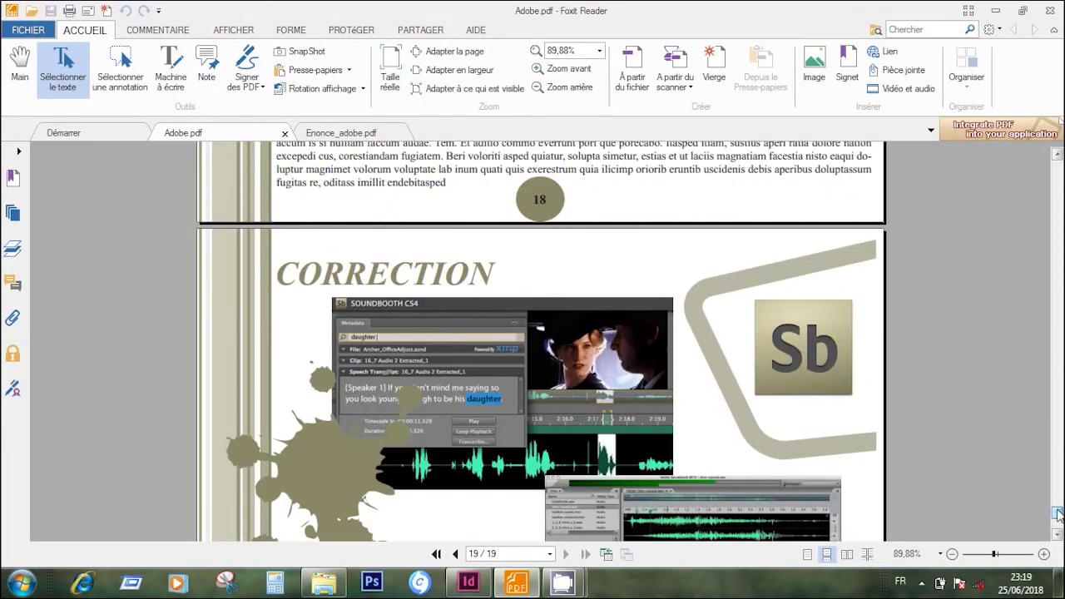
pyautogui.click(363, 135)
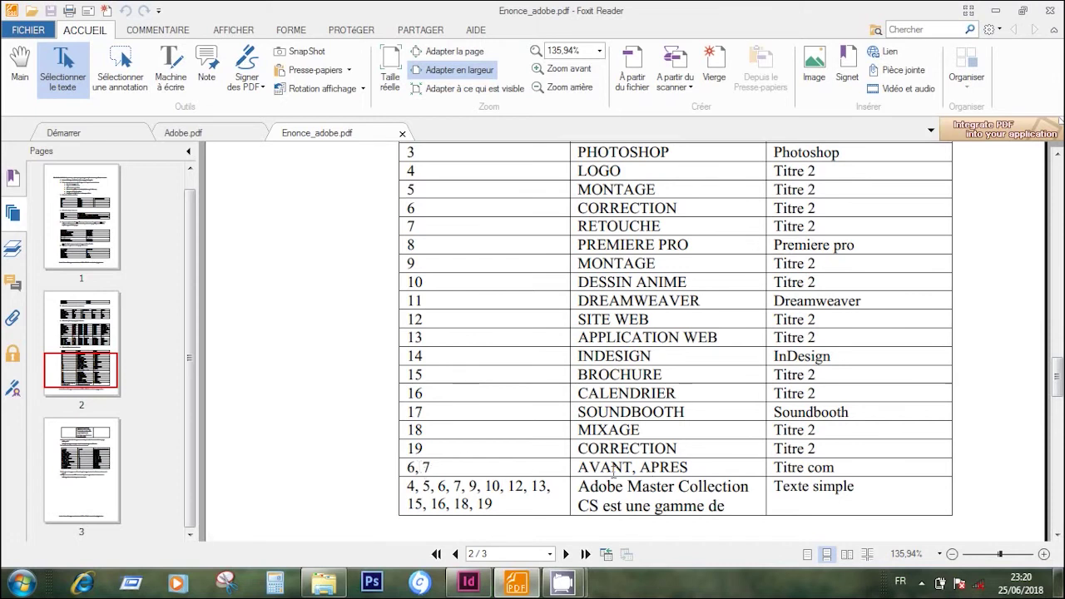
pyautogui.click(197, 134)
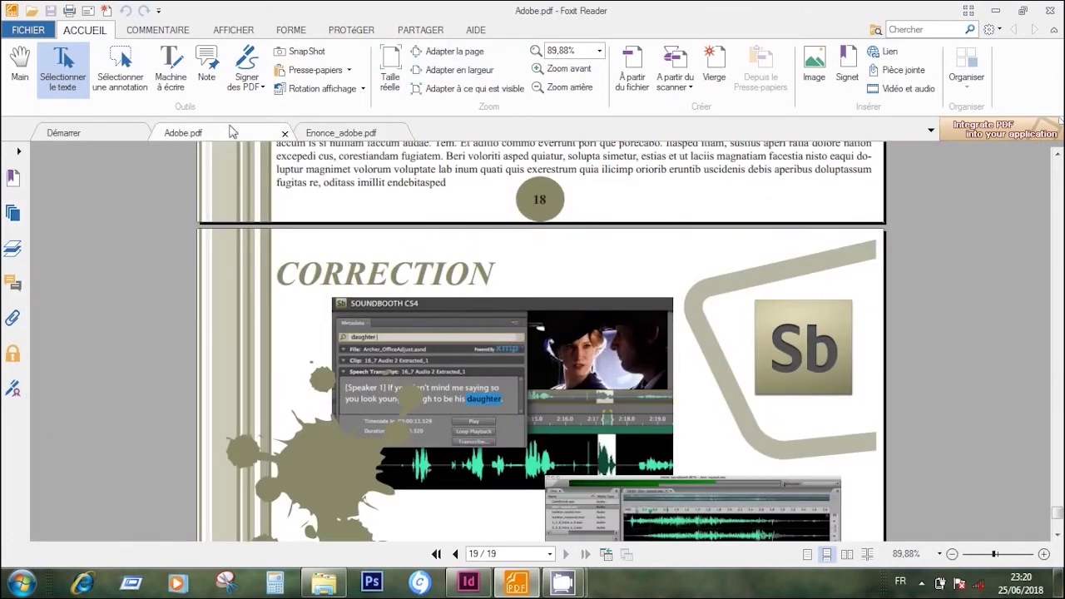
pyautogui.moveTo(1058, 516); pyautogui.dragTo(1060, 268)
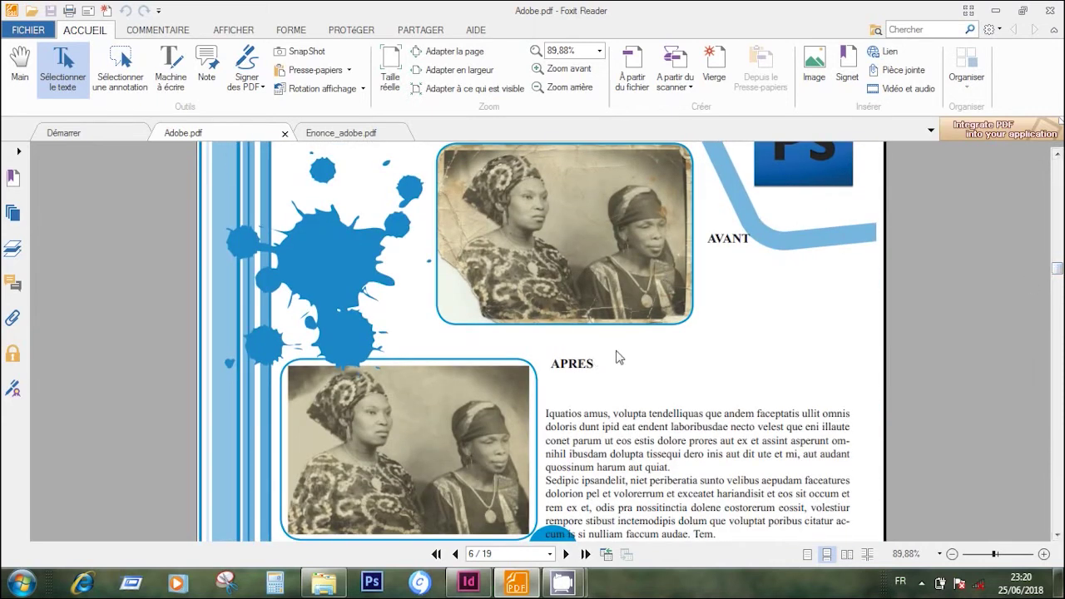
pyautogui.click(337, 135)
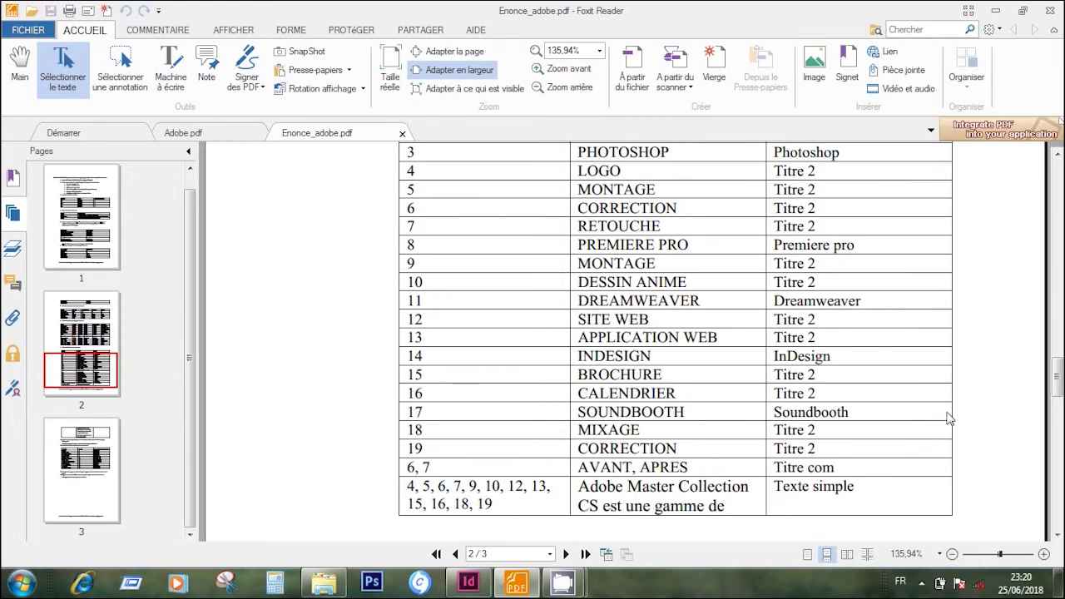
# Switch to InDesign and go to page 6 of episode_10.indd.
pyautogui.click(471, 585)
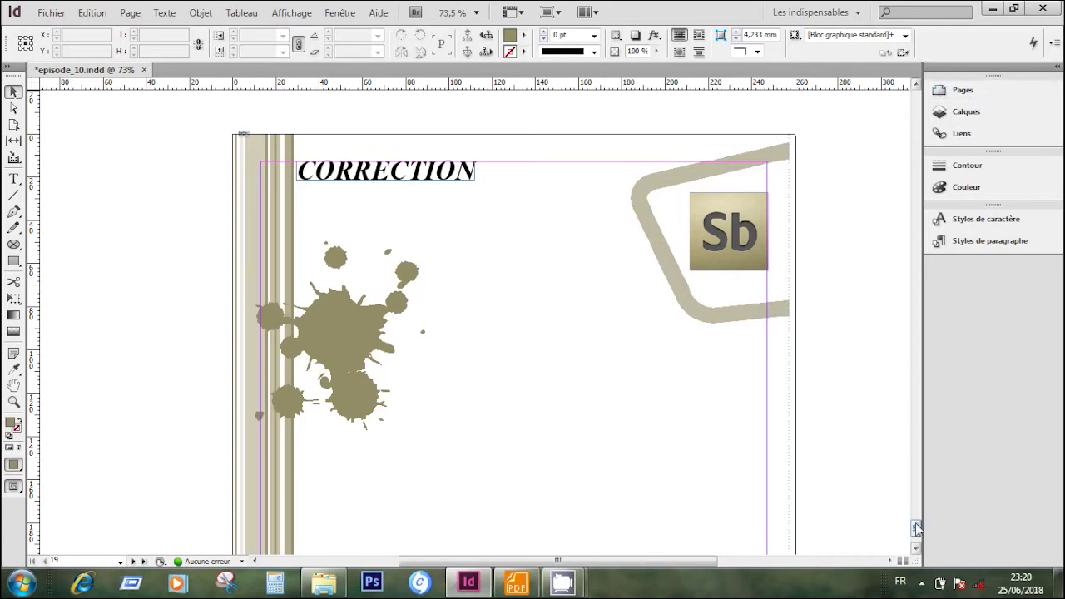
pyautogui.click(977, 94)
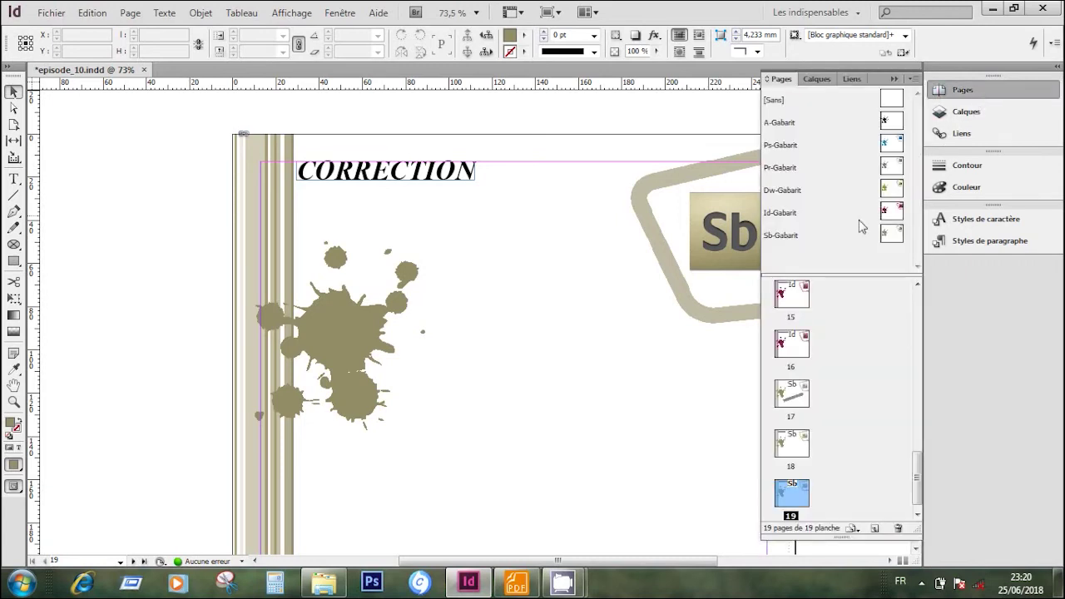
pyautogui.moveTo(917, 487); pyautogui.dragTo(917, 315)
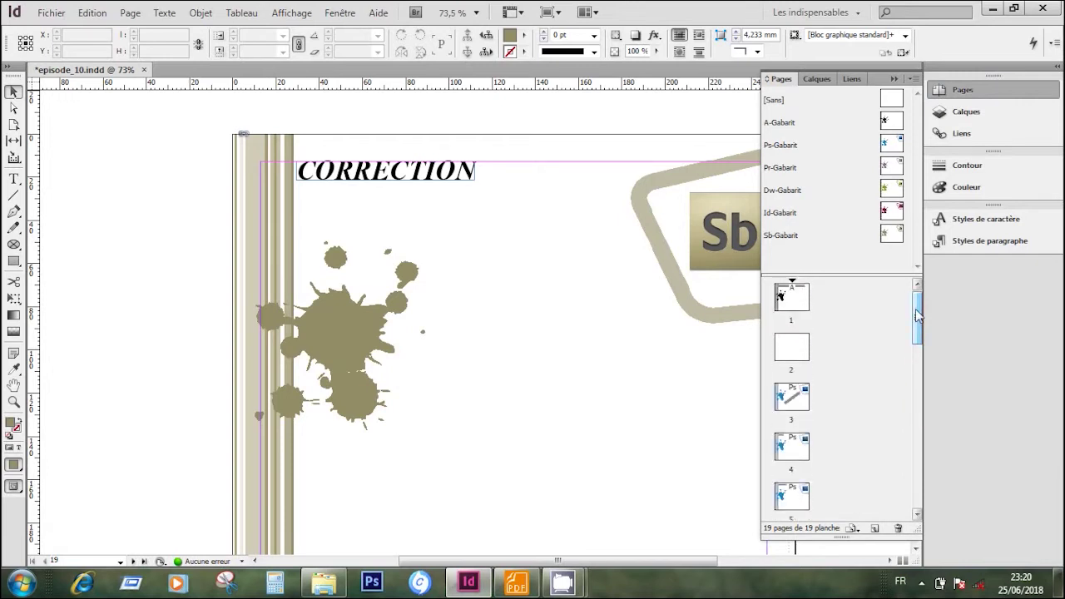
pyautogui.click(917, 515)
pyautogui.click(917, 515)
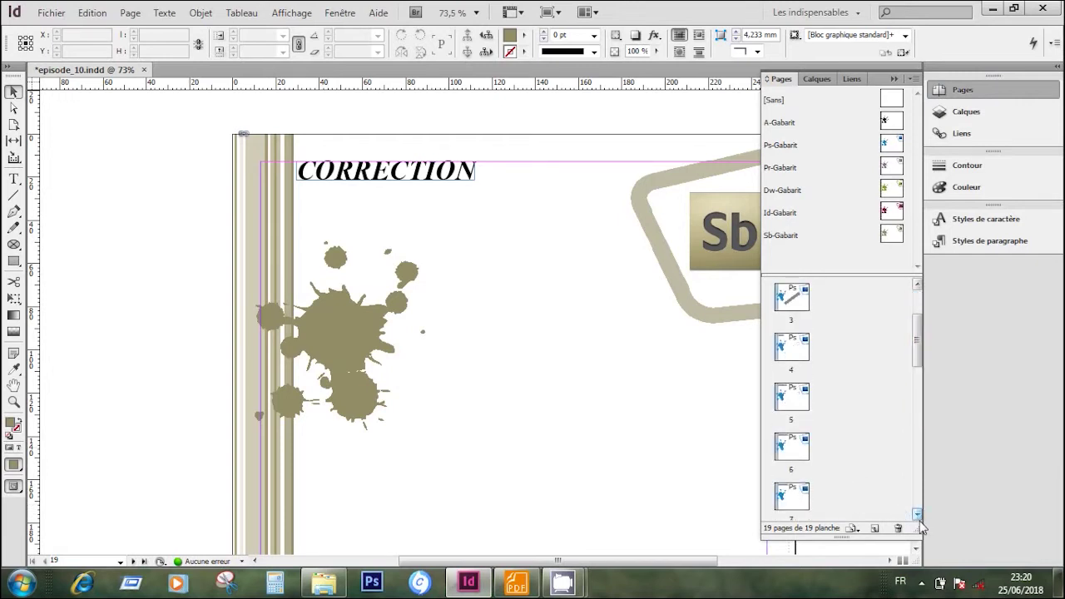
pyautogui.doubleClick(795, 457)
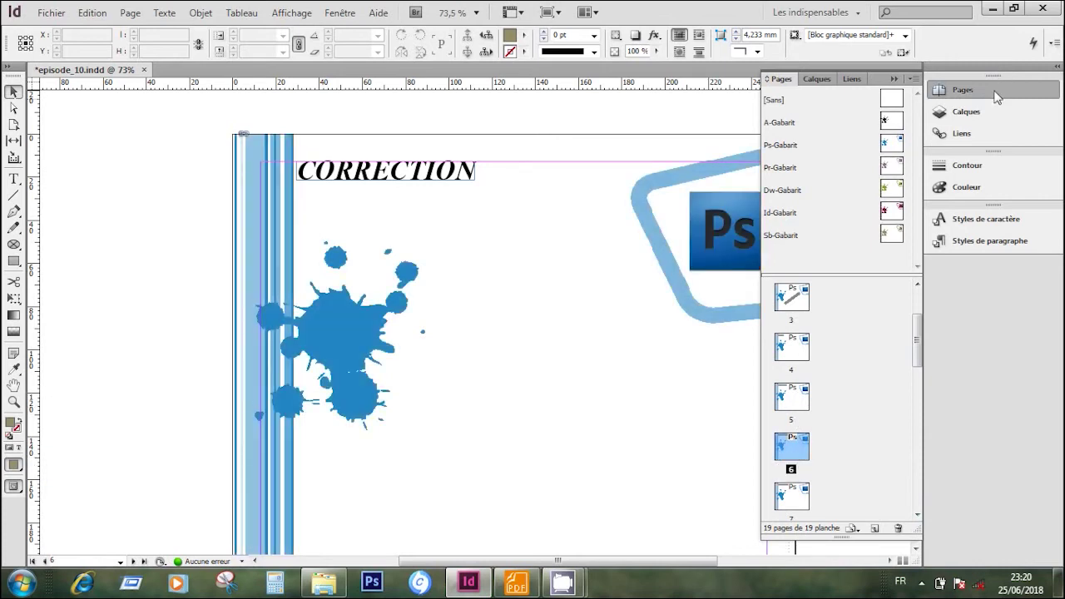
pyautogui.click(859, 325)
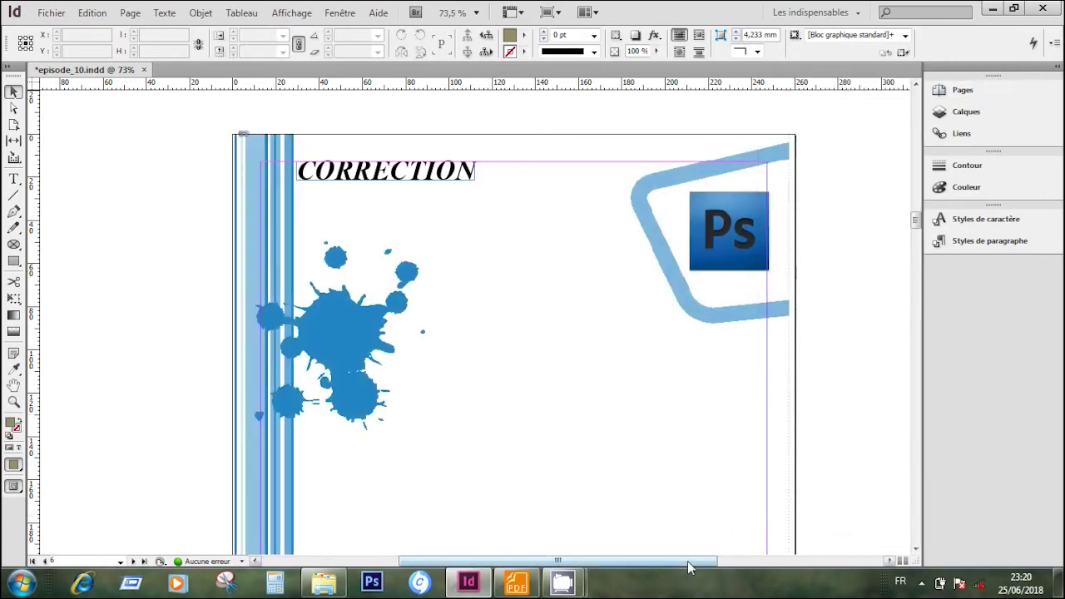
pyautogui.moveTo(682, 560); pyautogui.dragTo(690, 560)
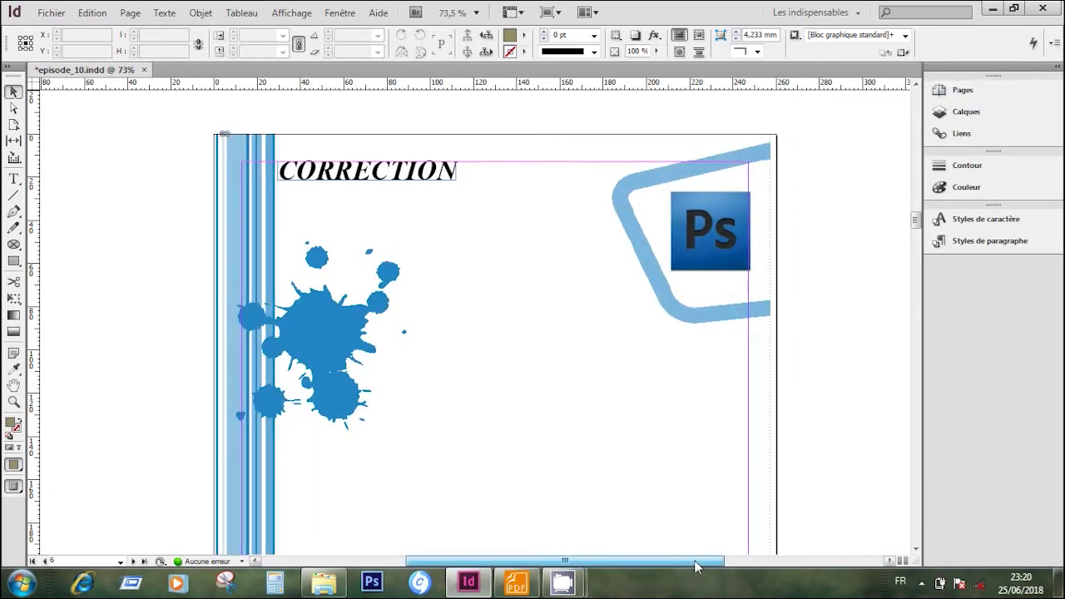
# Add a text frame about 71 × 19.5 mm in the middle of page 6 containing AVANT in the Titre com paragraph style.
pyautogui.click(15, 178)
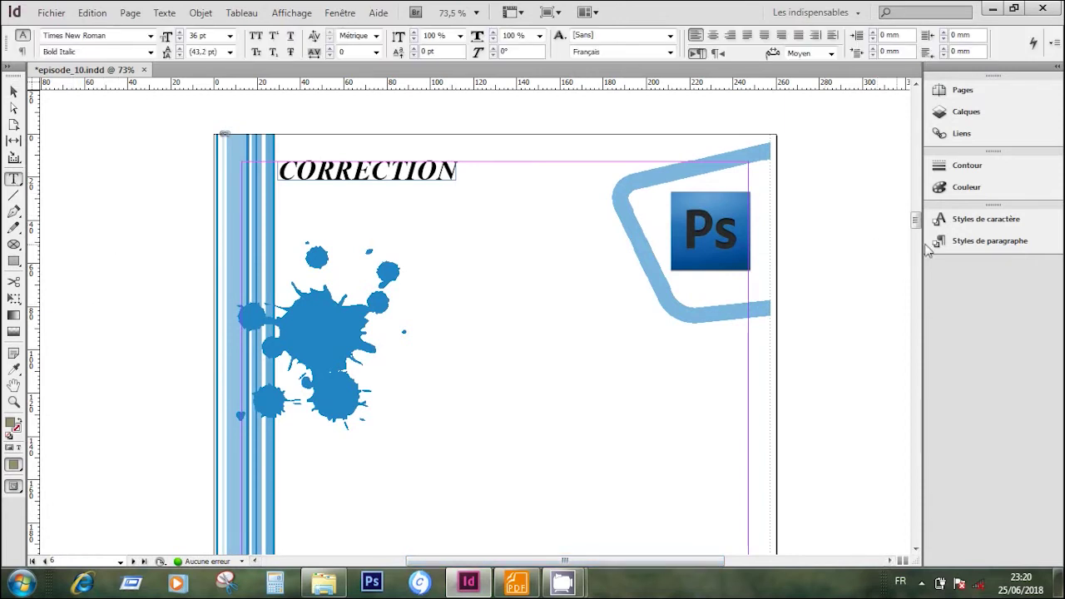
pyautogui.click(1012, 241)
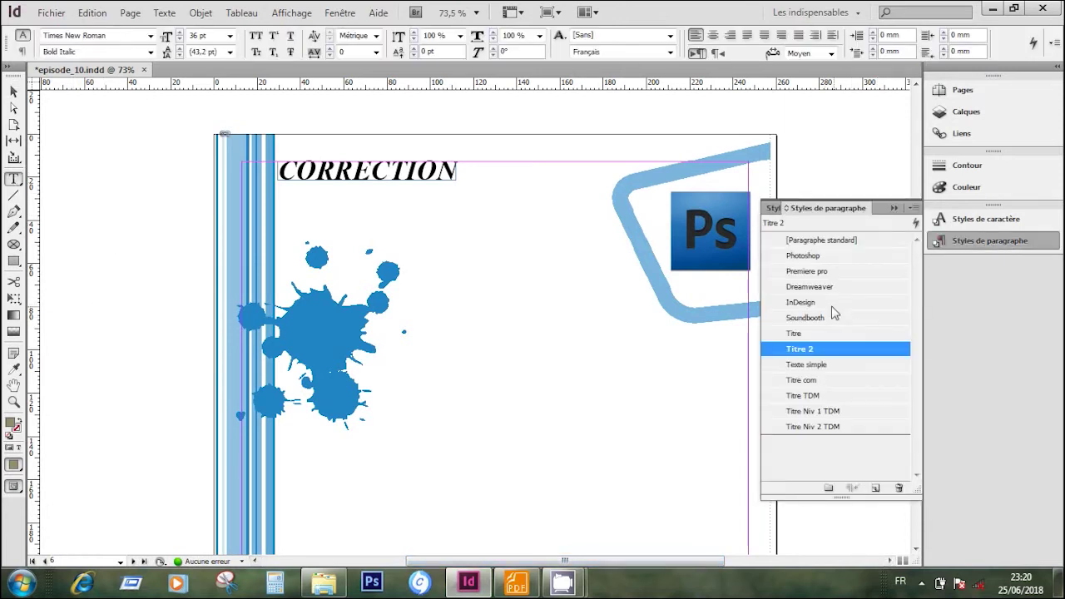
pyautogui.click(823, 380)
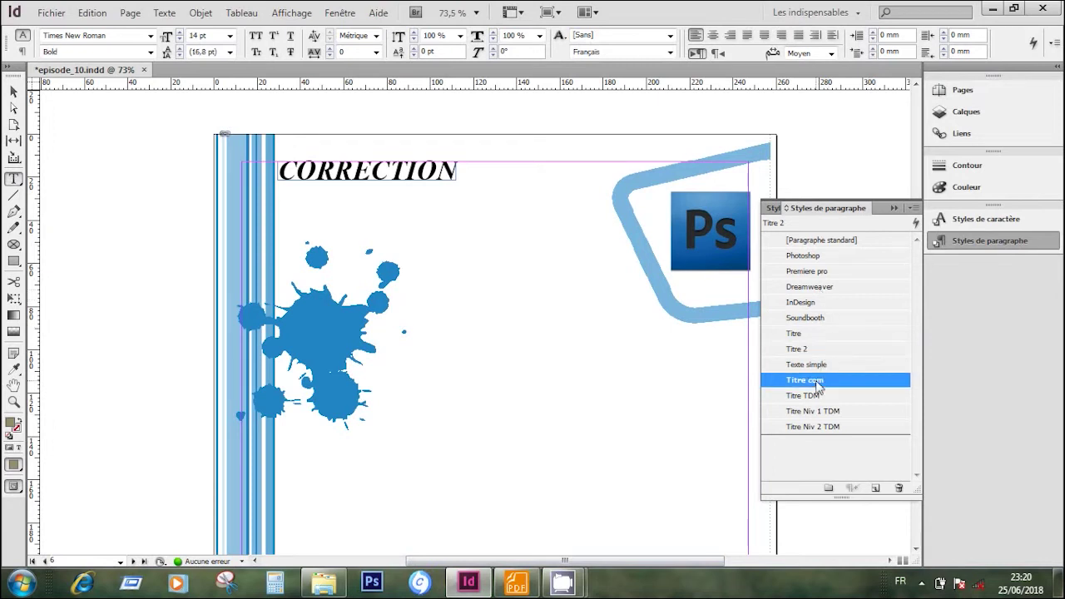
pyautogui.moveTo(428, 350); pyautogui.dragTo(582, 392)
pyautogui.write('AVANT')
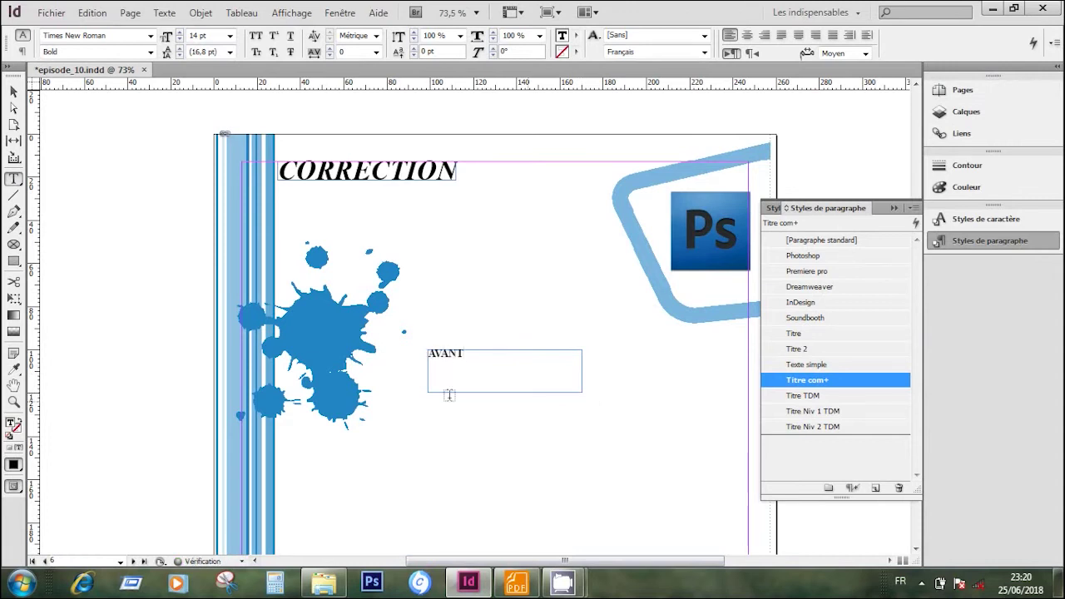
# Fit the AVANT frame to its content.
pyautogui.click(13, 91)
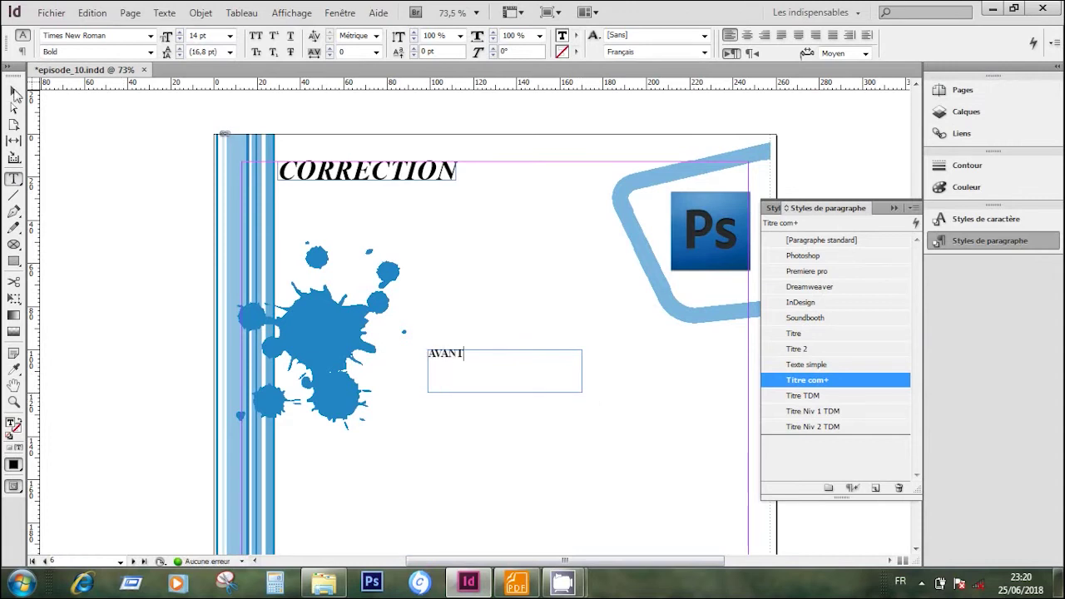
pyautogui.rightClick(475, 374)
pyautogui.moveTo(683, 414)
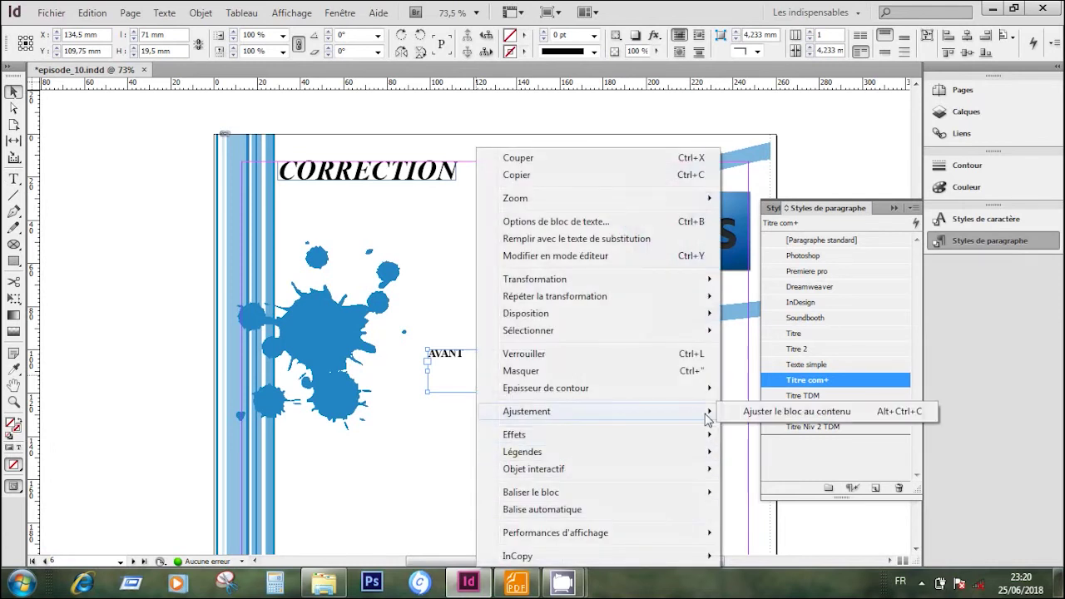
pyautogui.click(782, 412)
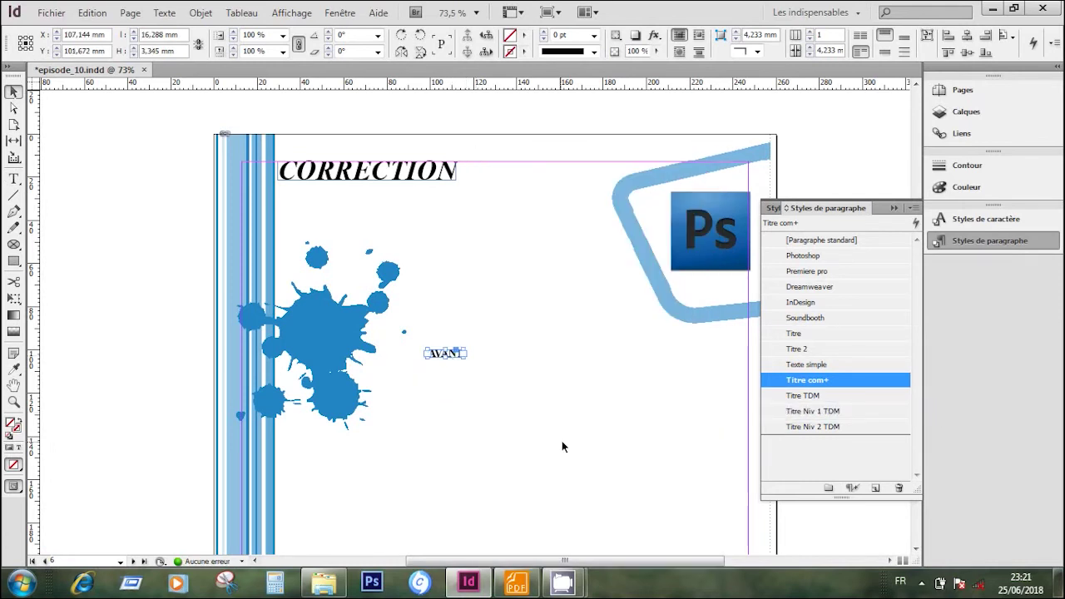
pyautogui.click(103, 315)
# Add a text frame about 50 × 19.8 mm to the right of AVANT containing APRES in the Titre com style.
pyautogui.click(14, 179)
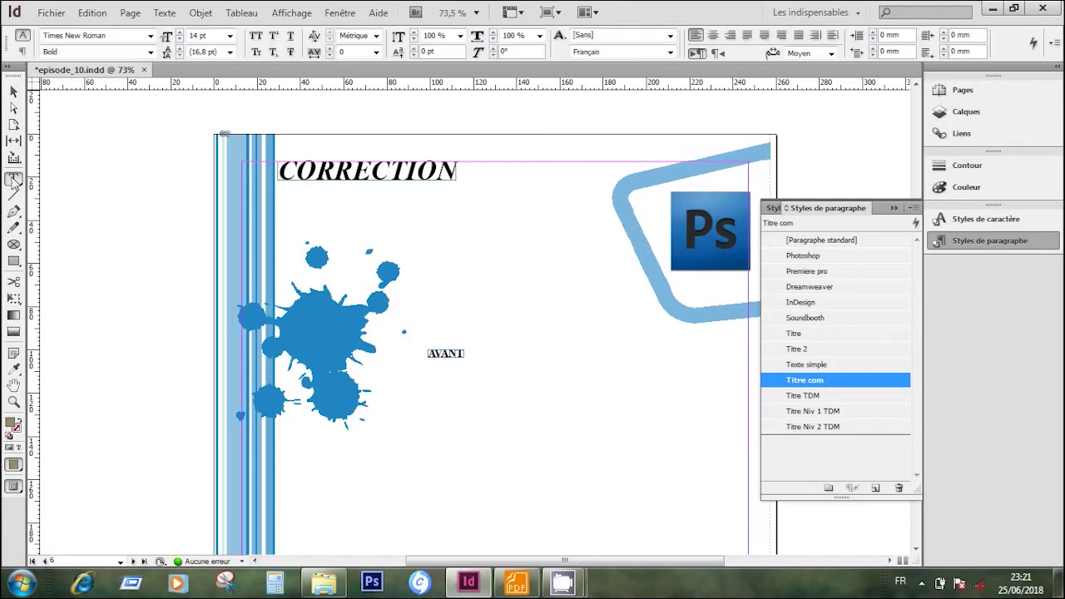
pyautogui.moveTo(626, 353); pyautogui.dragTo(735, 397)
pyautogui.write('APRES')
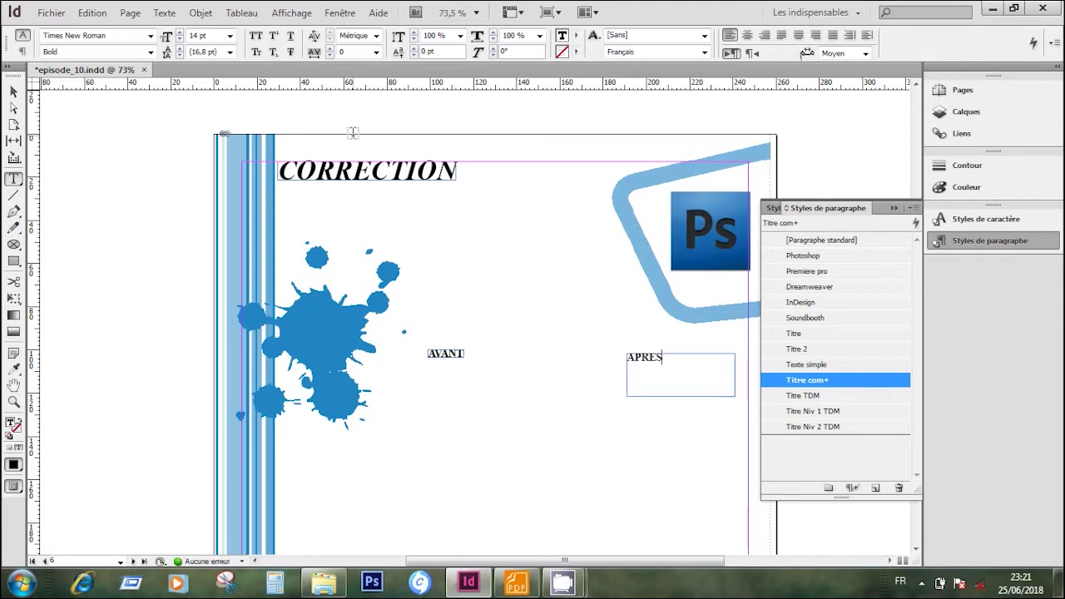
pyautogui.press('Escape')
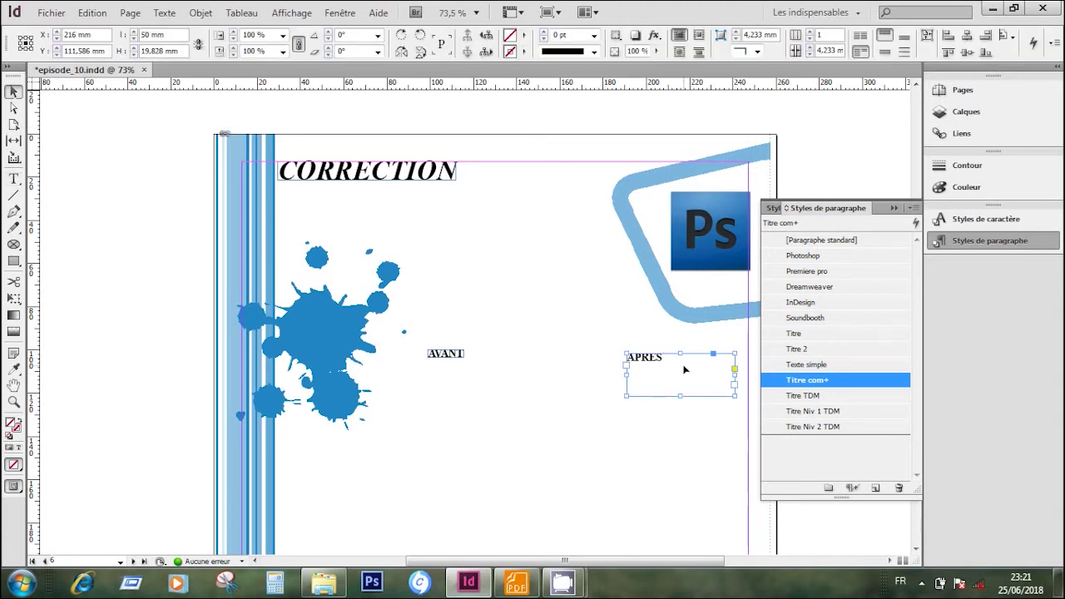
# Fit the APRES frame to its content and move it to about X 192.1 mm, Y 123.2 mm.
pyautogui.rightClick(684, 369)
pyautogui.moveTo(769, 324)
pyautogui.moveTo(778, 414)
pyautogui.click(619, 411)
pyautogui.click(613, 430)
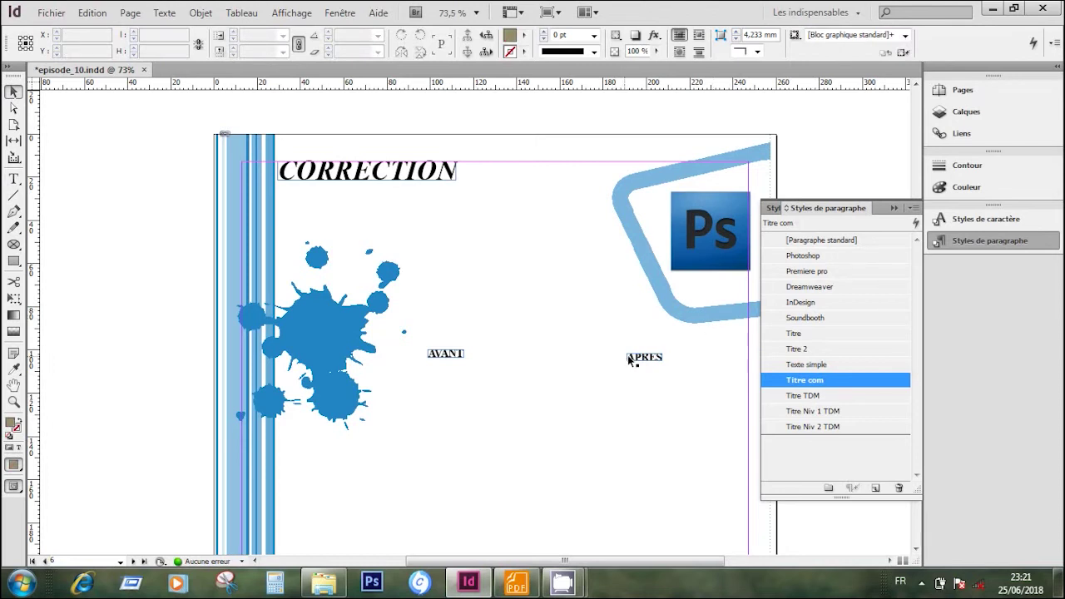
pyautogui.moveTo(630, 359); pyautogui.dragTo(614, 402)
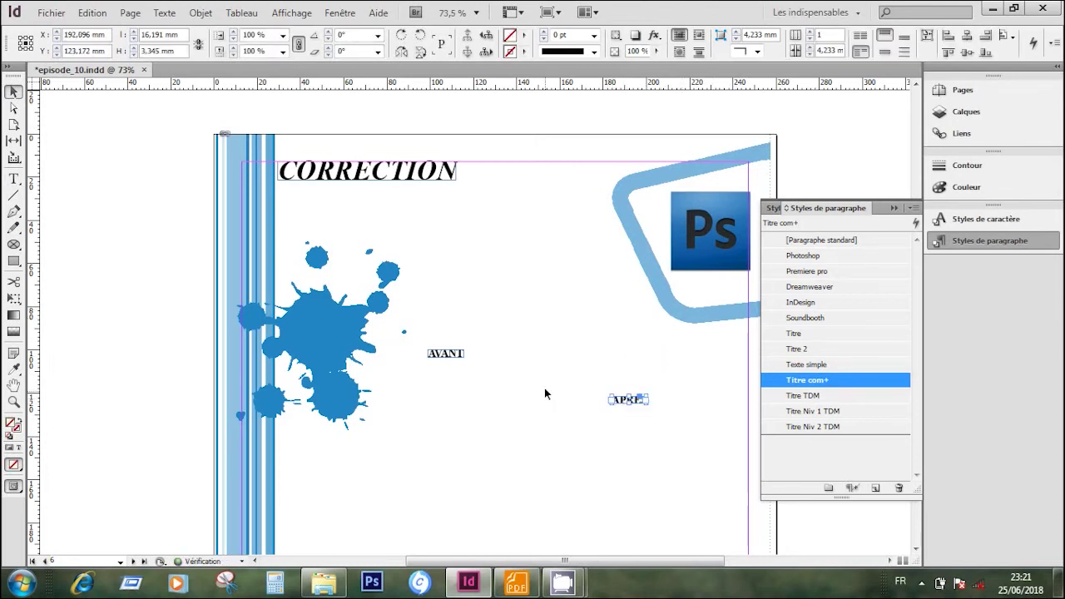
pyautogui.click(542, 393)
# Copy the AVANT and APRES frames together from page 6 and paste them on page 7.
pyautogui.moveTo(434, 325); pyautogui.dragTo(690, 455)
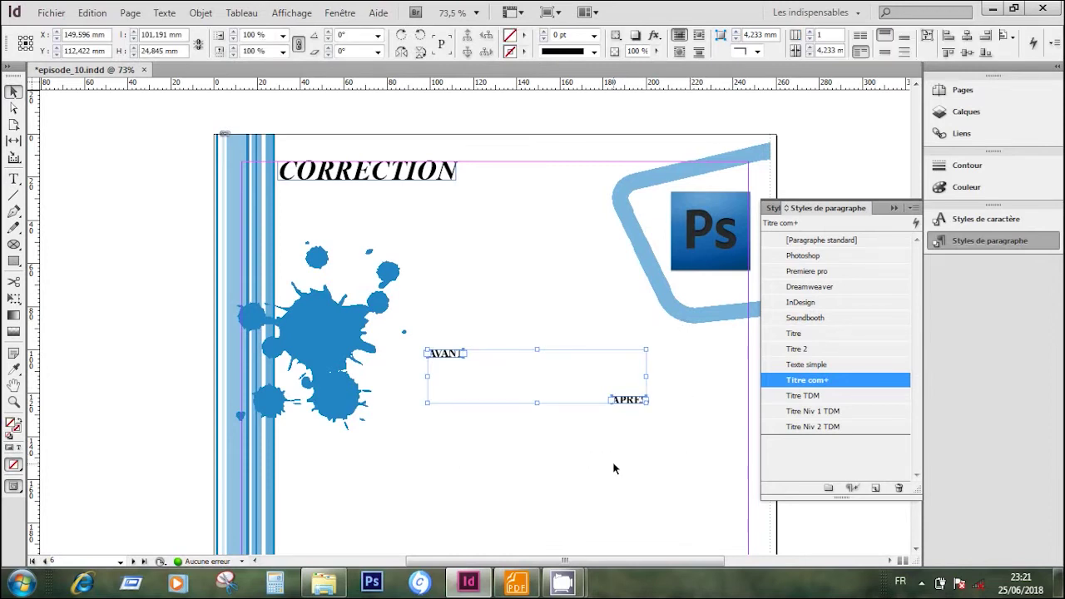
pyautogui.click(957, 243)
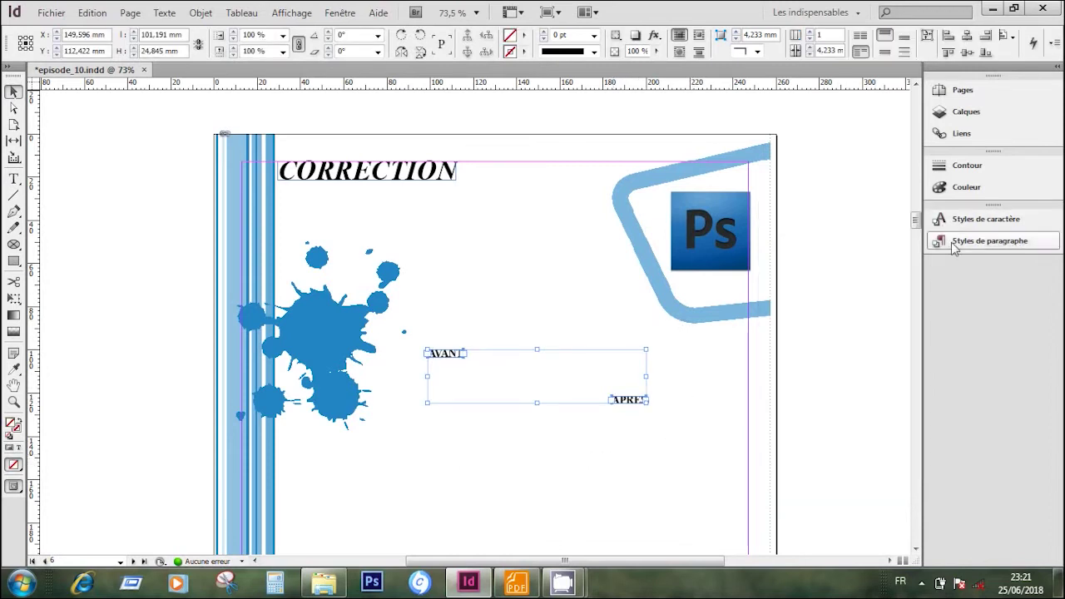
pyautogui.scroll(-10, 918, 223)
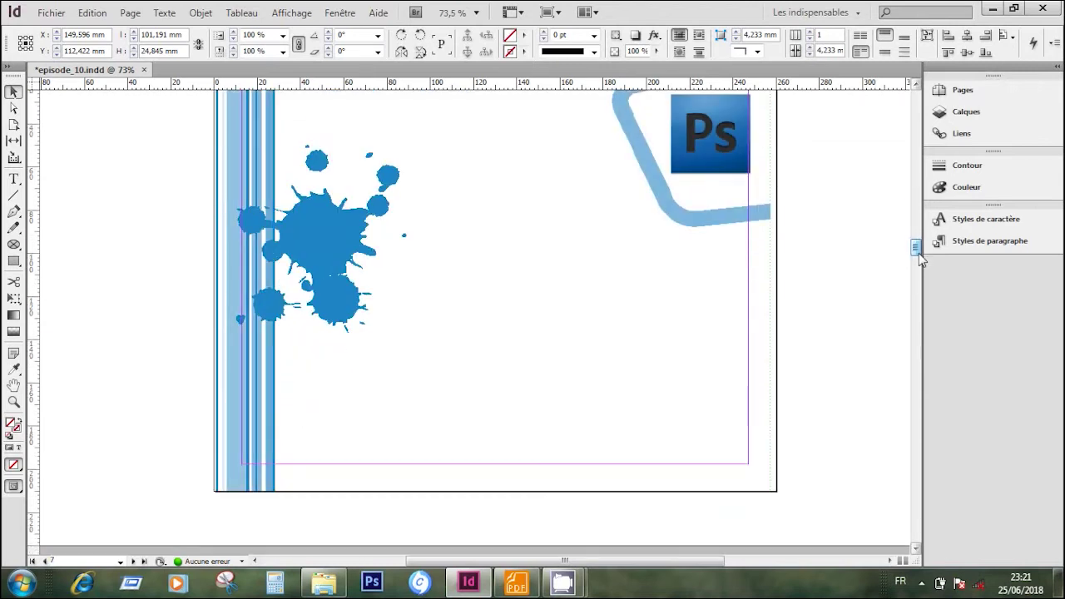
pyautogui.hotkey('ctrl', 'v')
pyautogui.click(692, 330)
# On page 7, move APRES to about X 208.1 mm, Y 158.2 mm and AVANT to about X 100.6 mm, Y 101.2 mm.
pyautogui.moveTo(524, 318); pyautogui.dragTo(612, 358)
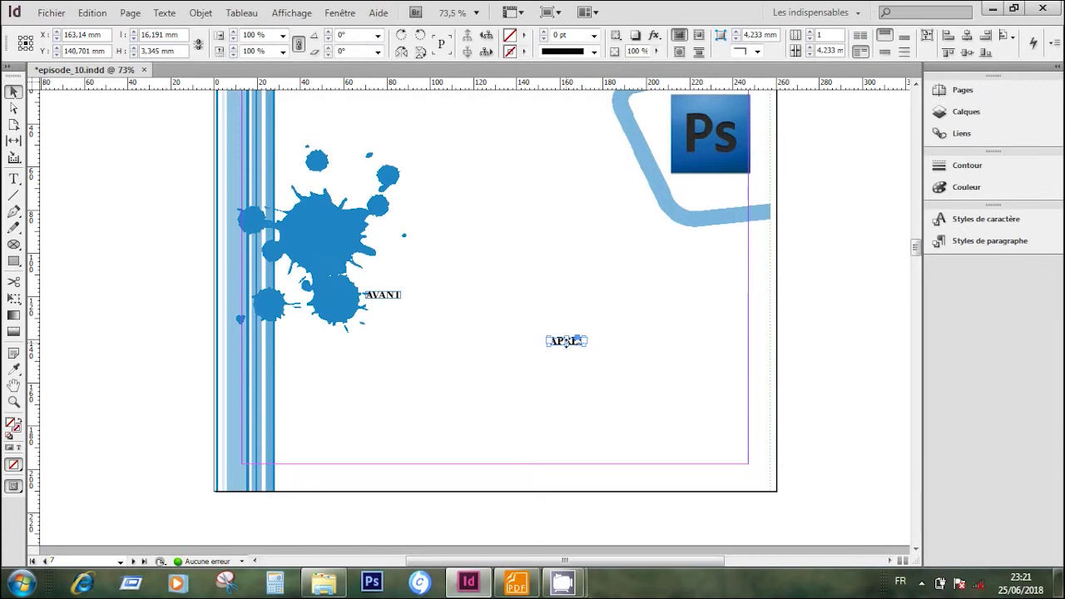
pyautogui.moveTo(572, 345); pyautogui.dragTo(670, 381)
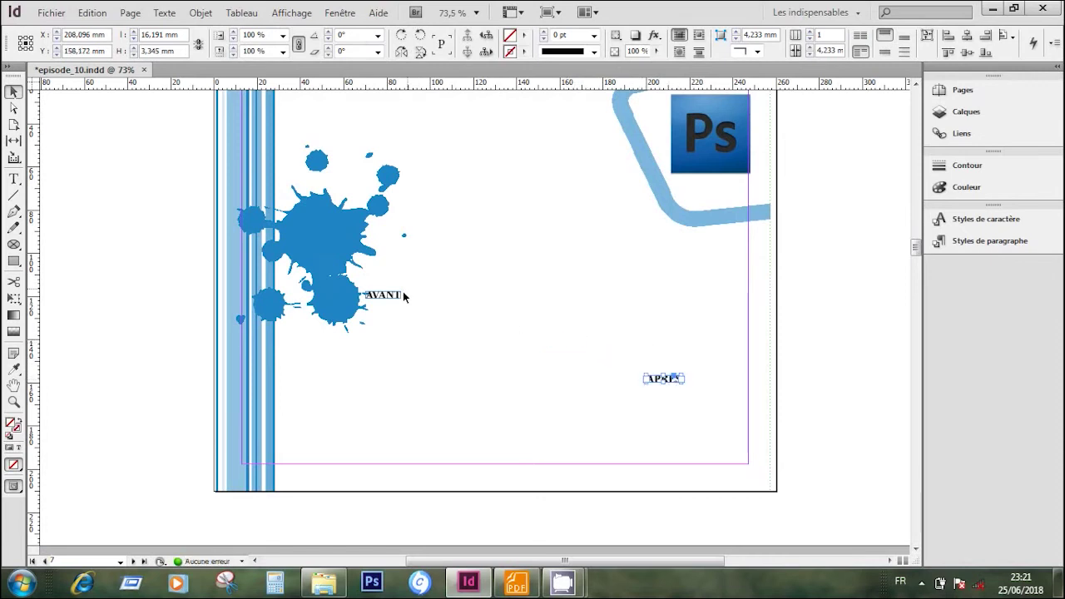
pyautogui.moveTo(394, 299); pyautogui.dragTo(443, 260)
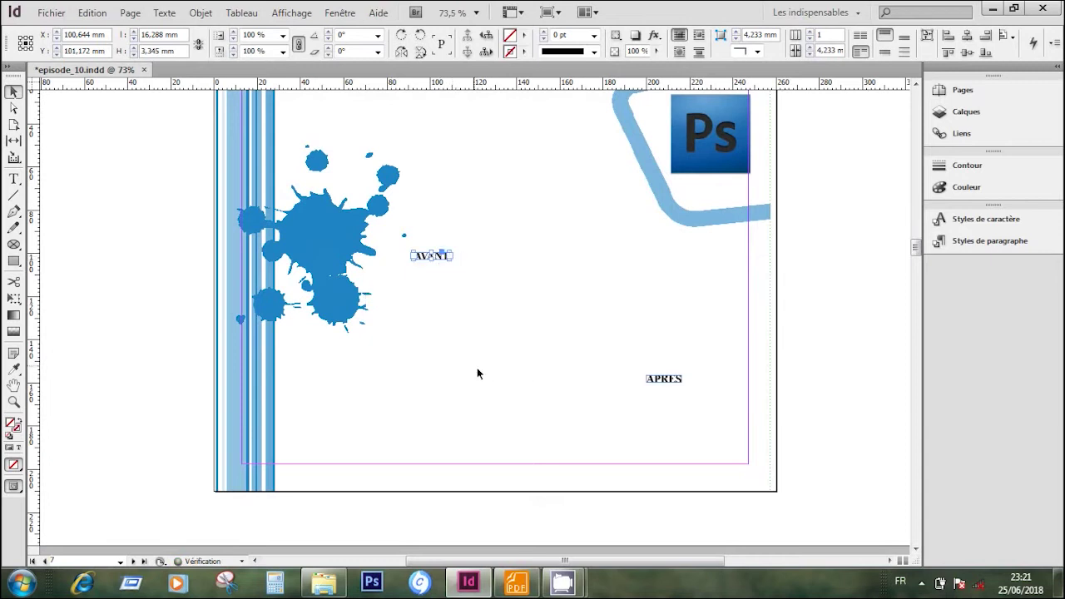
pyautogui.click(477, 368)
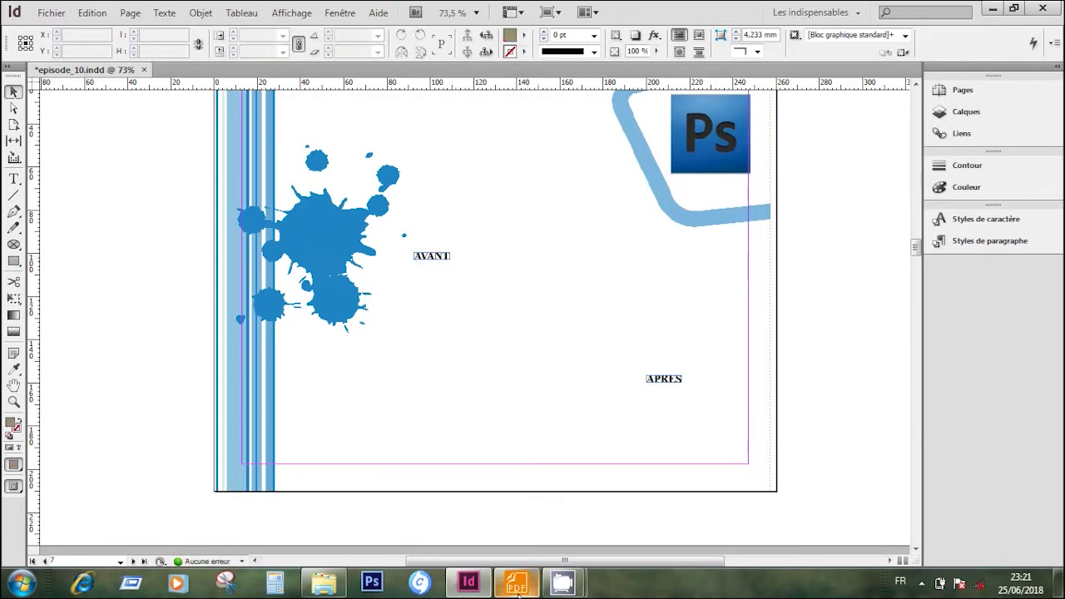
# Switch to Foxit Reader and examine the last table row in Enonce_adobe.pdf and the body text on page 6 of Adobe.pdf.
pyautogui.click(531, 586)
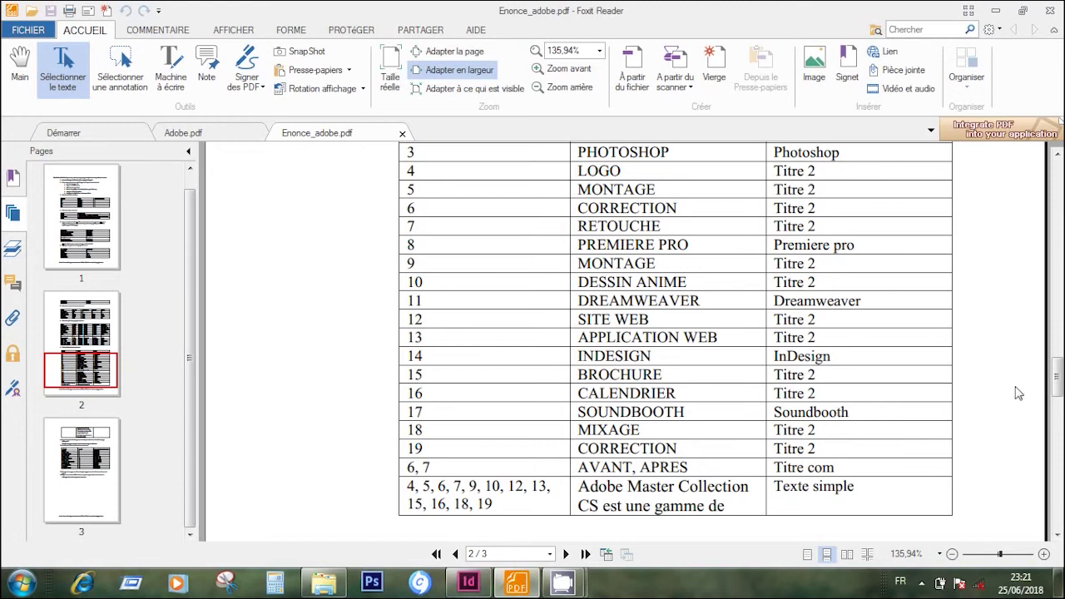
pyautogui.moveTo(1058, 387); pyautogui.dragTo(1059, 397)
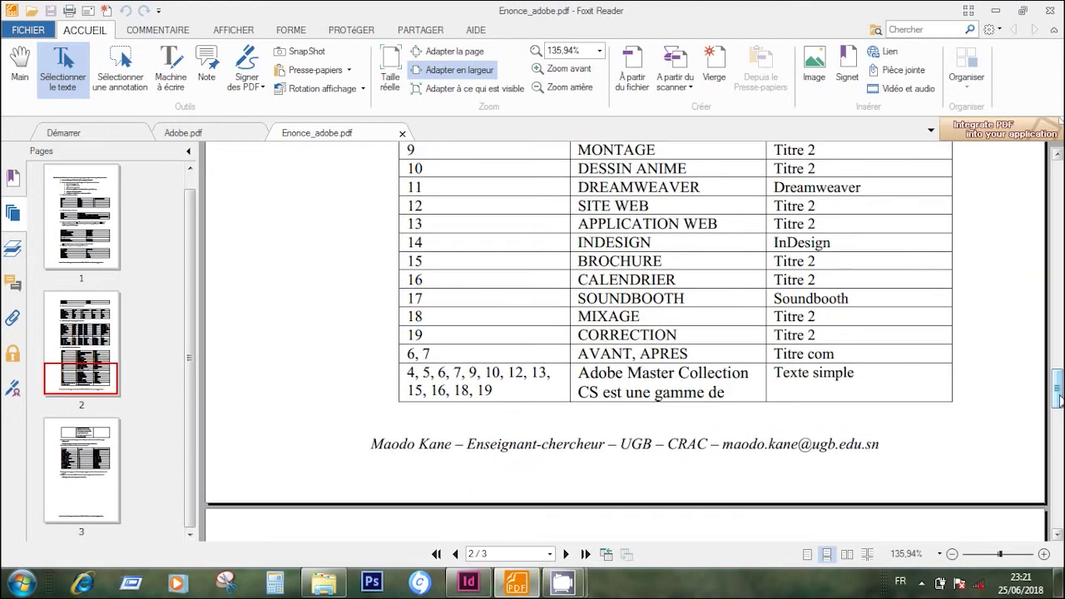
pyautogui.click(186, 132)
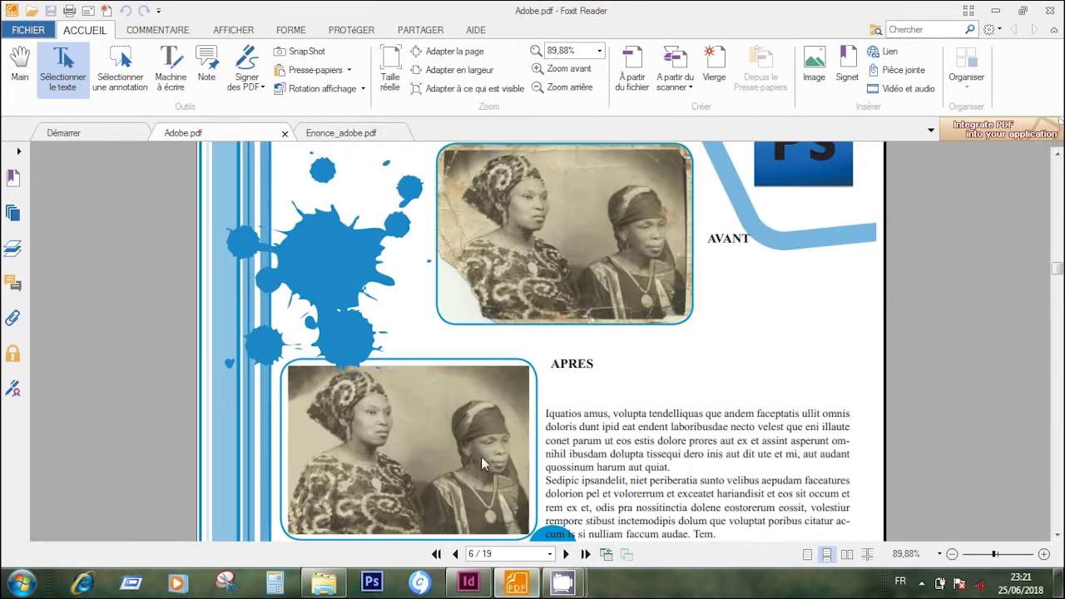
pyautogui.click(342, 139)
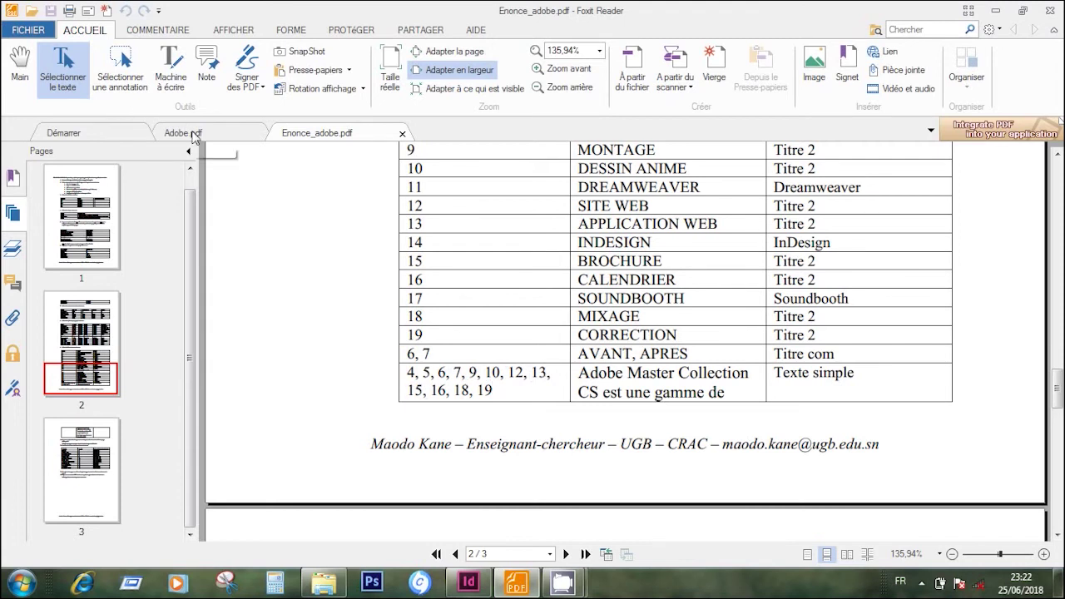
# Switch to InDesign, go to page 4 with the LOGO title, and activate the Type tool.
pyautogui.click(468, 583)
pyautogui.moveTo(915, 246); pyautogui.dragTo(920, 182)
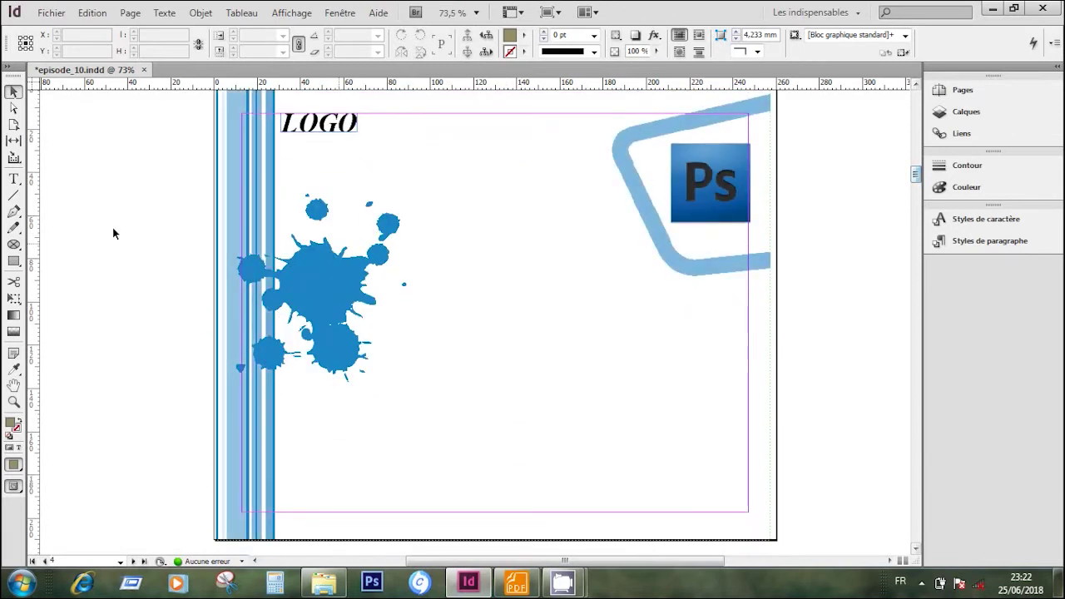
pyautogui.click(14, 178)
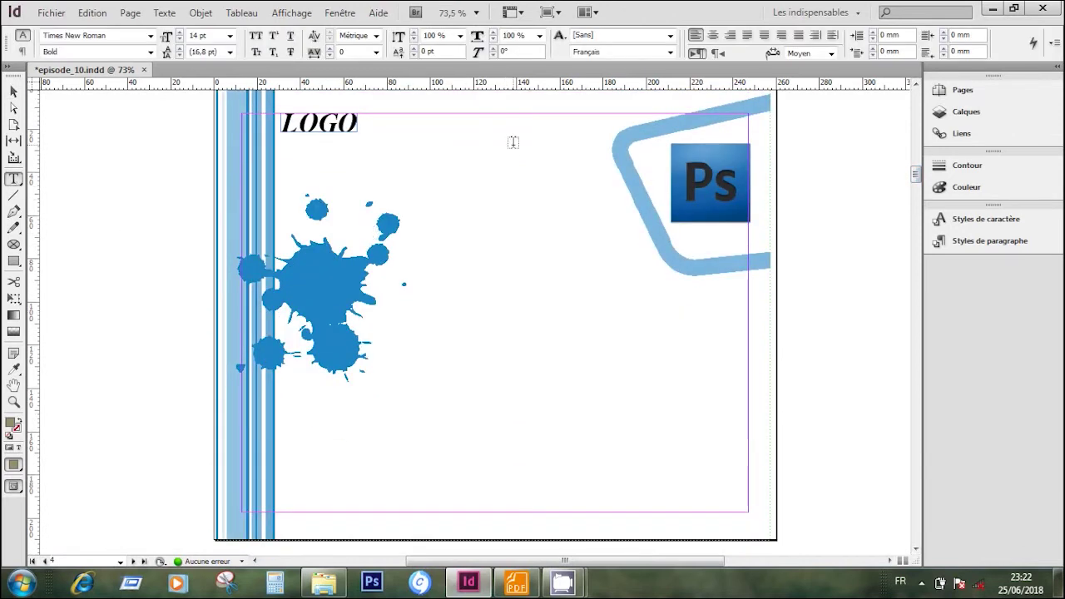
# Check in the Enonce_adobe.pdf table which paragraph style applies to the Adobe Master Collection text.
pyautogui.click(516, 583)
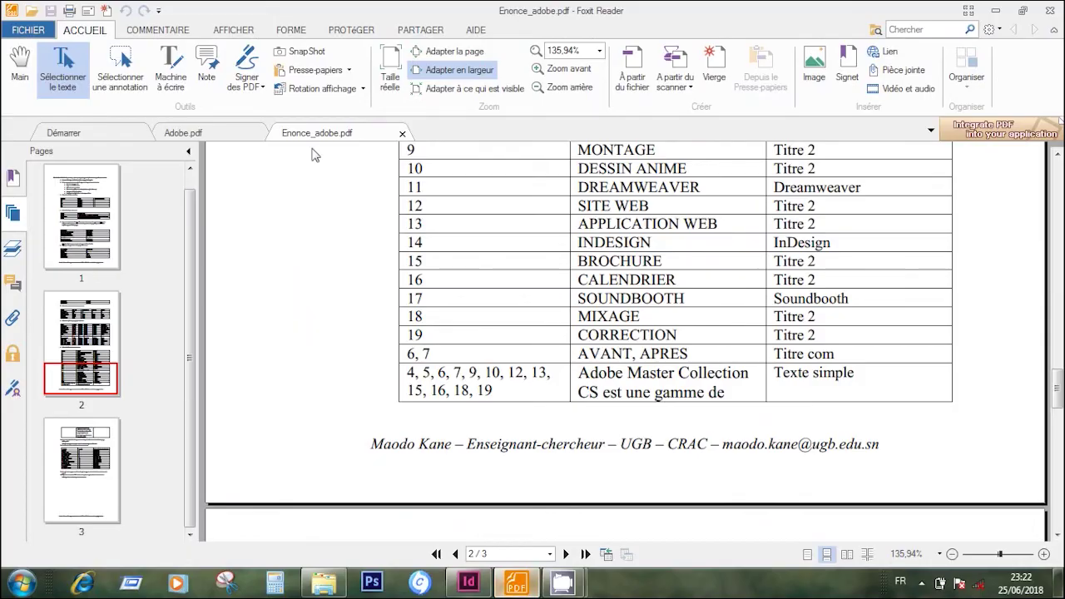
pyautogui.moveTo(807, 376); pyautogui.dragTo(785, 354)
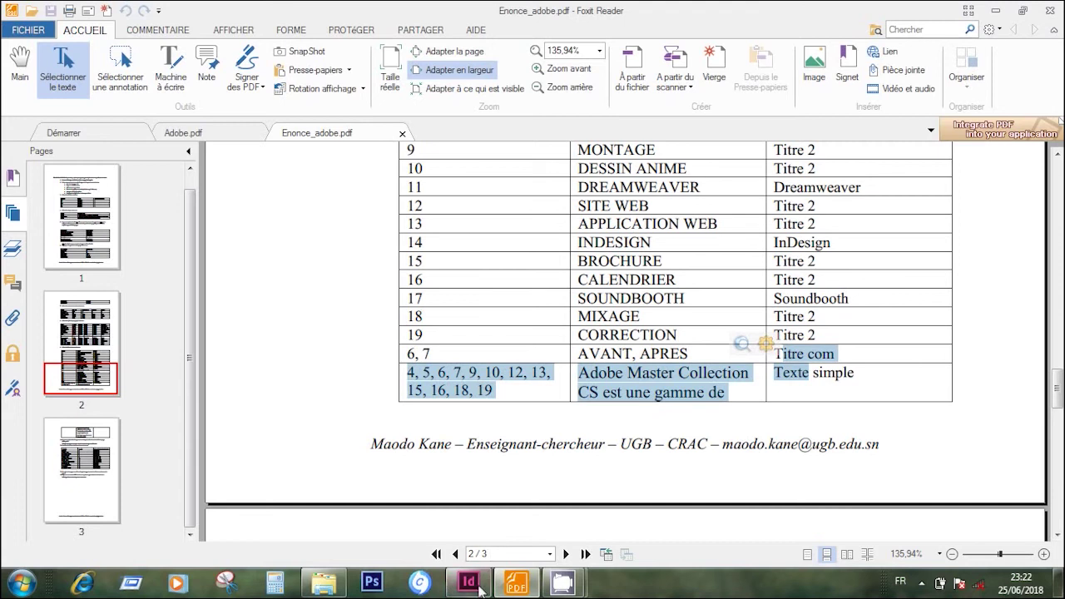
pyautogui.moveTo(483, 590)
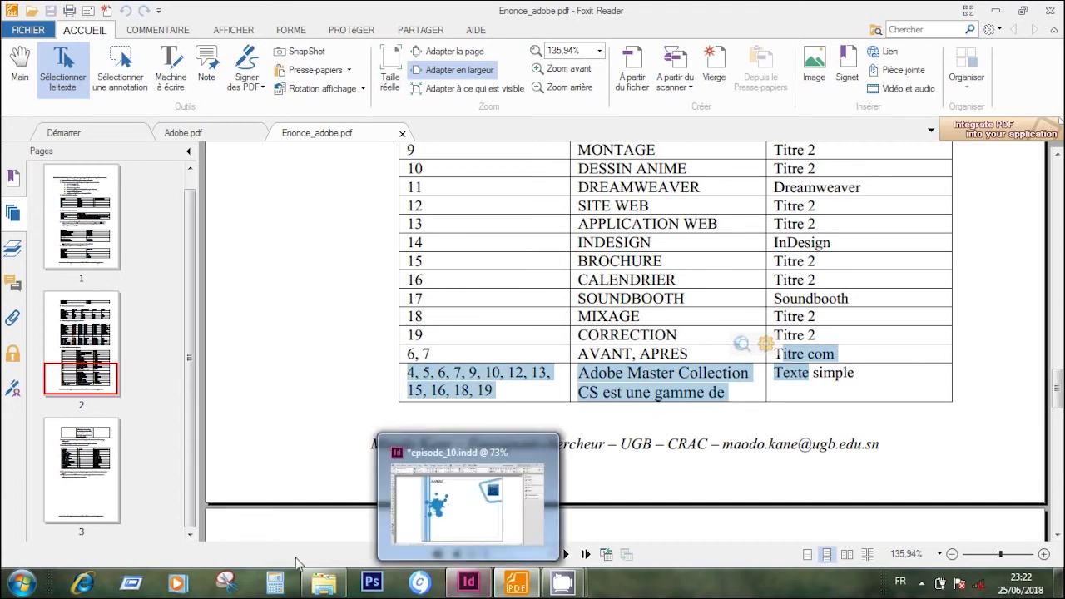
# Switch to InDesign and choose Texte simple as the paragraph style for the new body text on page 4.
pyautogui.moveTo(308, 590)
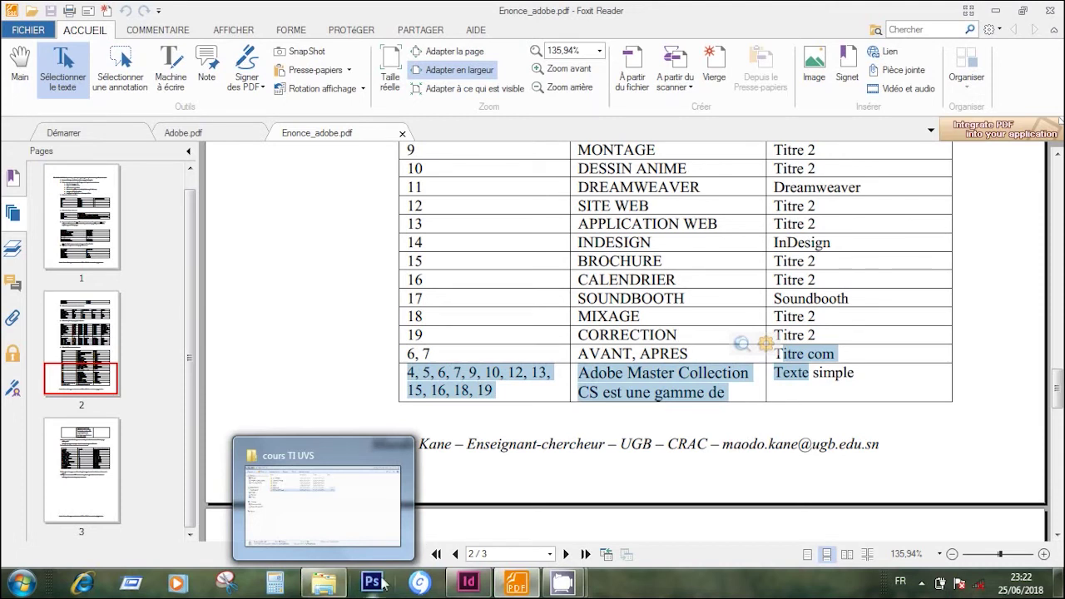
pyautogui.click(471, 582)
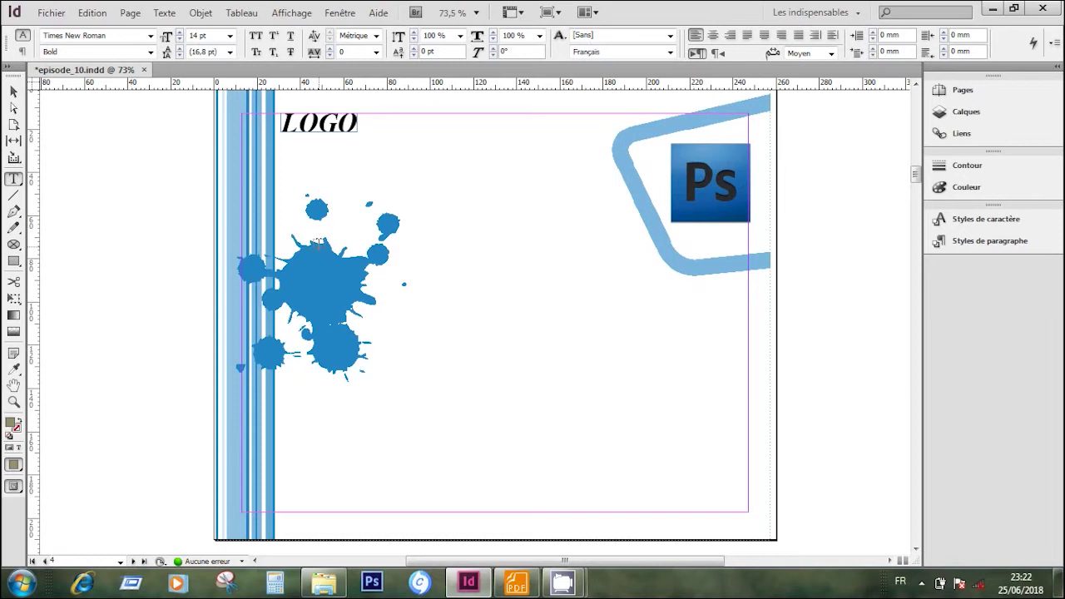
pyautogui.click(1037, 241)
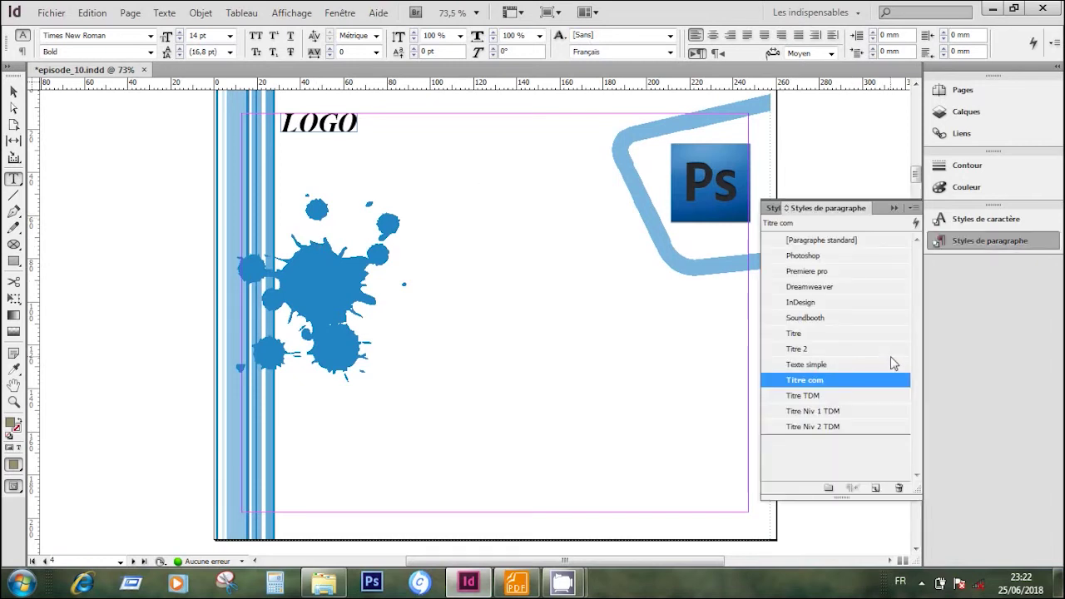
pyautogui.click(831, 366)
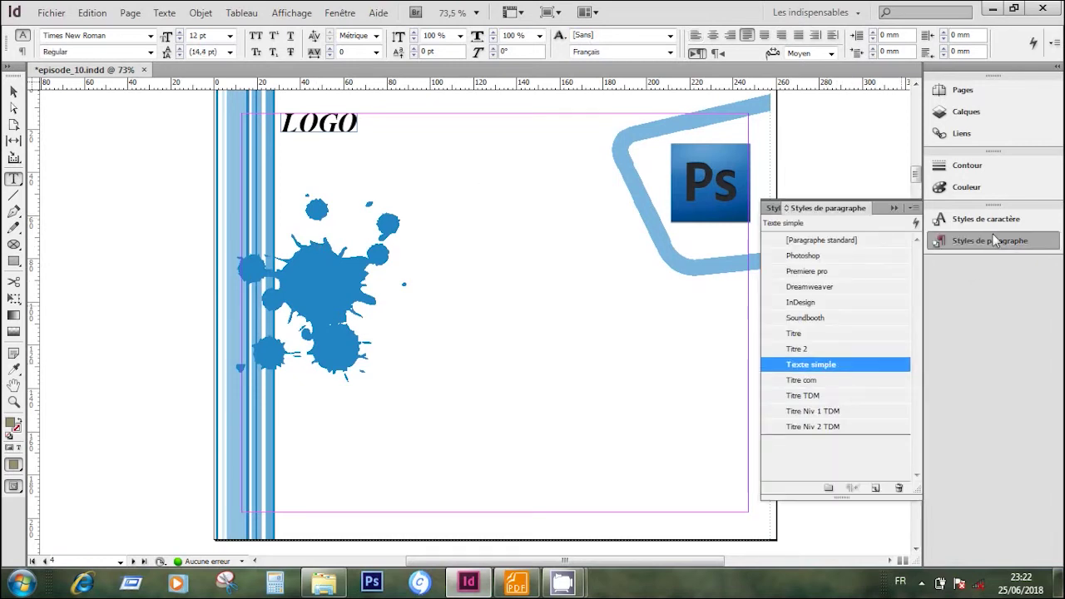
pyautogui.click(996, 240)
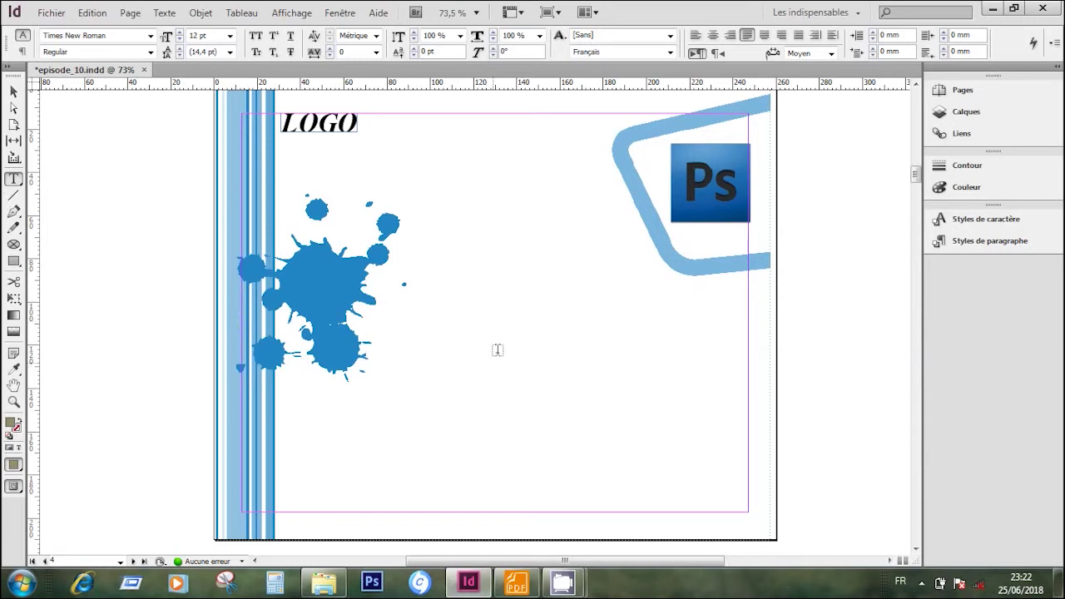
# Draw a text frame about 219.3 mm wide and 49.3 mm high at page 4's bottom margin, from the stripes to the right margin.
pyautogui.moveTo(303, 405); pyautogui.dragTo(748, 512)
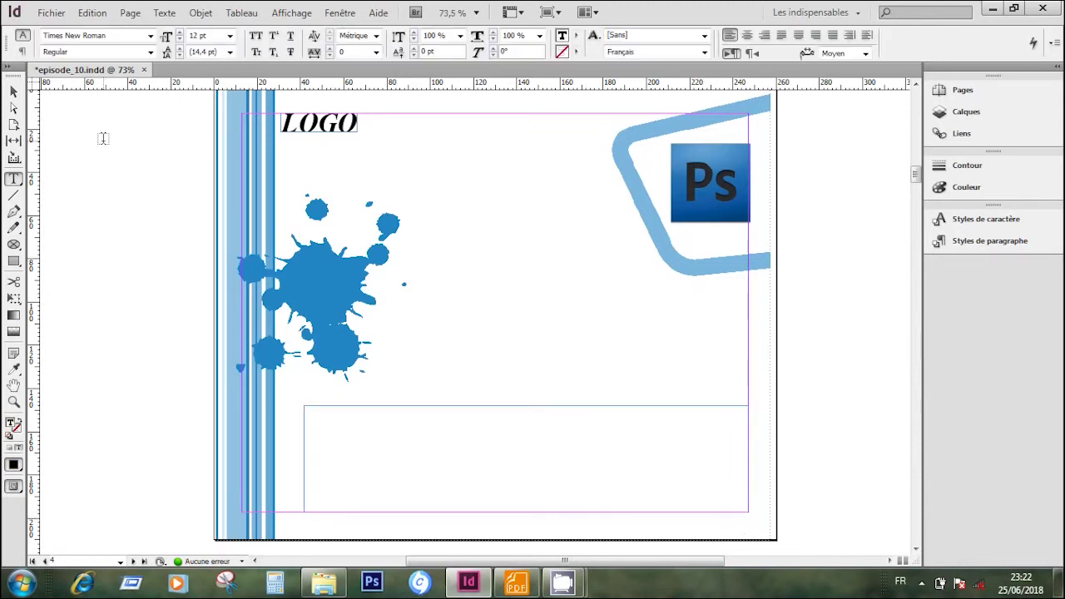
pyautogui.click(13, 92)
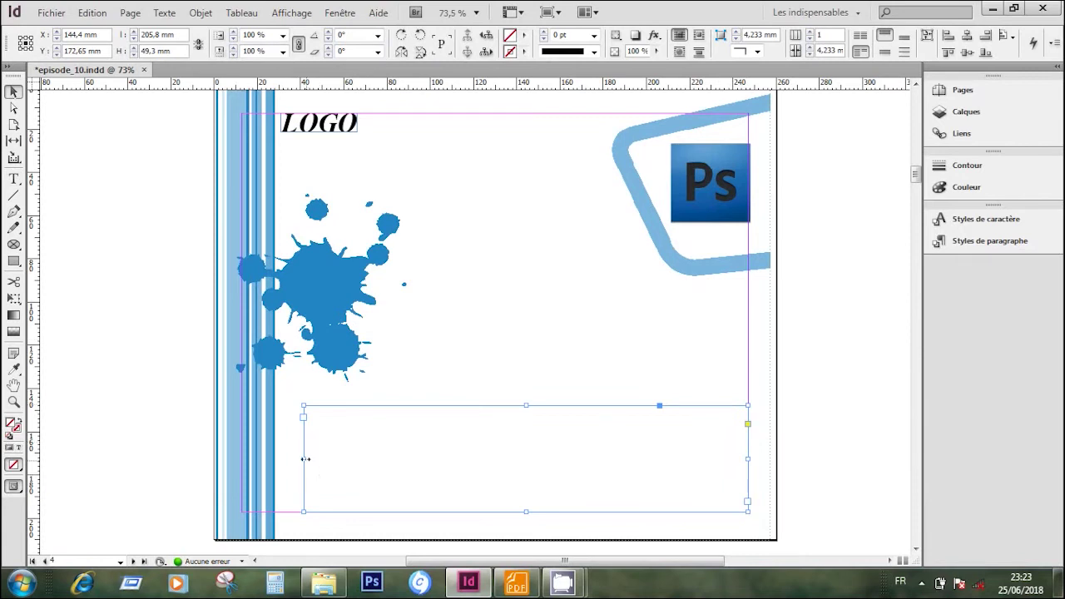
pyautogui.moveTo(305, 458); pyautogui.dragTo(273, 459)
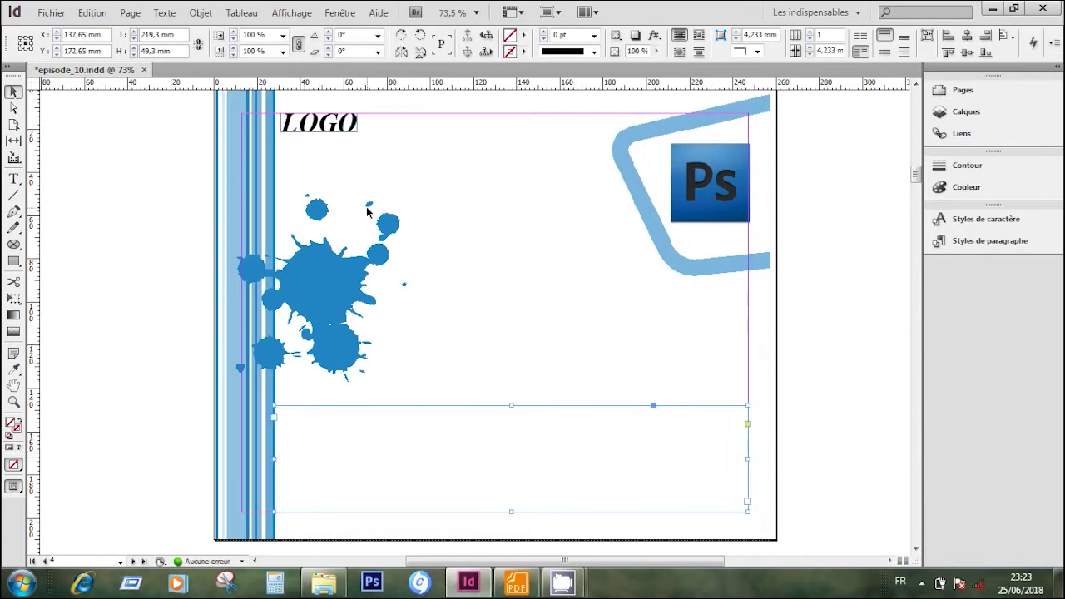
# Fill the new text frame on page 4 with placeholder text.
pyautogui.click(15, 177)
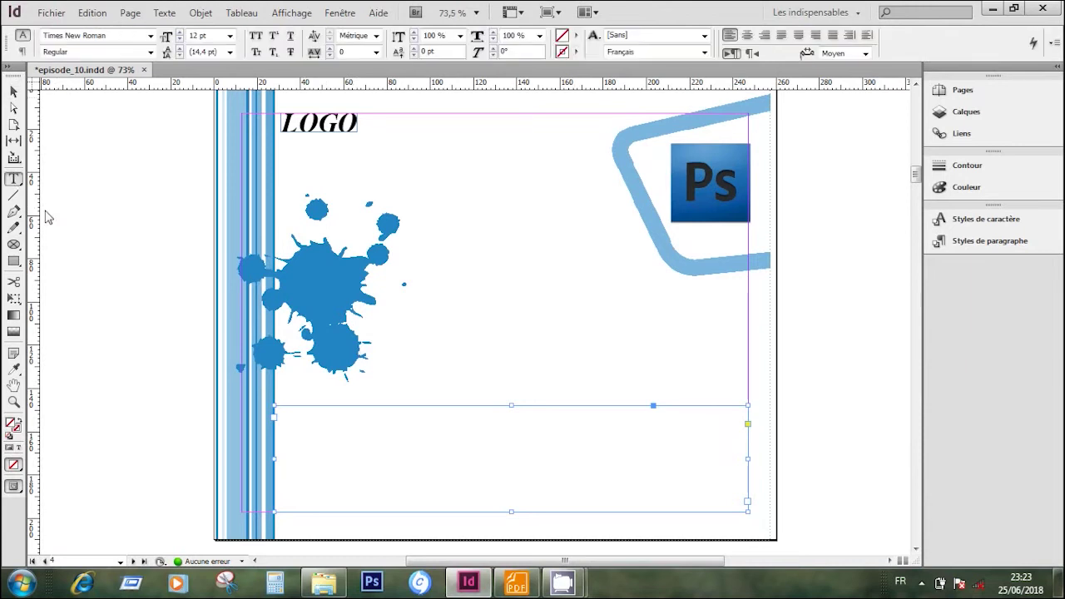
pyautogui.click(334, 433)
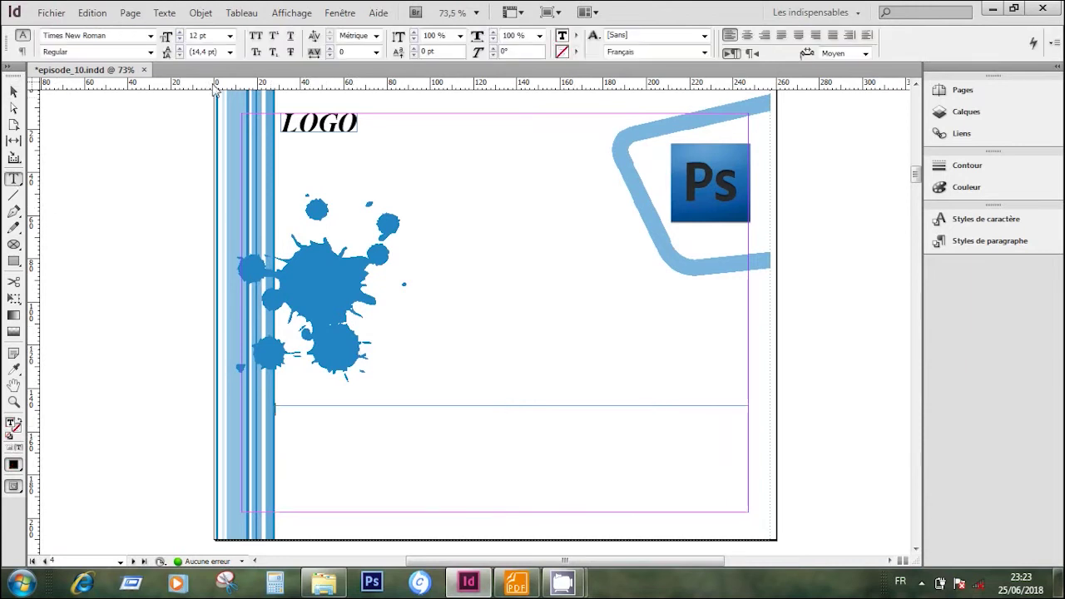
pyautogui.click(163, 13)
pyautogui.click(375, 535)
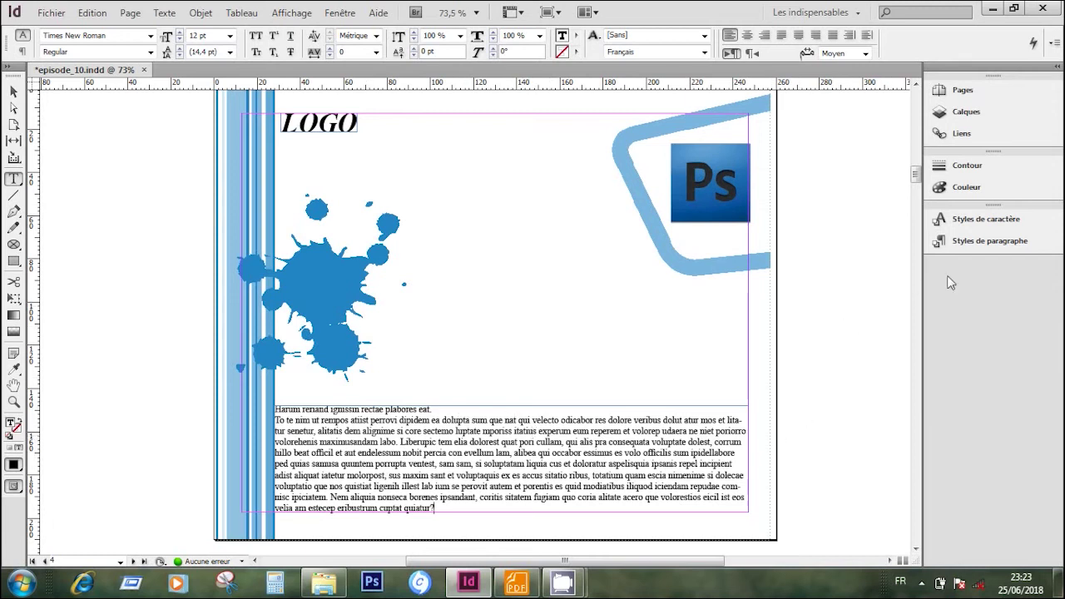
# Reapply the Texte simple paragraph style to all the placeholder text and open that style's options.
pyautogui.click(991, 243)
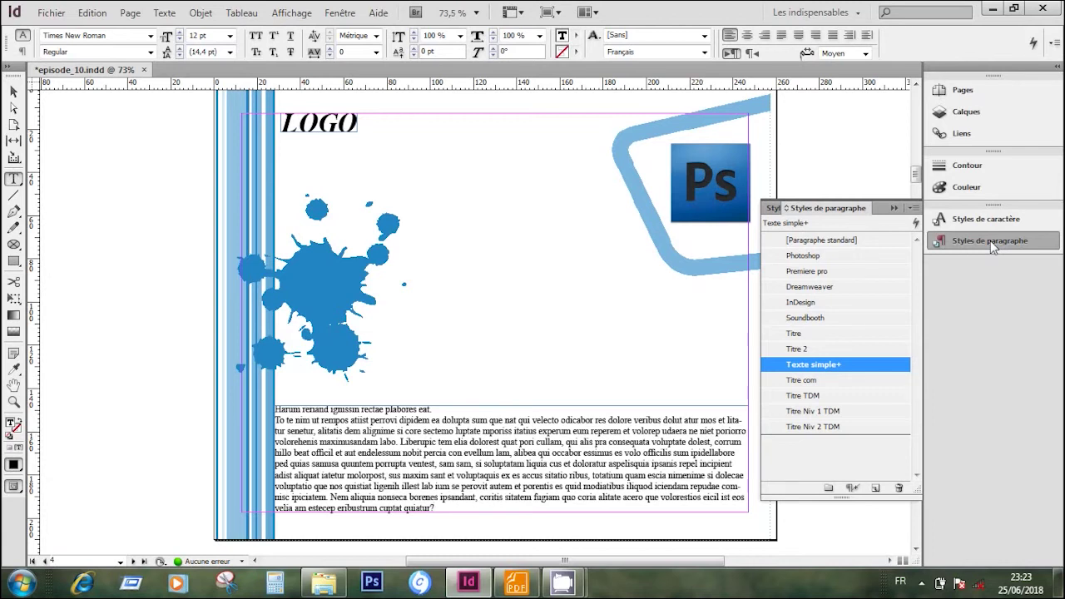
pyautogui.click(991, 240)
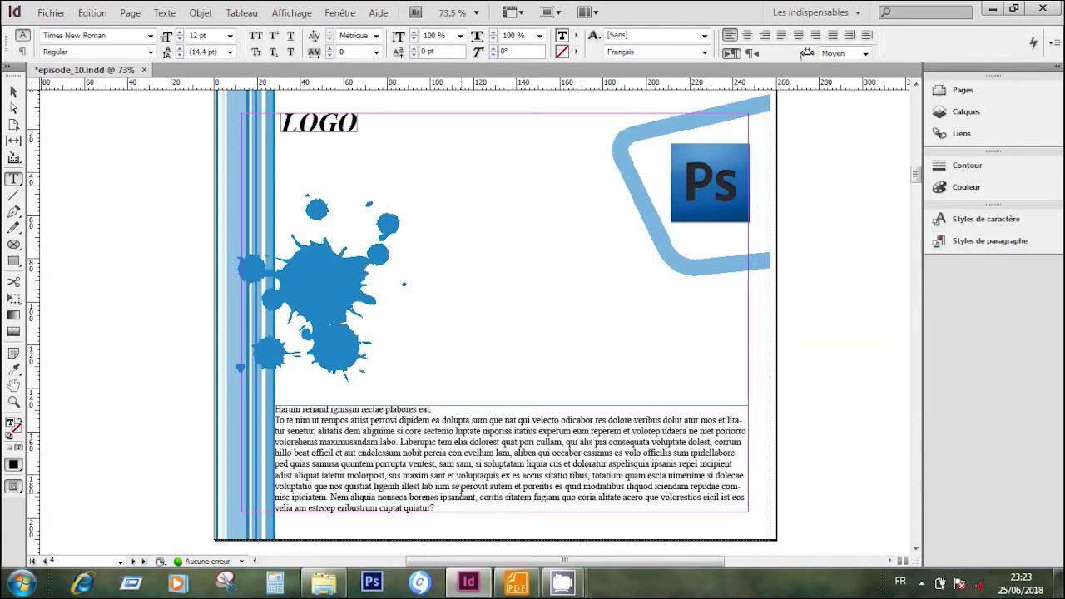
pyautogui.hotkey('ctrl', 'a')
pyautogui.click(973, 246)
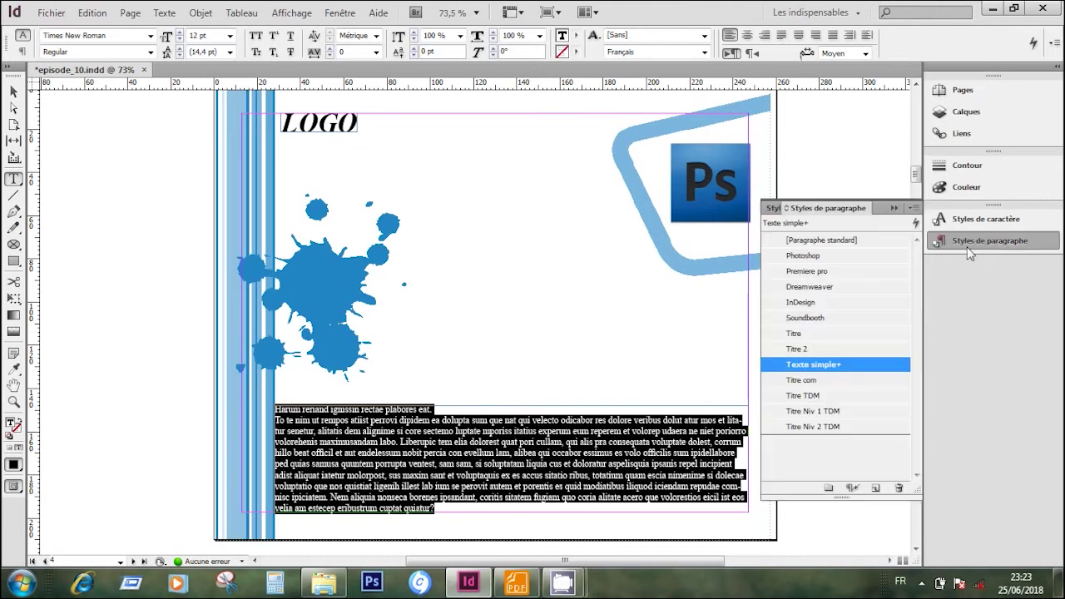
pyautogui.doubleClick(794, 370)
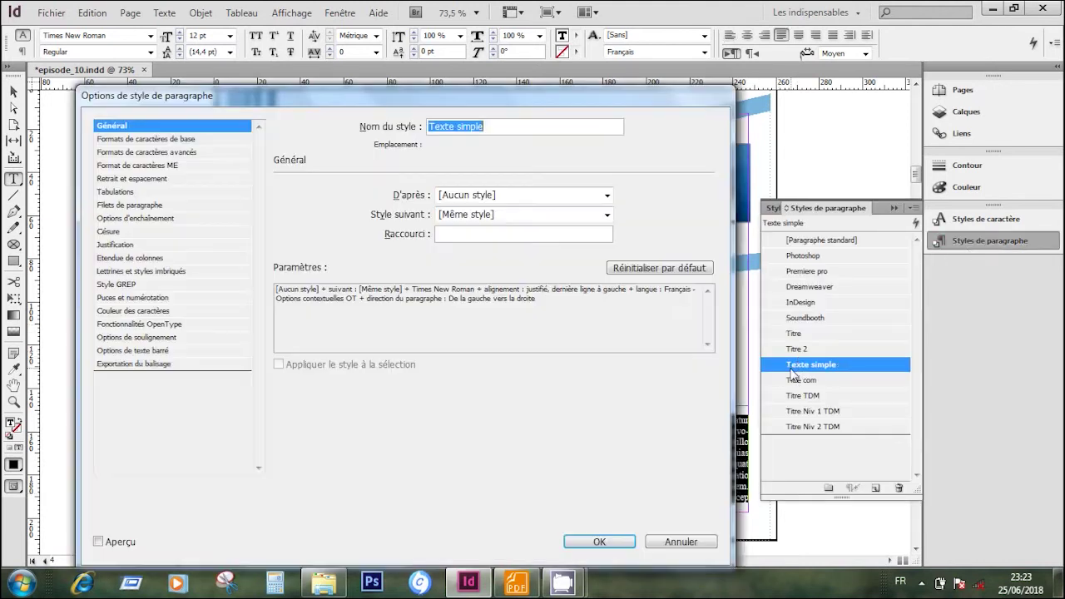
# Review the Retrait et espacement settings of the Texte simple style with the preview on, and accept them.
pyautogui.moveTo(491, 95); pyautogui.dragTo(799, 123)
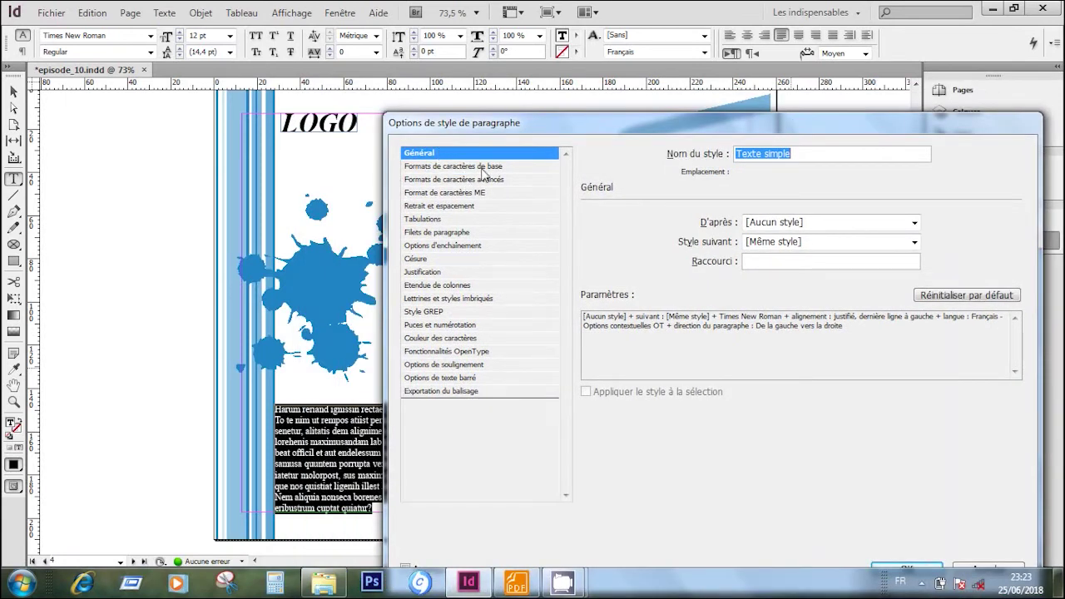
pyautogui.click(459, 209)
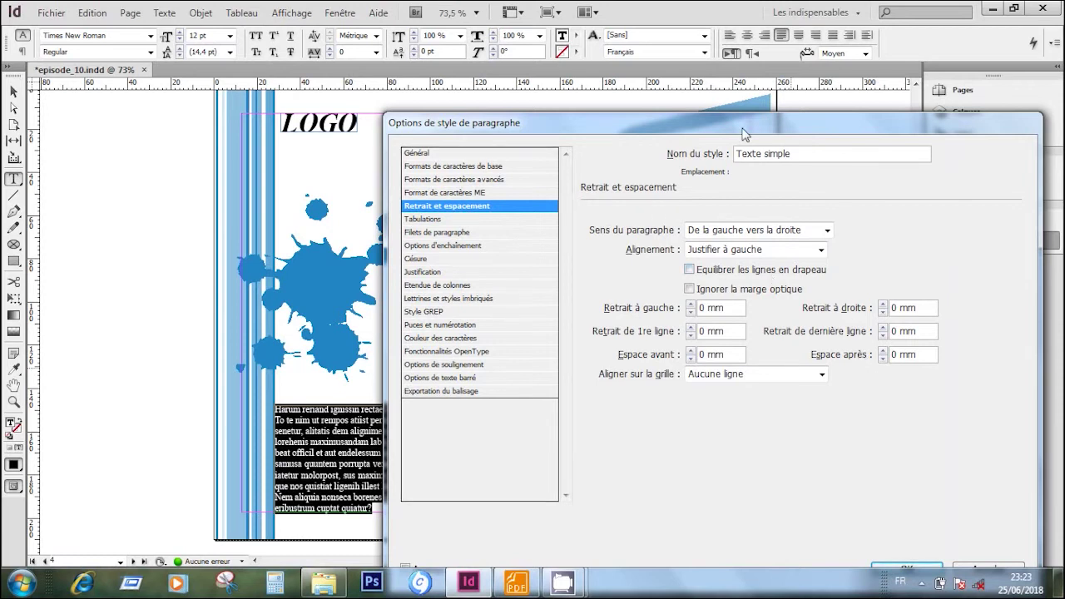
pyautogui.moveTo(741, 134); pyautogui.dragTo(760, 11)
pyautogui.click(424, 455)
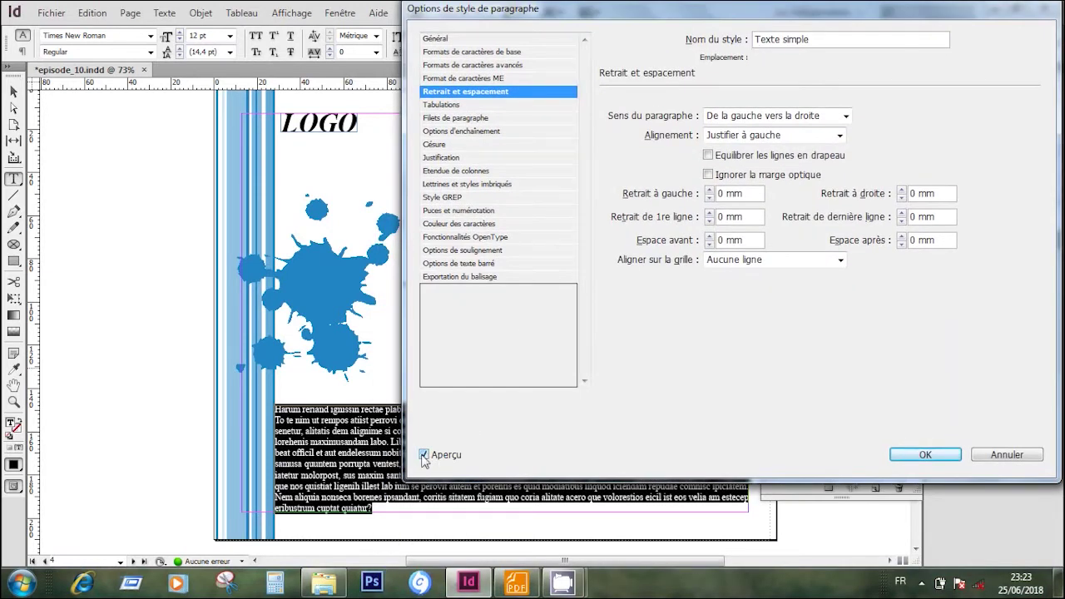
pyautogui.click(940, 454)
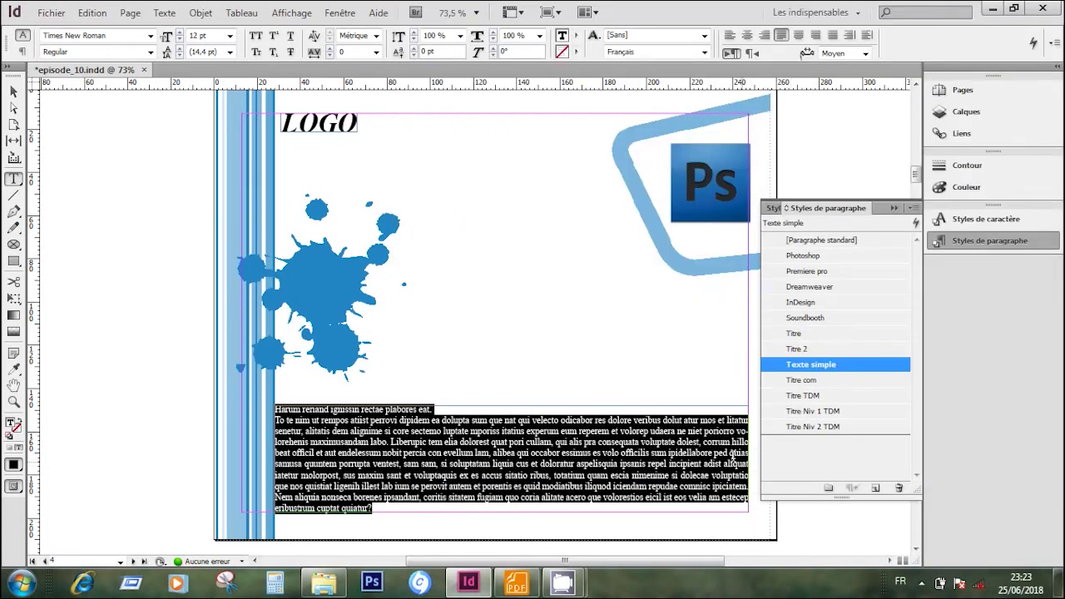
pyautogui.click(721, 465)
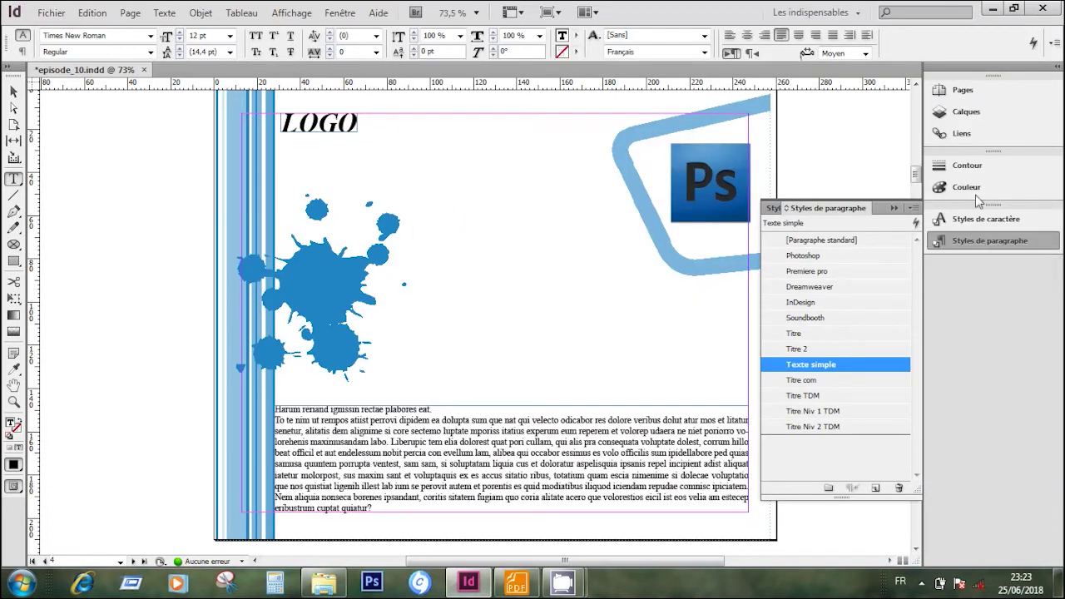
pyautogui.click(997, 241)
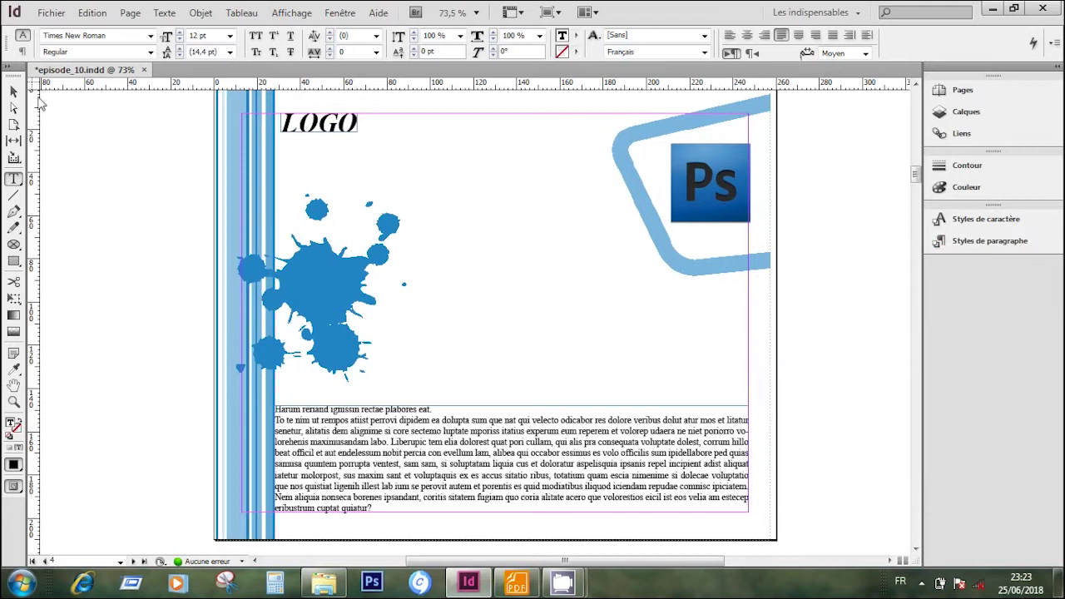
# Copy the body text frame from page 4 to page 5 (MONTAGE), placing it at X 137.65 mm, Y 172.65 mm.
pyautogui.click(14, 91)
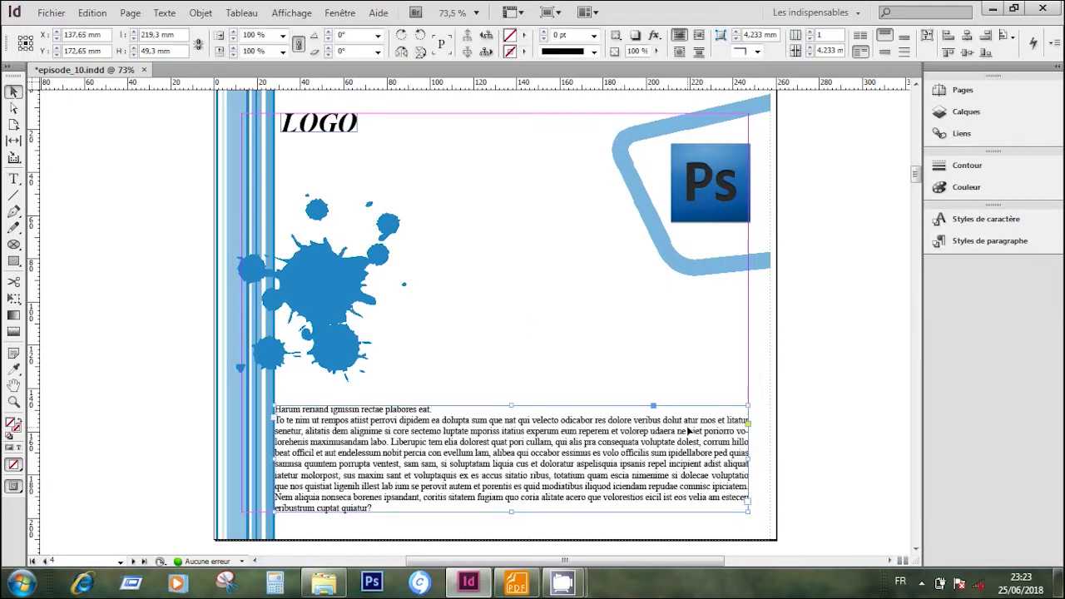
pyautogui.scroll(-3, 915, 177)
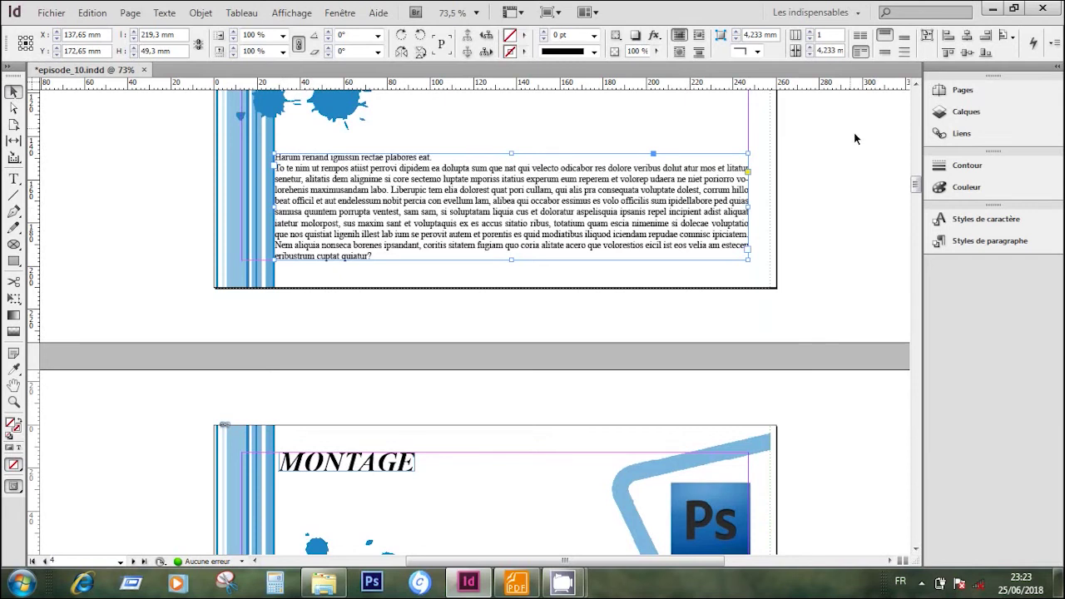
pyautogui.moveTo(915, 182); pyautogui.dragTo(916, 198)
pyautogui.hotkey('ctrl', 'v')
pyautogui.moveTo(614, 367); pyautogui.dragTo(554, 456)
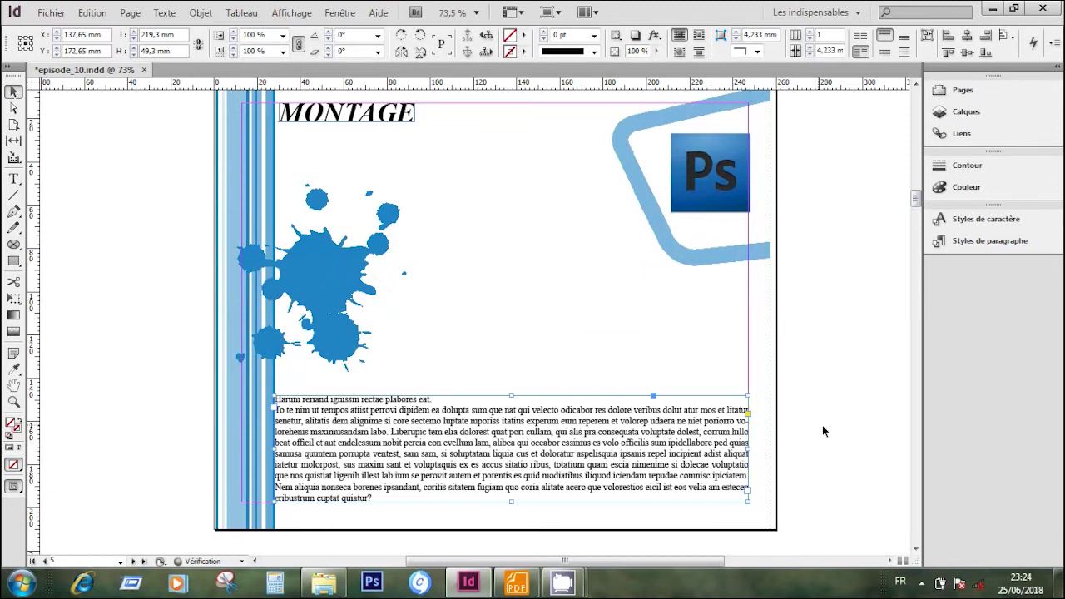
pyautogui.click(832, 430)
# Paste the body text frame on page 6 and align it to the bottom and right margins, below AVANT and APRES.
pyautogui.moveTo(916, 208); pyautogui.dragTo(918, 227)
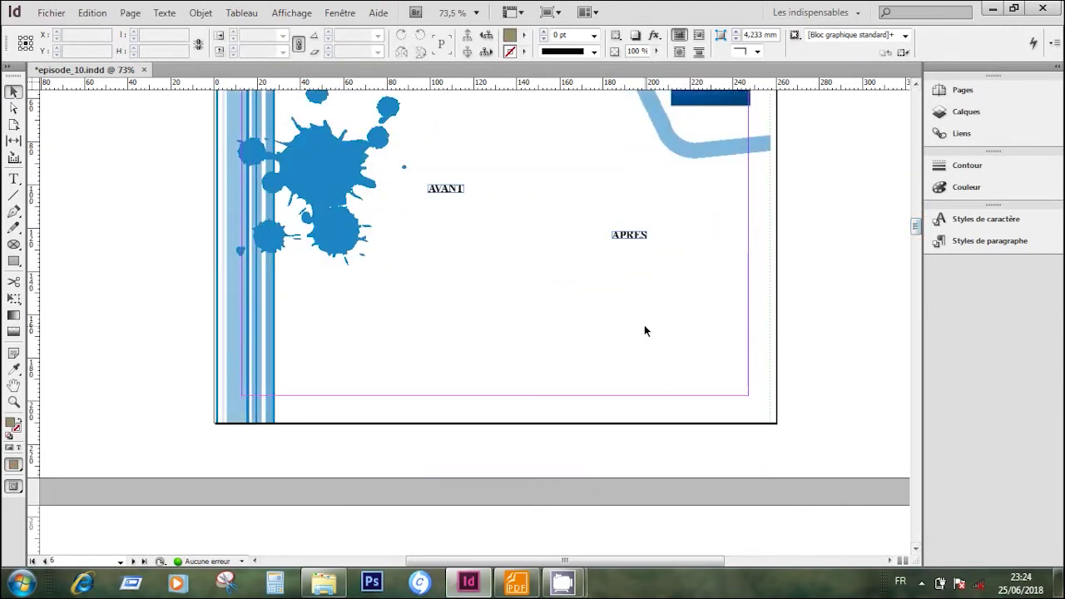
pyautogui.hotkey('ctrl', 'v')
pyautogui.moveTo(546, 290); pyautogui.dragTo(584, 347)
pyautogui.click(814, 352)
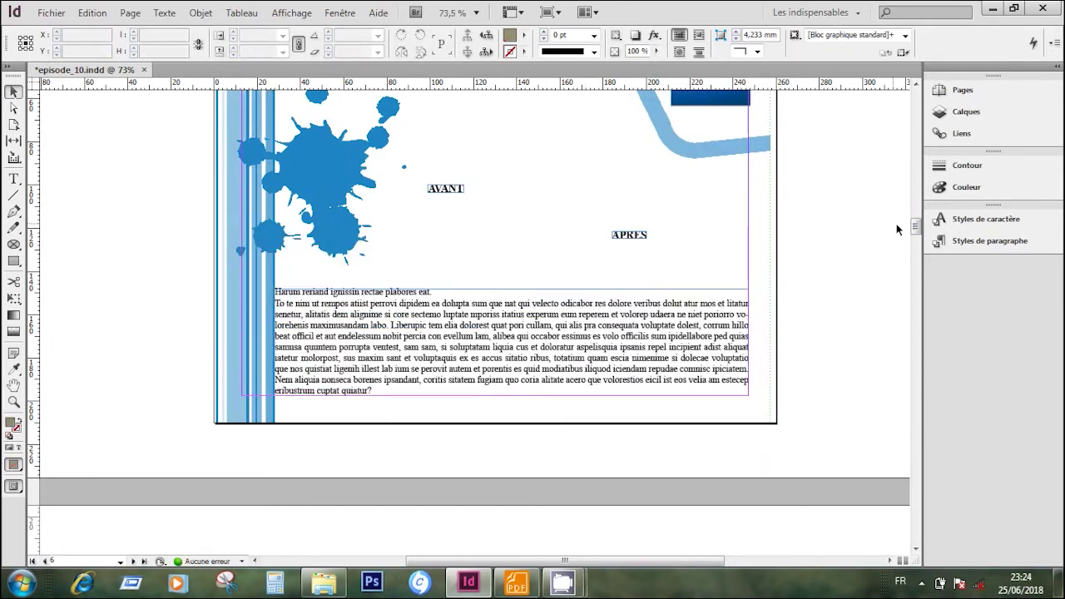
# On page 7, move the APRES caption straight up by about 45 mm to clear room for the body text.
pyautogui.moveTo(917, 233); pyautogui.dragTo(916, 248)
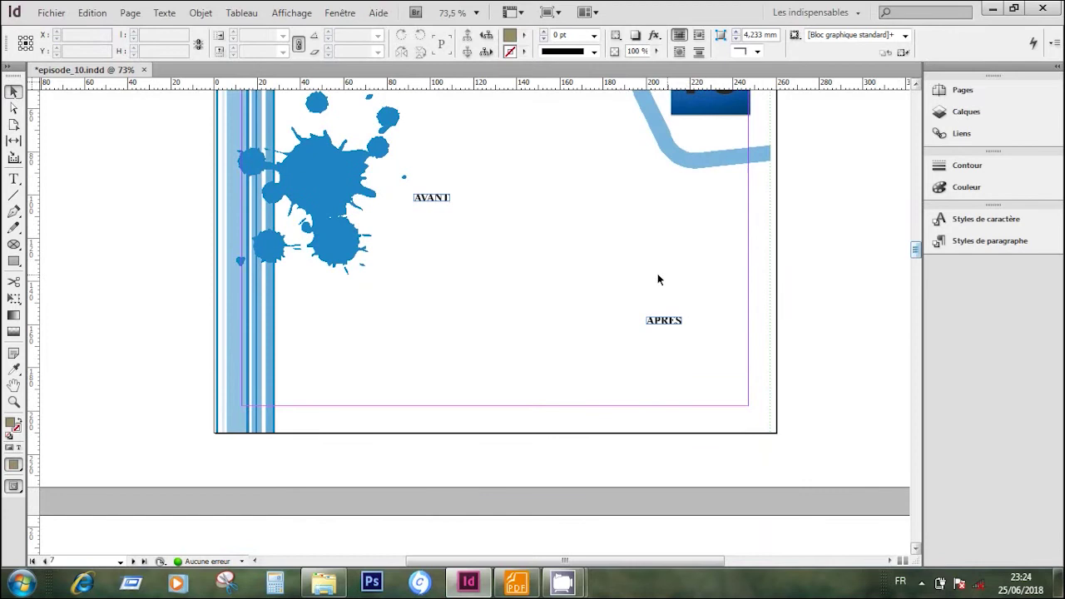
pyautogui.moveTo(674, 325); pyautogui.dragTo(675, 226)
pyautogui.click(815, 295)
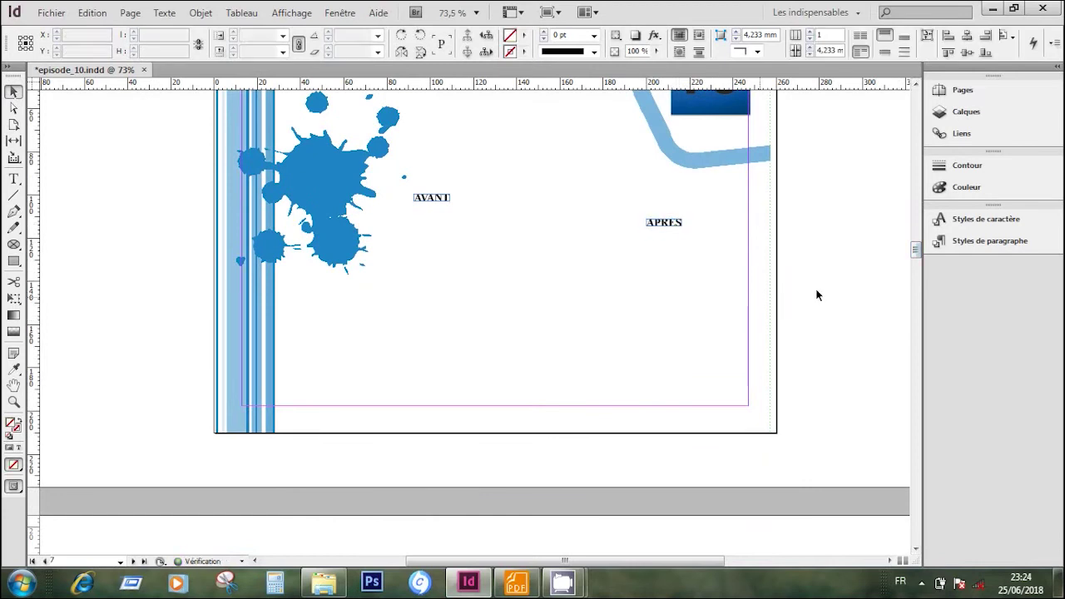
# Paste the body text frame on page 7 and move it down to the bottom margin, below both captions.
pyautogui.hotkey('ctrl', 'v')
pyautogui.moveTo(515, 285); pyautogui.dragTo(582, 414)
pyautogui.click(870, 333)
# Paste the body text frame on page 9, the purple MONTAGE page, and align it to the bottom and right margins.
pyautogui.moveTo(915, 252); pyautogui.dragTo(914, 307)
pyautogui.hotkey('ctrl', 'v')
pyautogui.moveTo(564, 326); pyautogui.dragTo(595, 433)
pyautogui.click(803, 382)
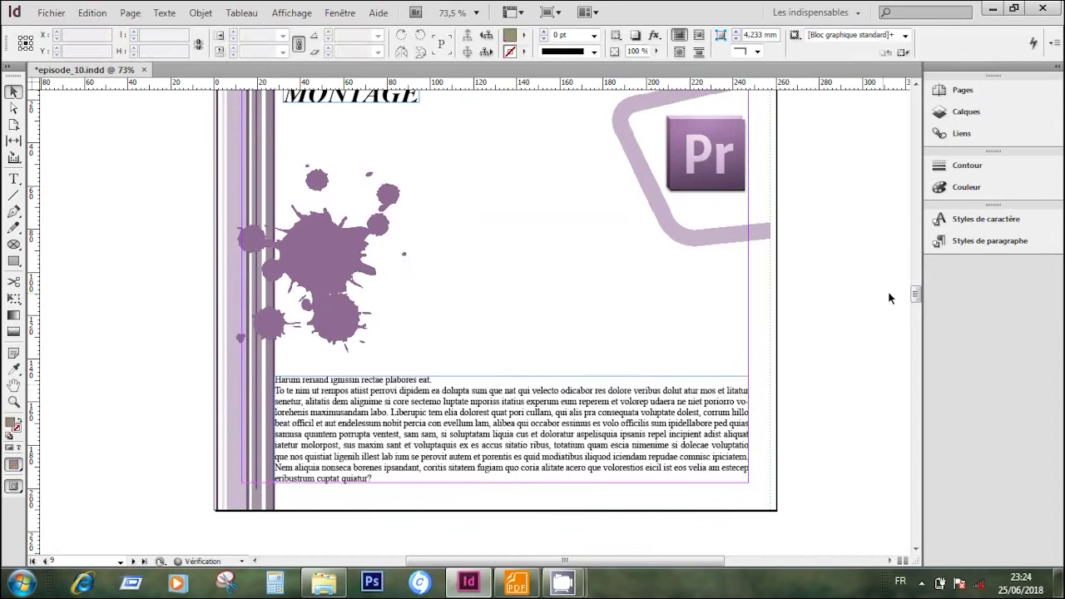
# Paste the body text frame on page 10 and place it at X 137.65 mm, Y 172.65 mm.
pyautogui.moveTo(916, 297); pyautogui.dragTo(918, 314)
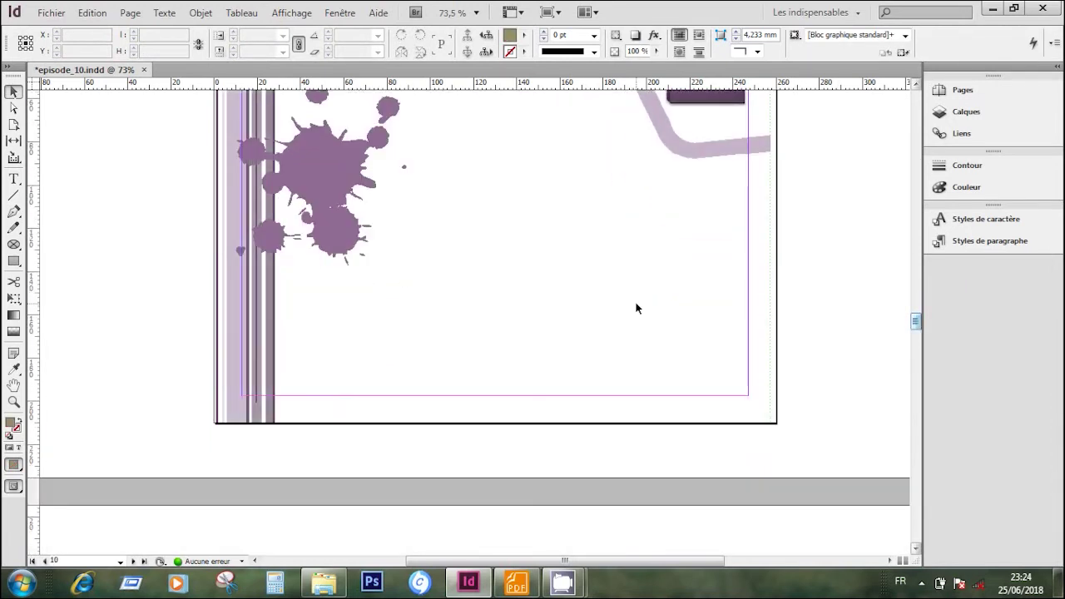
pyautogui.hotkey('ctrl', 'v')
pyautogui.moveTo(481, 281); pyautogui.dragTo(513, 335)
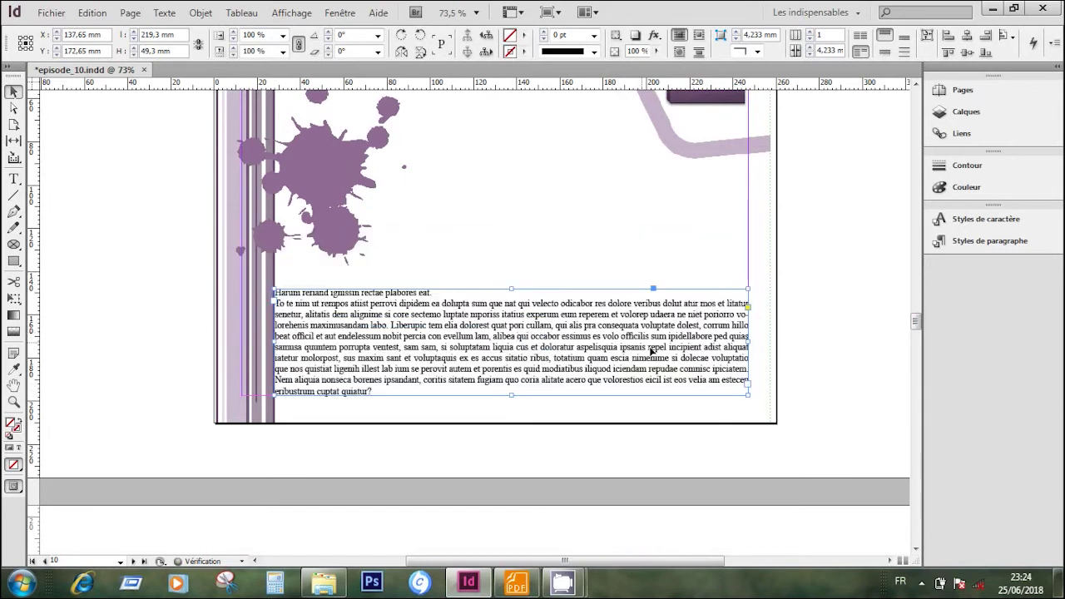
pyautogui.click(810, 331)
# Paste the body text frame on page 12, the green Dreamweaver page, and align it to the bottom and right margins.
pyautogui.moveTo(917, 319); pyautogui.dragTo(918, 371)
pyautogui.hotkey('ctrl', 'v')
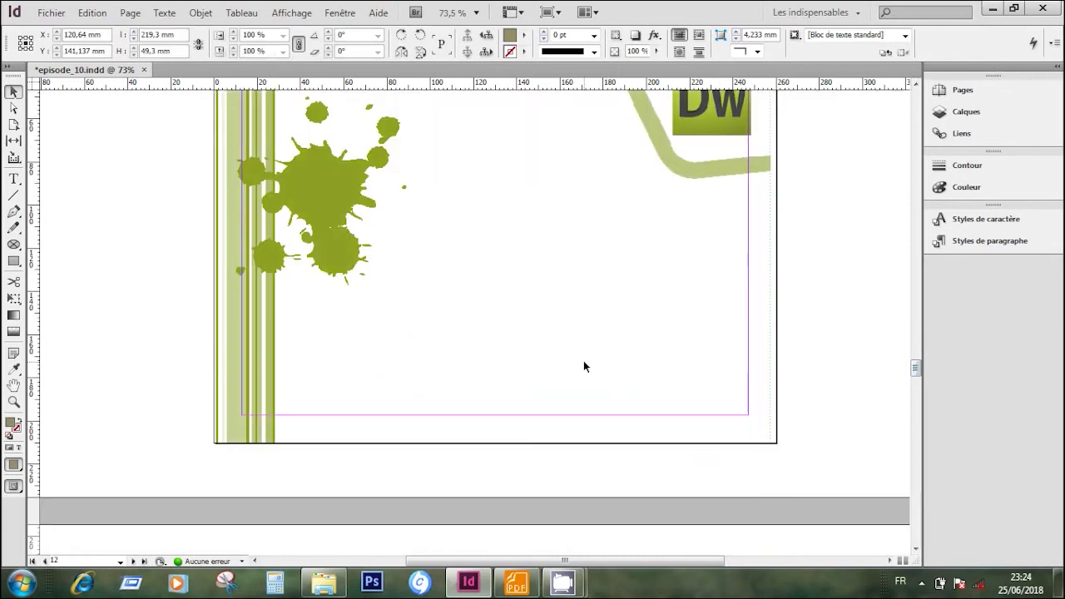
pyautogui.moveTo(453, 287); pyautogui.dragTo(488, 356)
pyautogui.click(804, 326)
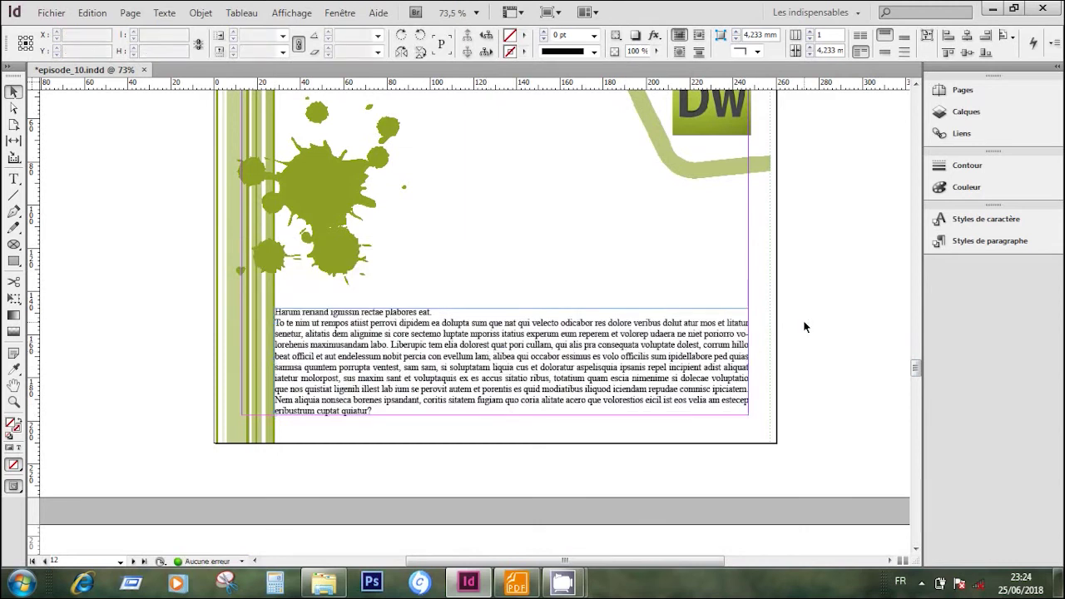
# Paste the body text frame on page 13 and place it at X 137.65 mm, Y 172.65 mm.
pyautogui.moveTo(916, 372); pyautogui.dragTo(918, 393)
pyautogui.hotkey('ctrl', 'v')
pyautogui.moveTo(493, 333); pyautogui.dragTo(533, 438)
# Paste the body text frame on page 15, the BROCHURE page, and place it at X 137.65 mm, Y 172.65 mm.
pyautogui.moveTo(917, 398); pyautogui.dragTo(922, 437)
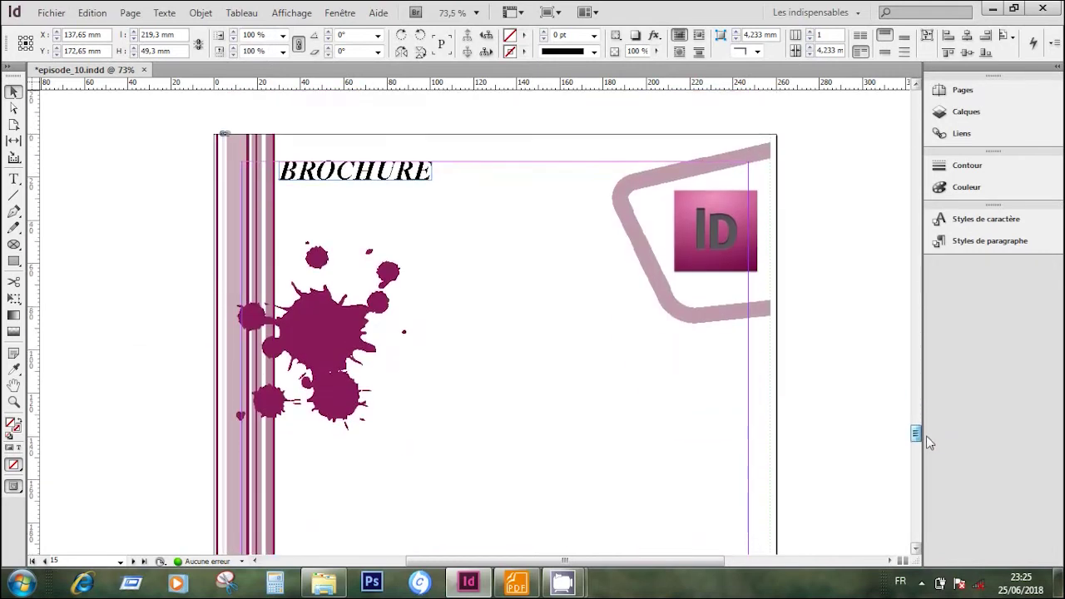
pyautogui.click(652, 457)
pyautogui.hotkey('ctrl', 'v')
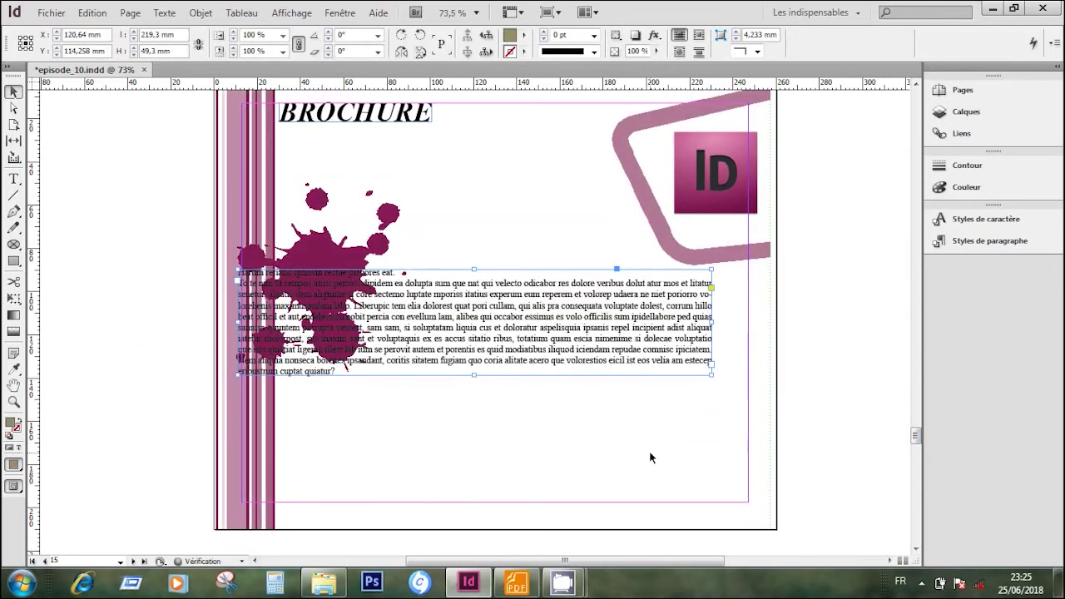
pyautogui.moveTo(571, 431); pyautogui.dragTo(571, 452)
# Paste the body text frame on page 16, the CALENDRIER page, and place it at X 137.65 mm, Y 172.65 mm.
pyautogui.moveTo(920, 446); pyautogui.dragTo(917, 467)
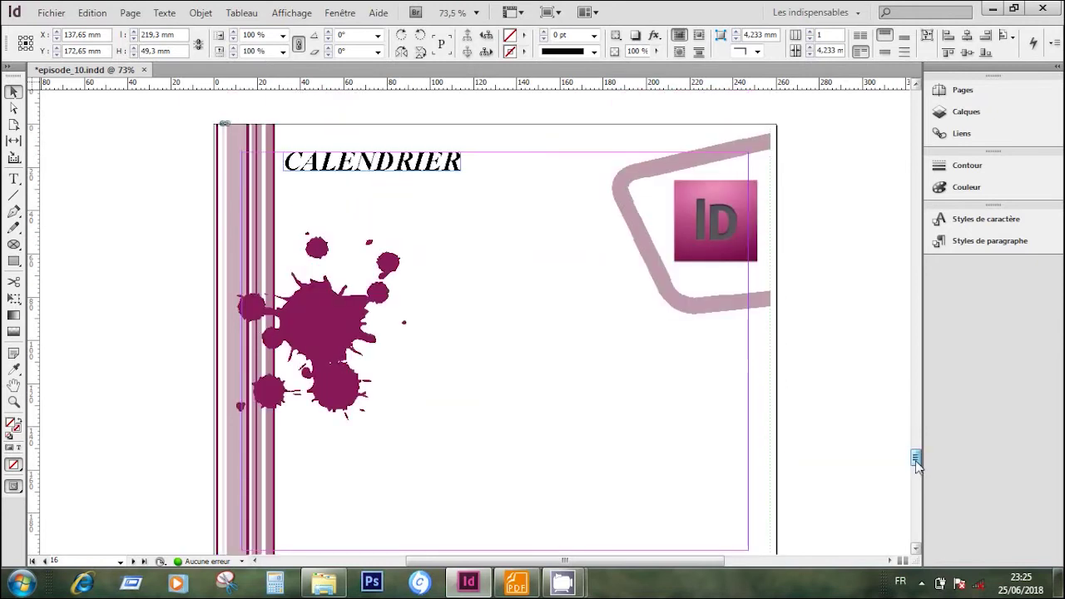
pyautogui.hotkey('ctrl', 'v')
pyautogui.moveTo(487, 313); pyautogui.dragTo(521, 420)
pyautogui.moveTo(922, 466); pyautogui.dragTo(915, 466)
pyautogui.moveTo(542, 200); pyautogui.dragTo(545, 270)
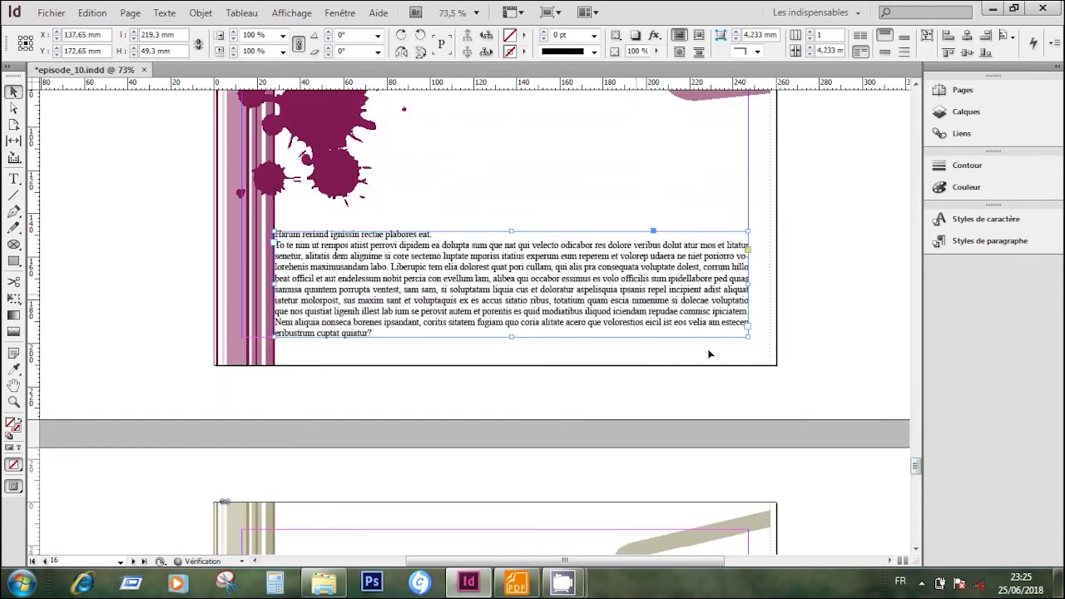
pyautogui.click(816, 364)
# Paste the body text frame on page 18, the first Soundbooth content page, and place it at X 137.65 mm, Y 172.65 mm.
pyautogui.moveTo(916, 471); pyautogui.dragTo(917, 514)
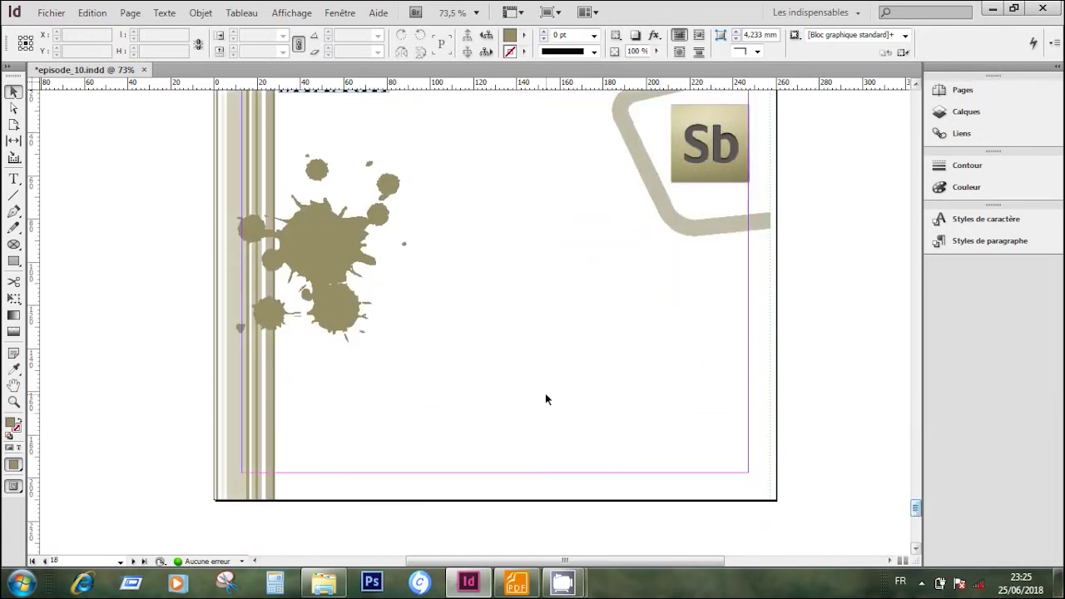
pyautogui.hotkey('ctrl', 'v')
pyautogui.moveTo(485, 338); pyautogui.dragTo(570, 424)
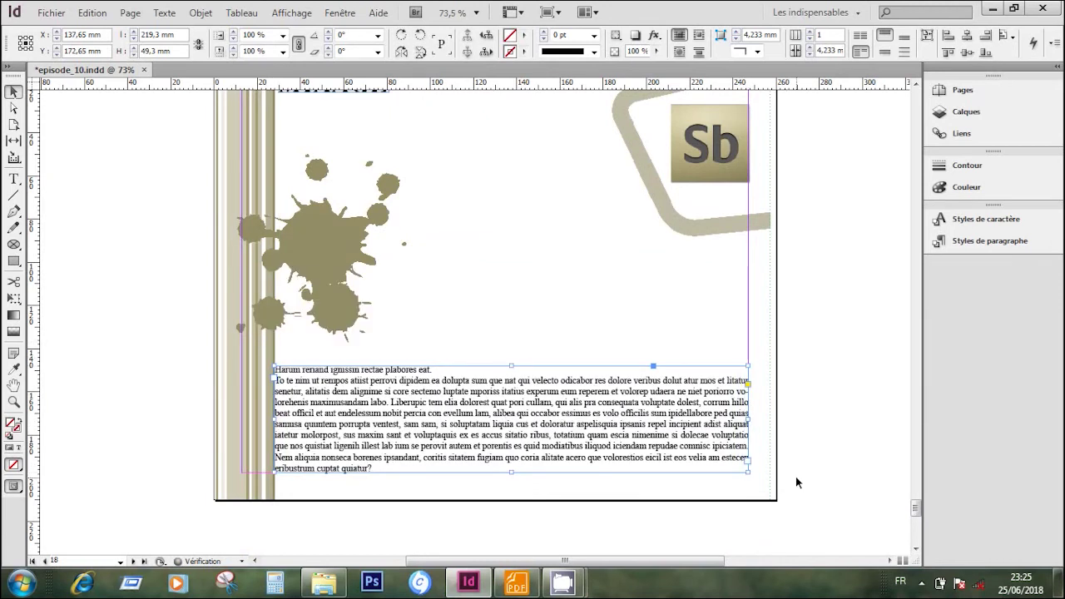
pyautogui.click(813, 482)
# Paste the body text frame on page 19 and align it to the bottom and right margins at X 137.65 mm, Y 172.65 mm.
pyautogui.scroll(-10, 916, 515)
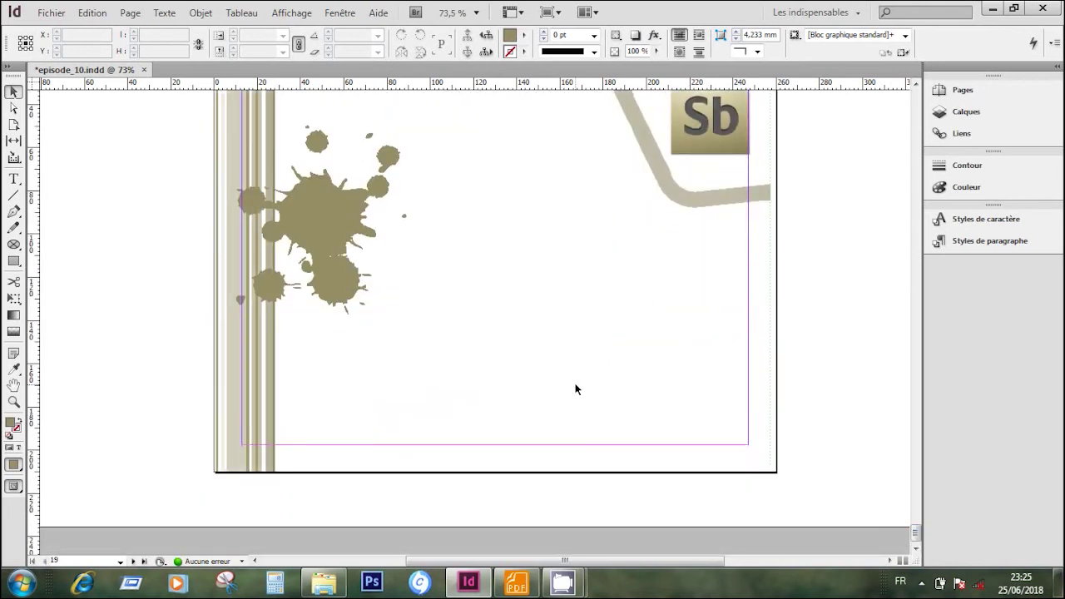
pyautogui.hotkey('ctrl', 'v')
pyautogui.moveTo(478, 268); pyautogui.dragTo(526, 362)
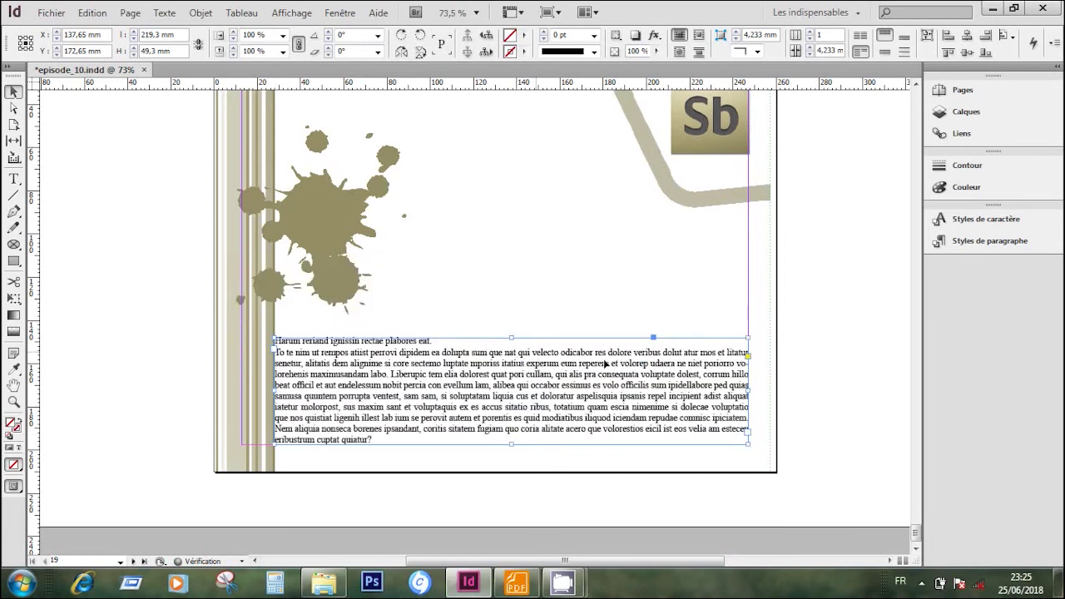
pyautogui.click(812, 406)
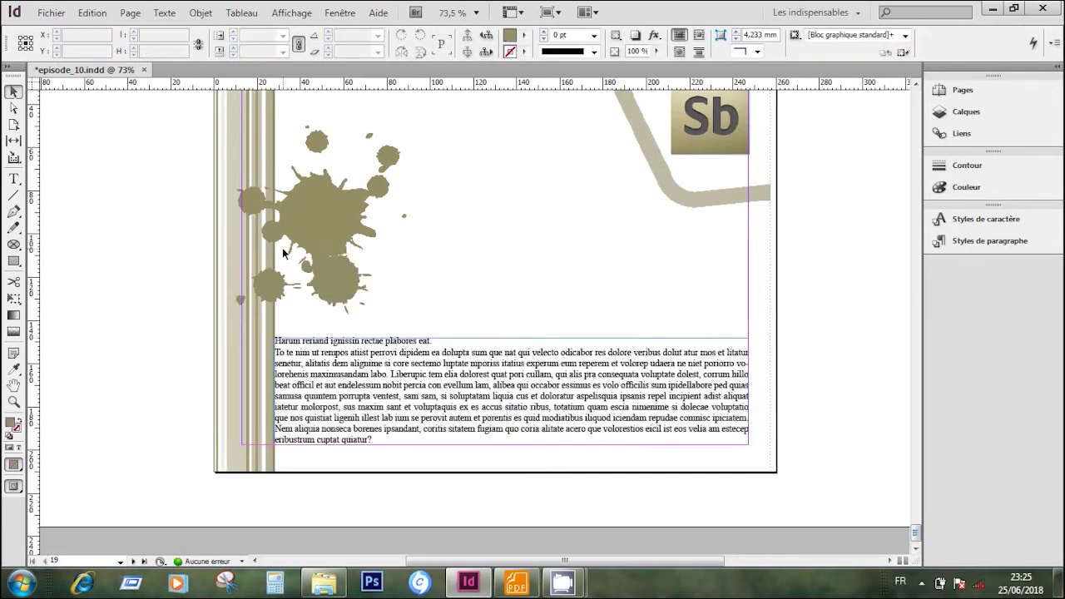
# Switch to Foxit Reader, read the image-import instruction 10 in Enonce_adobe.pdf and examine the image layout in Adobe.pdf.
pyautogui.click(517, 583)
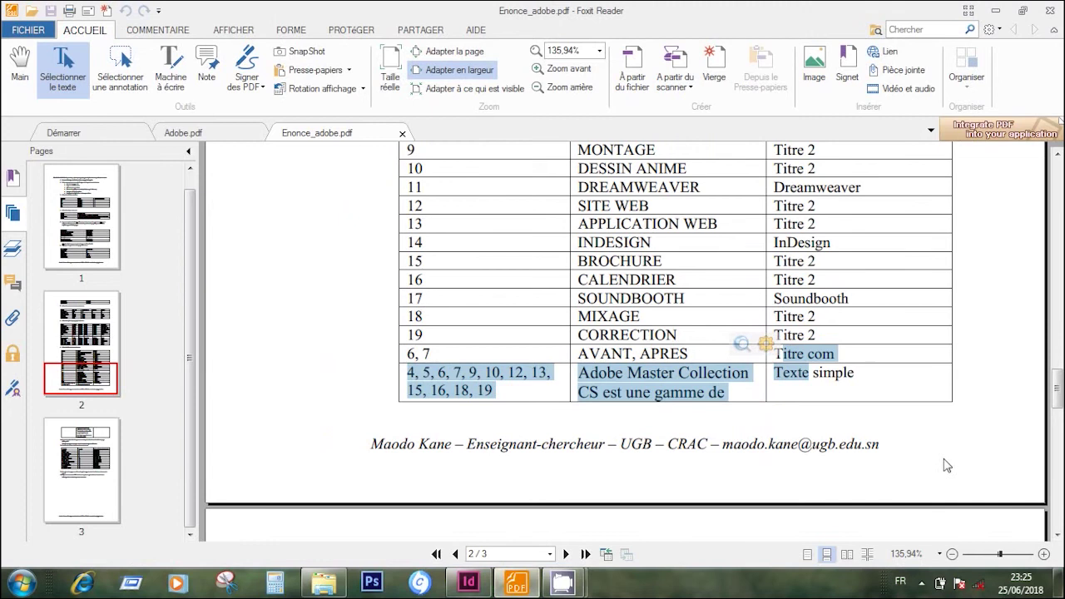
pyautogui.click(922, 393)
pyautogui.moveTo(1057, 398); pyautogui.dragTo(1059, 448)
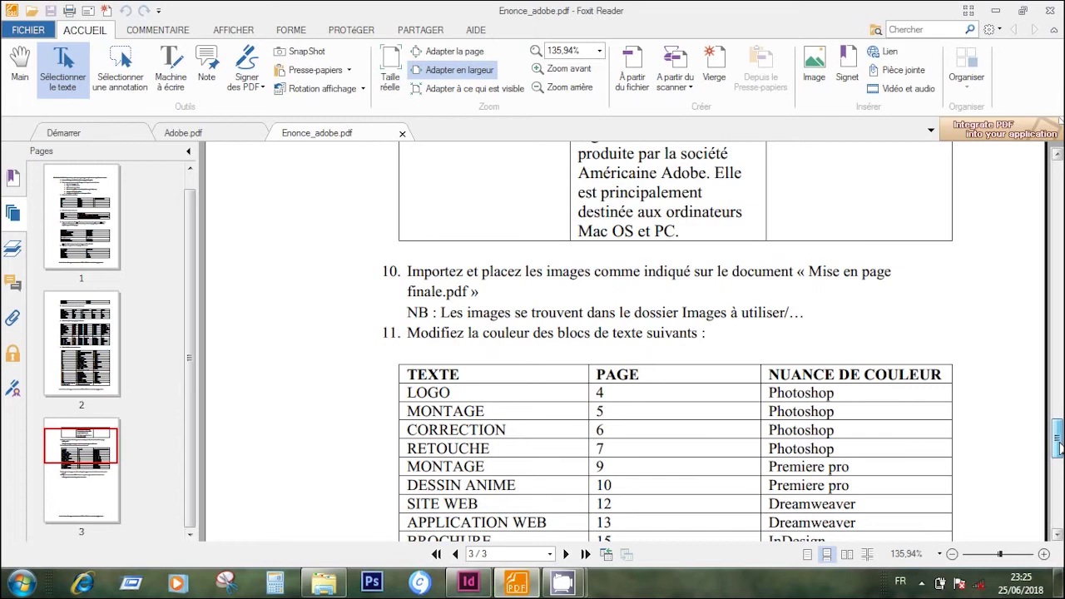
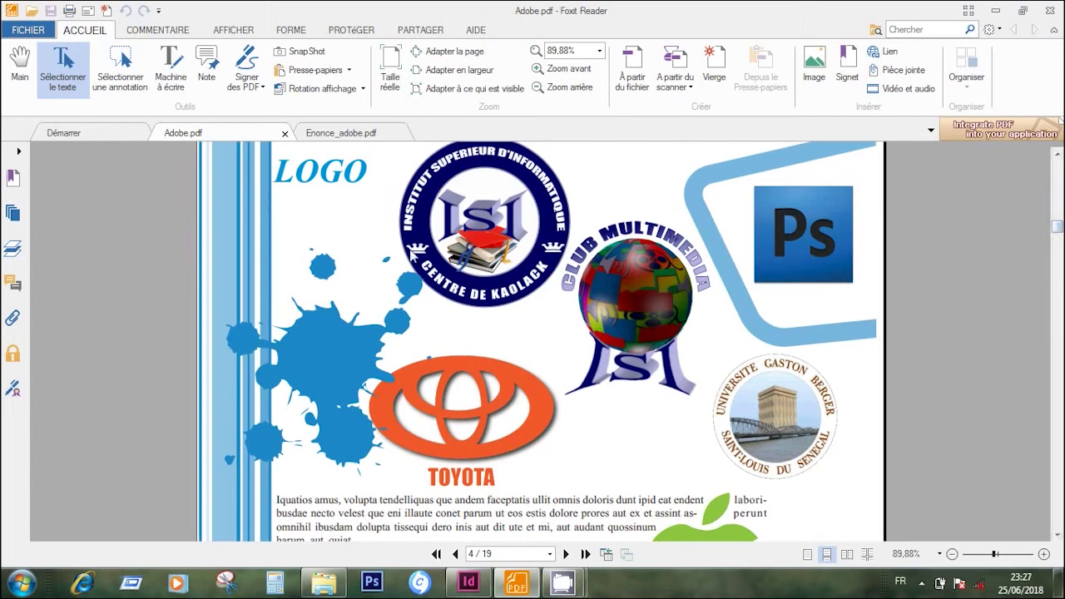
pyautogui.click(362, 135)
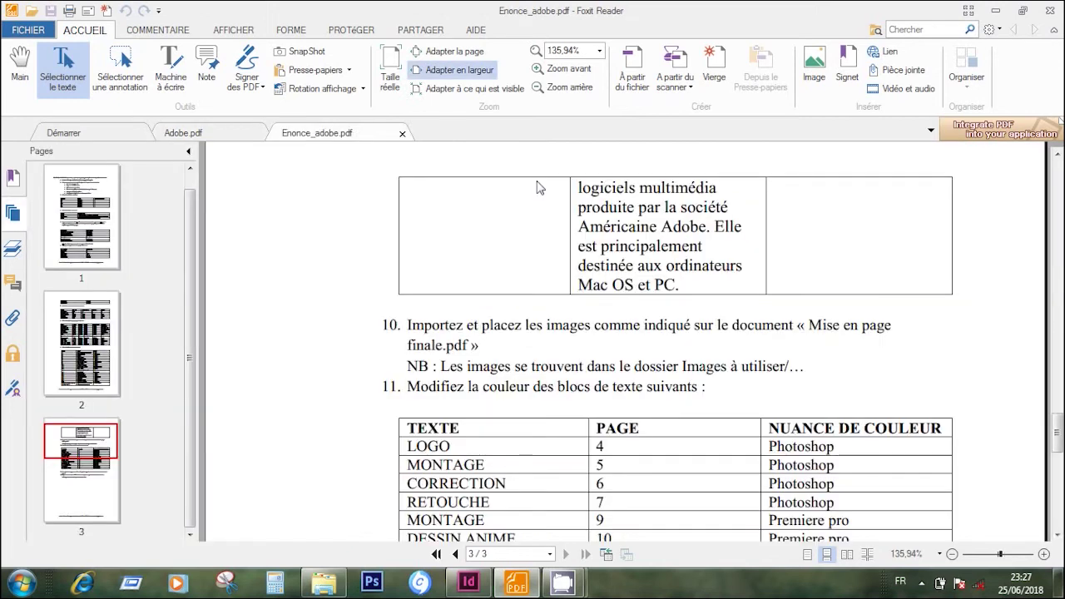
pyautogui.moveTo(1057, 441); pyautogui.dragTo(1055, 444)
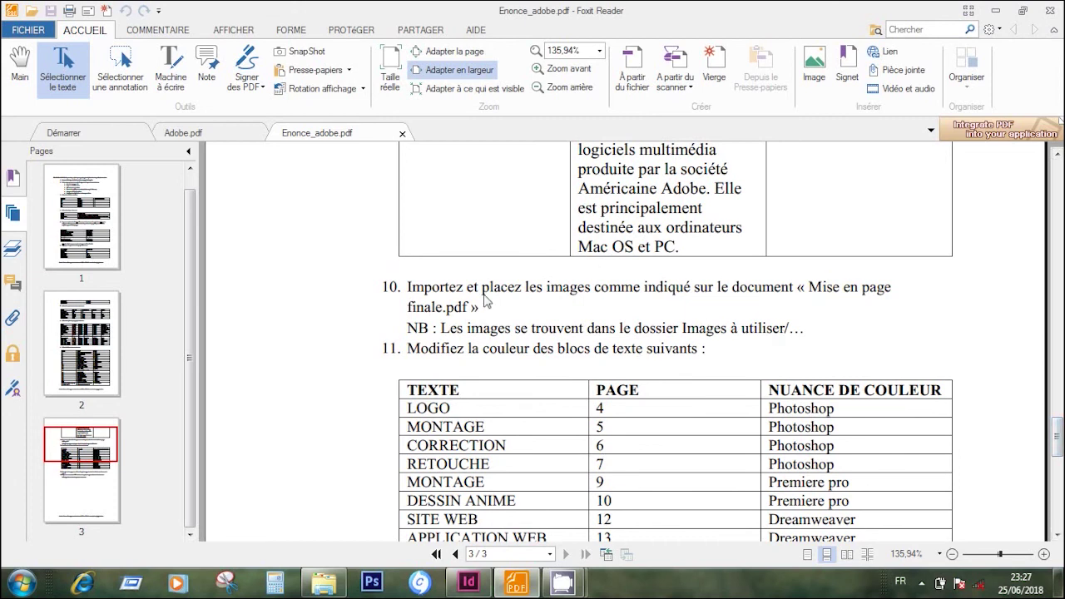
pyautogui.click(209, 135)
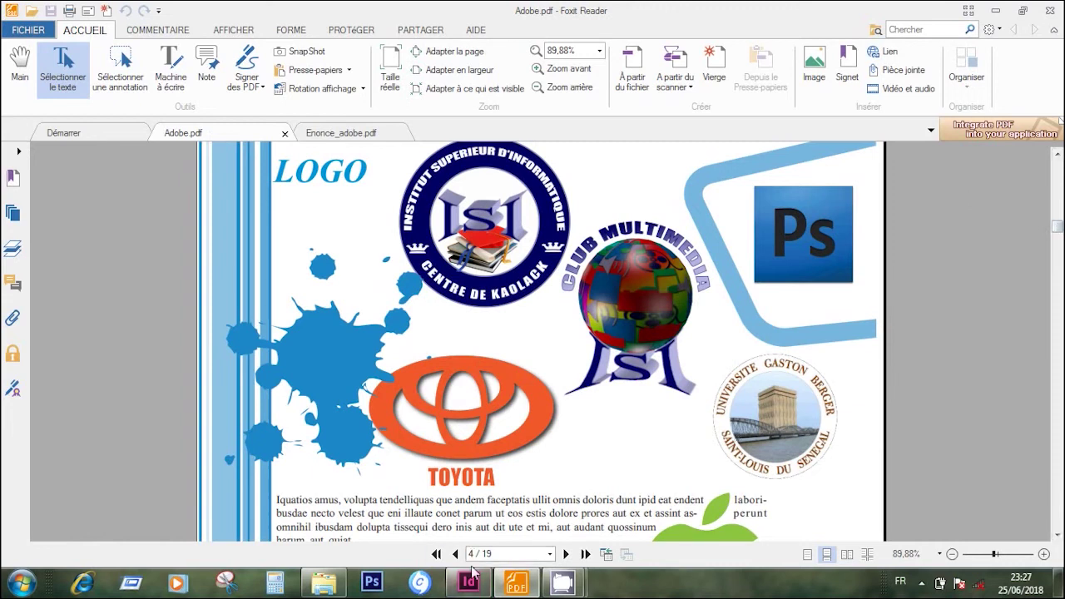
# Return to InDesign, lock the Texte layer and make the Illustrations layer active.
pyautogui.moveTo(473, 589)
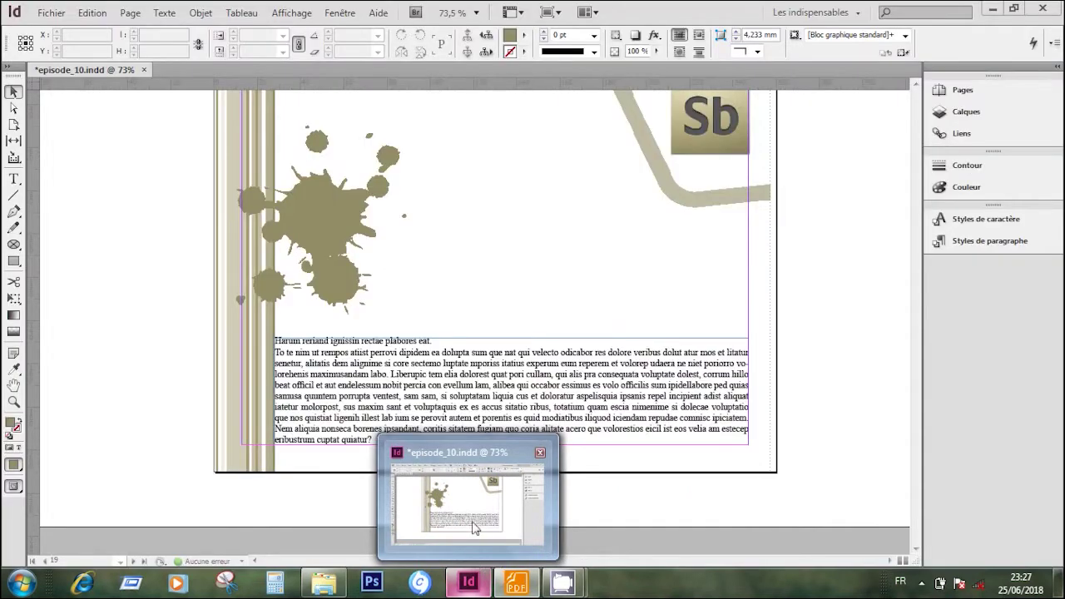
pyautogui.click(475, 526)
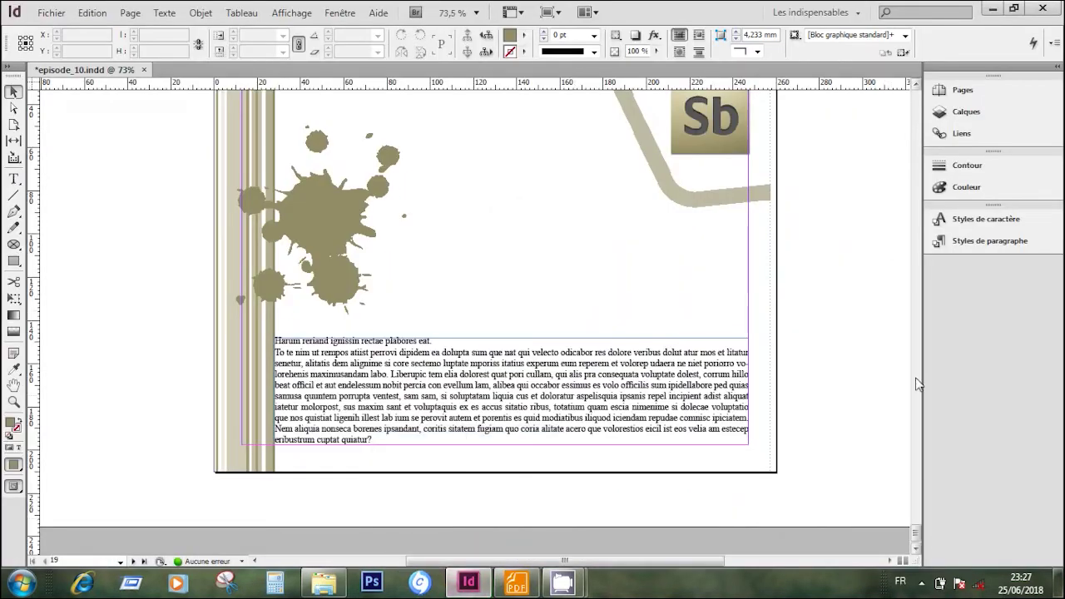
pyautogui.moveTo(918, 537); pyautogui.dragTo(933, 177)
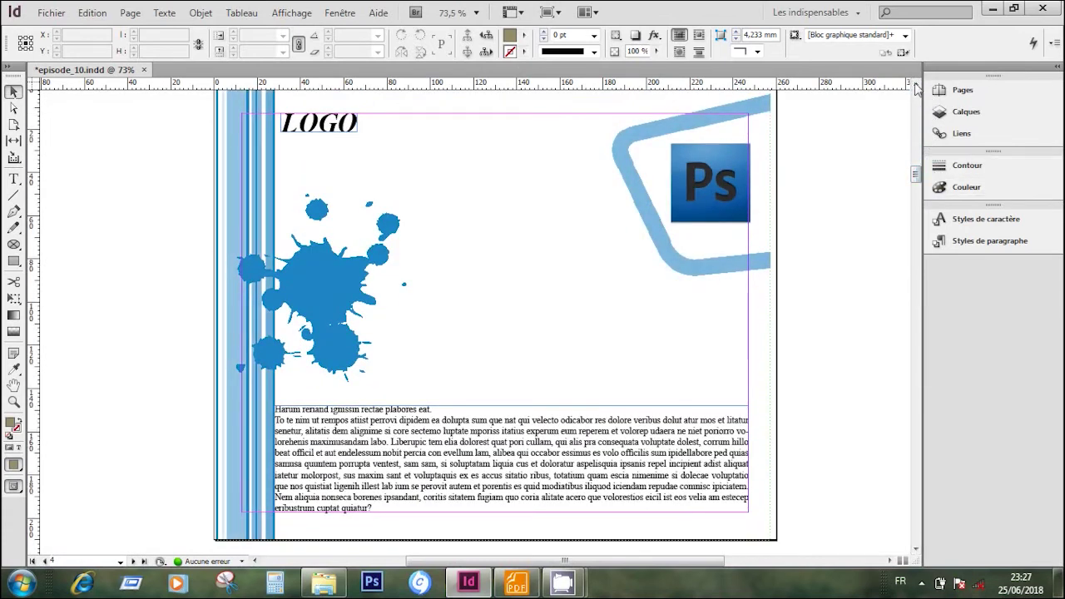
pyautogui.click(965, 119)
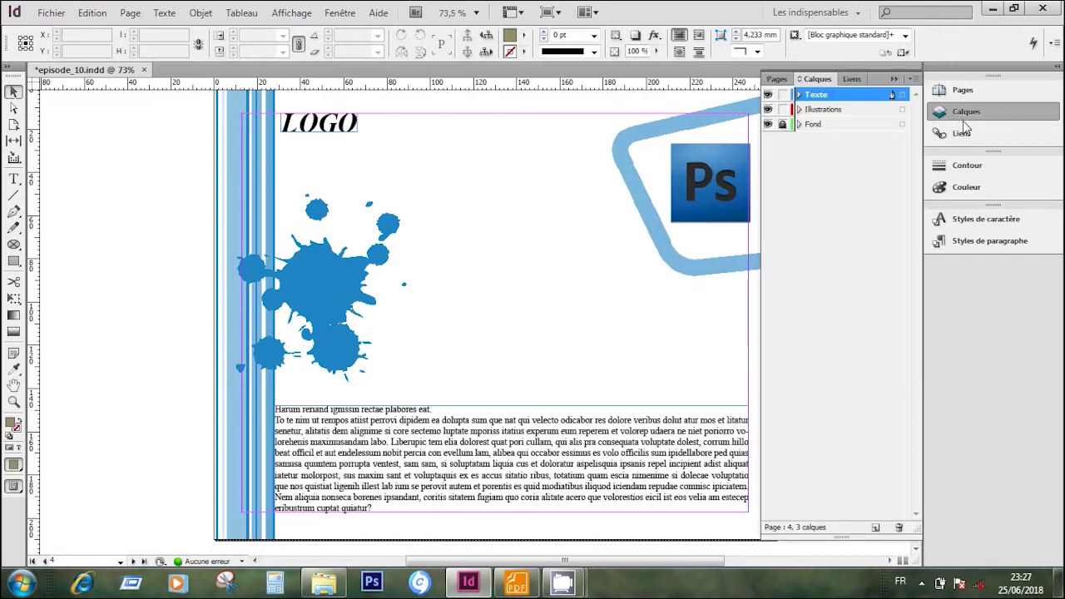
pyautogui.click(783, 95)
pyautogui.click(808, 111)
pyautogui.click(967, 113)
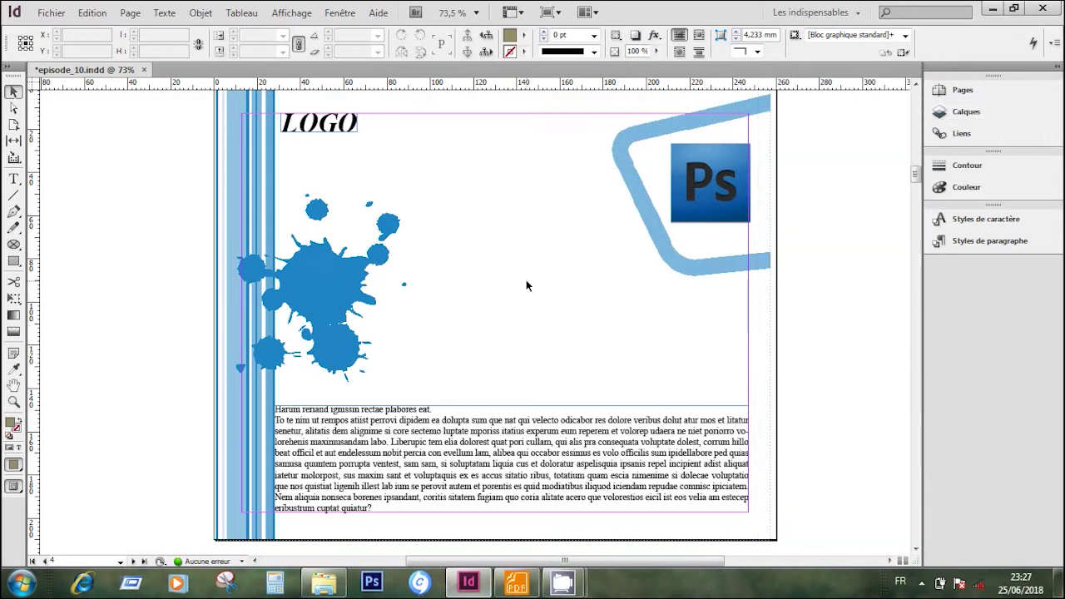
pyautogui.hotkey('ctrl', 'd')
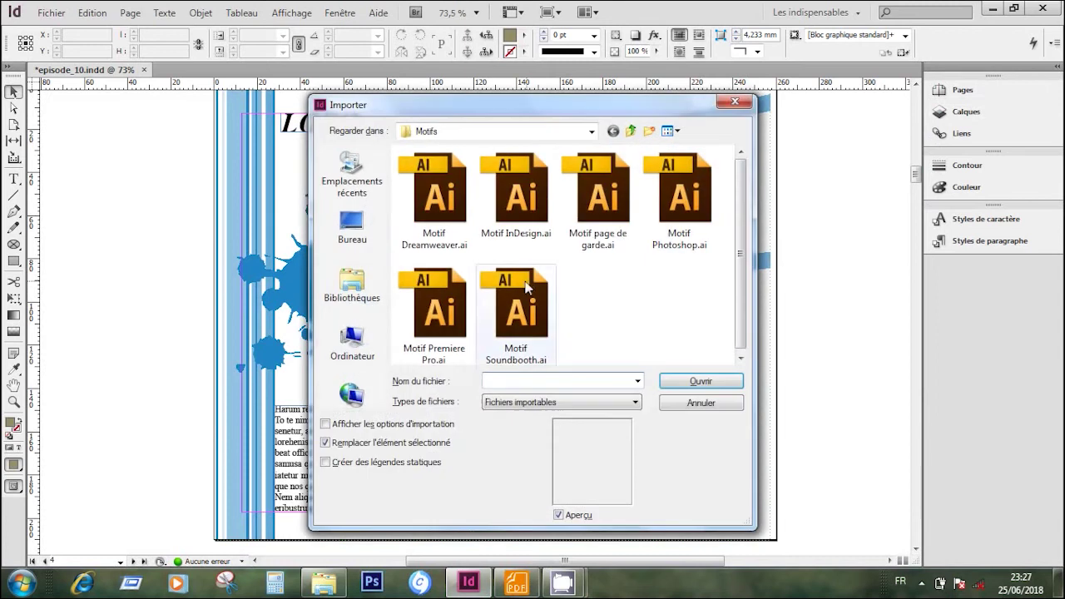
pyautogui.click(631, 132)
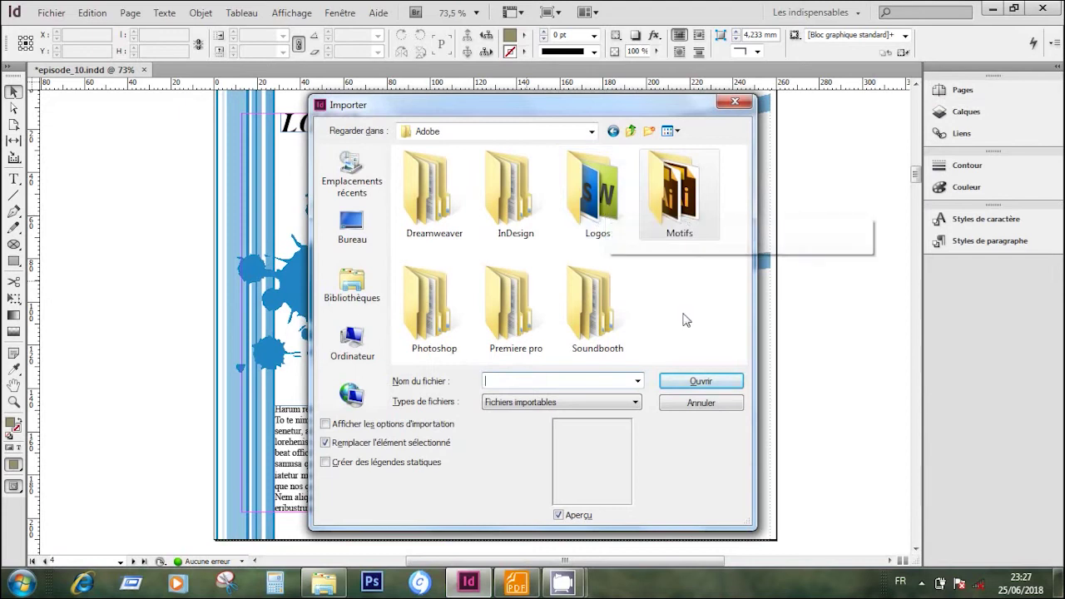
pyautogui.click(714, 405)
# On page 1, load the five logo files from the Logos folder, Dw logo.jpg through Sb logo.png, for placement.
pyautogui.moveTo(919, 177); pyautogui.dragTo(916, 103)
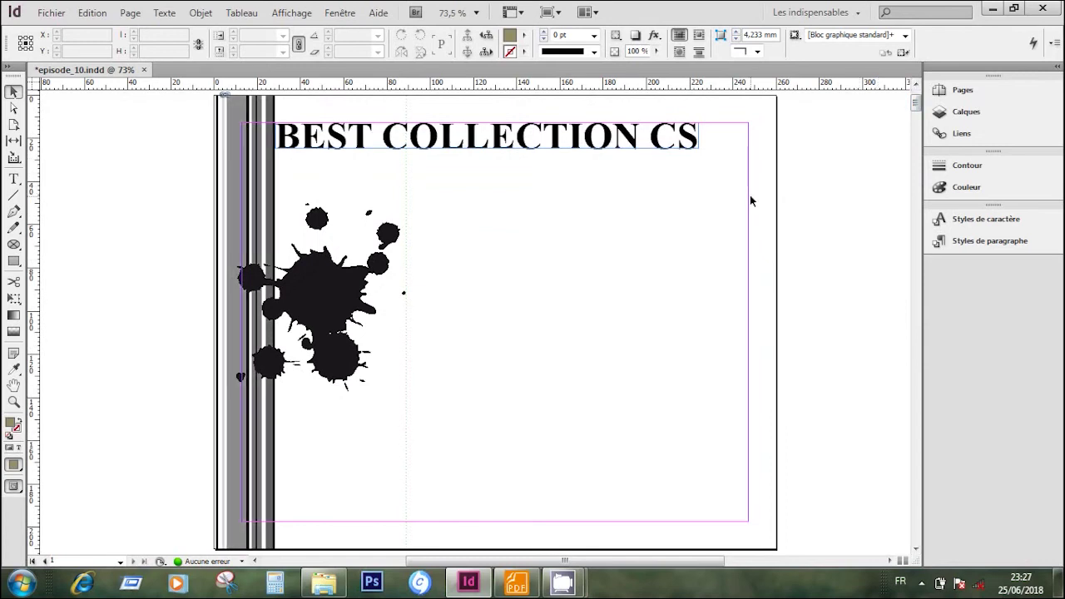
pyautogui.hotkey('ctrl', 'd')
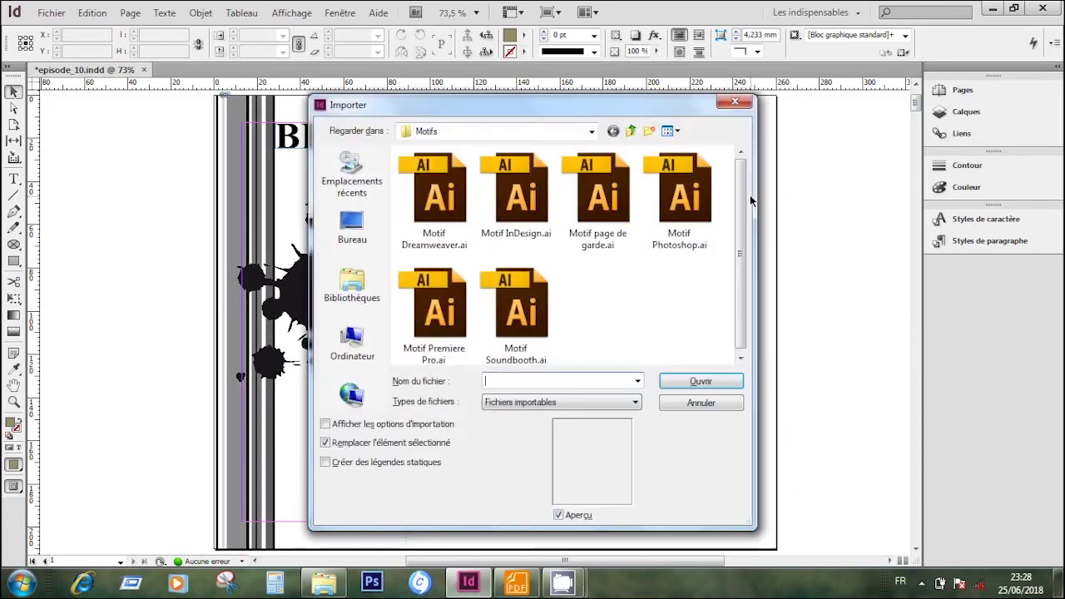
pyautogui.click(632, 131)
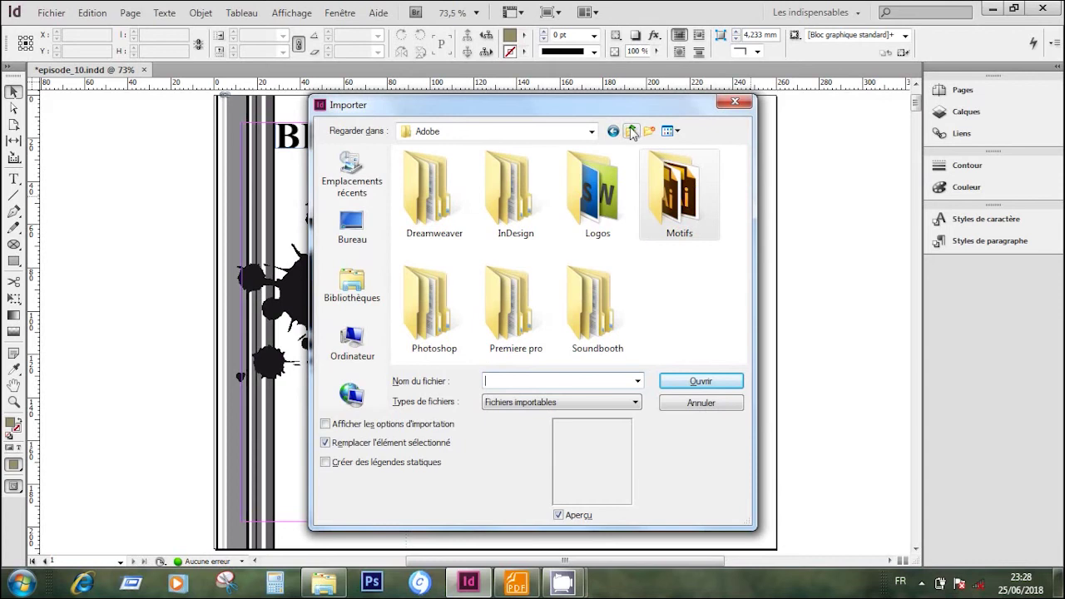
pyautogui.doubleClick(597, 199)
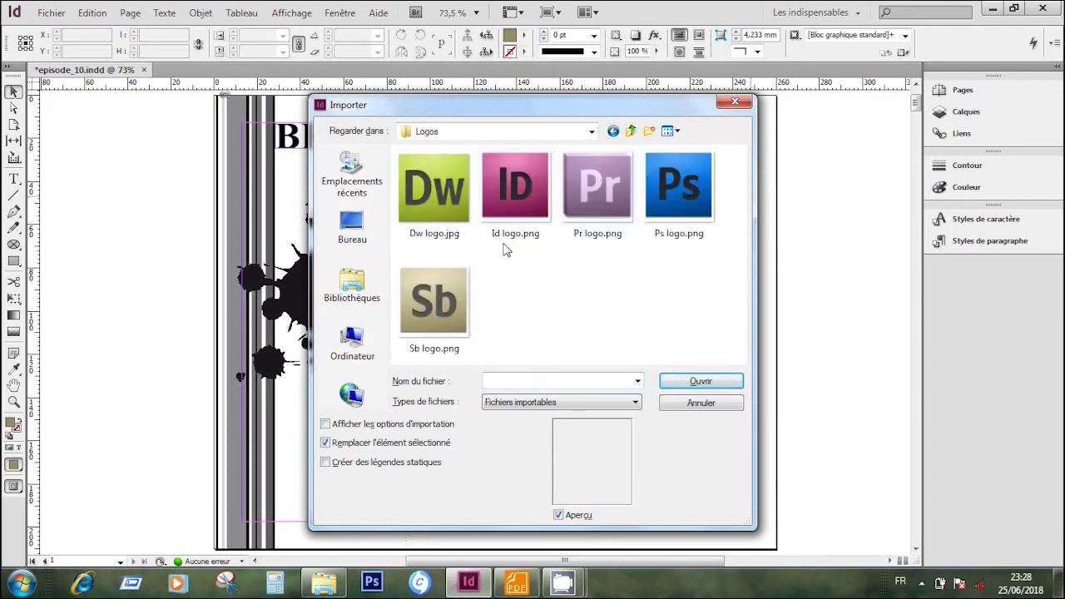
pyautogui.click(432, 207)
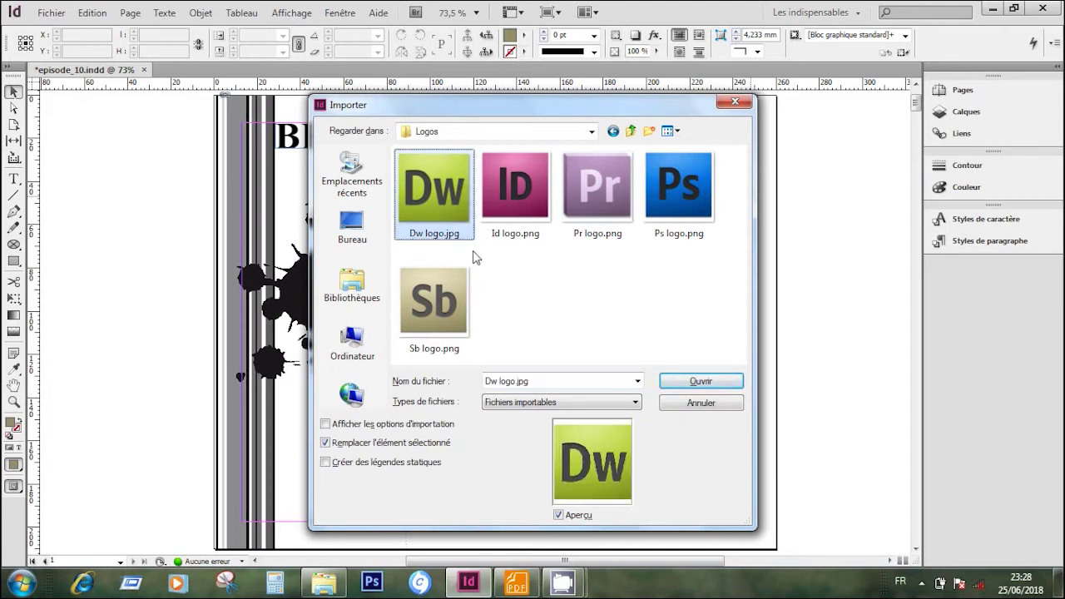
pyautogui.keyDown('shift'); pyautogui.click(456, 308); pyautogui.keyUp('shift')
pyautogui.click(707, 383)
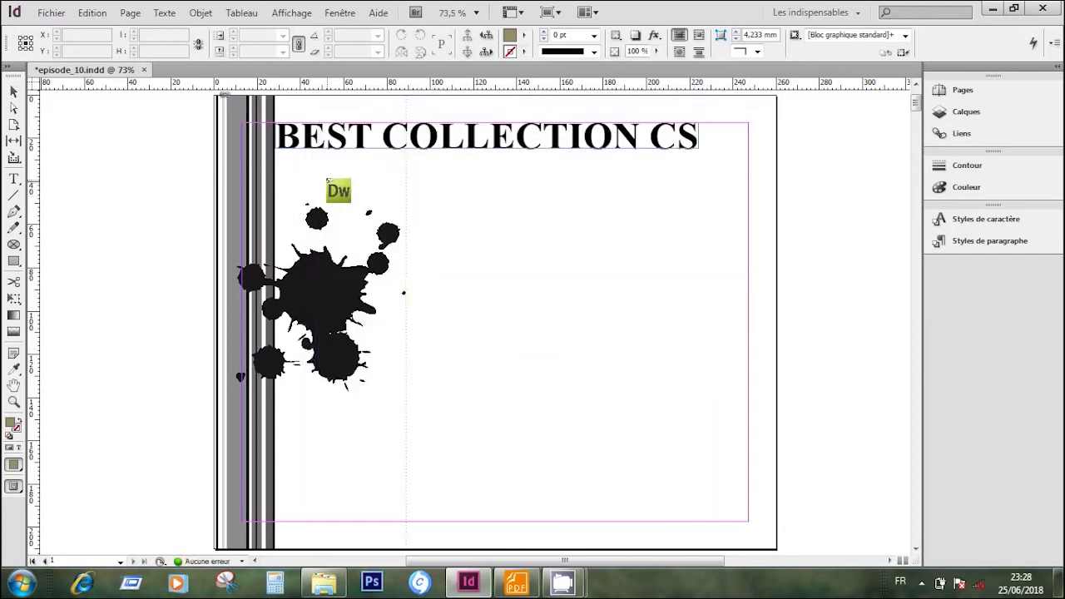
# Place the Dw, Id, Pr, Ps and Sb logos on page 1, with Id about 60 mm, Pr 83 mm, Ps 85 mm and Sb 76 mm wide.
pyautogui.moveTo(287, 162); pyautogui.dragTo(423, 292)
pyautogui.moveTo(479, 188); pyautogui.dragTo(585, 309)
pyautogui.moveTo(632, 263); pyautogui.dragTo(809, 439)
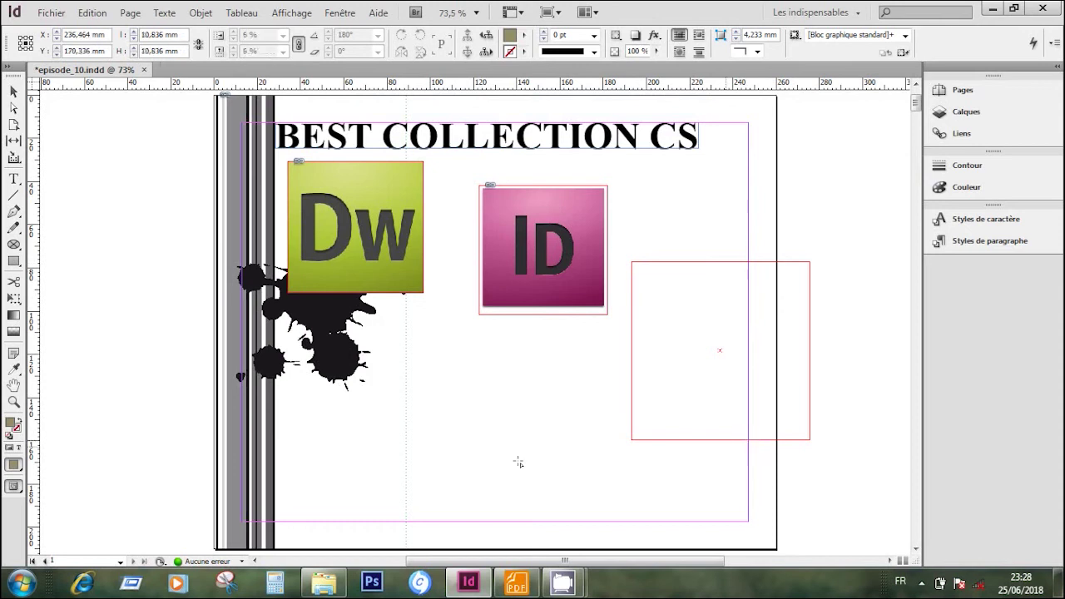
pyautogui.moveTo(518, 462); pyautogui.dragTo(310, 368)
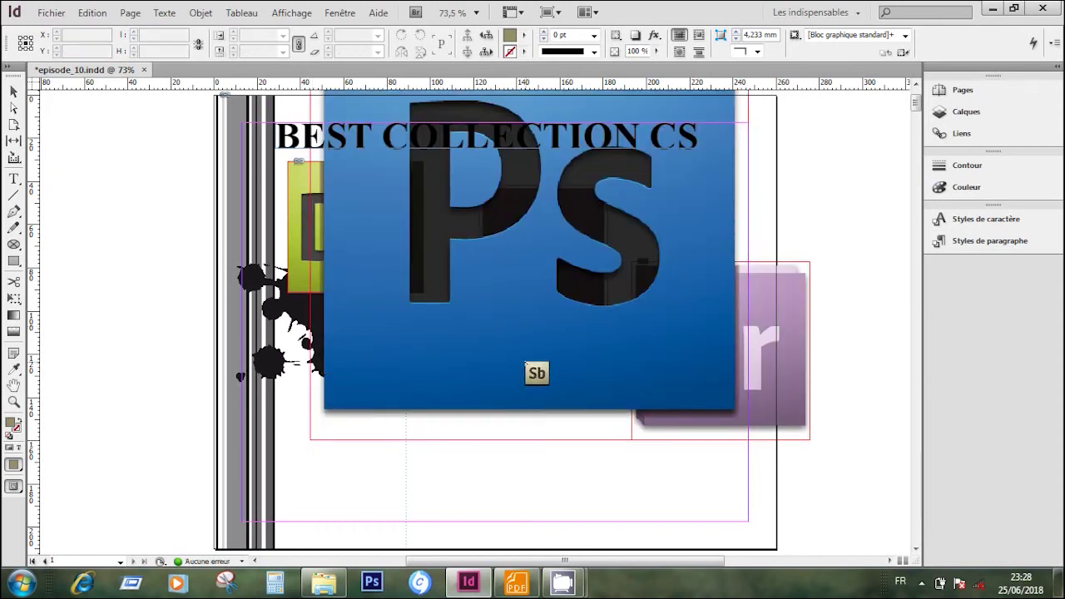
pyautogui.hotkey('ctrl', 'z')
pyautogui.moveTo(380, 346); pyautogui.dragTo(565, 499)
pyautogui.moveTo(242, 315); pyautogui.dragTo(406, 479)
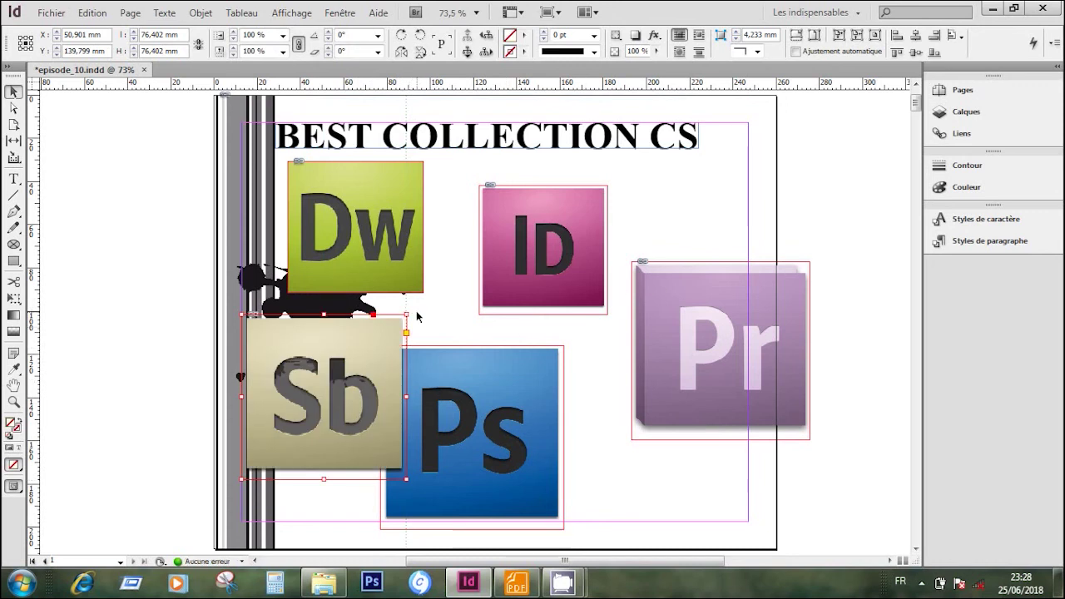
# Reposition the Sb and Ps logos with Sb tilted clockwise and Ps rotated 18° counterclockwise, and move the Pr logo slightly up.
pyautogui.moveTo(410, 315); pyautogui.dragTo(475, 380)
pyautogui.moveTo(554, 435); pyautogui.dragTo(606, 427)
pyautogui.moveTo(620, 334); pyautogui.dragTo(599, 314)
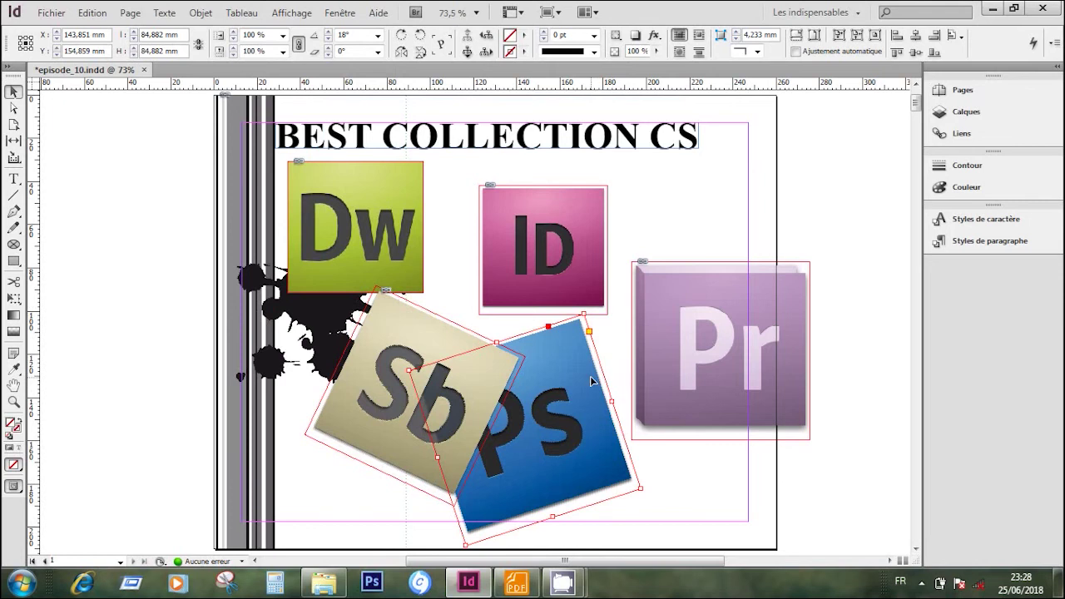
pyautogui.moveTo(732, 313); pyautogui.dragTo(744, 285)
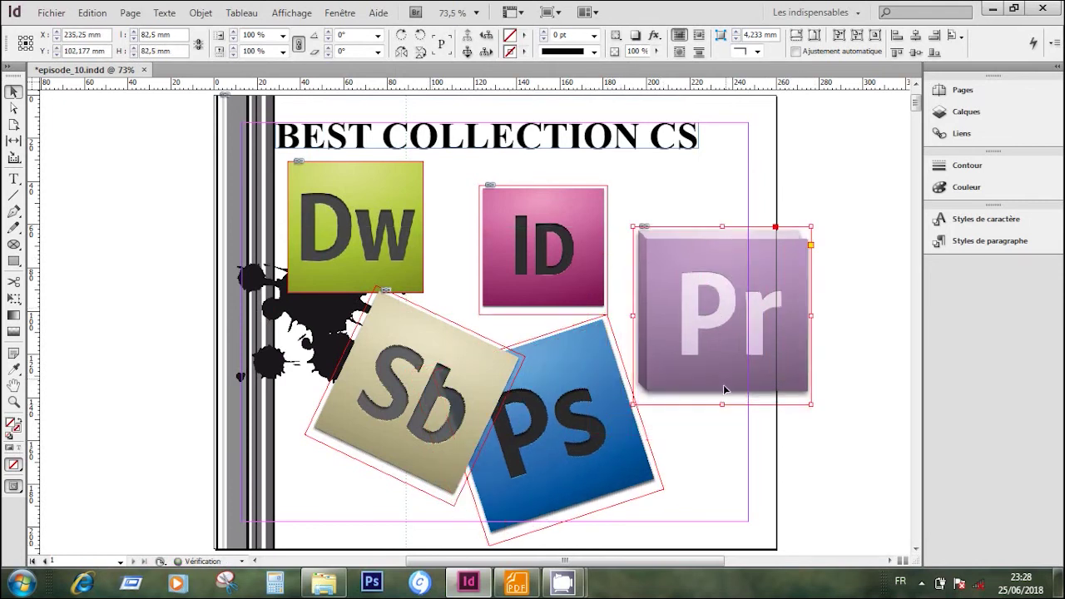
# Enlarge the Id logo on the cover to 83 mm wide and 83 mm high.
pyautogui.click(577, 214)
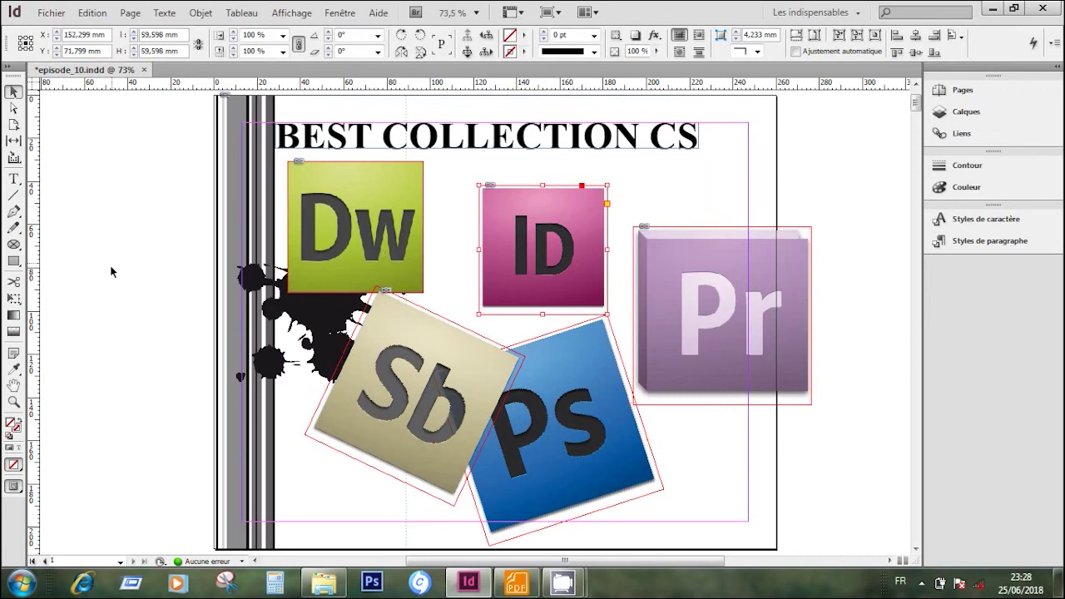
pyautogui.click(14, 300)
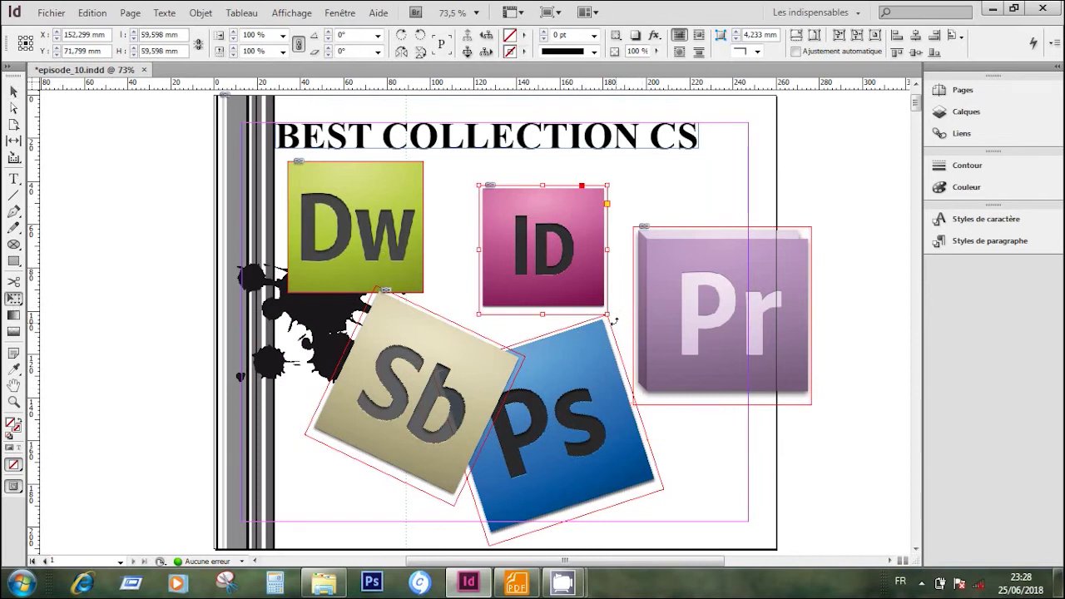
pyautogui.moveTo(610, 316); pyautogui.dragTo(657, 364)
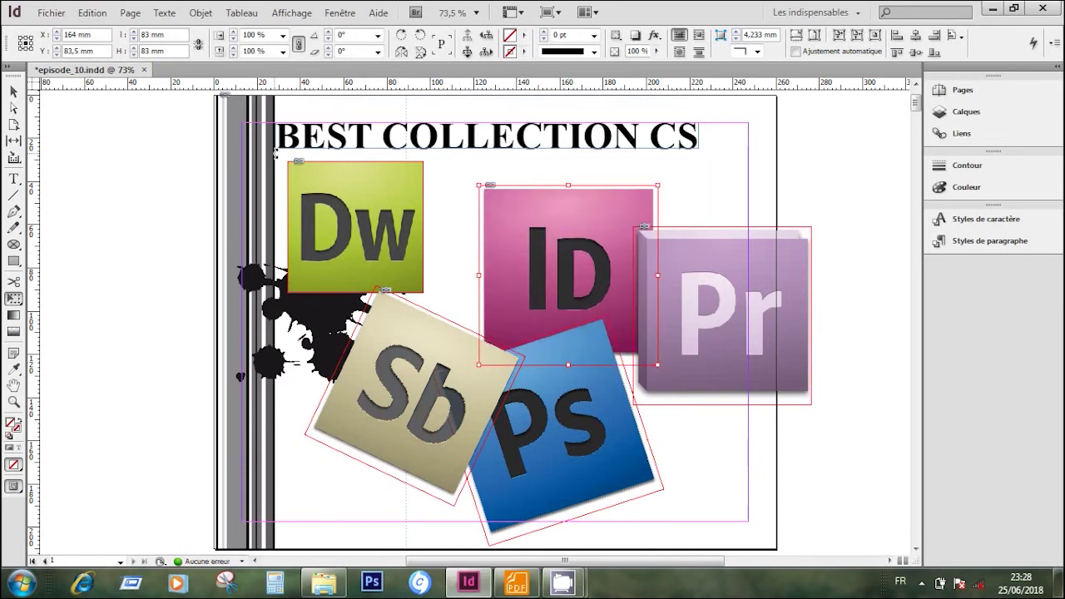
# Rotate the Dw logo 12° counterclockwise and place it closer to the Id logo, and move the Sb logo down toward the page's lower-left corner.
pyautogui.click(13, 92)
pyautogui.moveTo(376, 201); pyautogui.dragTo(428, 205)
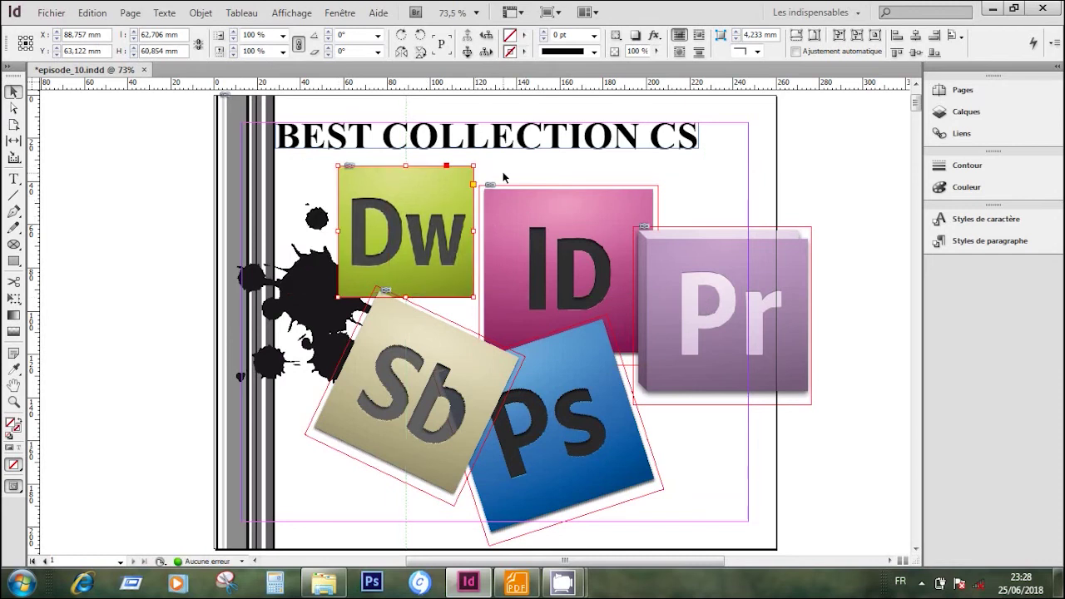
pyautogui.moveTo(479, 166); pyautogui.dragTo(449, 192)
pyautogui.moveTo(413, 359); pyautogui.dragTo(373, 397)
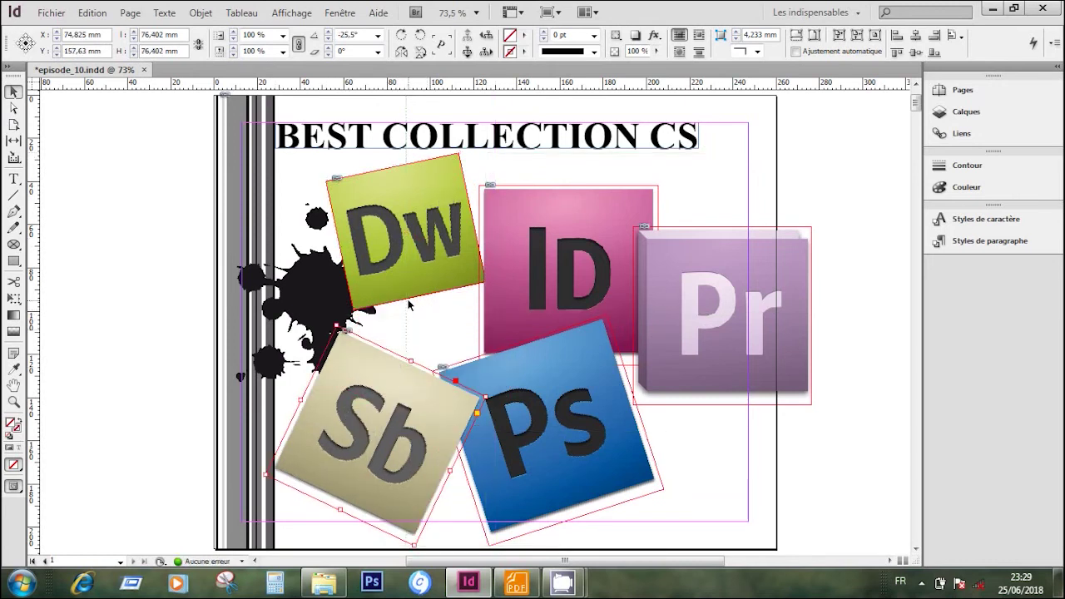
pyautogui.moveTo(435, 268)
pyautogui.mouseDown()
pyautogui.moveTo(447, 291)
pyautogui.moveTo(437, 285)
pyautogui.mouseUp()
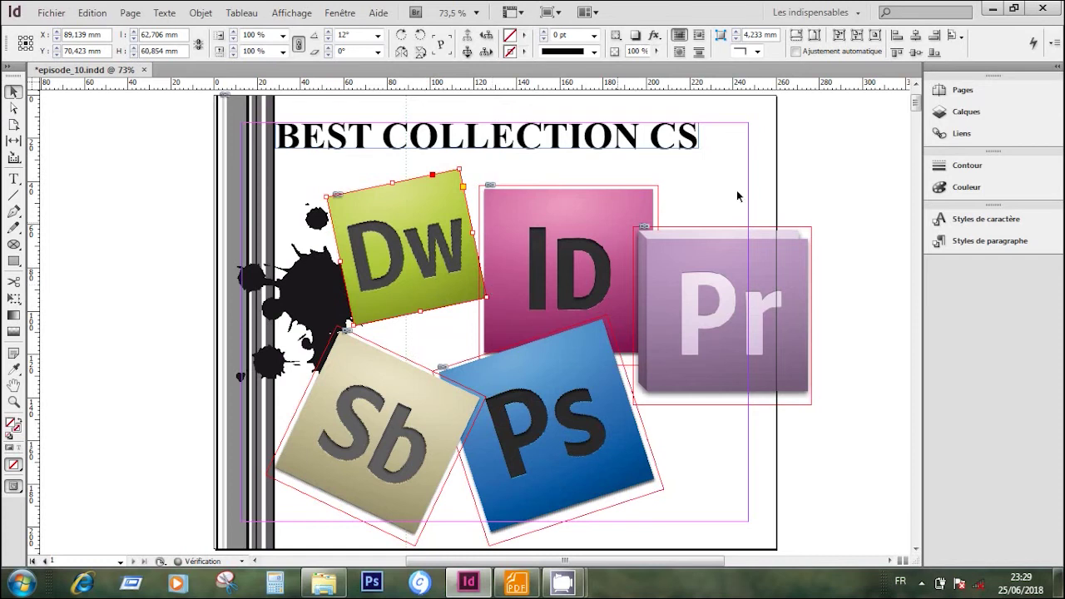
pyautogui.click(847, 202)
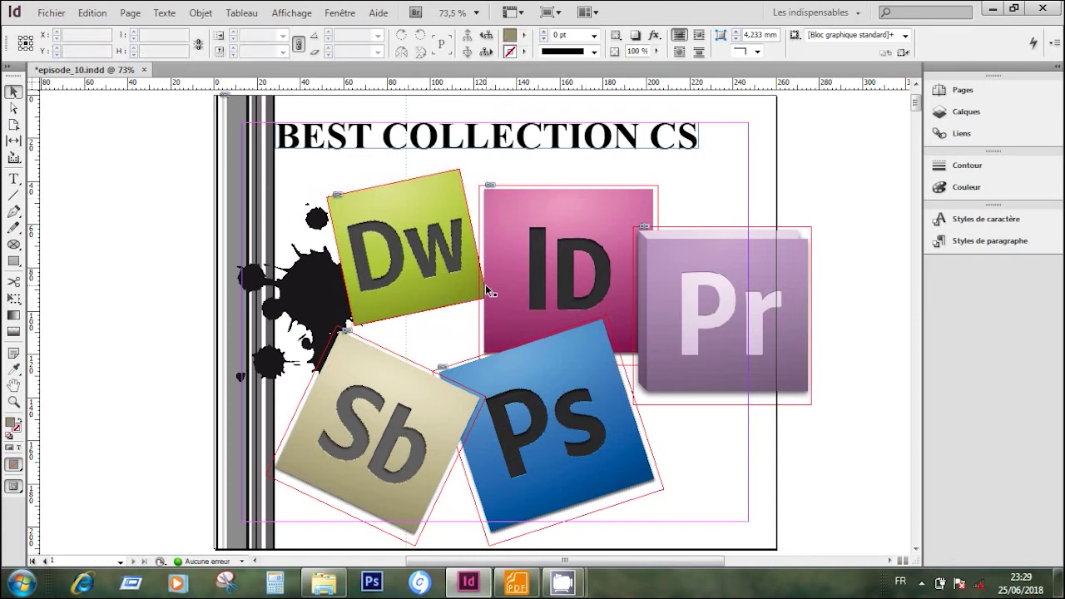
pyautogui.click(457, 275)
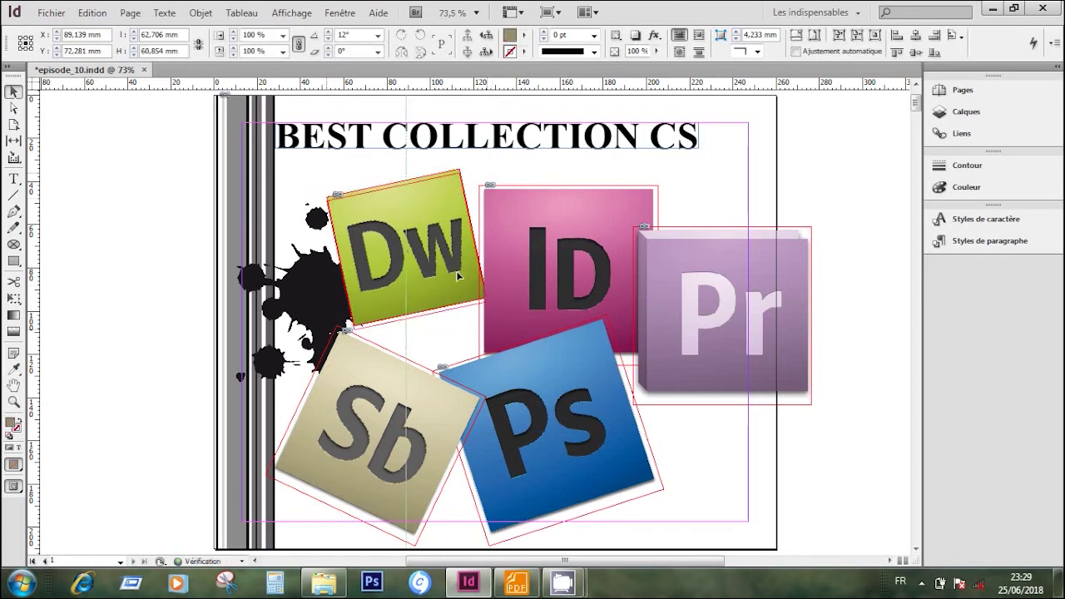
pyautogui.rightClick(458, 279)
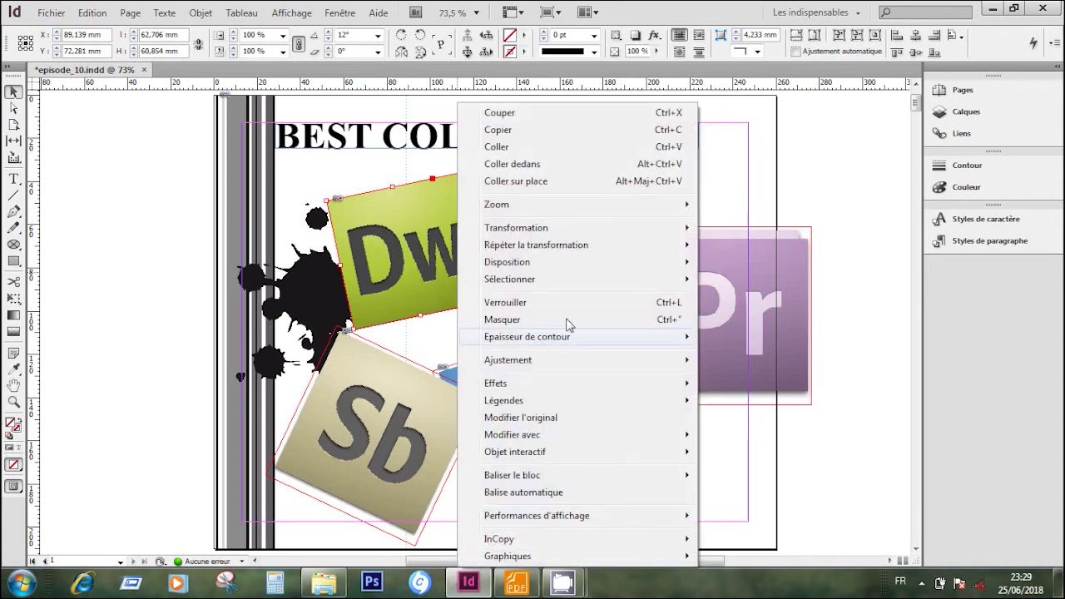
pyautogui.moveTo(618, 269)
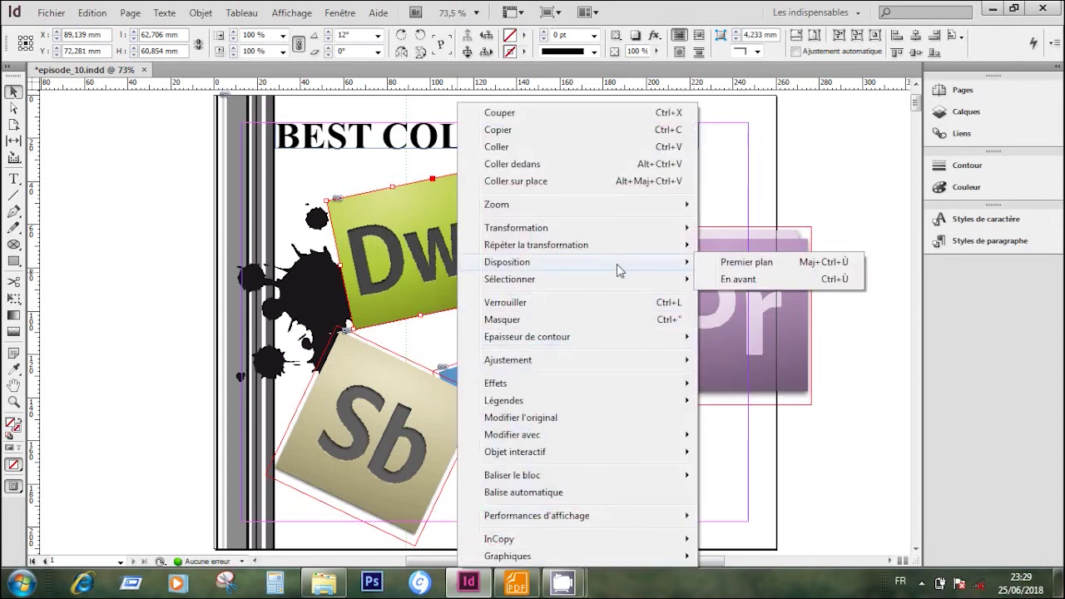
pyautogui.click(868, 333)
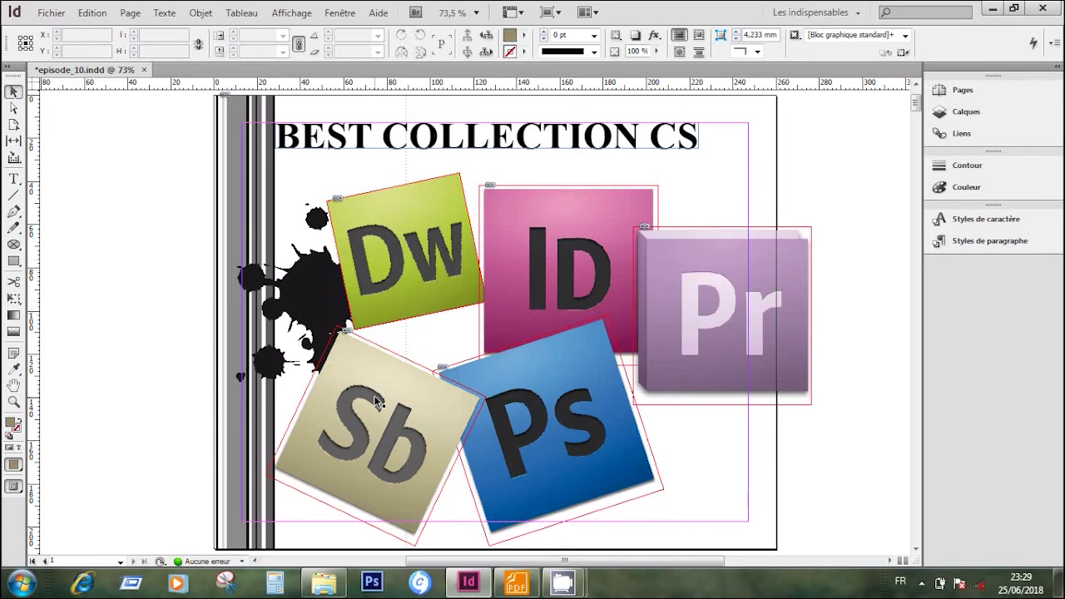
# Move the Sb logo slightly farther down and left, and preview the cover without frames and guides.
pyautogui.moveTo(366, 372); pyautogui.dragTo(359, 388)
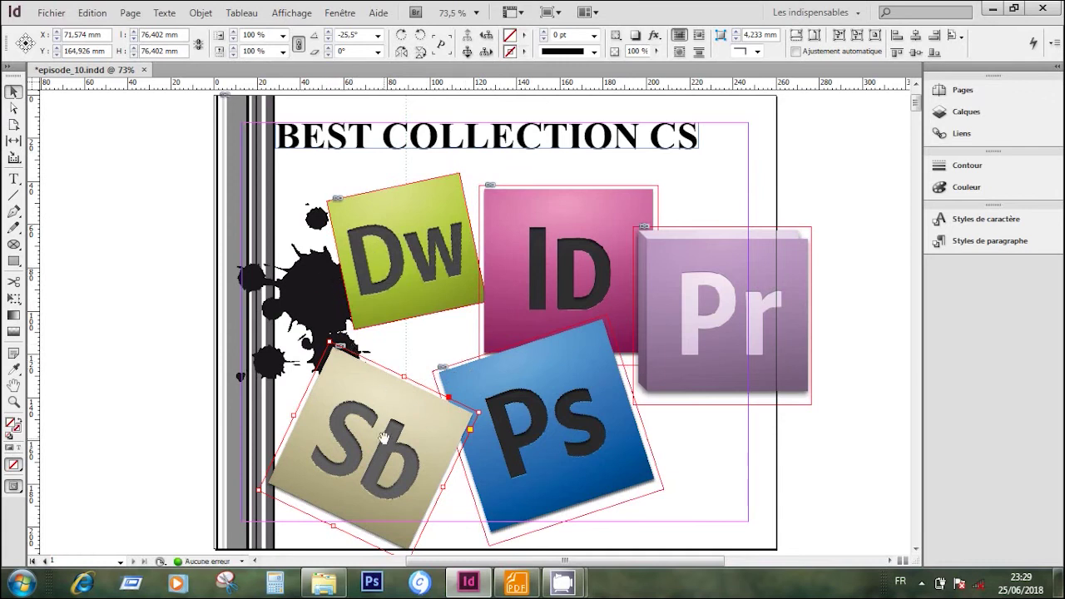
pyautogui.click(177, 408)
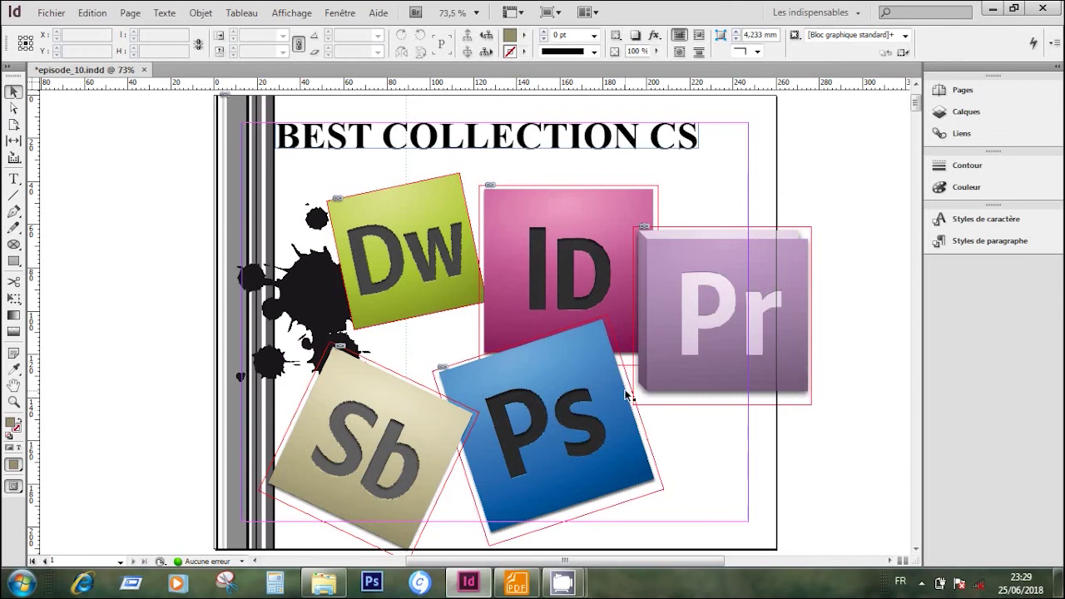
pyautogui.press('w')
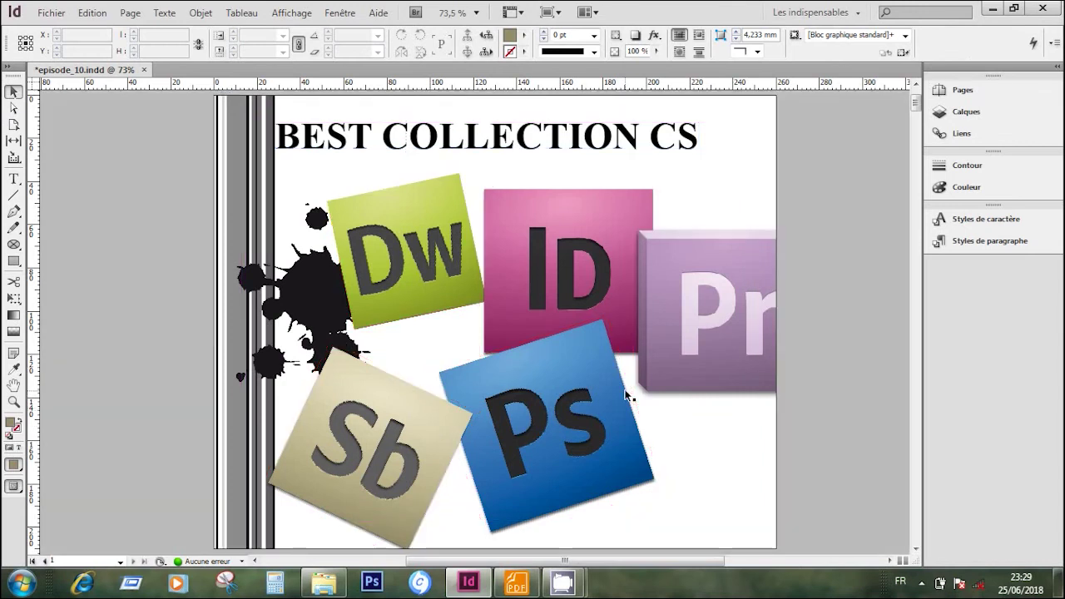
pyautogui.press('w')
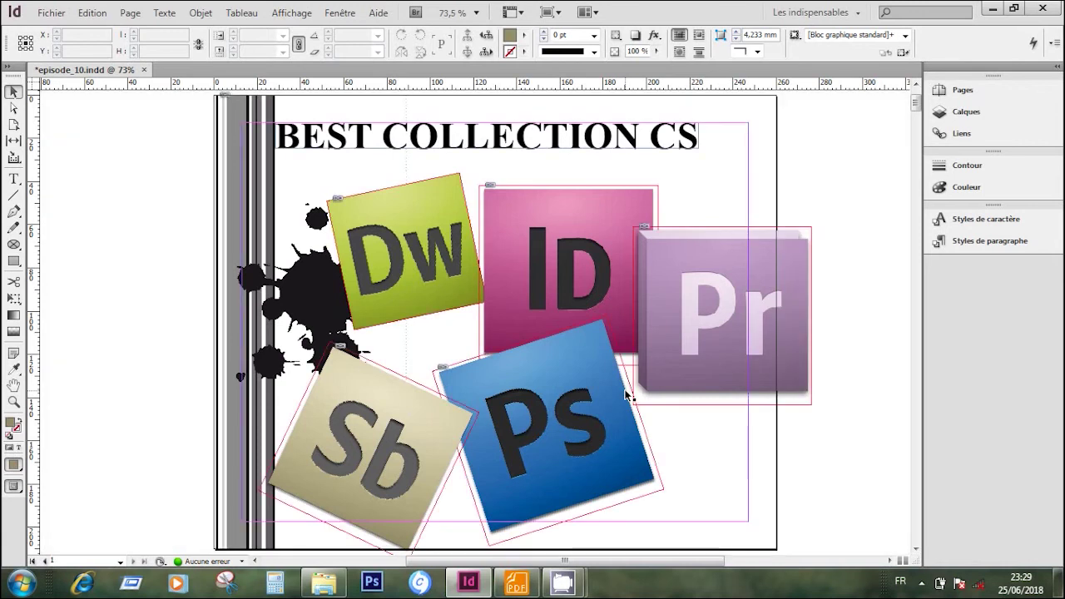
# Switch to Foxit Reader to examine the cover logos on page 1 of Adobe.pdf, and return to InDesign.
pyautogui.click(518, 580)
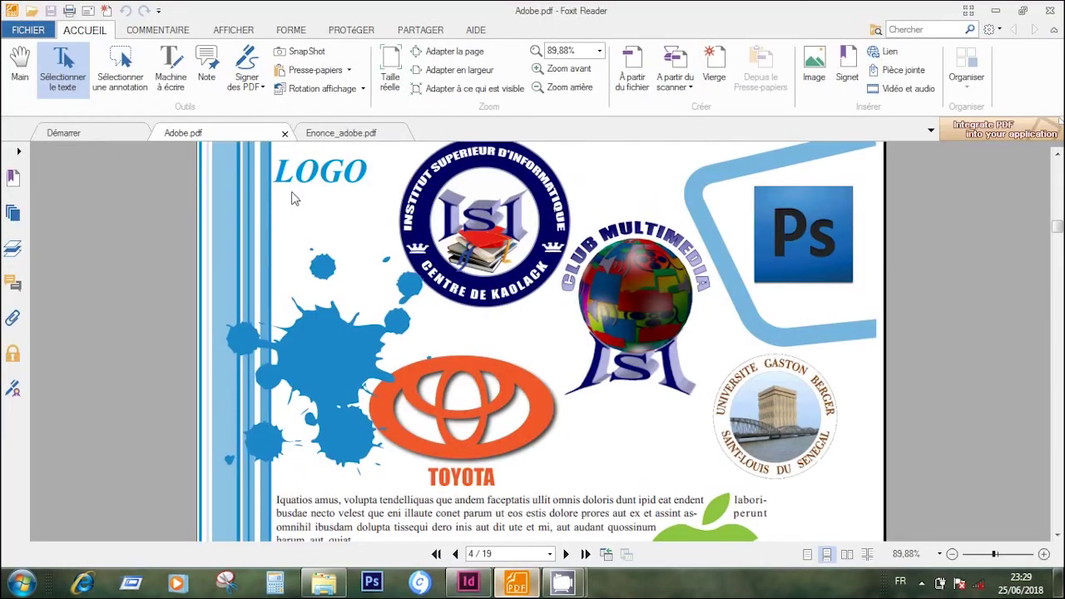
pyautogui.click(329, 135)
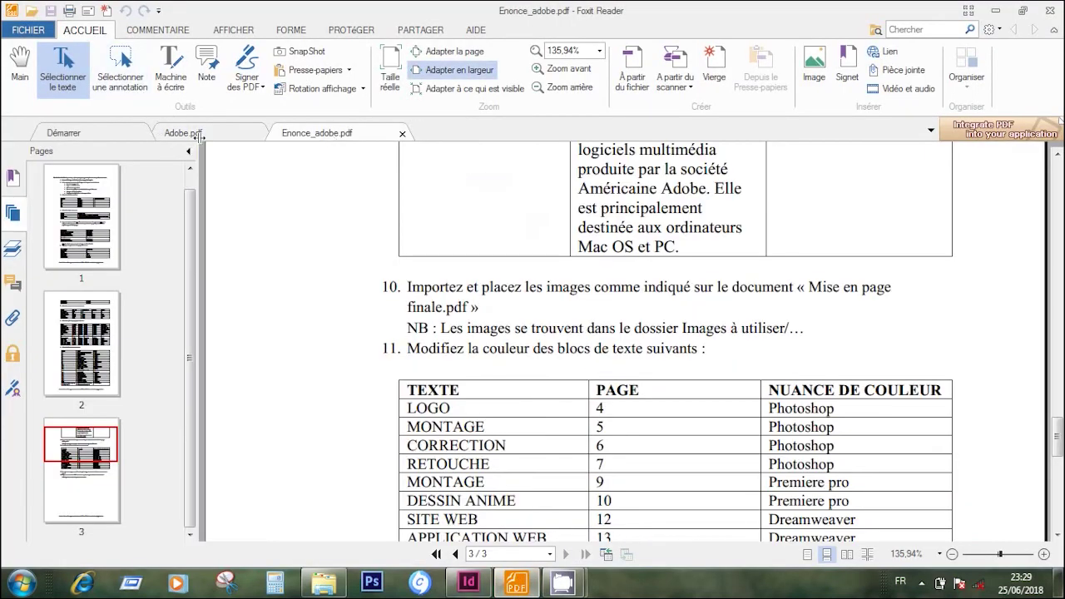
pyautogui.click(199, 138)
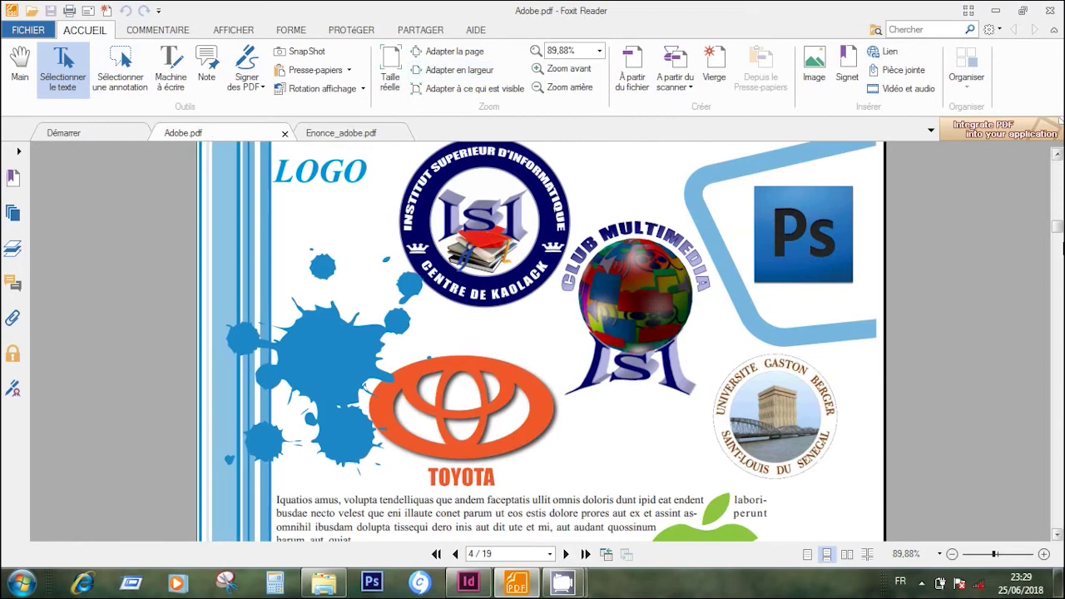
pyautogui.moveTo(1059, 233); pyautogui.dragTo(1061, 172)
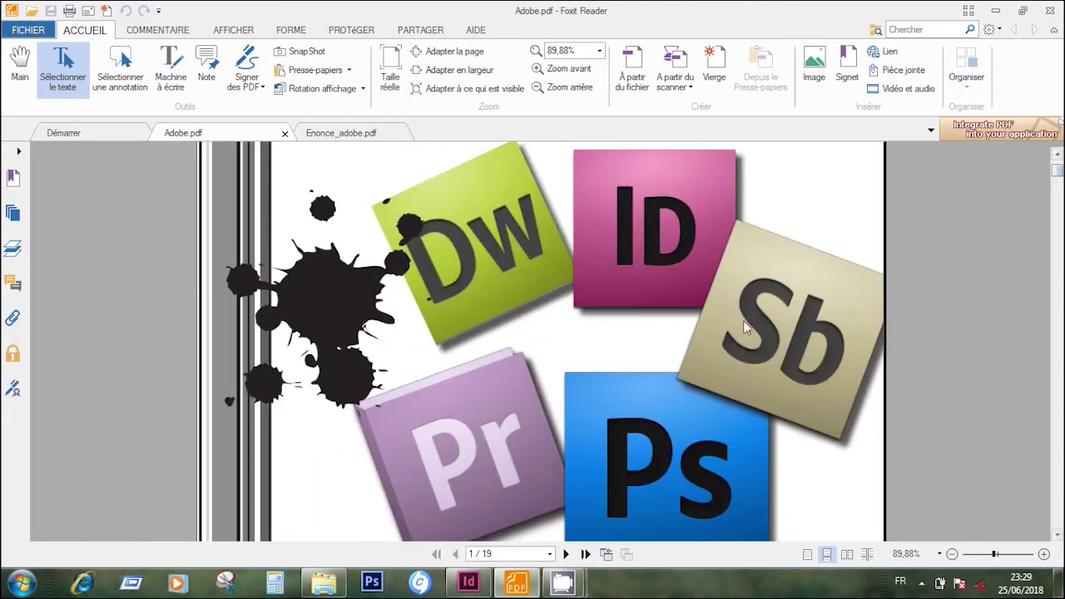
pyautogui.click(469, 583)
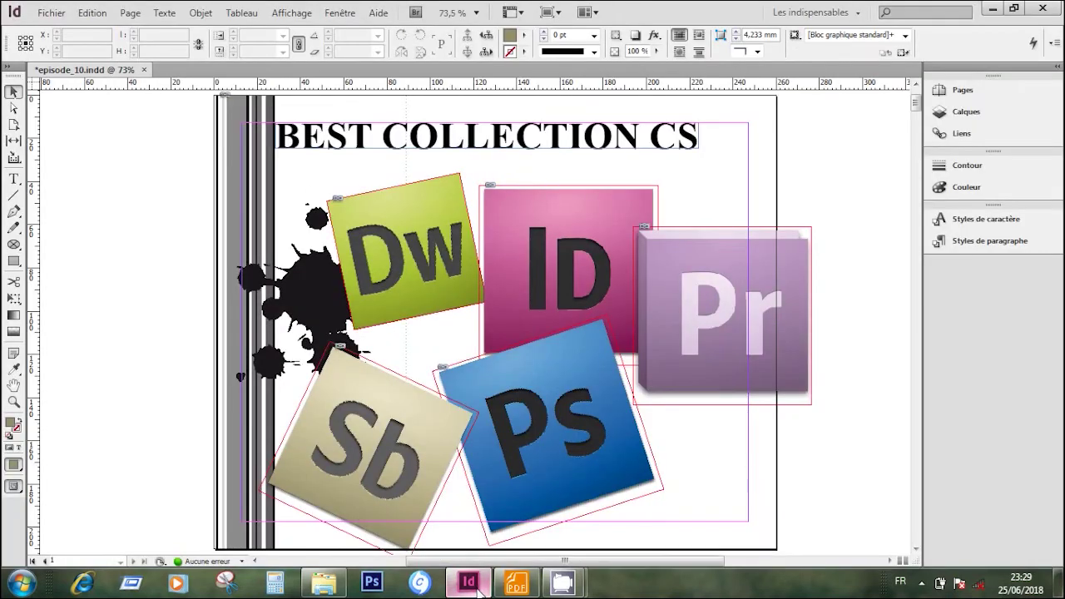
# Apply a drop shadow to the Dw, Id, Pr, Ps and Sb logos together and preview the cover.
pyautogui.click(420, 209)
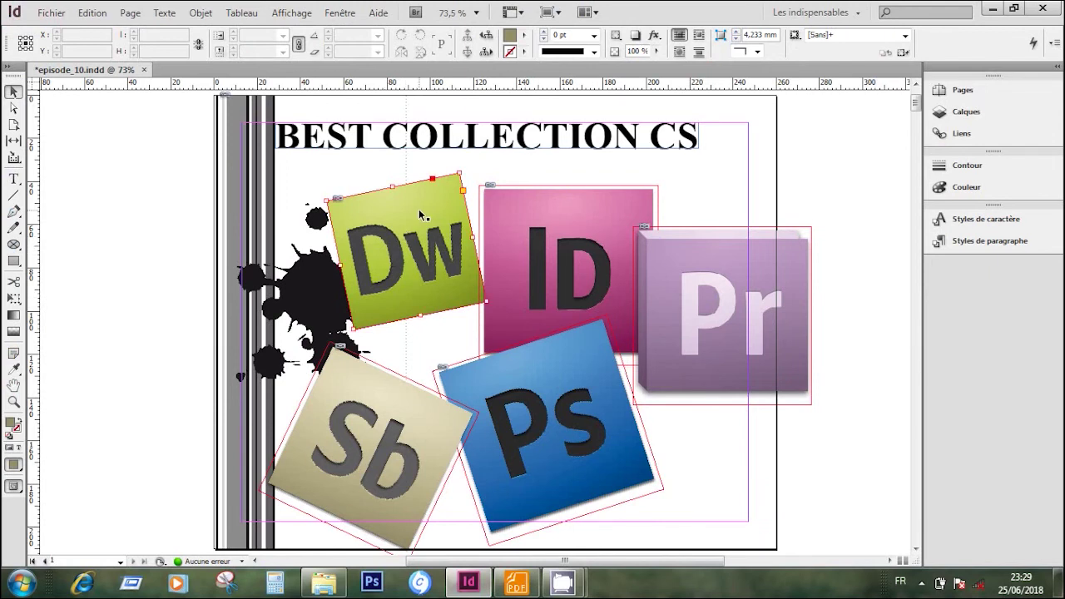
pyautogui.keyDown('shift'); pyautogui.click(600, 206); pyautogui.keyUp('shift')
pyautogui.keyDown('shift'); pyautogui.click(732, 289); pyautogui.keyUp('shift')
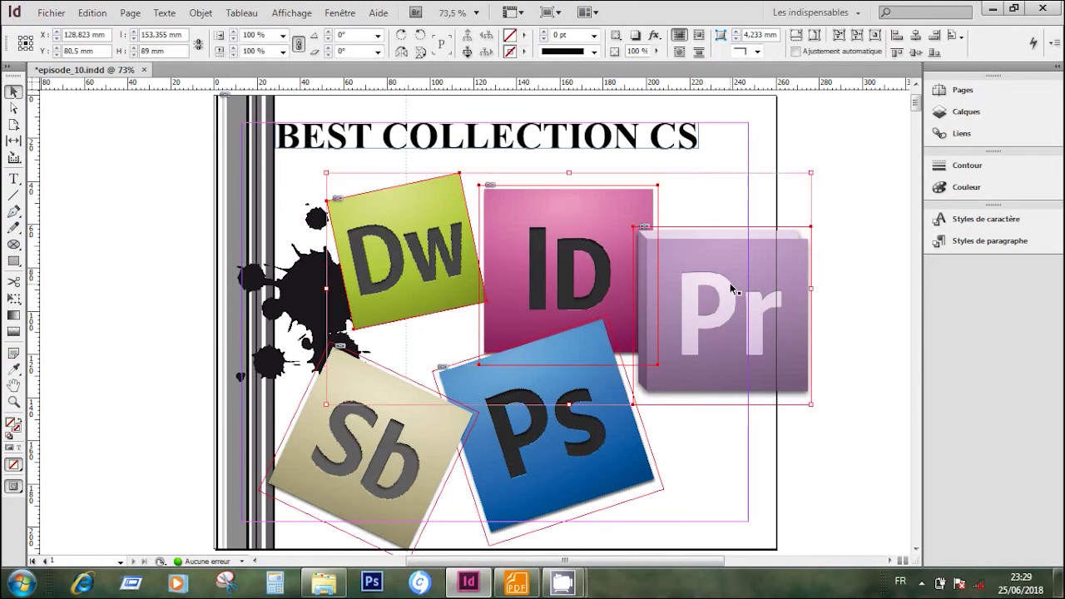
pyautogui.keyDown('shift'); pyautogui.click(587, 430); pyautogui.keyUp('shift')
pyautogui.keyDown('shift'); pyautogui.click(416, 449); pyautogui.keyUp('shift')
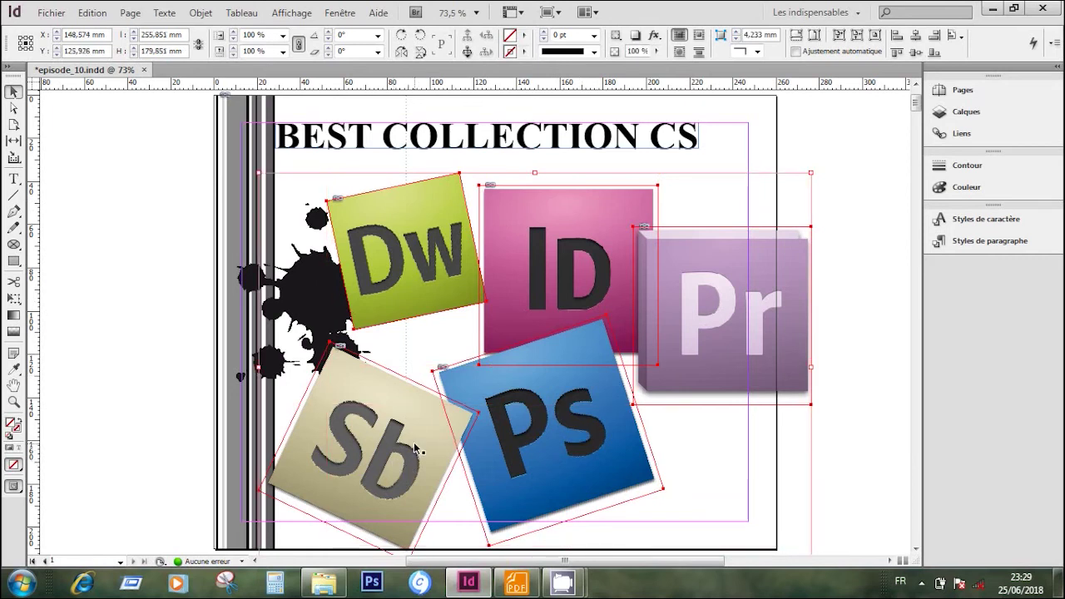
pyautogui.click(637, 37)
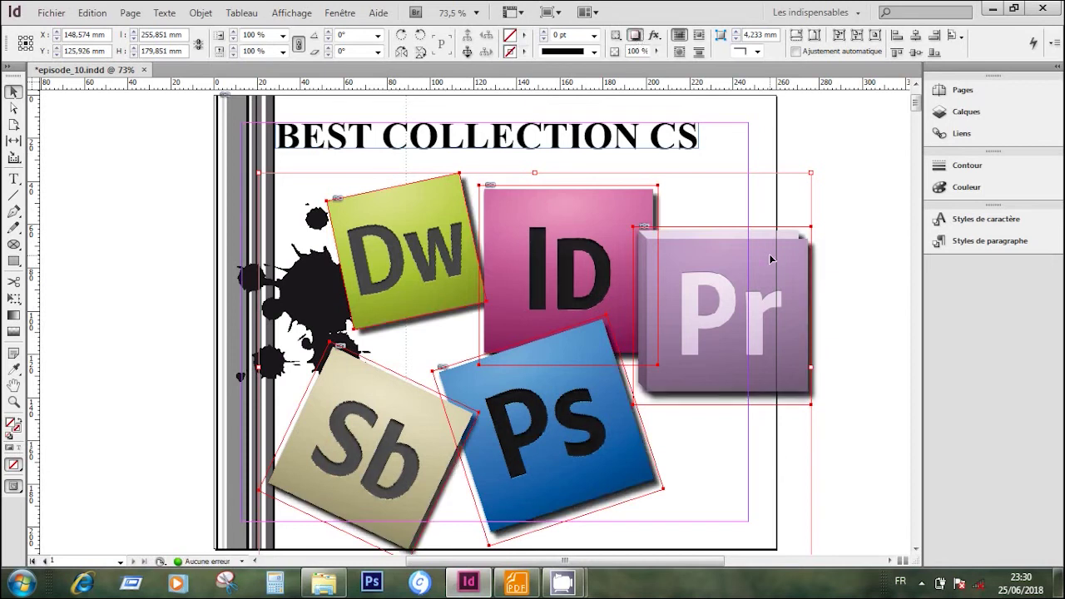
pyautogui.click(847, 321)
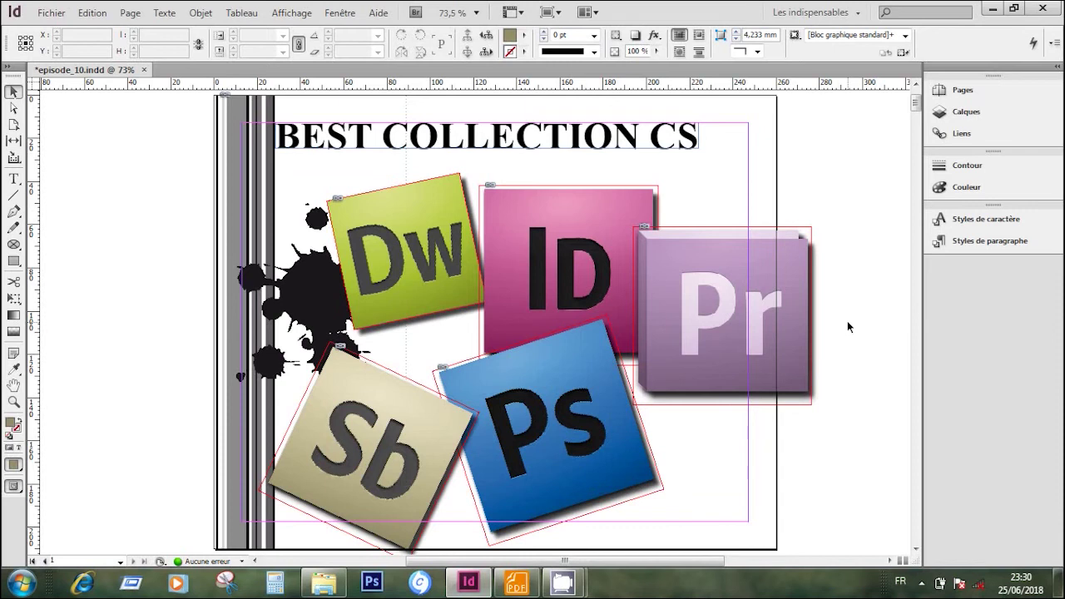
pyautogui.press('w')
pyautogui.press('w')
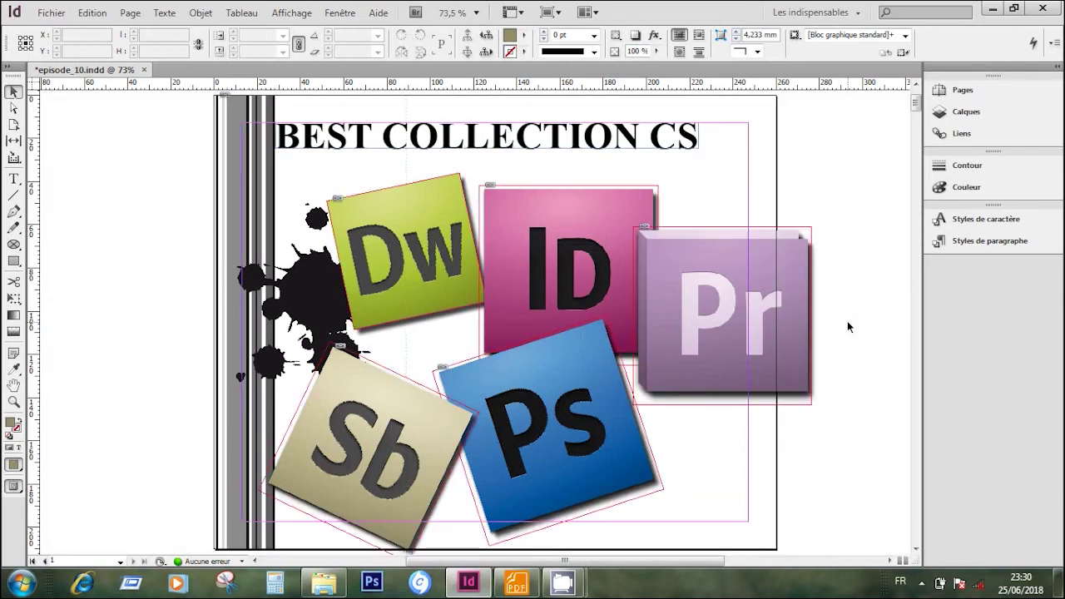
# Go to the LOGO page, page 4, and examine its image layout in Adobe.pdf in Foxit Reader before returning to InDesign.
pyautogui.moveTo(916, 103); pyautogui.dragTo(925, 182)
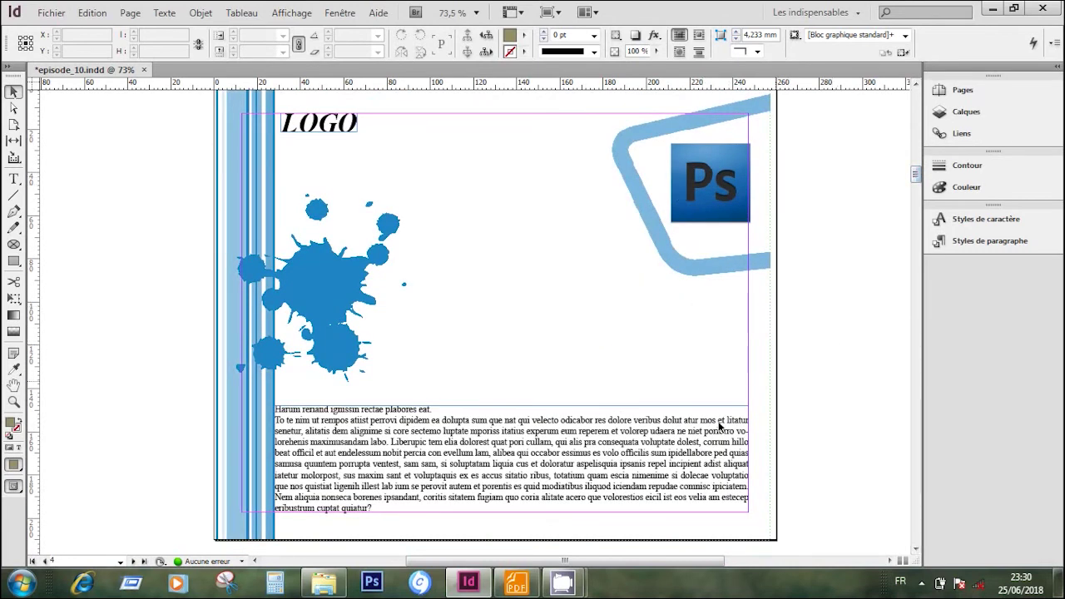
pyautogui.click(516, 583)
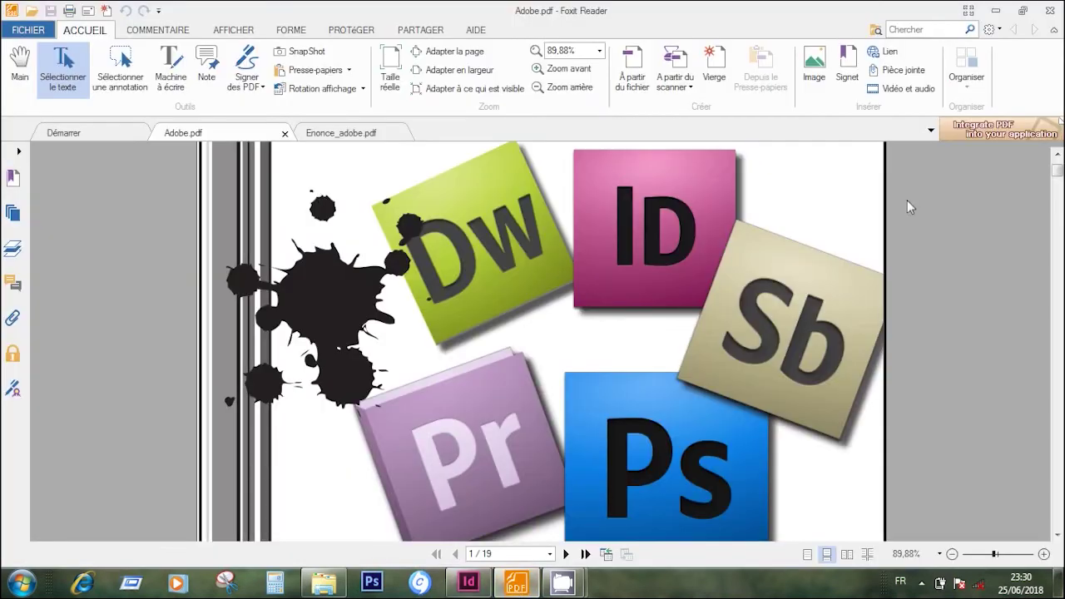
pyautogui.moveTo(1058, 167); pyautogui.dragTo(1059, 189)
pyautogui.moveTo(1058, 190); pyautogui.dragTo(1059, 225)
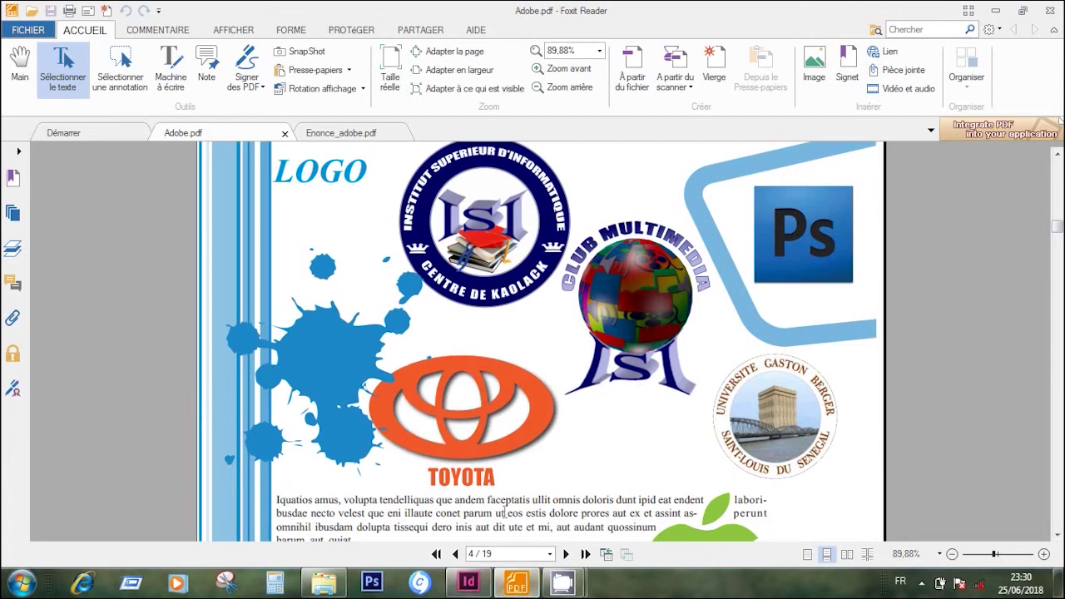
pyautogui.click(468, 582)
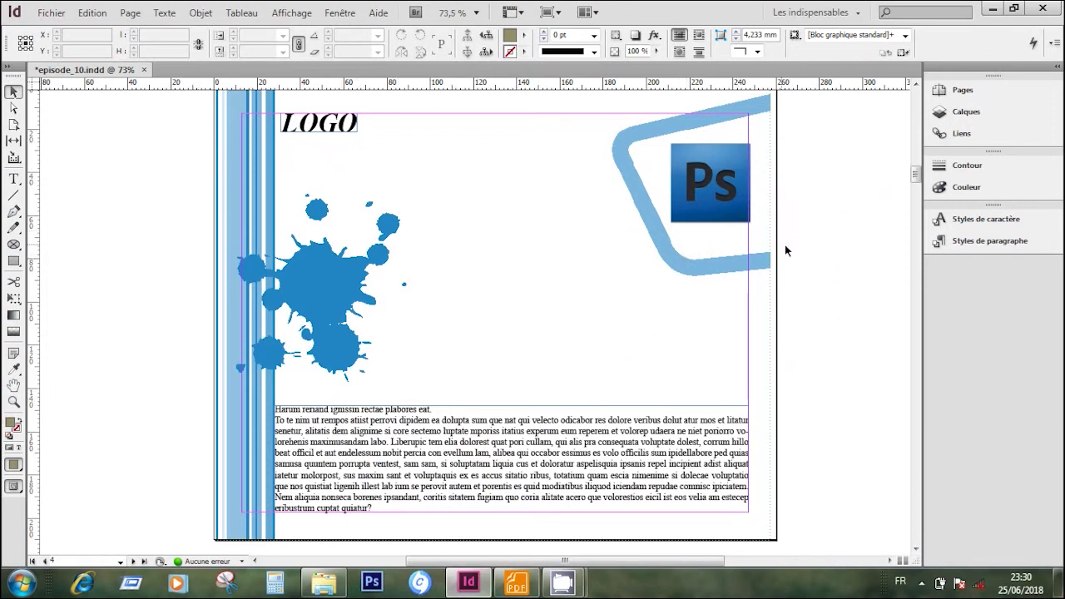
# Load all five logo images from the Photoshop folder's Ps logo subfolder for placement on page 4.
pyautogui.hotkey('ctrl', 'd')
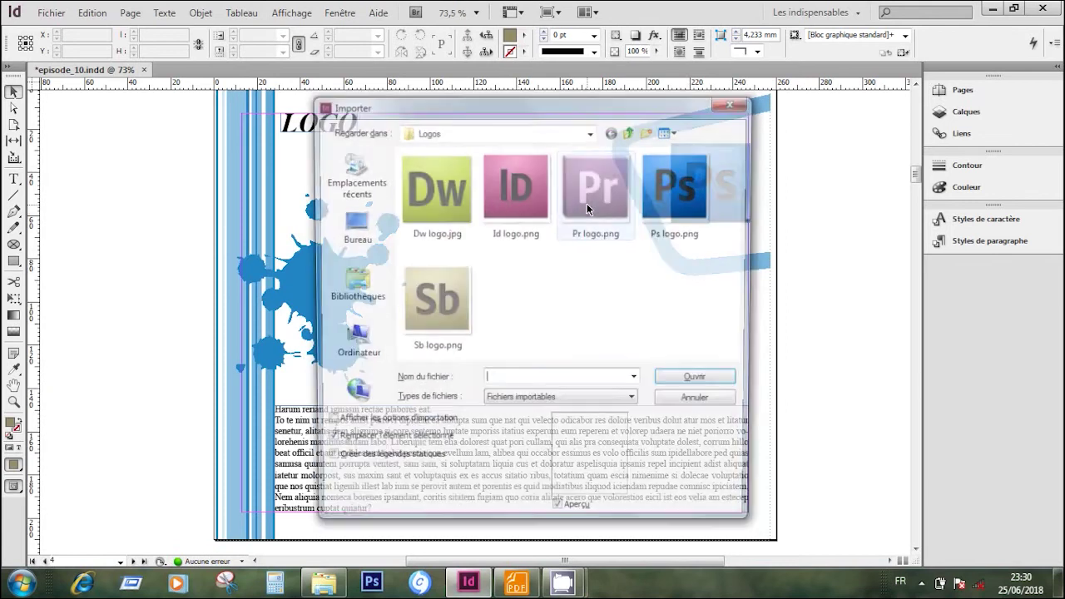
pyautogui.click(631, 132)
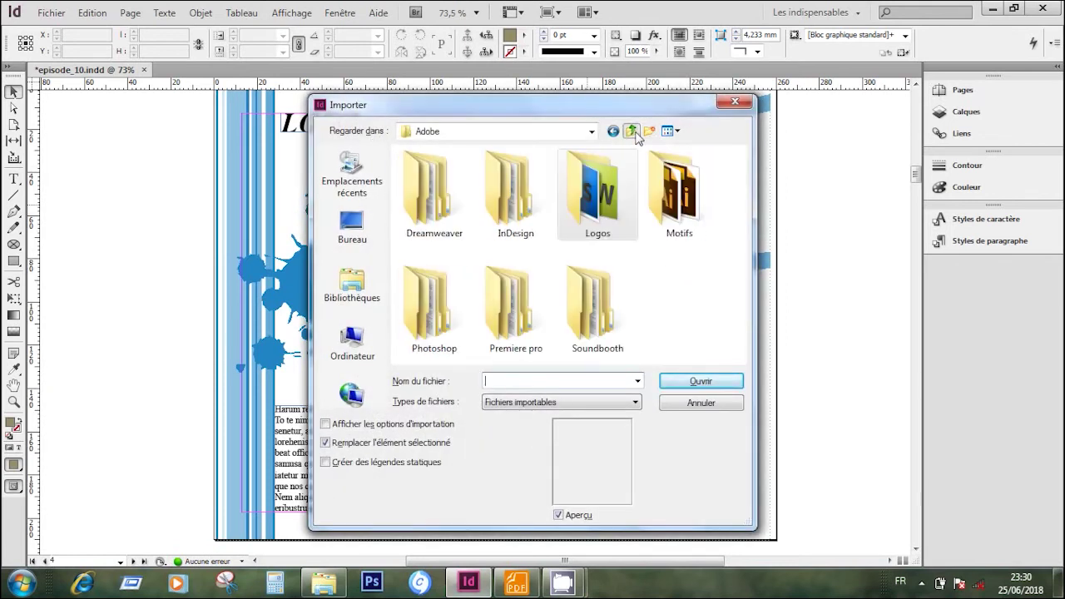
pyautogui.doubleClick(420, 314)
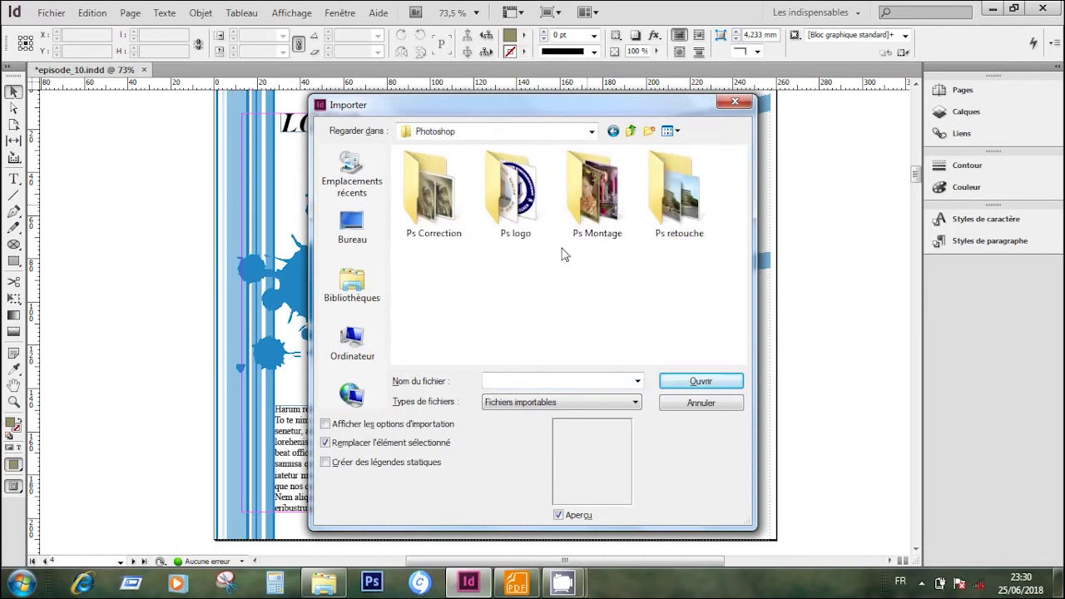
pyautogui.doubleClick(514, 193)
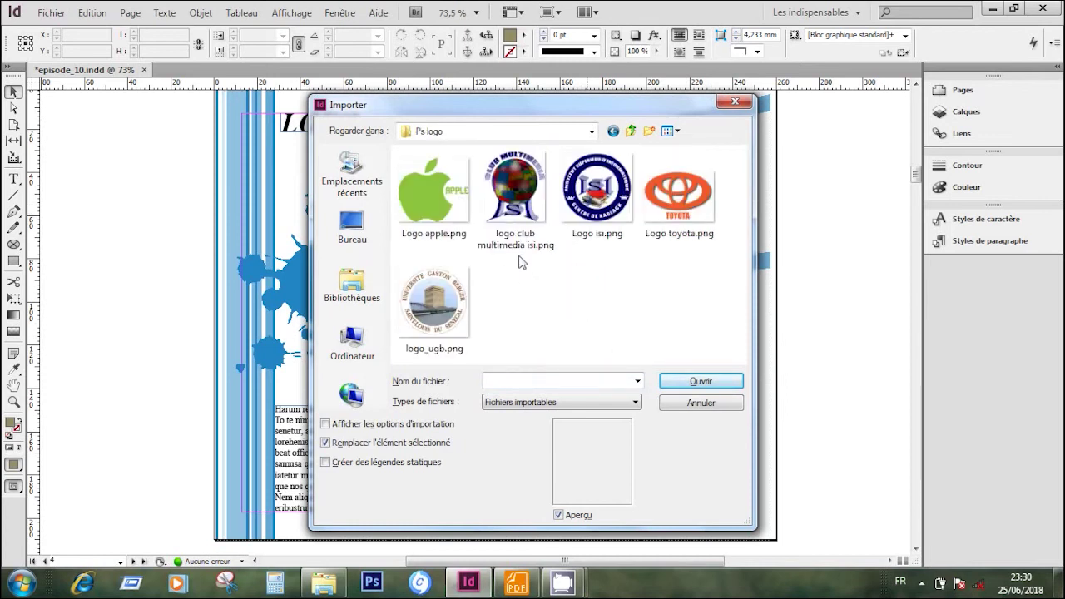
pyautogui.hotkey('ctrl', 'a')
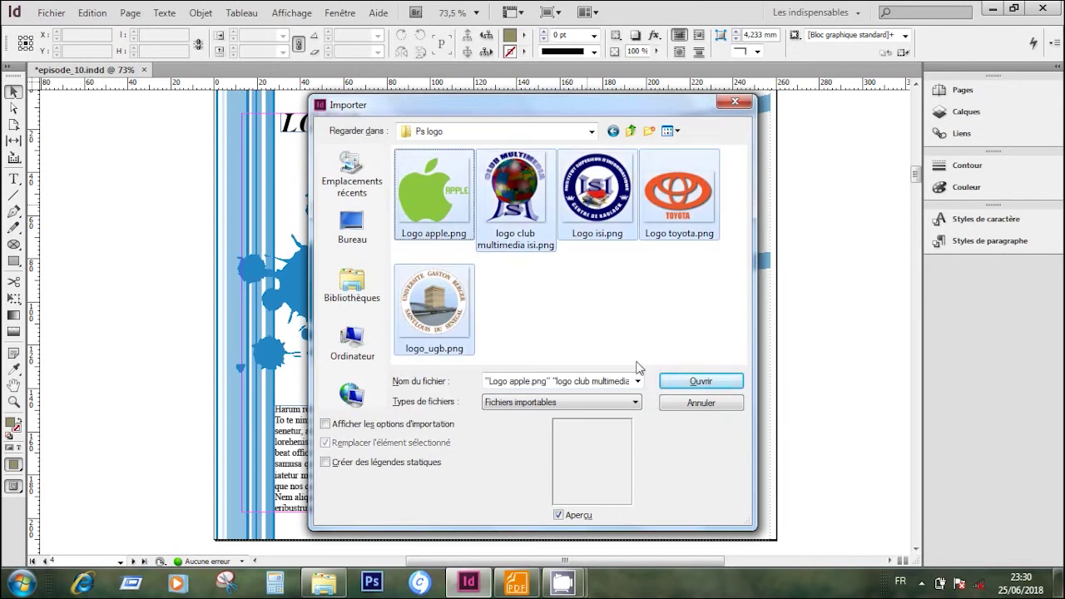
pyautogui.click(698, 382)
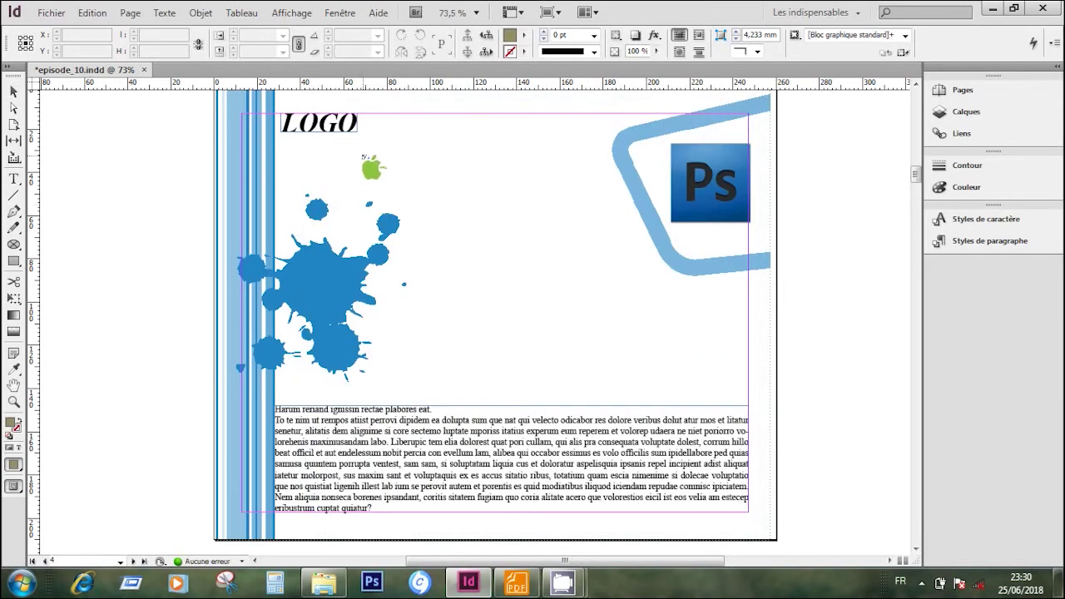
# Place the Apple logo over the body text and the ISI, Toyota, Club Multimedia and UGB logos in the area above it.
pyautogui.moveTo(588, 346); pyautogui.dragTo(726, 471)
pyautogui.moveTo(414, 165); pyautogui.dragTo(526, 278)
pyautogui.moveTo(377, 292); pyautogui.dragTo(522, 395)
pyautogui.moveTo(554, 179); pyautogui.dragTo(668, 313)
pyautogui.moveTo(263, 151); pyautogui.dragTo(397, 284)
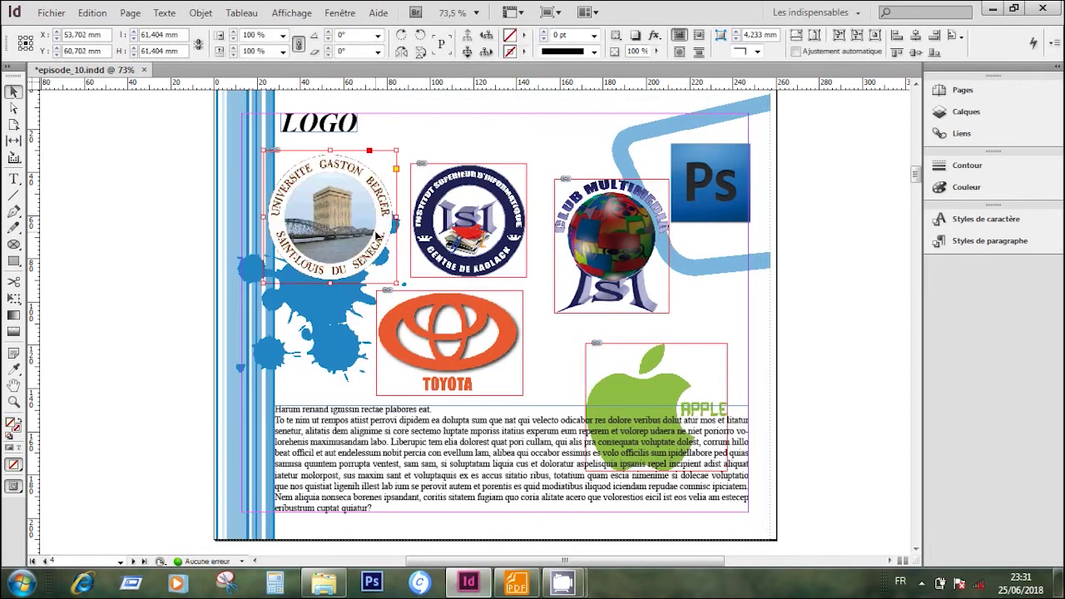
# Shift the ISI logo slightly right and up, and the Club Multimedia logo slightly left beside it.
pyautogui.moveTo(492, 173); pyautogui.dragTo(507, 191)
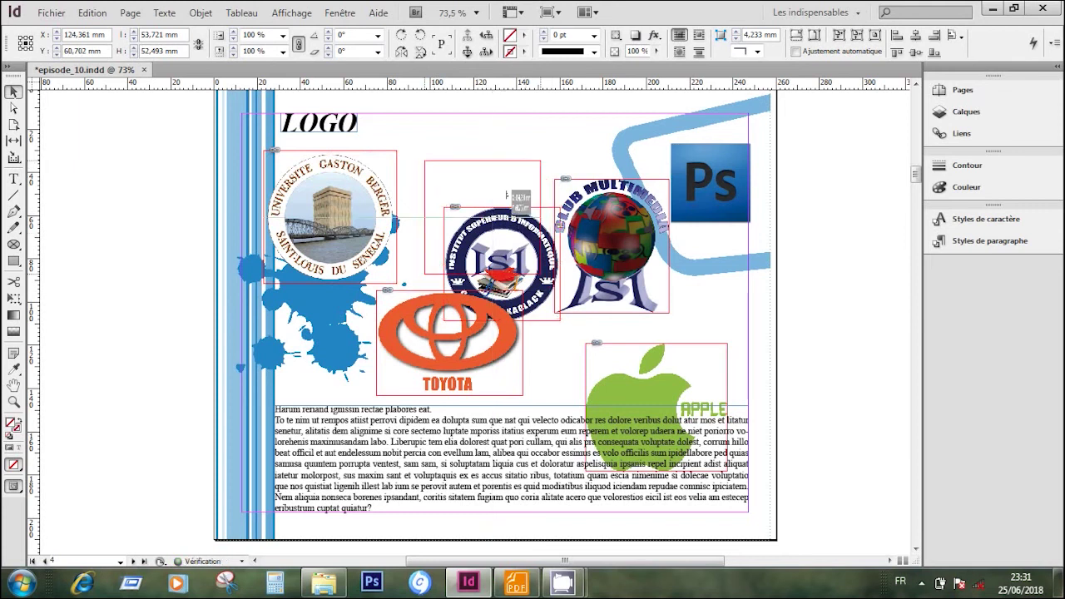
pyautogui.moveTo(654, 309); pyautogui.dragTo(641, 309)
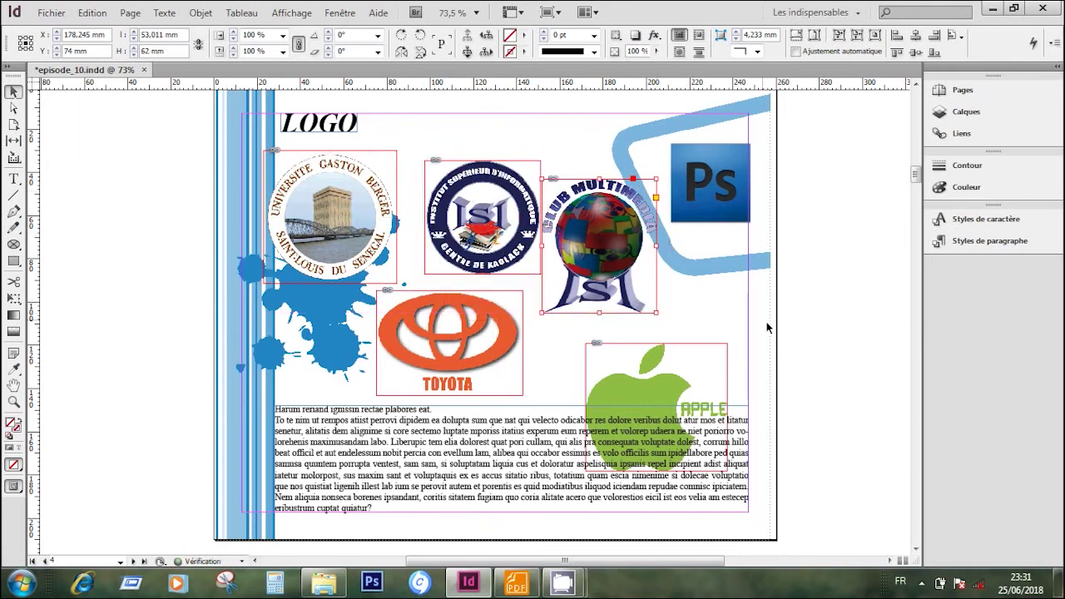
pyautogui.click(827, 341)
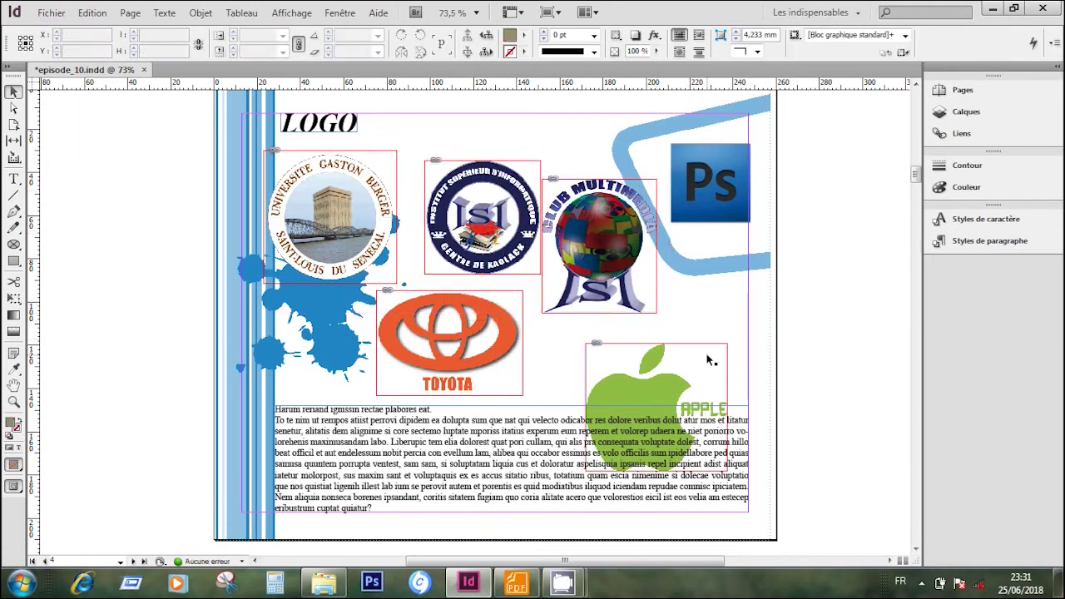
# Wrap the body text around the Apple logo's shape and move the logo down and right to the margin.
pyautogui.click(666, 391)
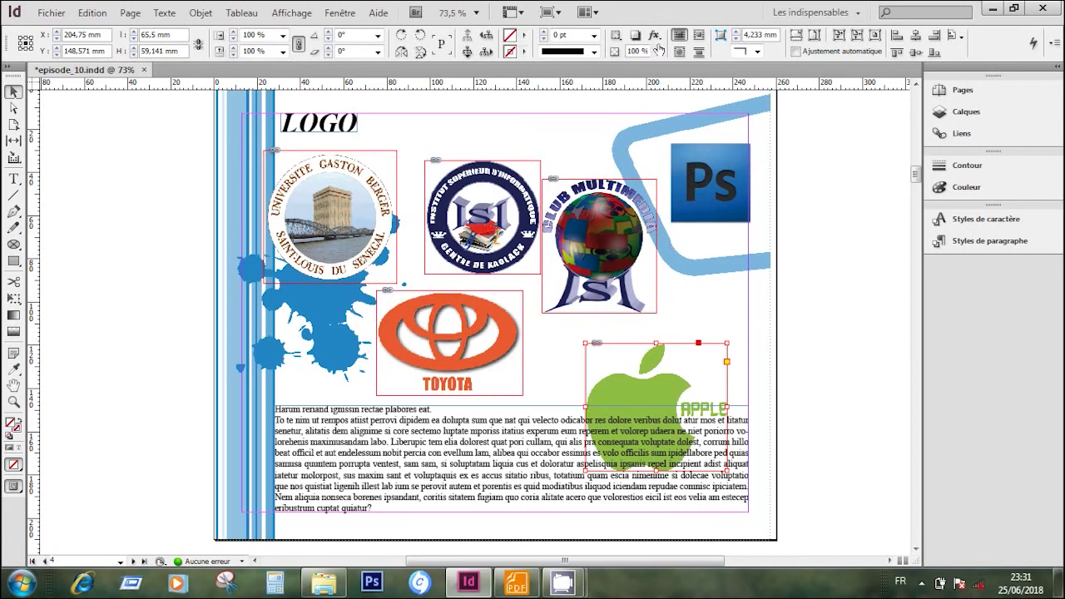
pyautogui.click(680, 51)
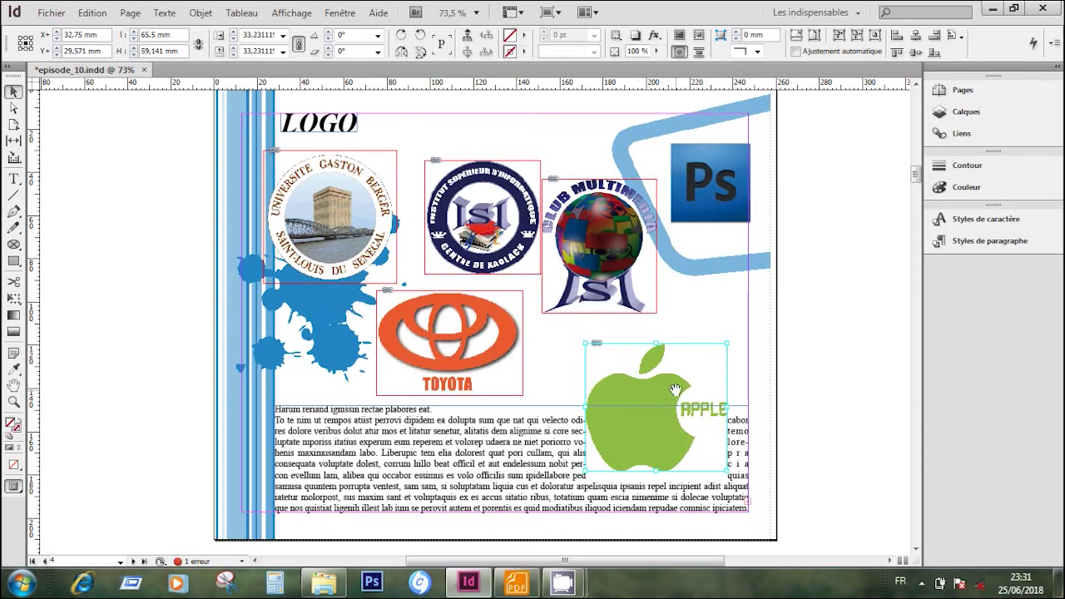
pyautogui.click(840, 428)
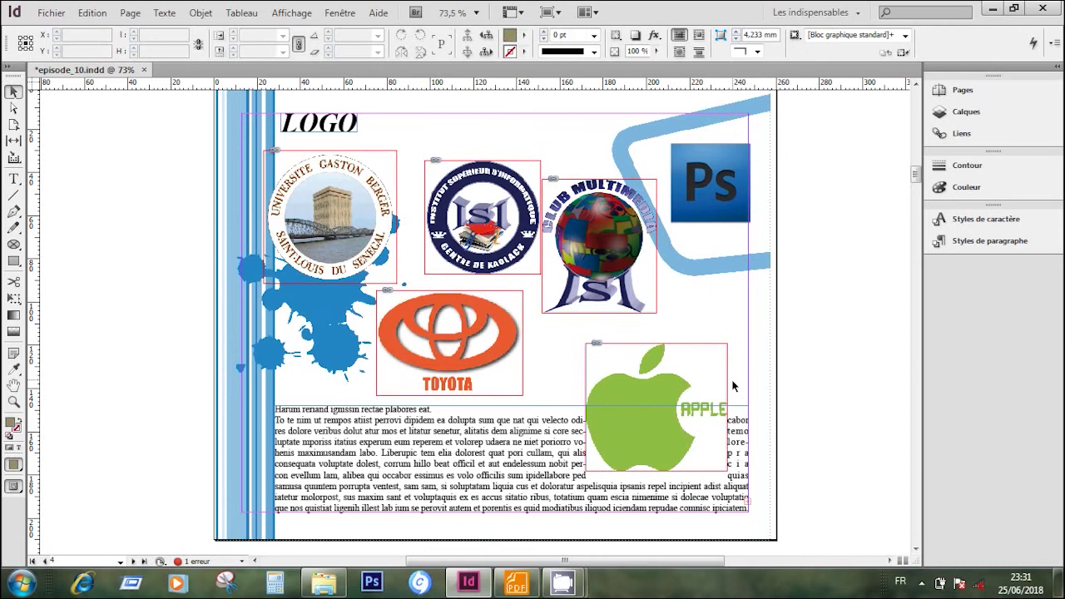
pyautogui.moveTo(687, 396); pyautogui.dragTo(700, 423)
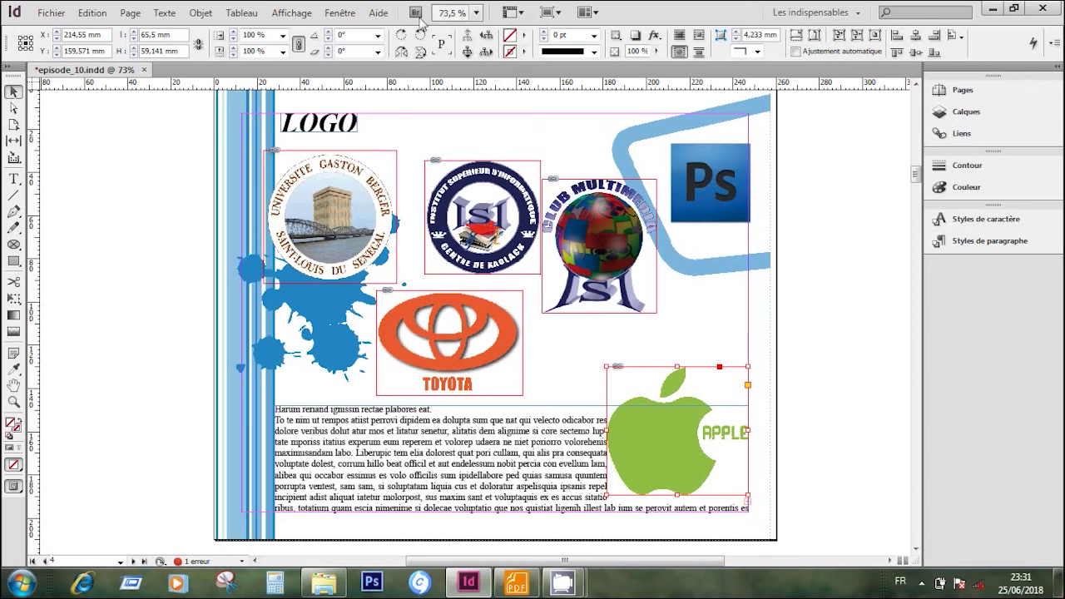
# Set the Apple logo's text wrap contour type to Détection des contours.
pyautogui.click(341, 16)
pyautogui.moveTo(468, 297)
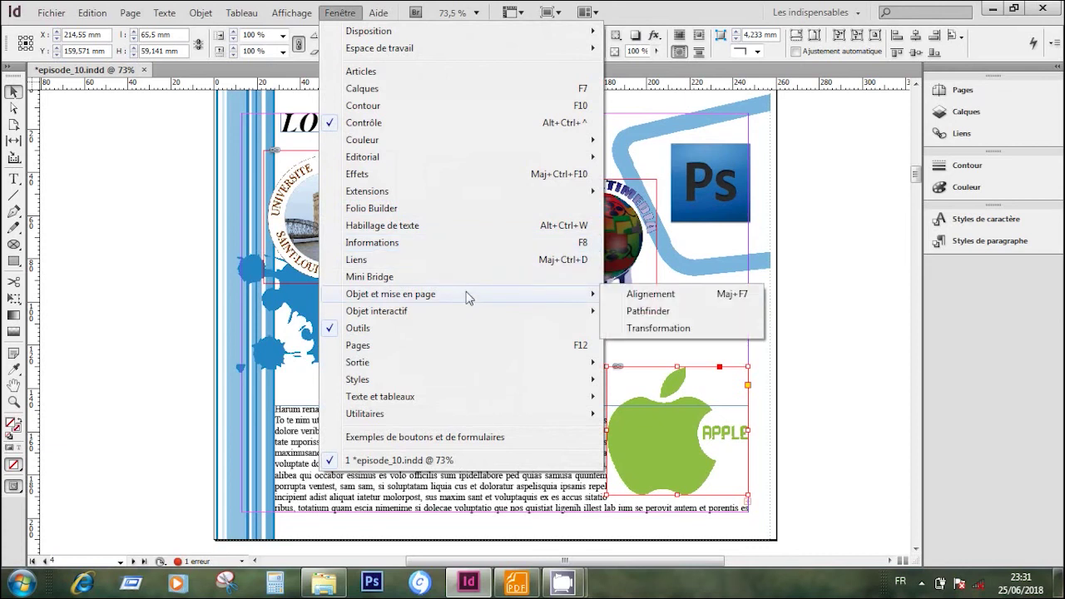
pyautogui.moveTo(496, 405)
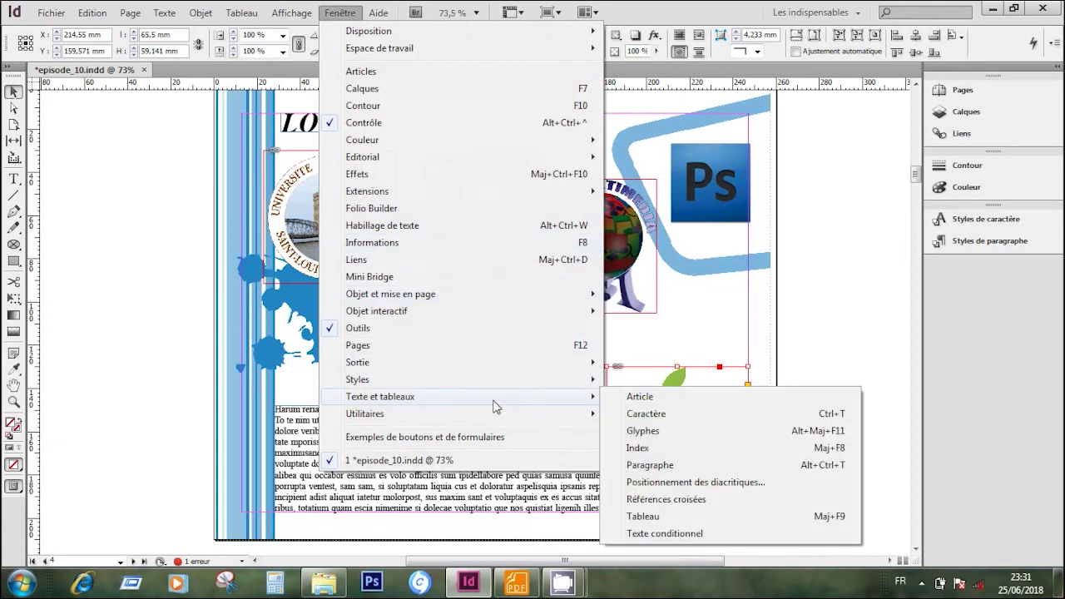
pyautogui.click(474, 226)
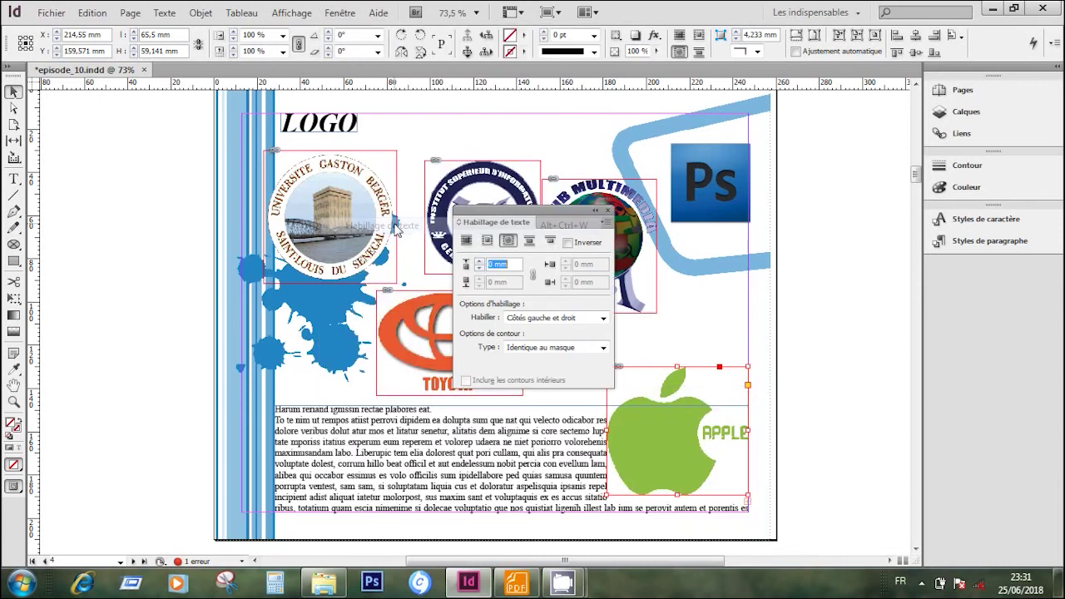
pyautogui.moveTo(539, 215); pyautogui.dragTo(820, 215)
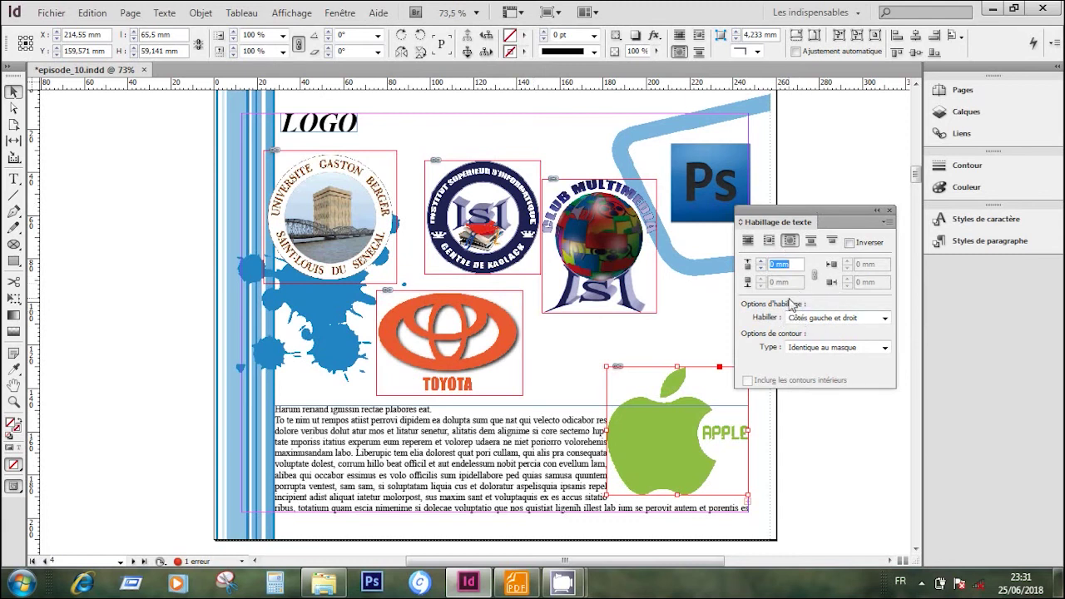
pyautogui.click(885, 318)
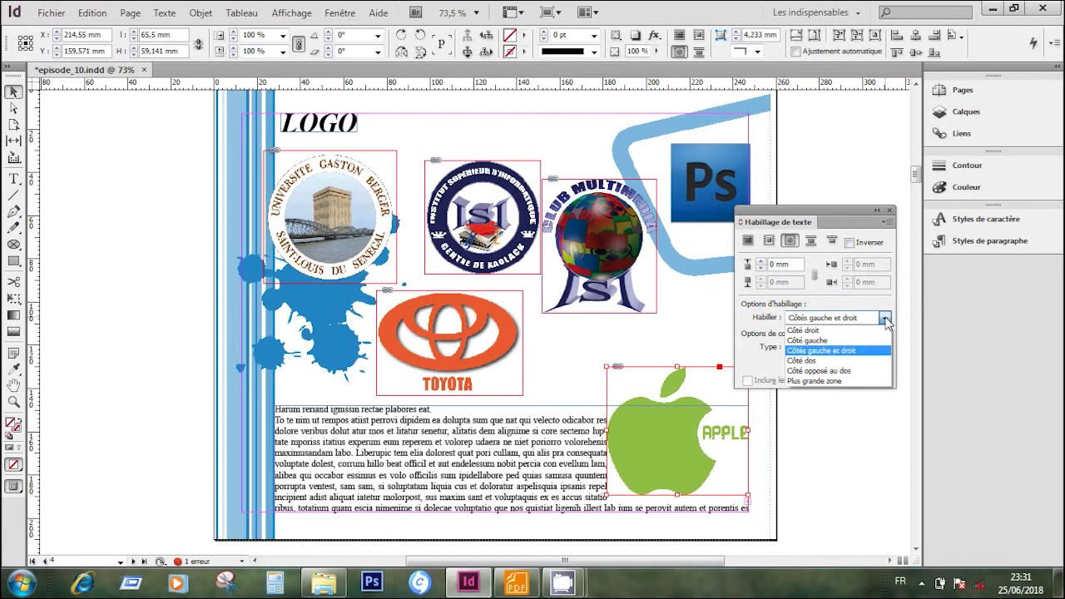
pyautogui.click(885, 319)
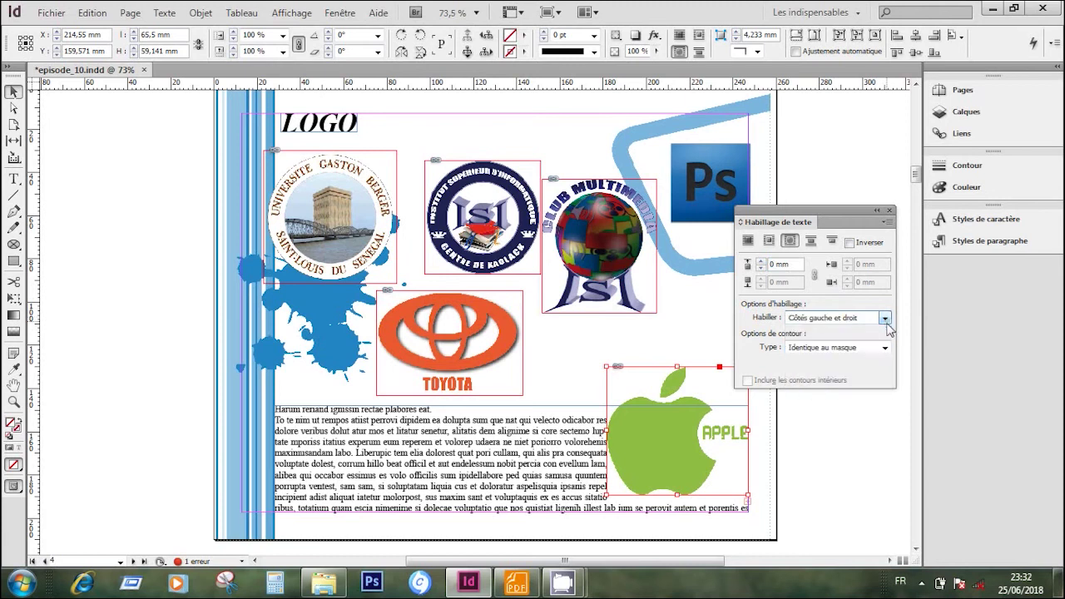
pyautogui.click(885, 348)
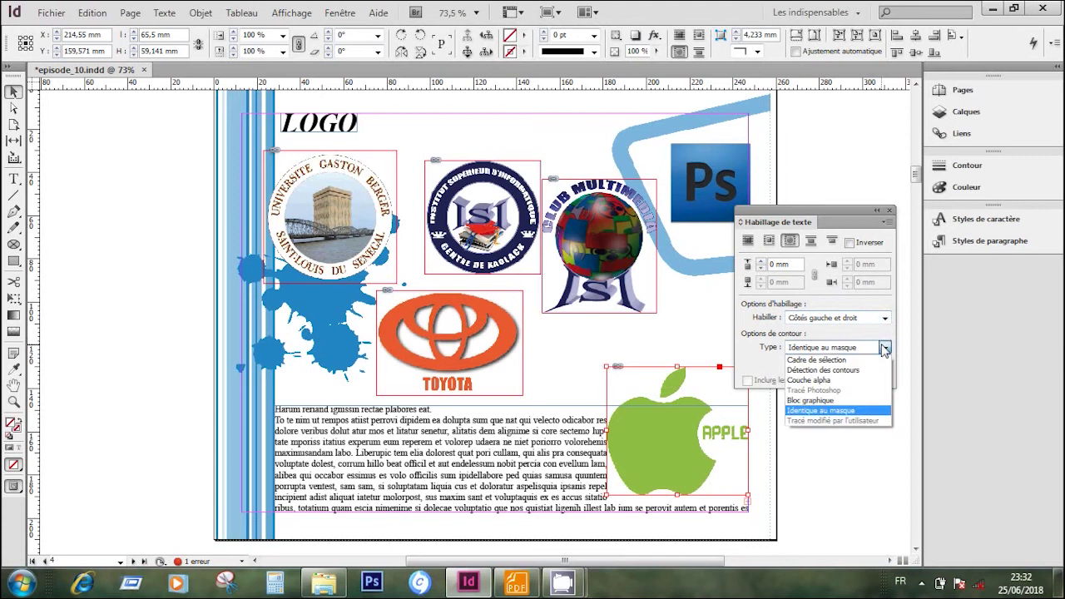
pyautogui.click(856, 370)
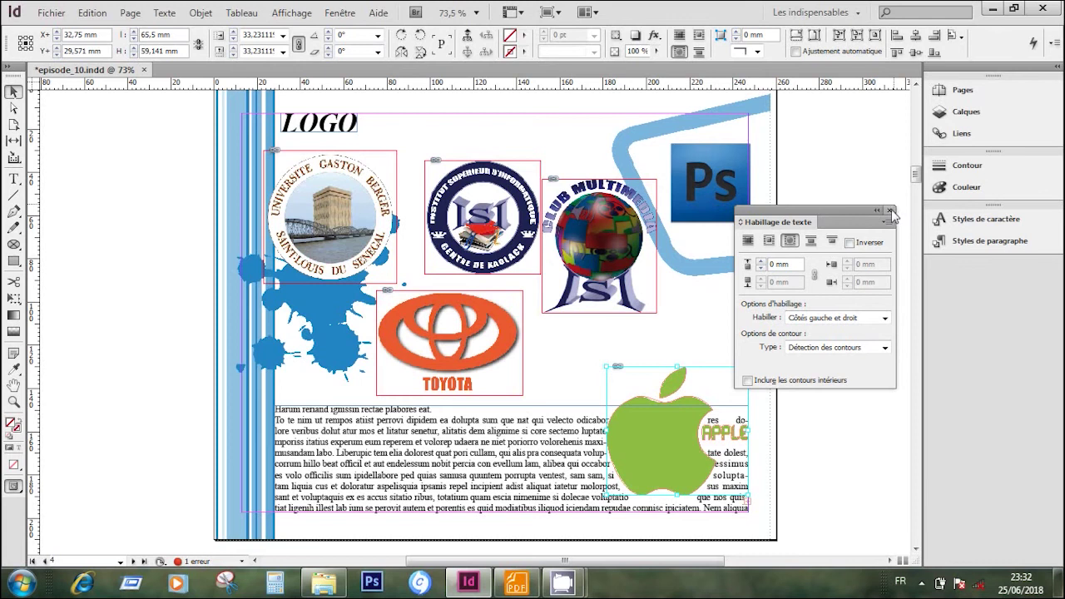
# Set the Apple logo's text wrap offset to 1 mm and close the wrap options.
pyautogui.click(760, 261)
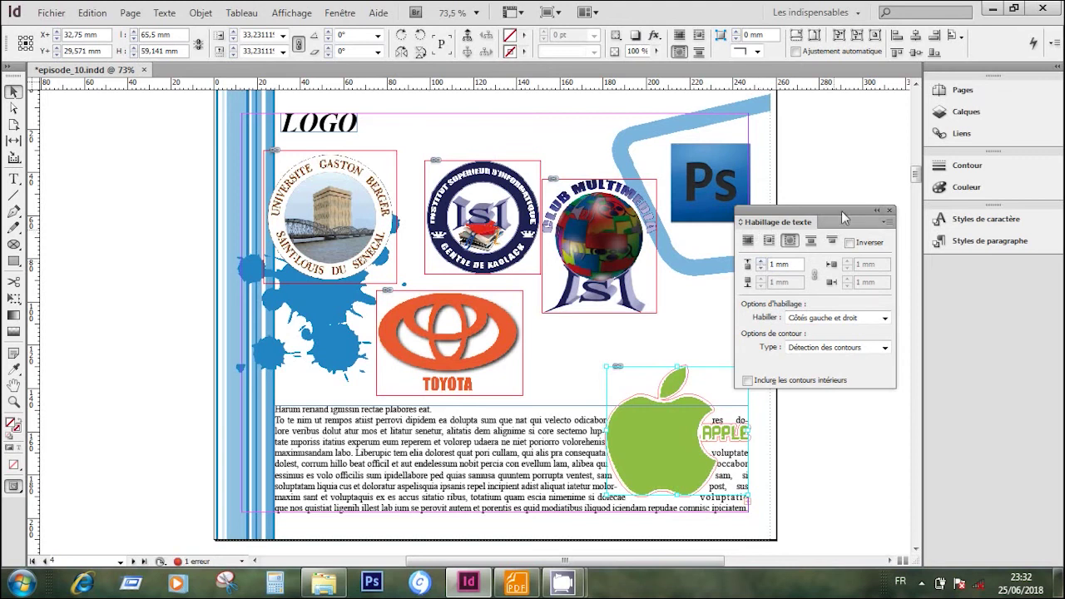
pyautogui.click(889, 214)
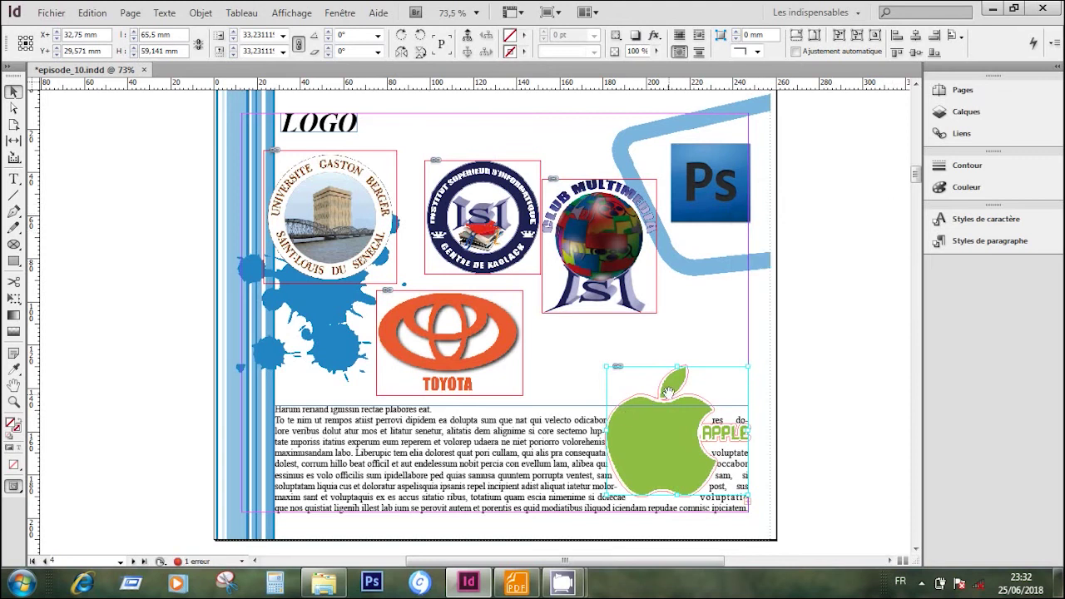
pyautogui.click(850, 347)
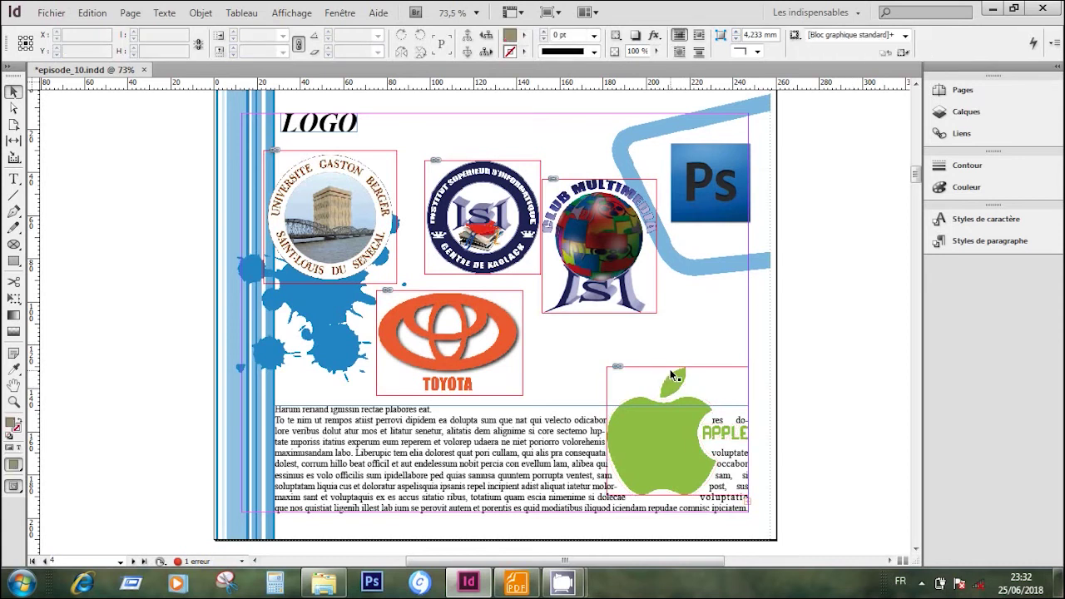
# Move the Apple logo down to the bottom margin and right, with its frame just inside the page's right edge.
pyautogui.moveTo(672, 376); pyautogui.dragTo(675, 398)
pyautogui.click(845, 414)
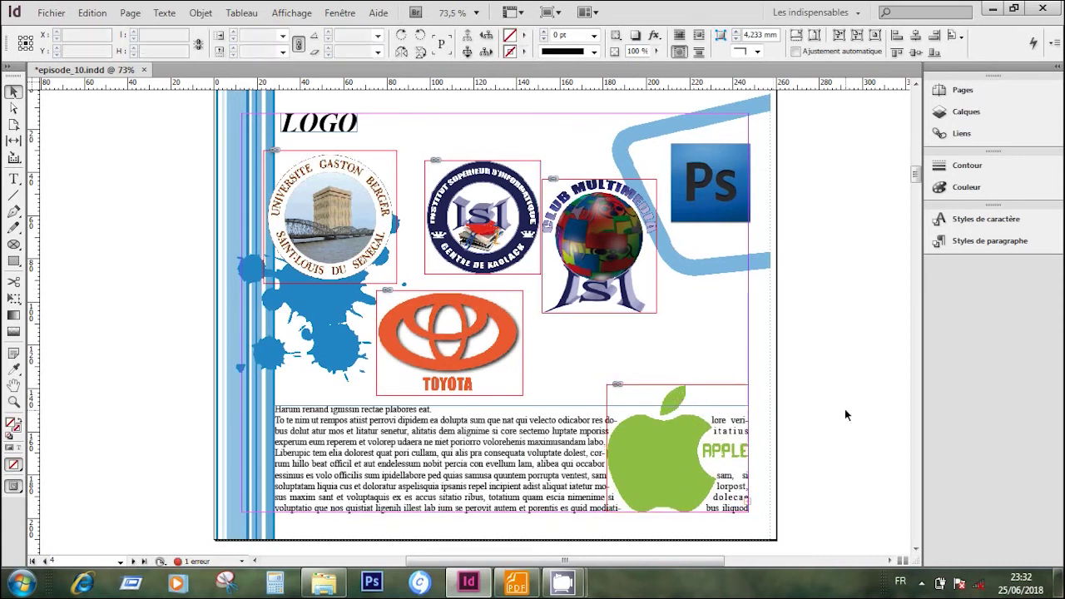
pyautogui.moveTo(679, 394); pyautogui.dragTo(717, 403)
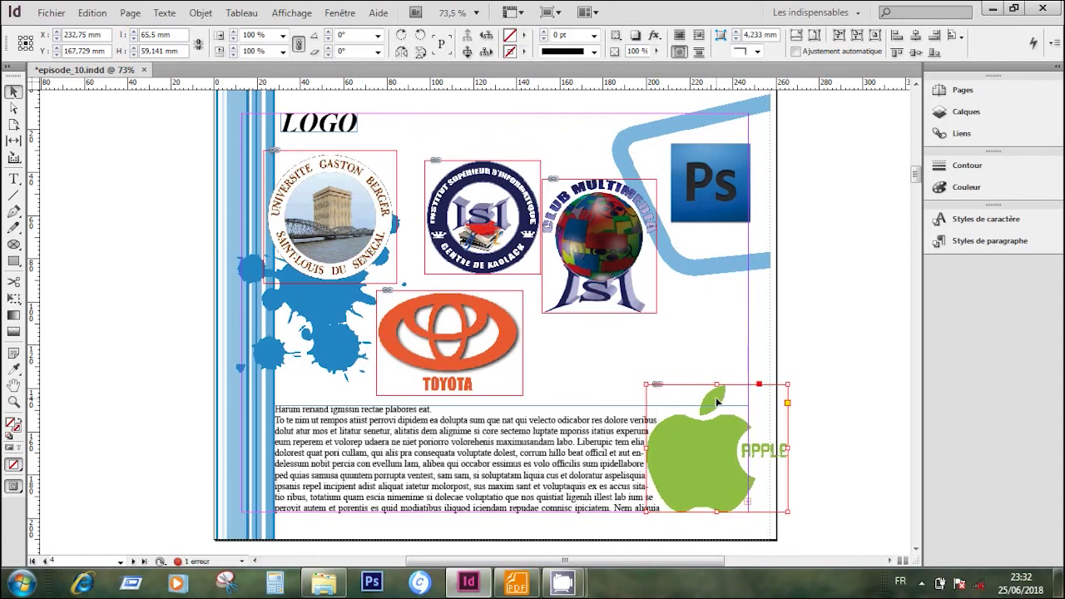
pyautogui.hotkey('ctrl', 'z')
pyautogui.hotkey('ctrl', 'z')
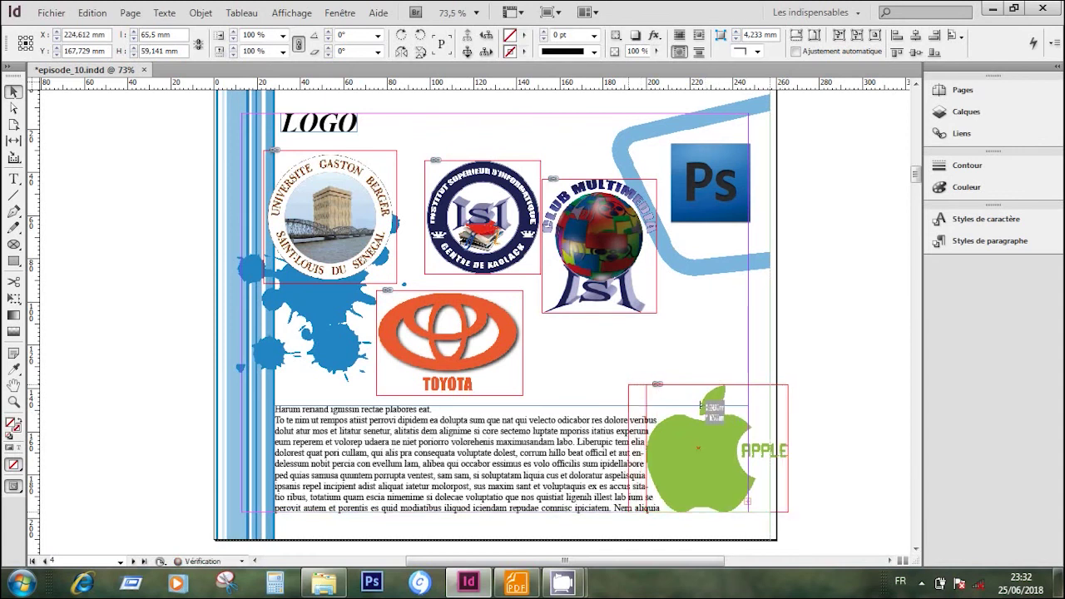
pyautogui.hotkey('ctrl', 'shift', 'a')
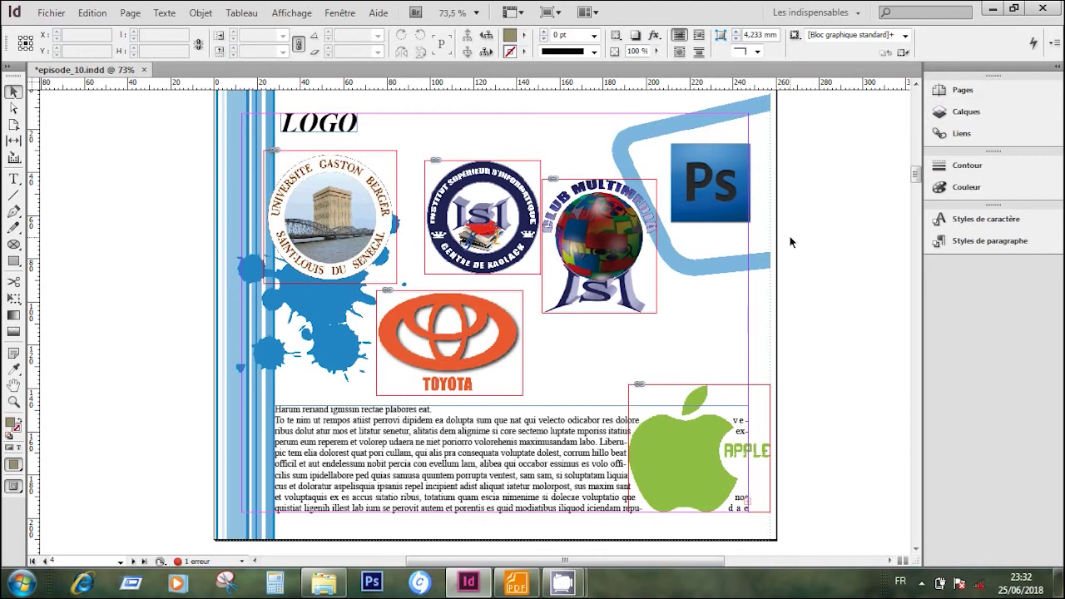
# Move the Club Multimedia logo down and right, and shift the ISI and UGB logos right and slightly up.
pyautogui.click(968, 112)
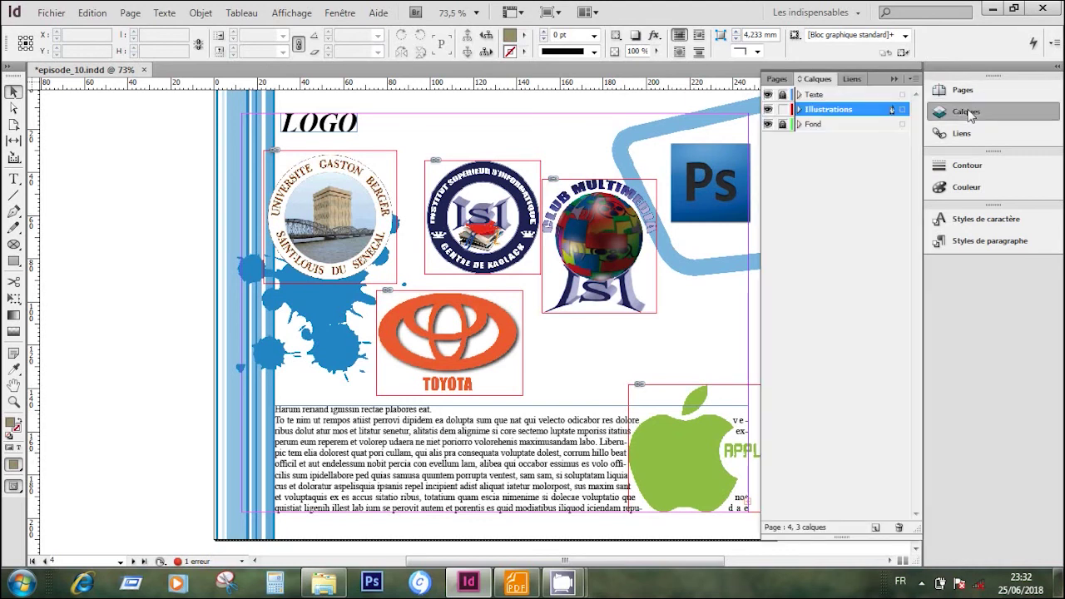
pyautogui.click(969, 114)
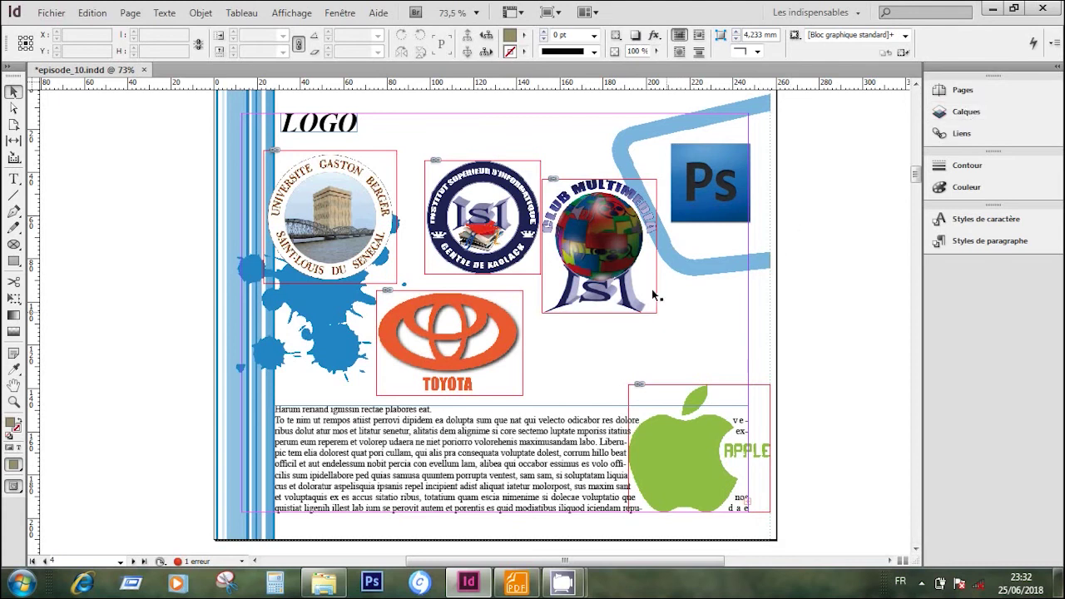
pyautogui.moveTo(620, 268); pyautogui.dragTo(649, 312)
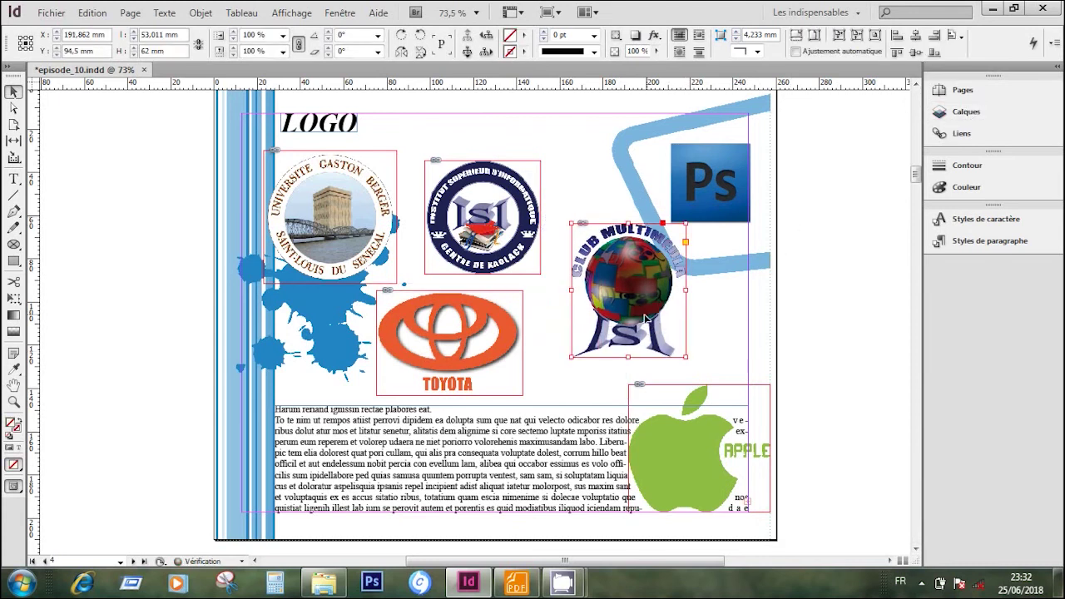
pyautogui.moveTo(530, 235); pyautogui.dragTo(558, 244)
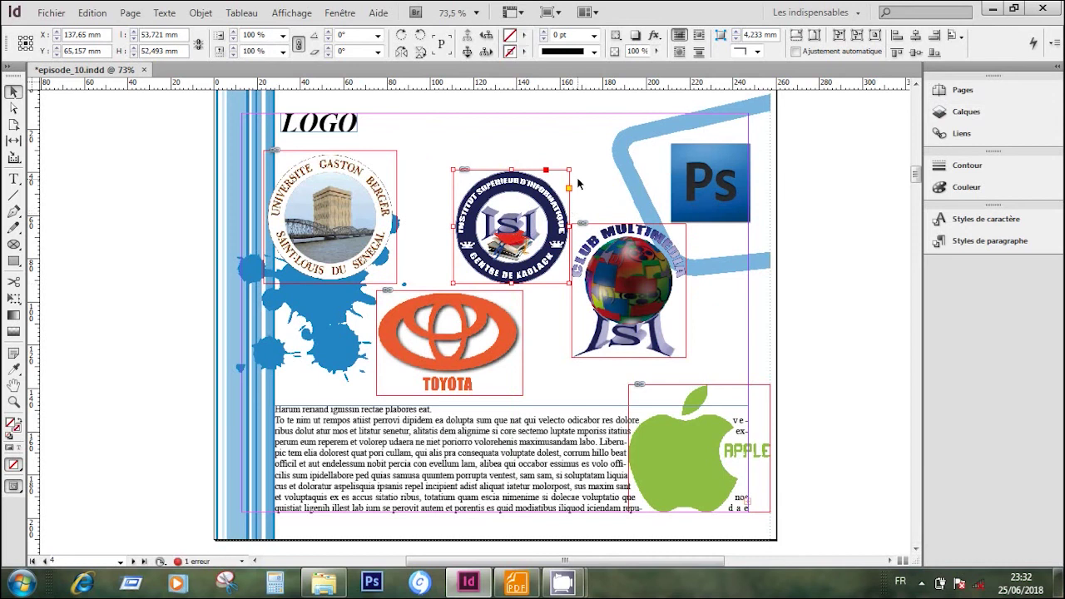
pyautogui.moveTo(389, 214); pyautogui.dragTo(451, 195)
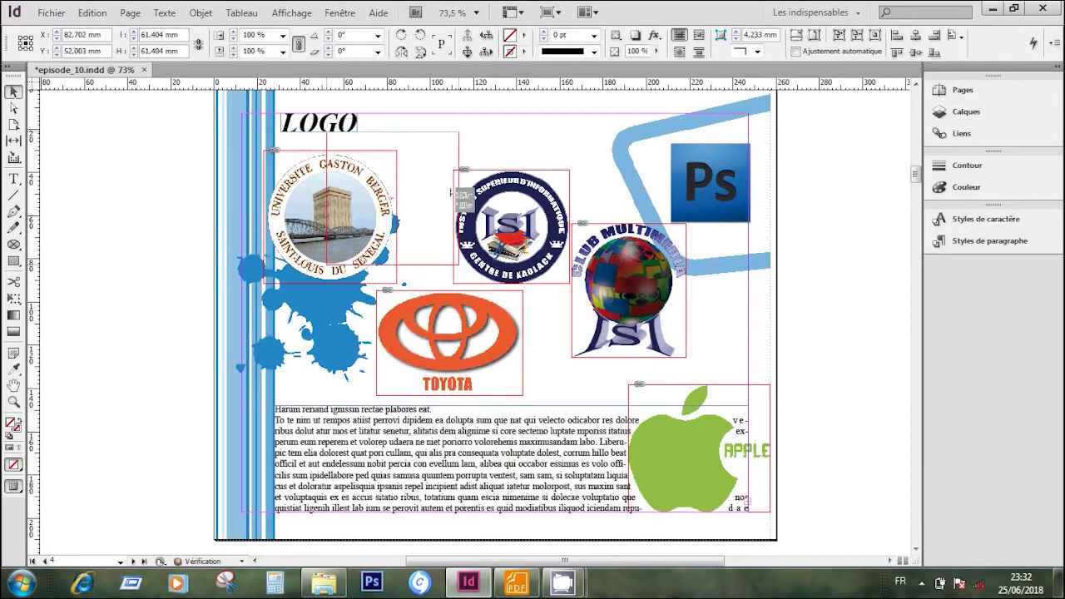
pyautogui.moveTo(457, 233)
pyautogui.mouseDown()
pyautogui.moveTo(484, 209)
pyautogui.moveTo(448, 211)
pyautogui.moveTo(452, 222)
pyautogui.mouseUp()
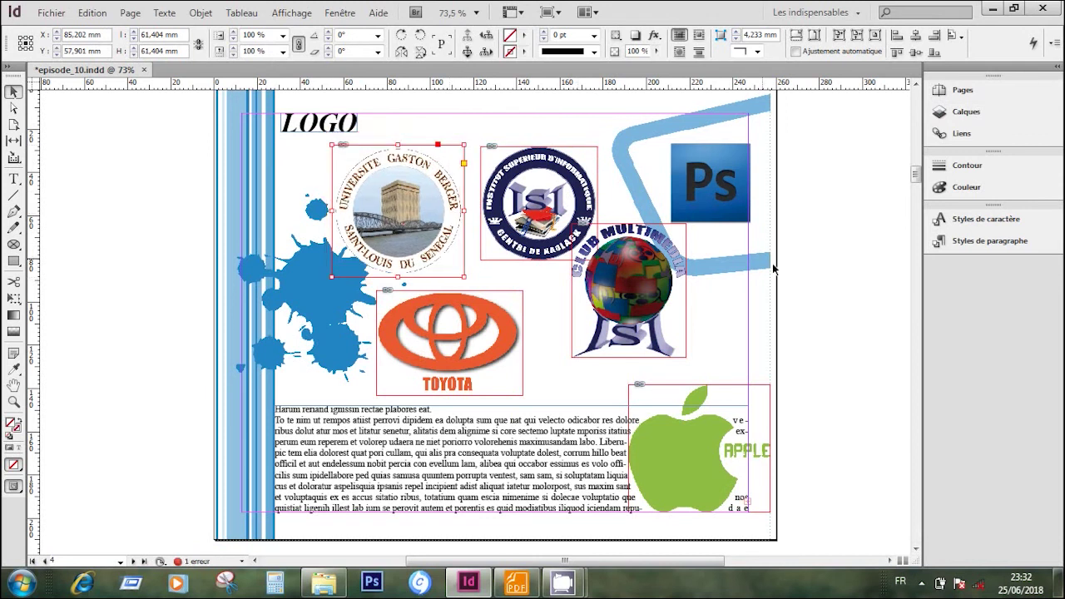
# Preview the LOGO page without frames and guides, and compare its layout with page 4 of Adobe.pdf in Foxit Reader.
pyautogui.click(825, 314)
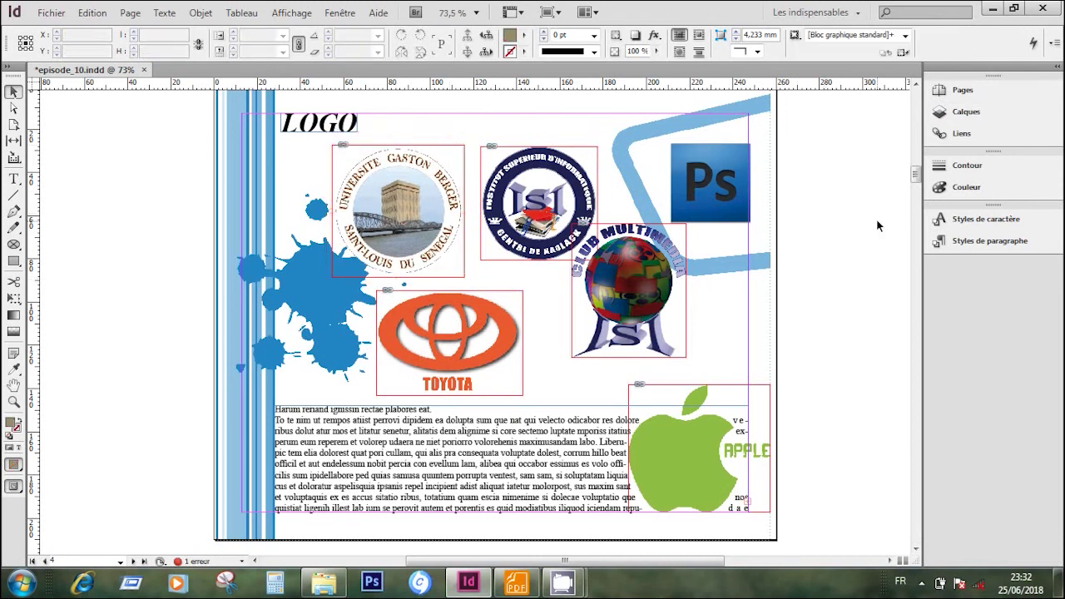
pyautogui.press('w')
pyautogui.press('w')
pyautogui.click(517, 582)
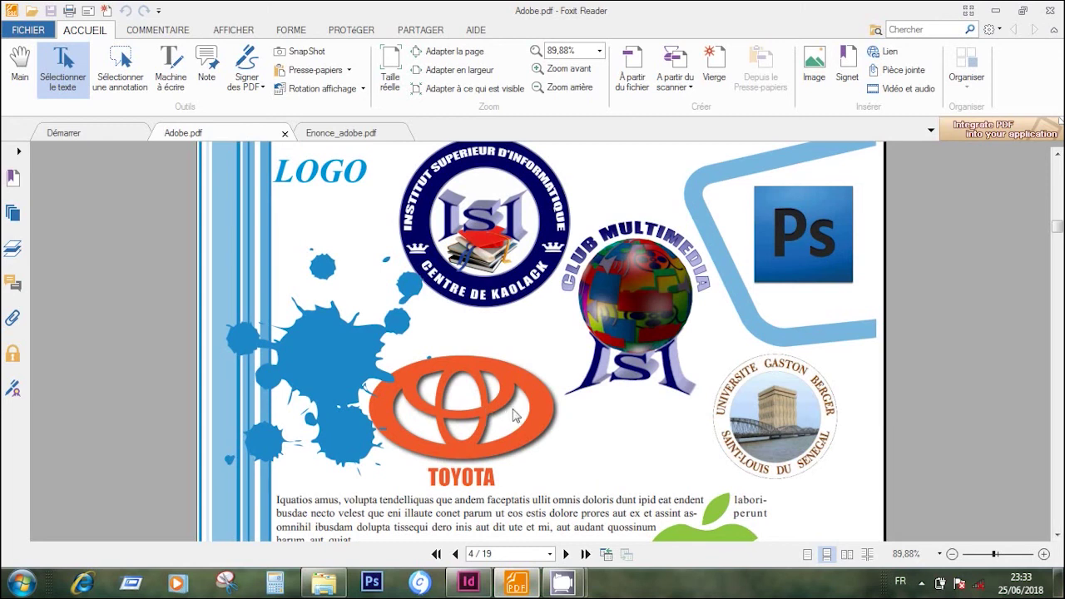
pyautogui.click(995, 10)
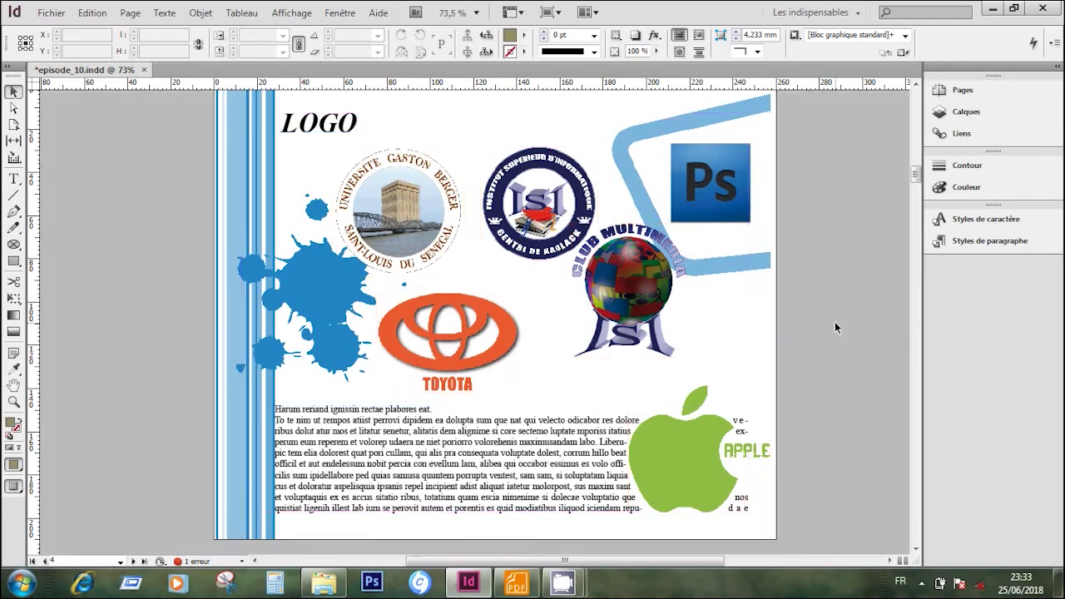
# Load Montage 1.jpg, Montage 2.jpg and Montage 3.jpg from the Ps Montage folder for import on page 5, MONTAGE.
pyautogui.moveTo(915, 179); pyautogui.dragTo(915, 203)
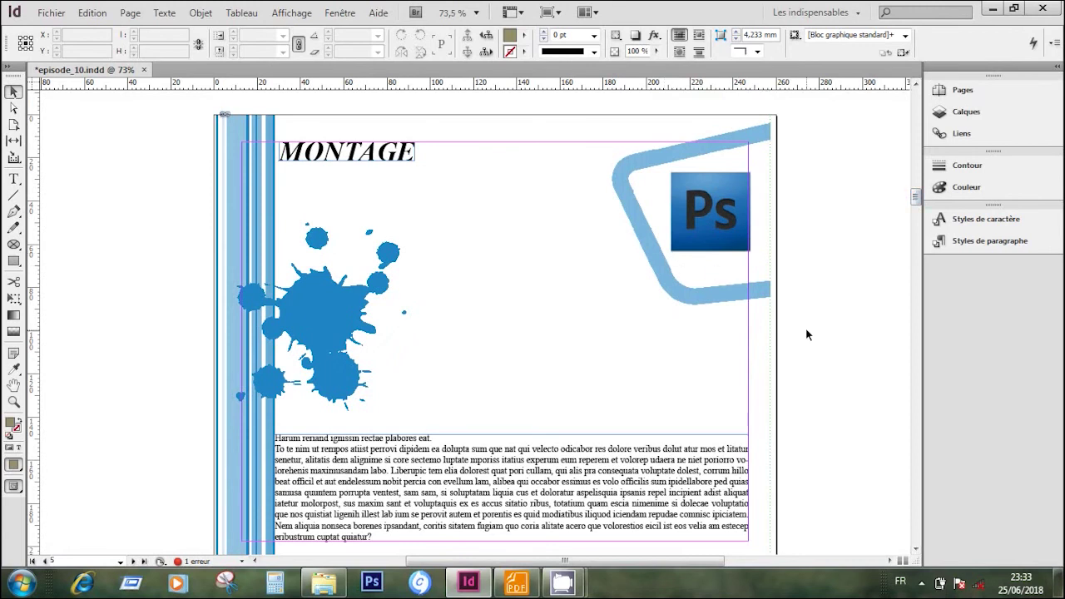
pyautogui.hotkey('ctrl', 'd')
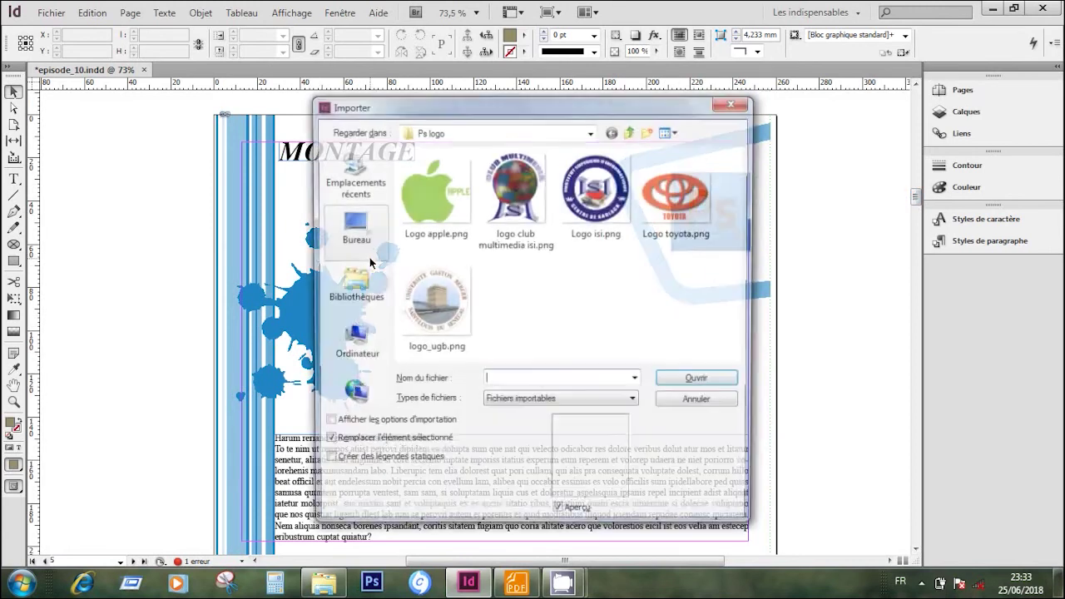
pyautogui.click(633, 132)
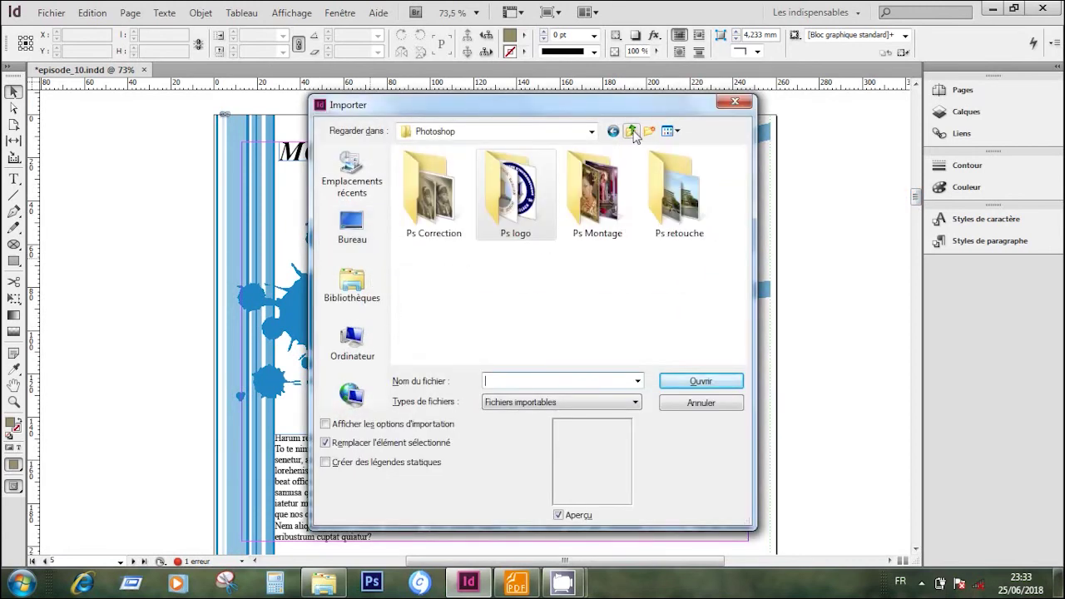
pyautogui.doubleClick(588, 232)
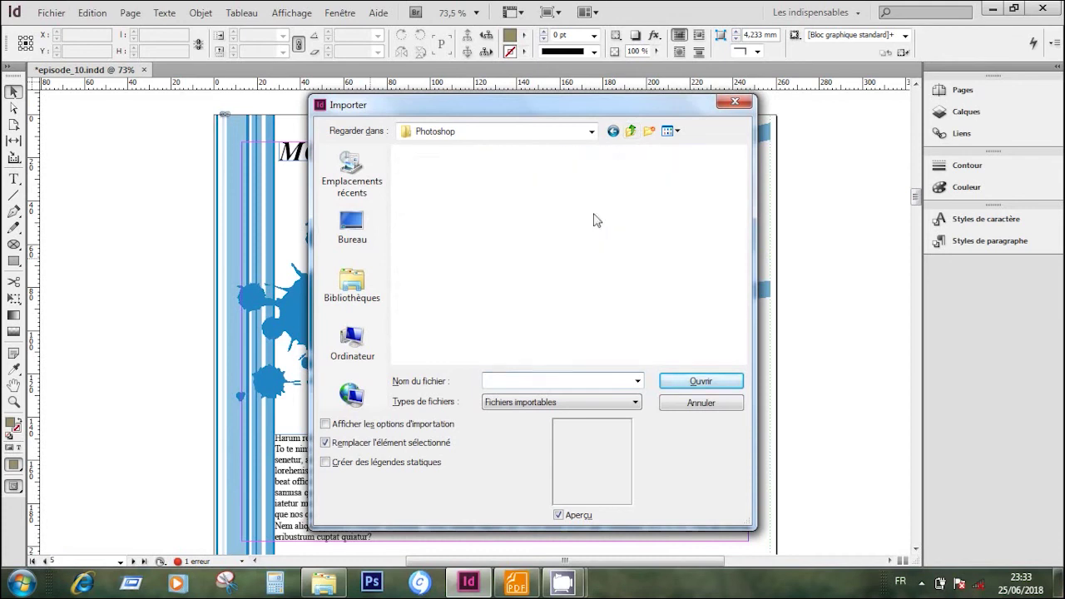
pyautogui.moveTo(654, 286); pyautogui.dragTo(394, 152)
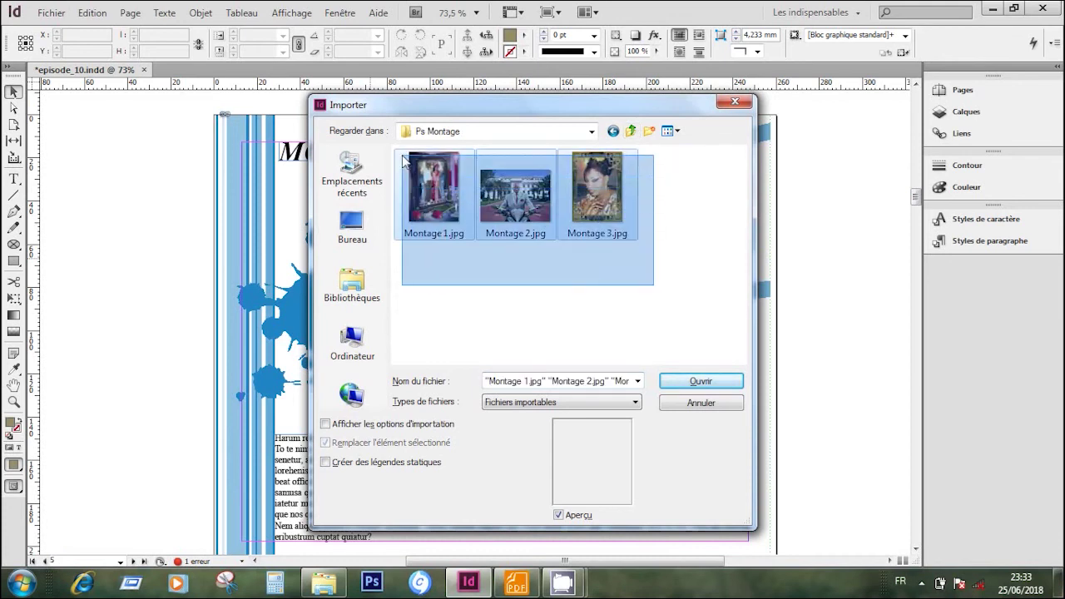
pyautogui.click(701, 381)
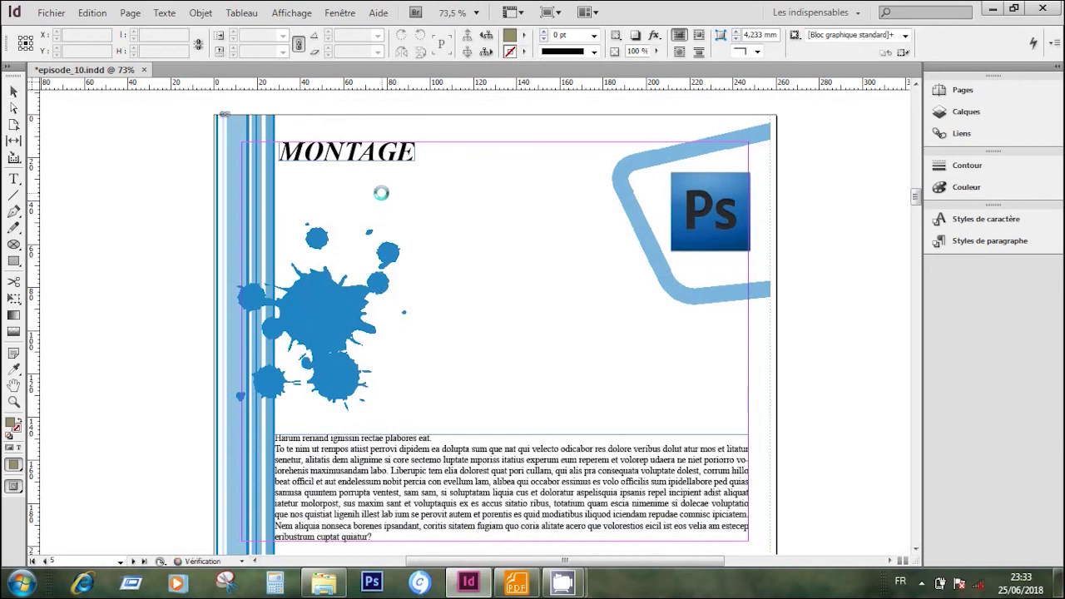
# Place the three montage images in a descending diagonal, with Montage 2 about 83 × 62 mm and shifted slightly up and left.
pyautogui.moveTo(357, 176); pyautogui.dragTo(483, 352)
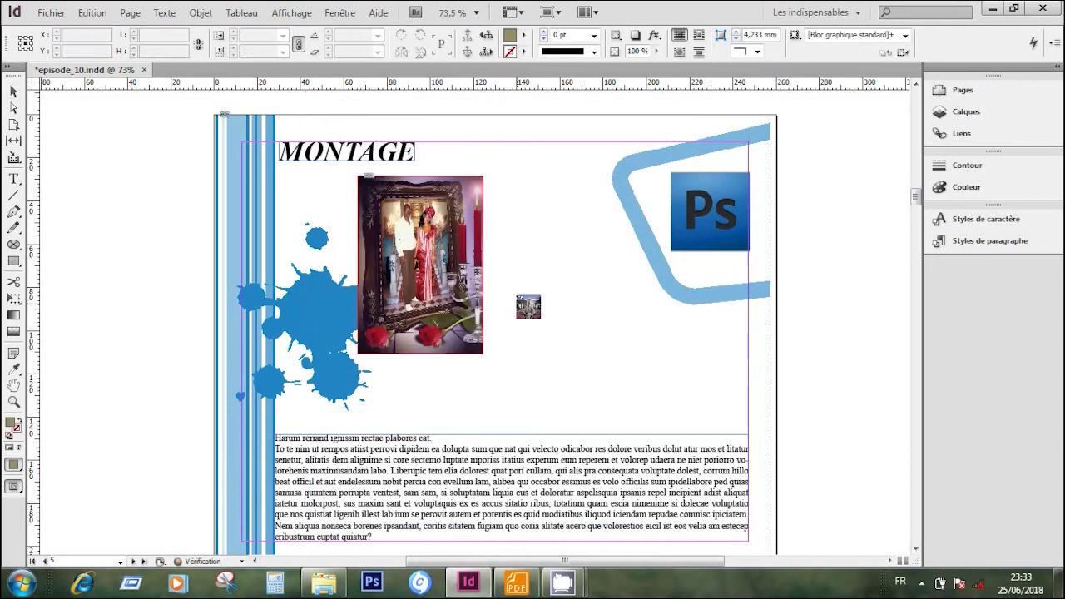
pyautogui.moveTo(439, 288); pyautogui.dragTo(634, 435)
pyautogui.moveTo(634, 389); pyautogui.dragTo(620, 386)
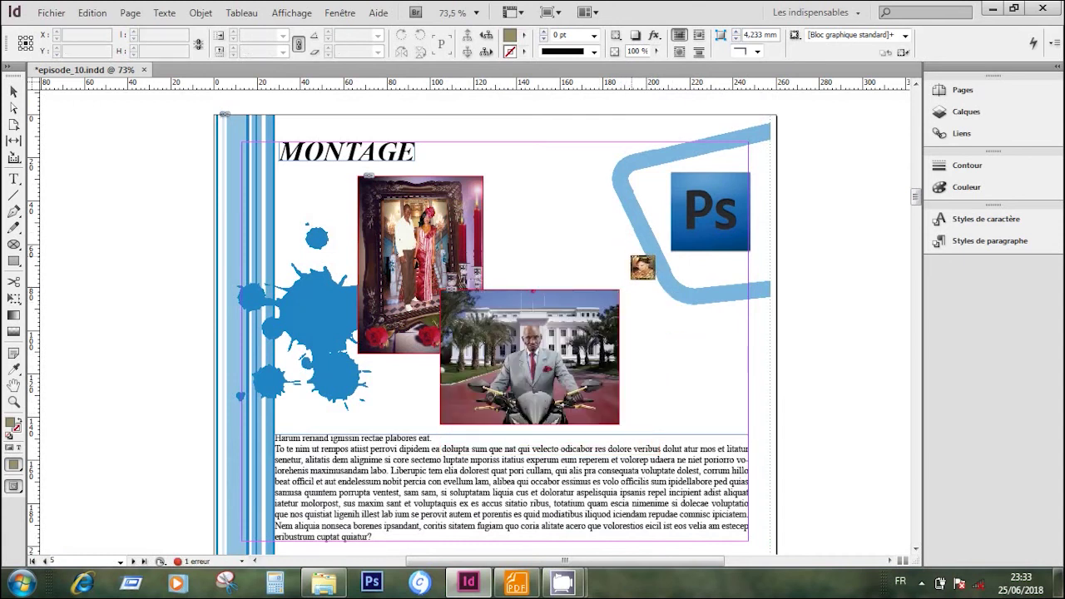
pyautogui.moveTo(640, 283); pyautogui.dragTo(795, 500)
pyautogui.moveTo(764, 463); pyautogui.dragTo(729, 484)
pyautogui.moveTo(575, 324); pyautogui.dragTo(576, 299)
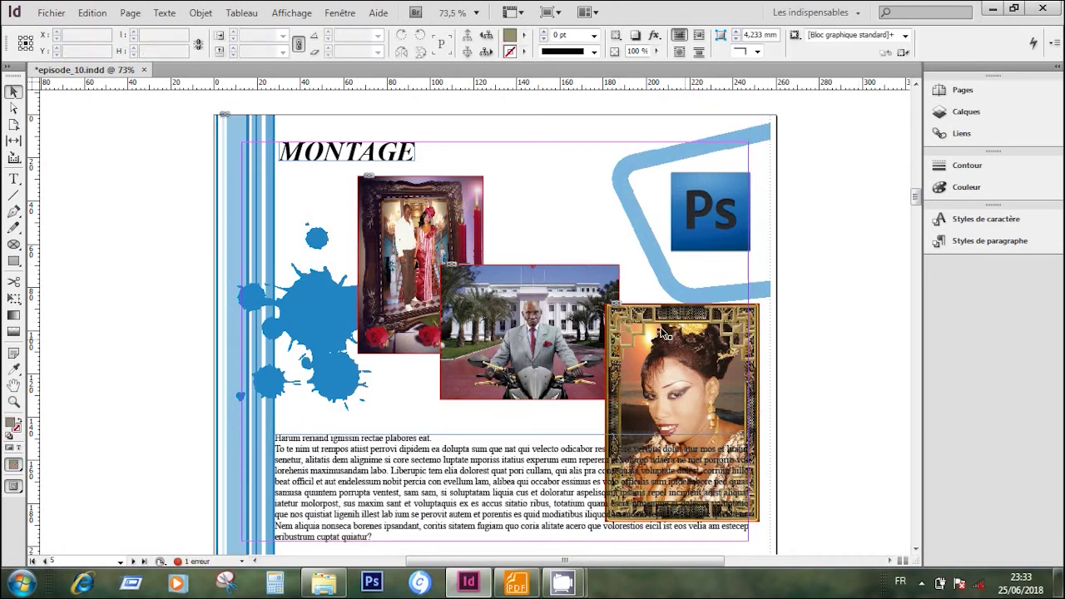
pyautogui.moveTo(615, 309); pyautogui.dragTo(557, 316)
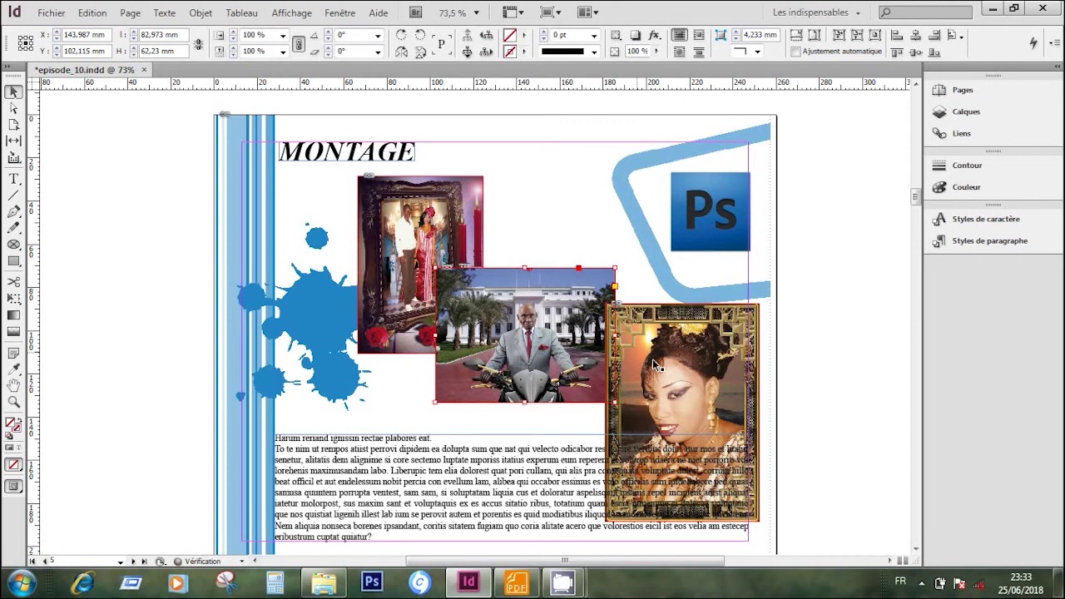
# Move the portrait image, Montage 3, slightly up and left, and wrap the body text around its bounding box.
pyautogui.click(687, 371)
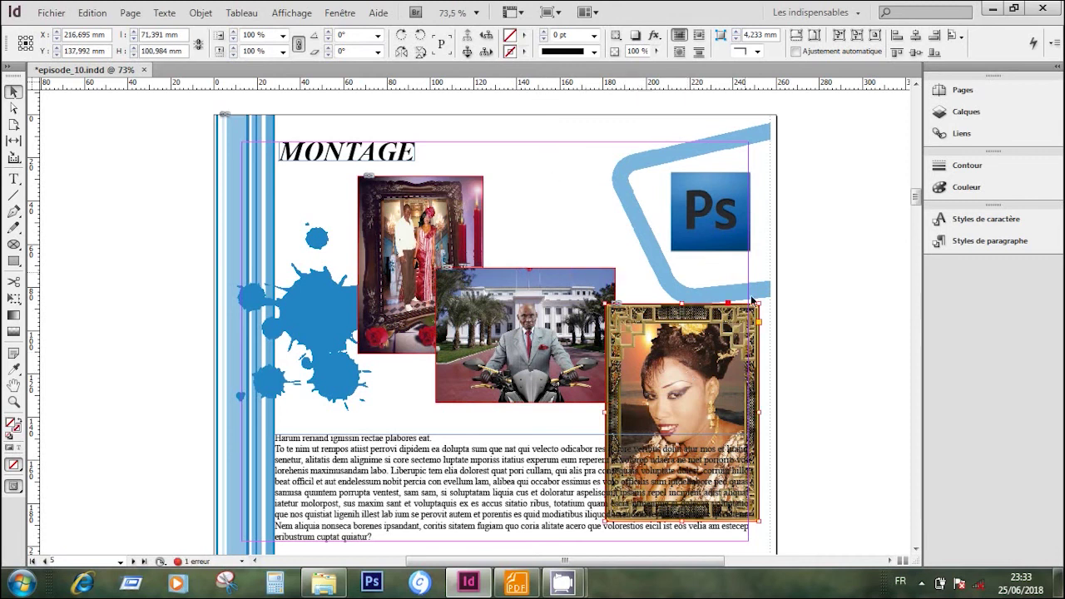
pyautogui.moveTo(671, 333); pyautogui.dragTo(663, 329)
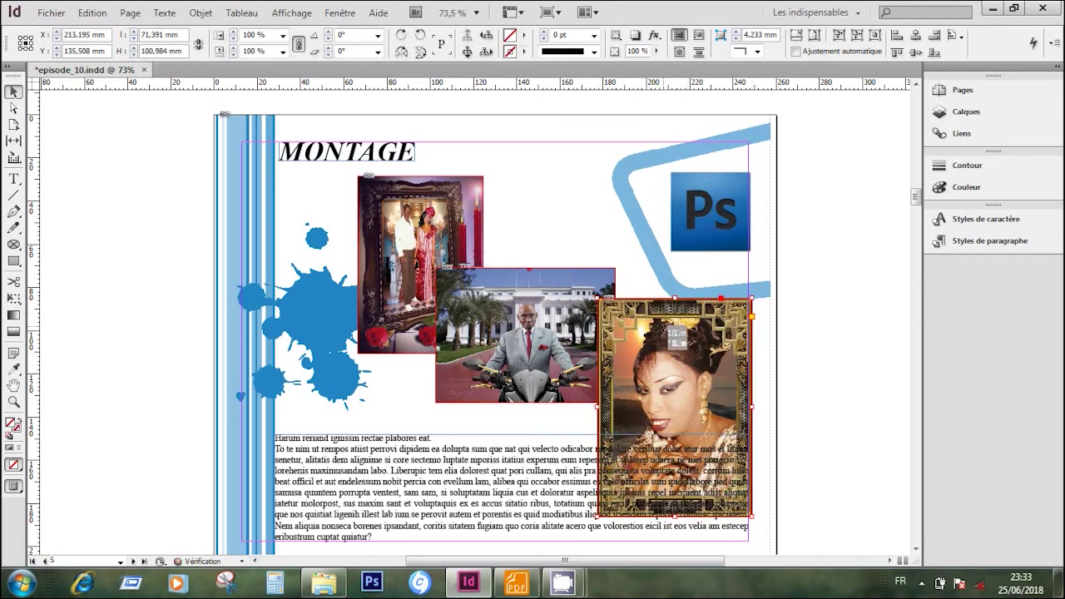
pyautogui.click(699, 37)
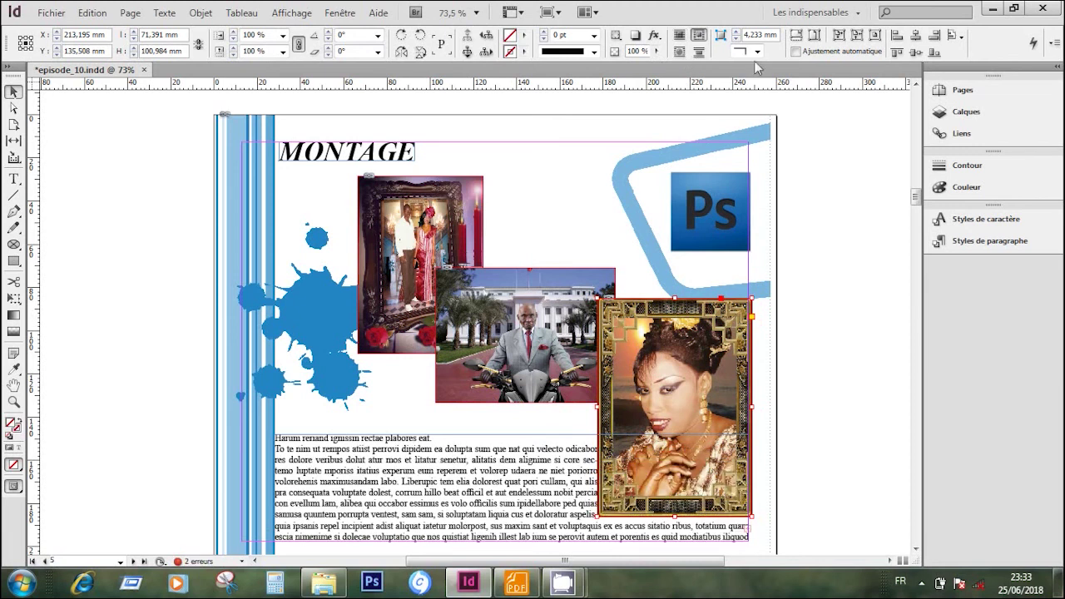
pyautogui.click(820, 387)
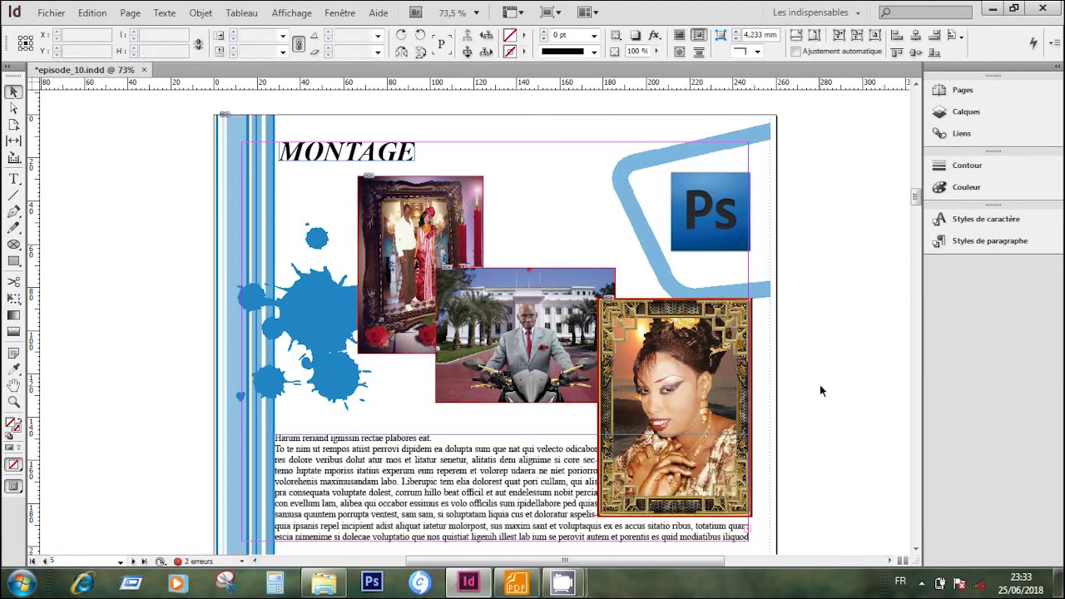
# Import Après correction.jpg and Avant correction.jpg from the Ps Correction folder and place them overlapping diagonally on the CORRECTION page.
pyautogui.moveTo(916, 201); pyautogui.dragTo(915, 221)
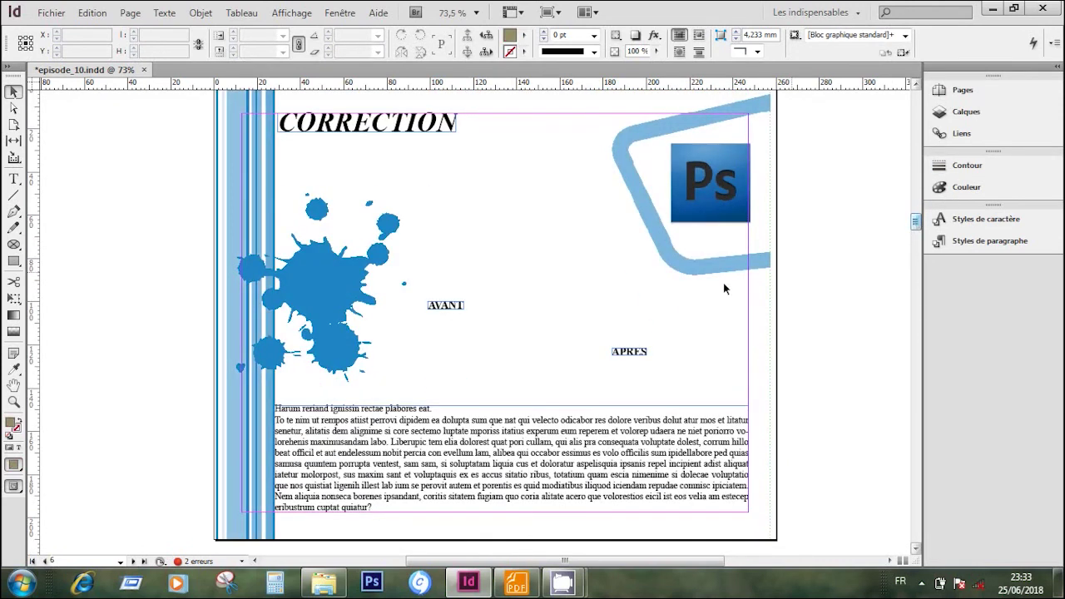
pyautogui.hotkey('ctrl', 'd')
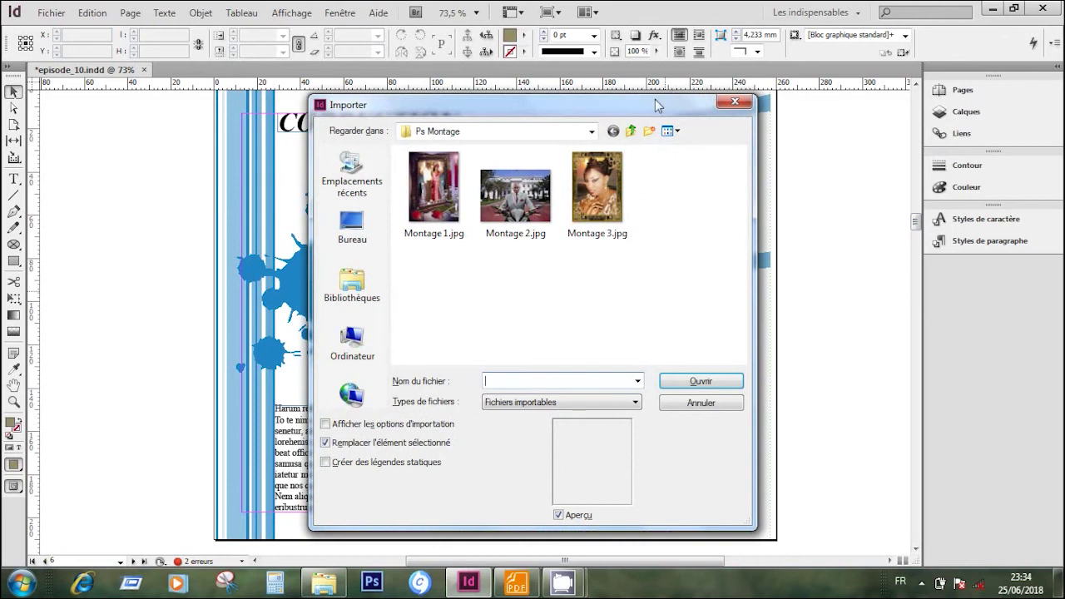
pyautogui.click(632, 131)
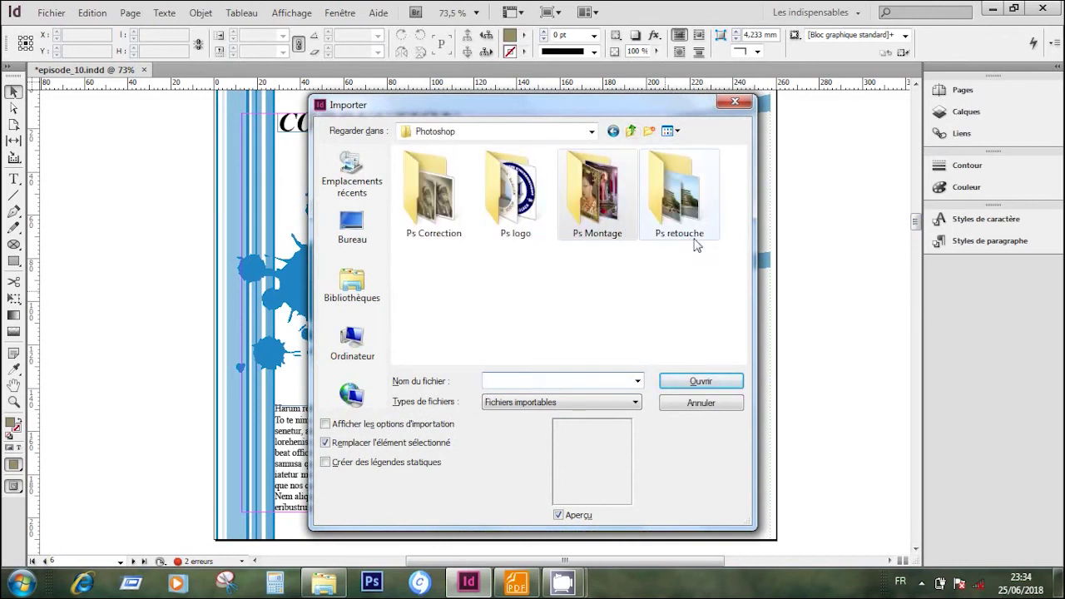
pyautogui.moveTo(524, 112); pyautogui.dragTo(617, 156)
pyautogui.doubleClick(527, 237)
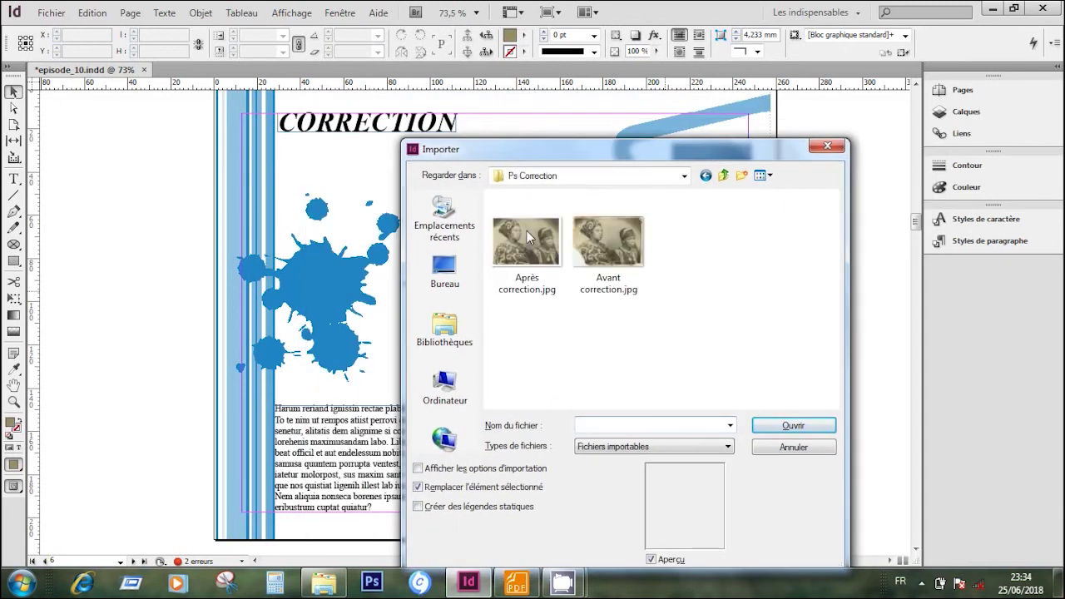
pyautogui.moveTo(614, 305); pyautogui.dragTo(504, 241)
pyautogui.press('Return')
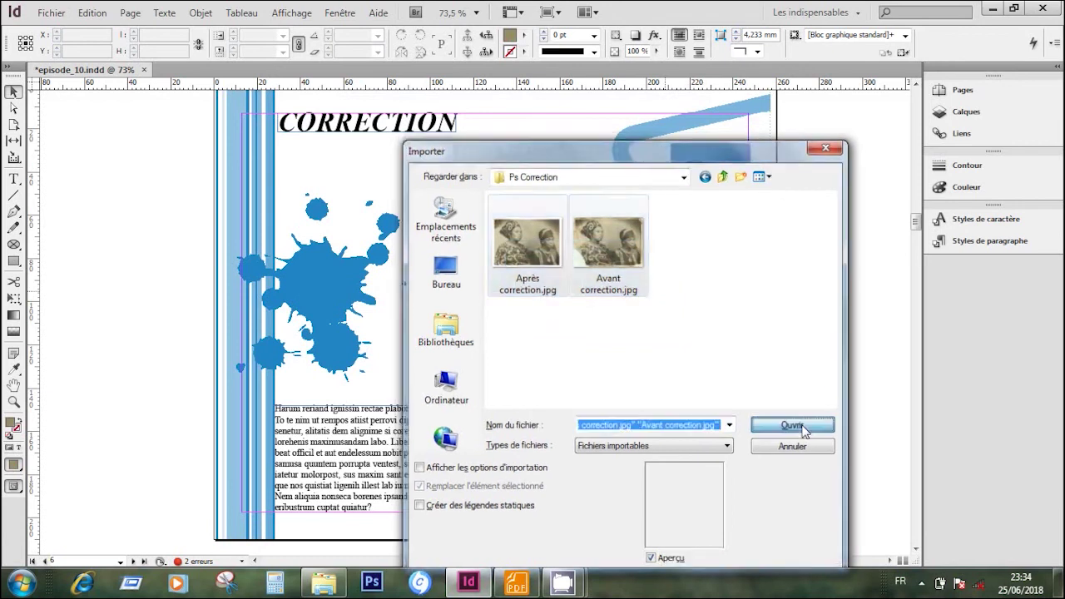
pyautogui.moveTo(364, 157); pyautogui.dragTo(695, 395)
pyautogui.click(848, 431)
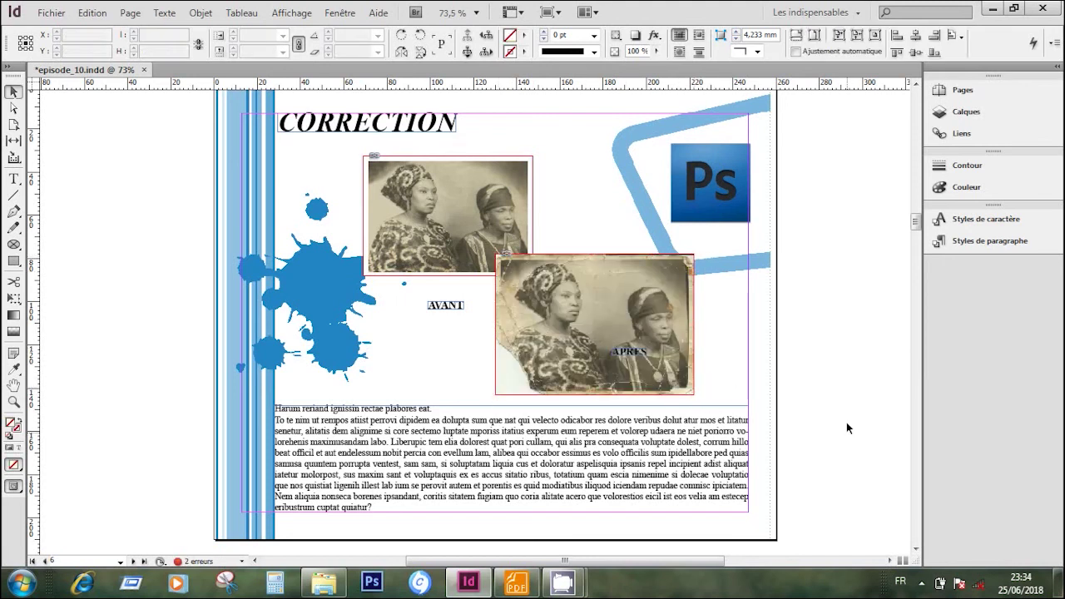
# Load the building images from the Ps retouche folder for import on page 7, RETOUCHE.
pyautogui.moveTo(917, 227); pyautogui.dragTo(912, 252)
pyautogui.hotkey('ctrl', 'd')
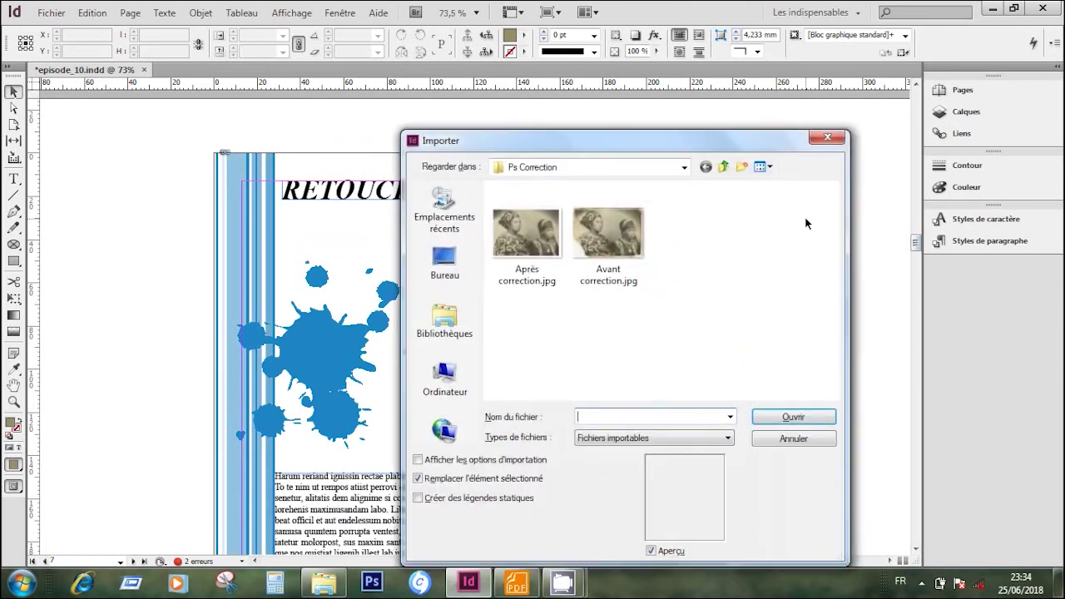
pyautogui.click(724, 166)
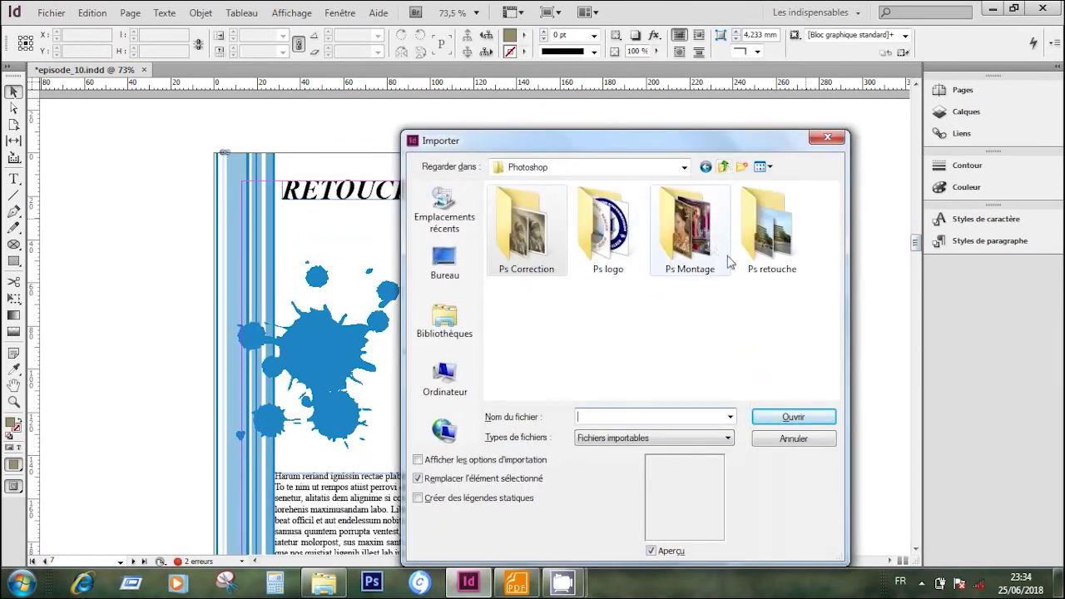
pyautogui.doubleClick(774, 267)
pyautogui.moveTo(681, 337)
pyautogui.mouseDown()
pyautogui.moveTo(556, 281)
pyautogui.moveTo(518, 236)
pyautogui.mouseUp()
pyautogui.click(794, 416)
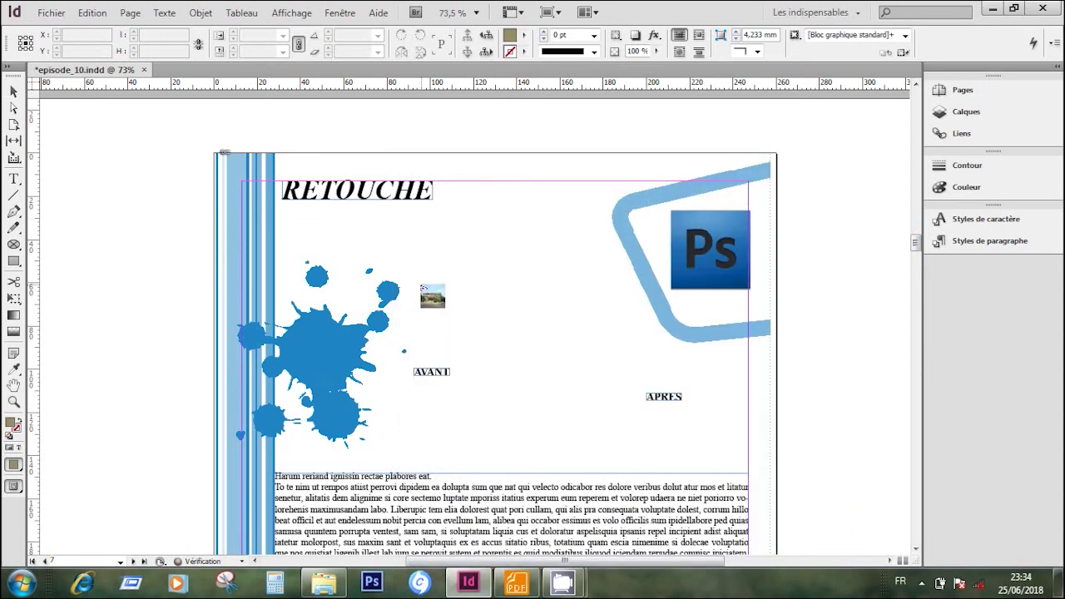
# Place the two building images overlapping diagonally on the RETOUCHE page, the lower one about 95.5 × 63.5 mm.
pyautogui.moveTo(380, 220)
pyautogui.mouseDown()
pyautogui.moveTo(452, 304)
pyautogui.moveTo(566, 342)
pyautogui.mouseUp()
pyautogui.moveTo(506, 325)
pyautogui.mouseDown()
pyautogui.moveTo(640, 414)
pyautogui.moveTo(721, 486)
pyautogui.moveTo(713, 463)
pyautogui.mouseUp()
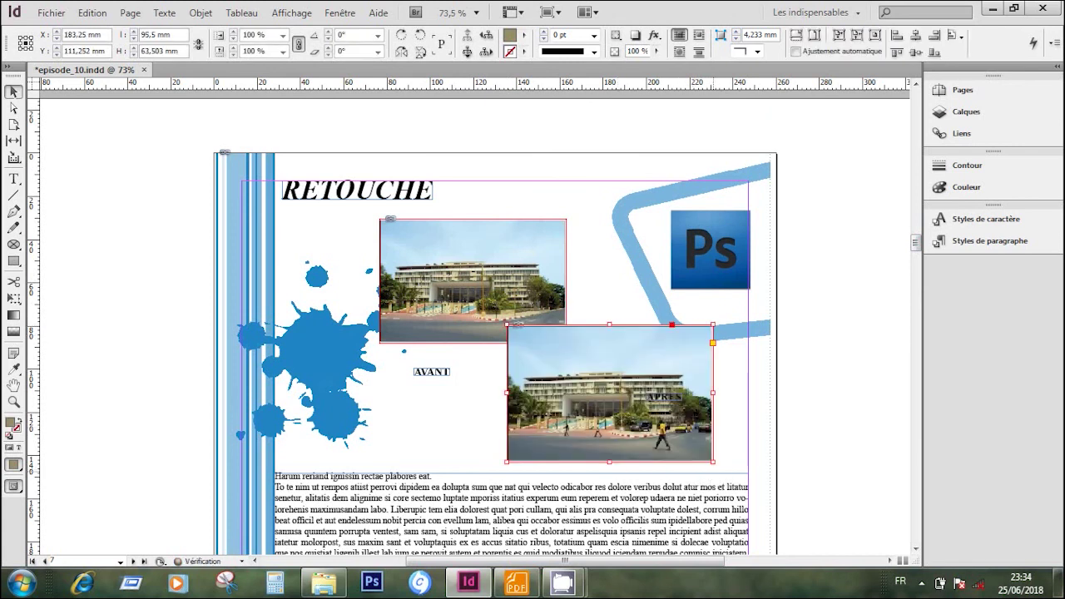
pyautogui.click(889, 273)
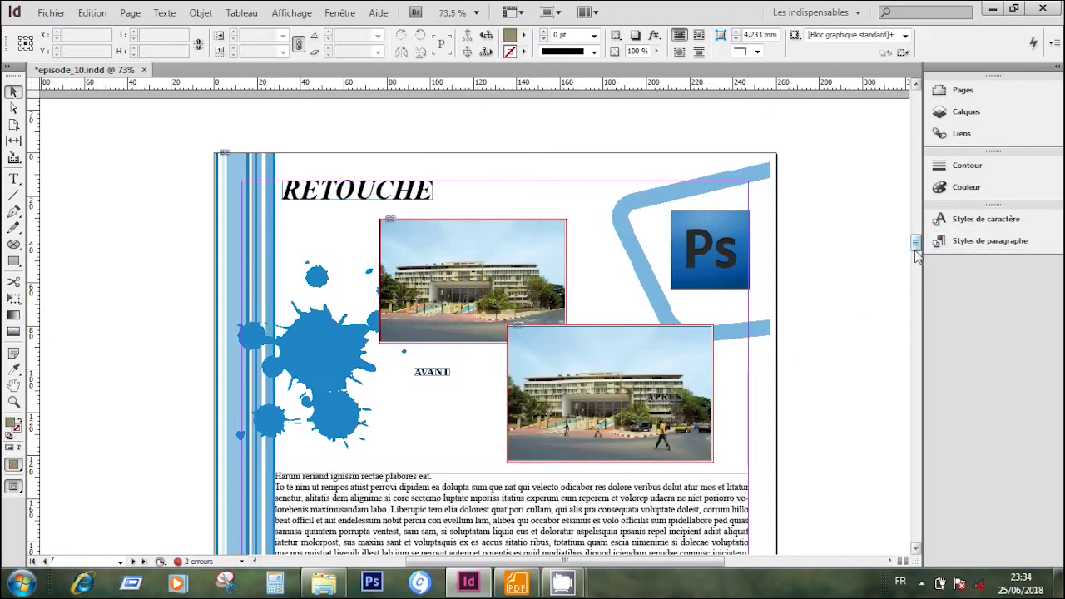
# Import Montage 1.png and Montage 2.png from Premiere pro's Pr Montage folder and place them diagonally on page 9, Montage 2 about 95 × 81 mm.
pyautogui.moveTo(915, 243); pyautogui.dragTo(917, 294)
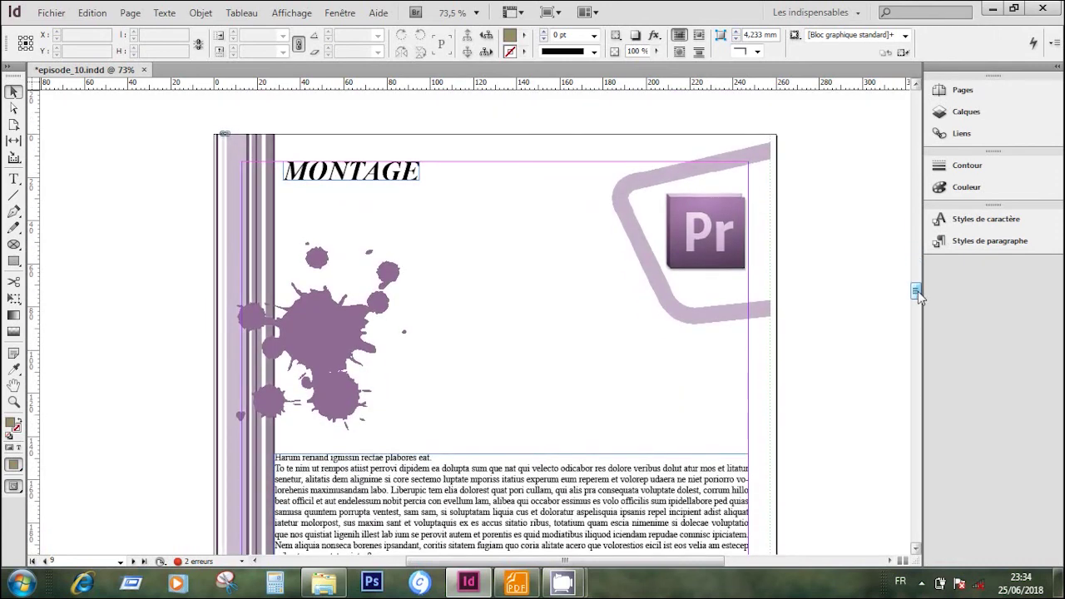
pyautogui.hotkey('ctrl', 'd')
pyautogui.click(725, 168)
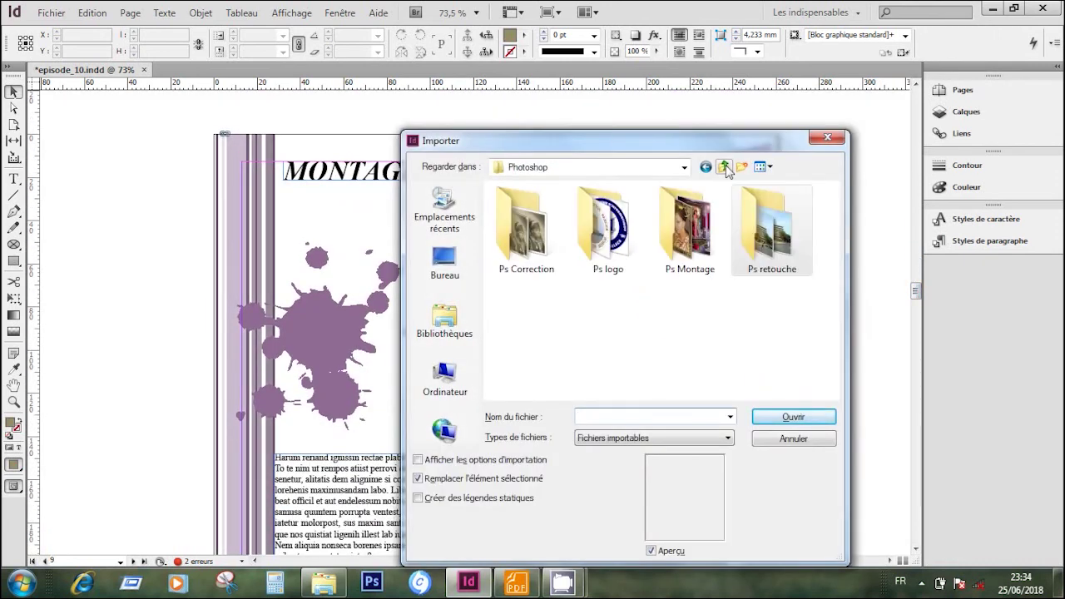
pyautogui.click(725, 168)
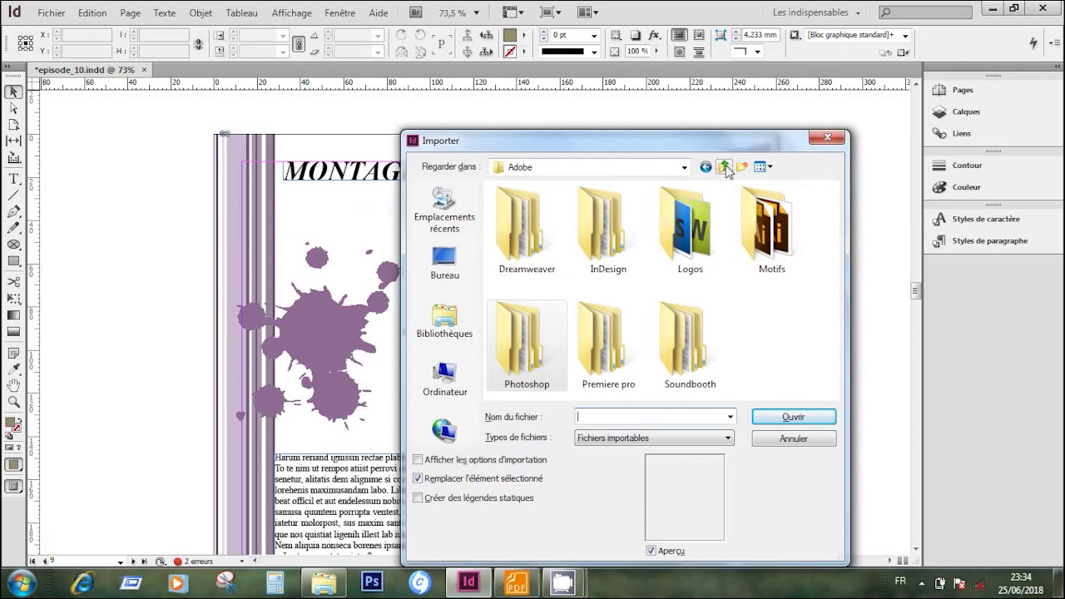
pyautogui.doubleClick(616, 348)
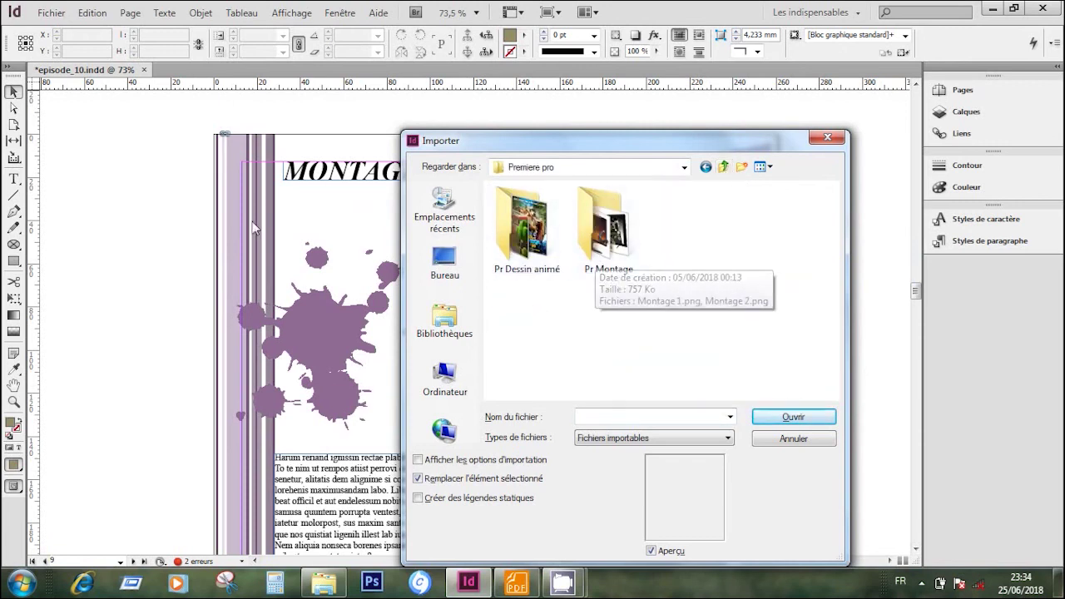
pyautogui.doubleClick(624, 243)
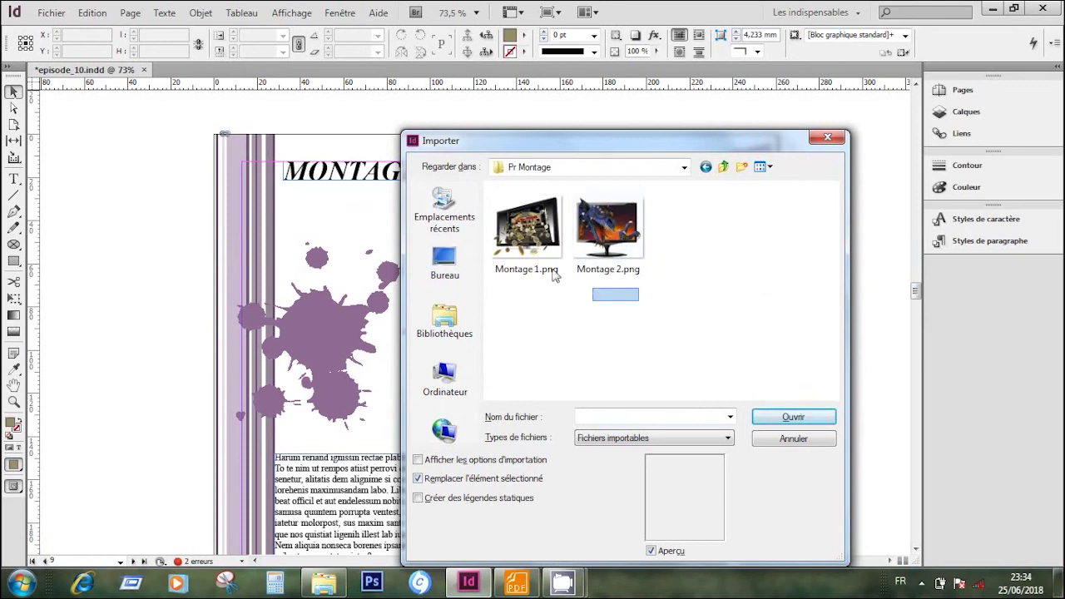
pyautogui.moveTo(555, 275); pyautogui.dragTo(489, 188)
pyautogui.click(780, 418)
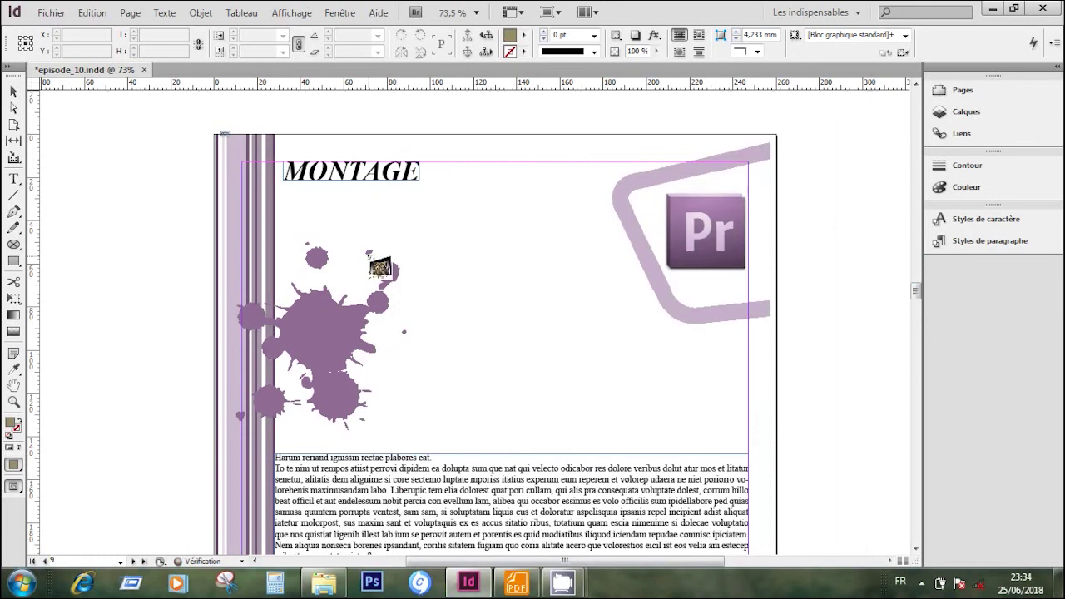
pyautogui.moveTo(383, 215); pyautogui.dragTo(734, 473)
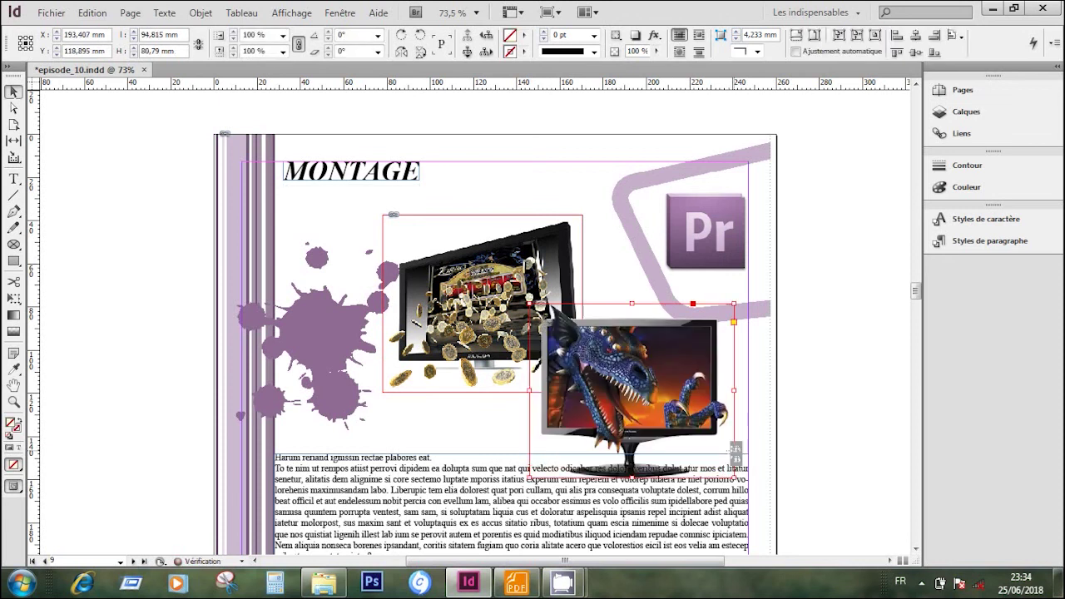
# Import Dessin 1.jpg and Dessin 2.jpg from the Pr Dessin animé folder and place them overlapping diagonally on page 10, DESSIN ANIME.
pyautogui.click(795, 377)
pyautogui.moveTo(917, 301); pyautogui.dragTo(918, 323)
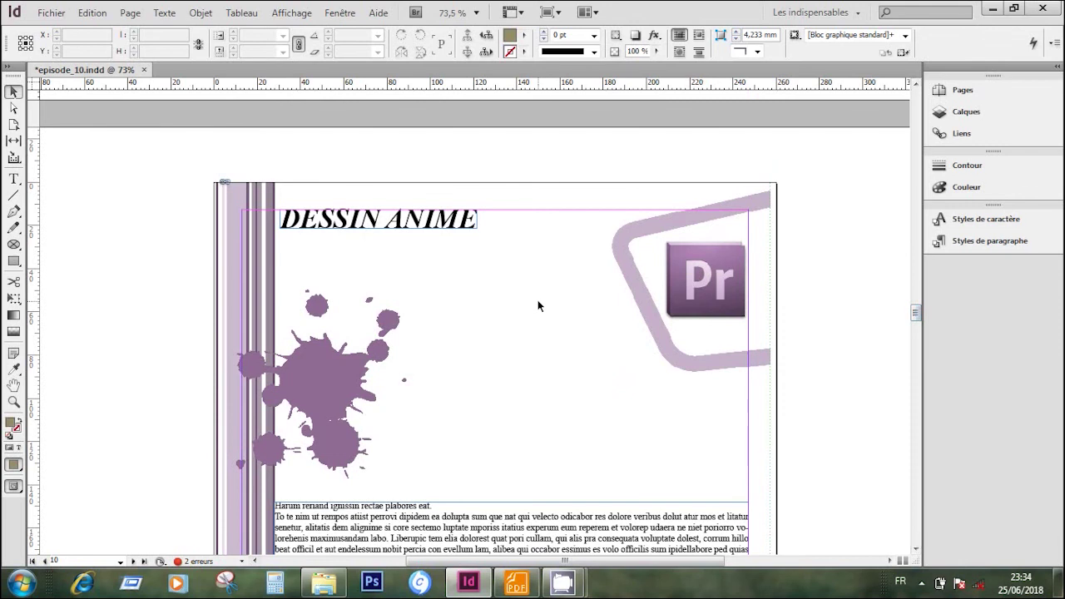
pyautogui.hotkey('ctrl', 'd')
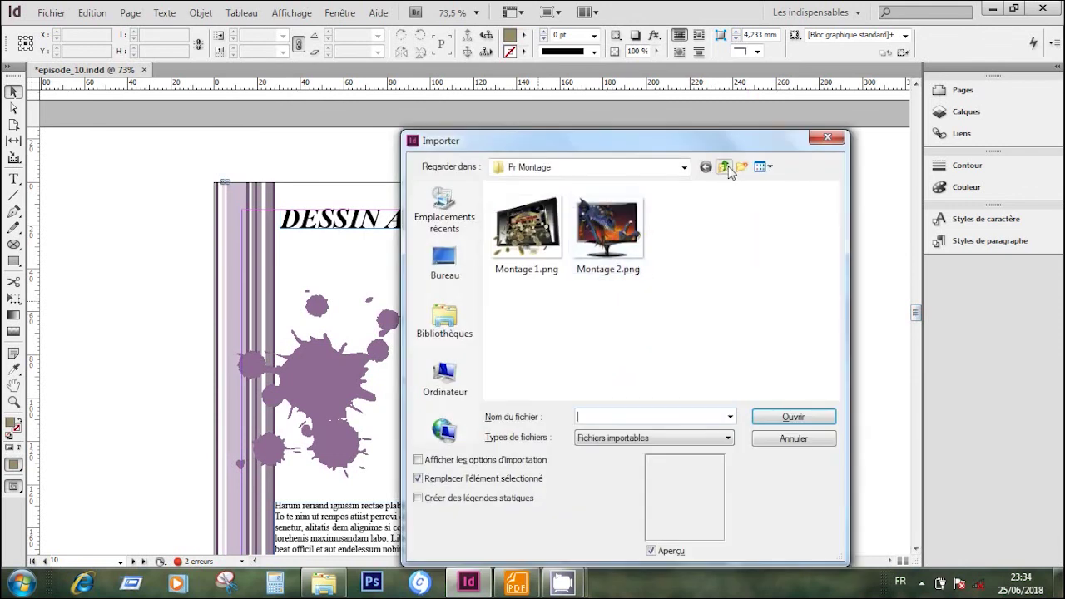
pyautogui.click(727, 170)
pyautogui.doubleClick(546, 263)
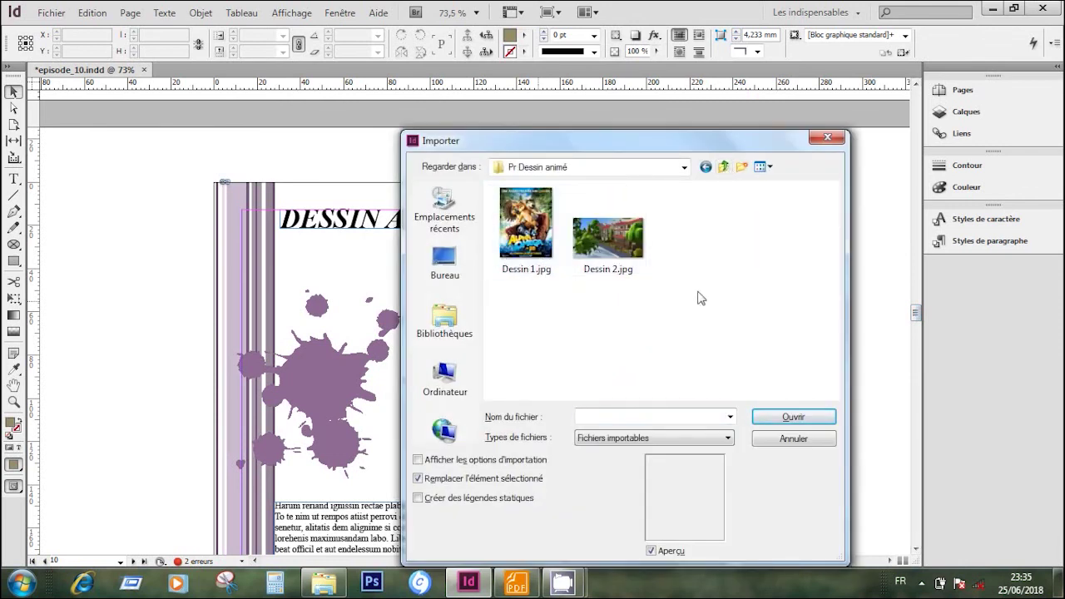
pyautogui.moveTo(699, 298); pyautogui.dragTo(489, 187)
pyautogui.click(793, 416)
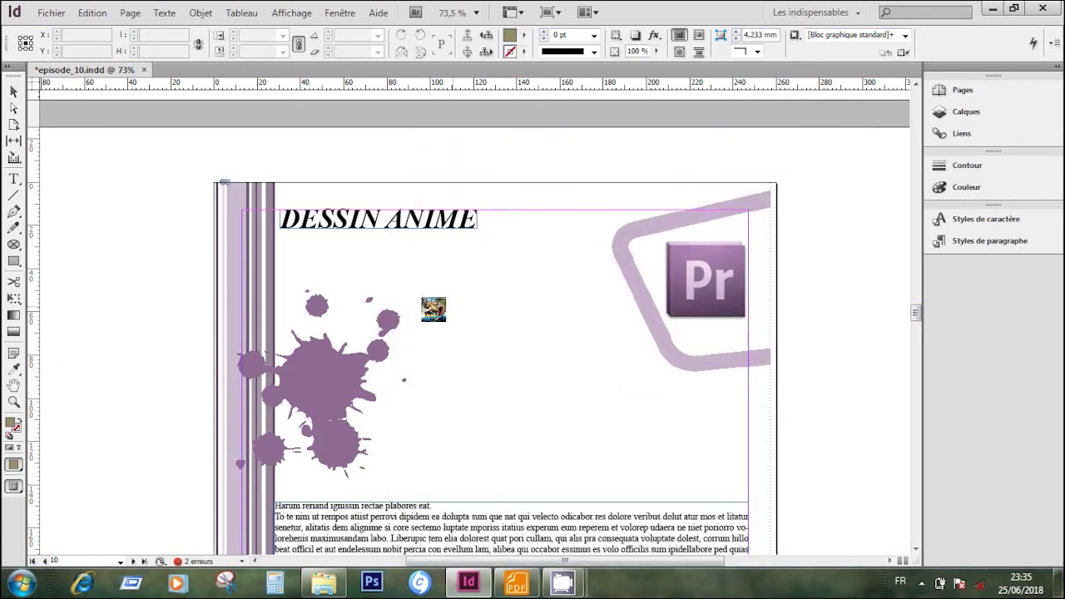
pyautogui.moveTo(395, 255); pyautogui.dragTo(531, 439)
pyautogui.moveTo(477, 374); pyautogui.dragTo(715, 509)
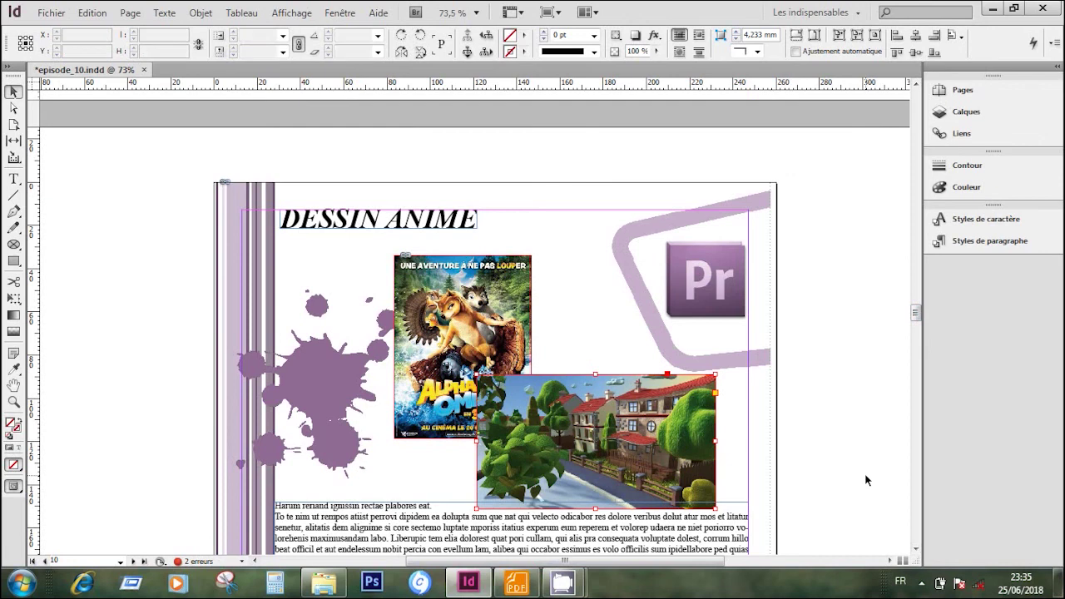
# Load site 1.jpg, Site 2.jpg and Site 3.jpg from Dreamweaver's Dw Site web folder for import on page 12, SITE WEB.
pyautogui.moveTo(915, 309); pyautogui.dragTo(916, 362)
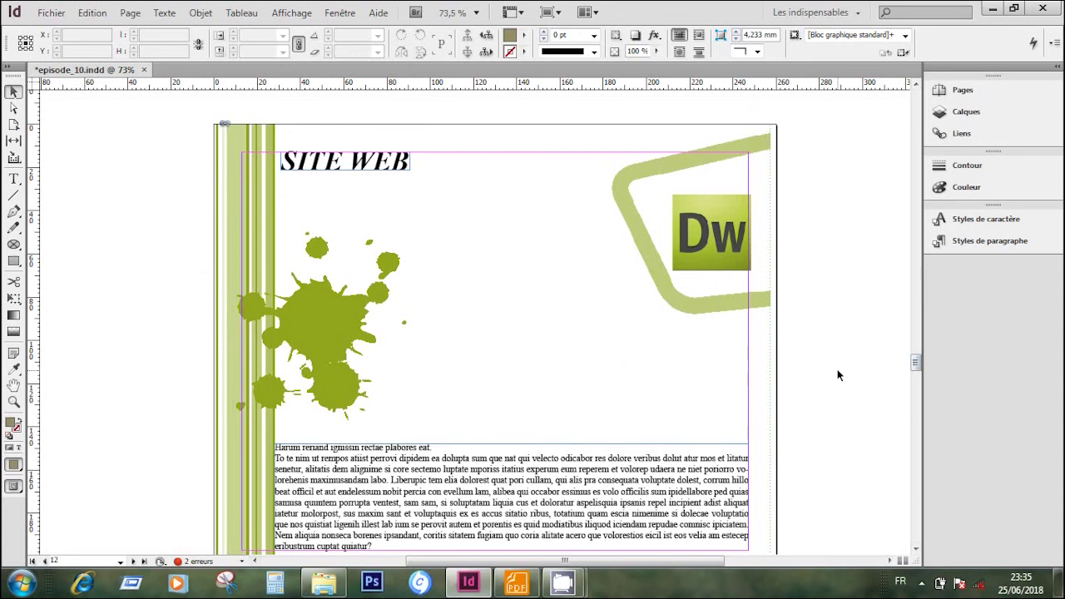
pyautogui.hotkey('ctrl', 'd')
pyautogui.click(725, 167)
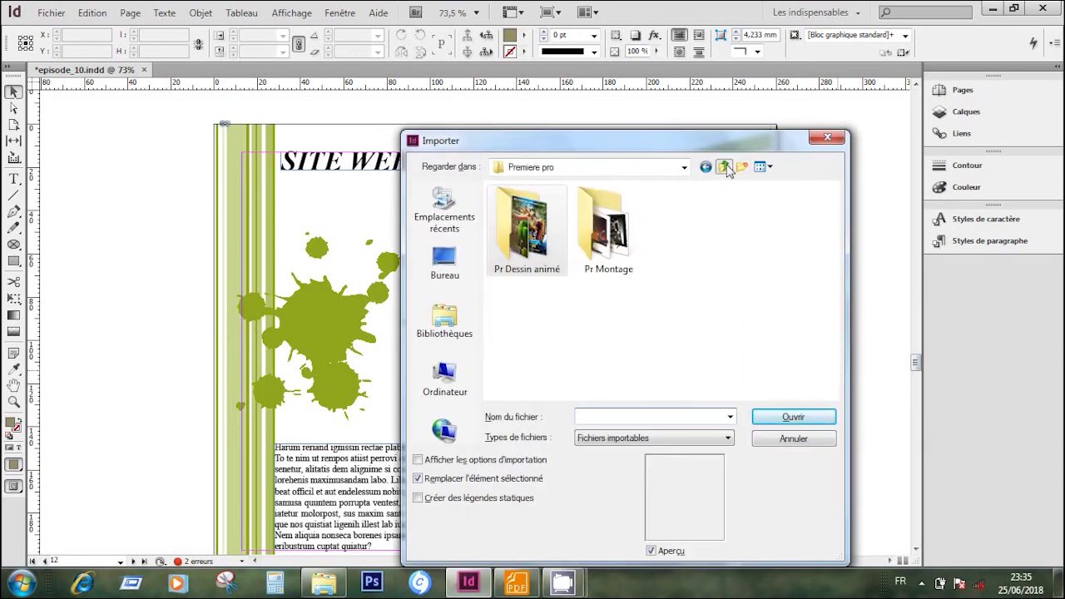
pyautogui.click(725, 167)
pyautogui.doubleClick(533, 243)
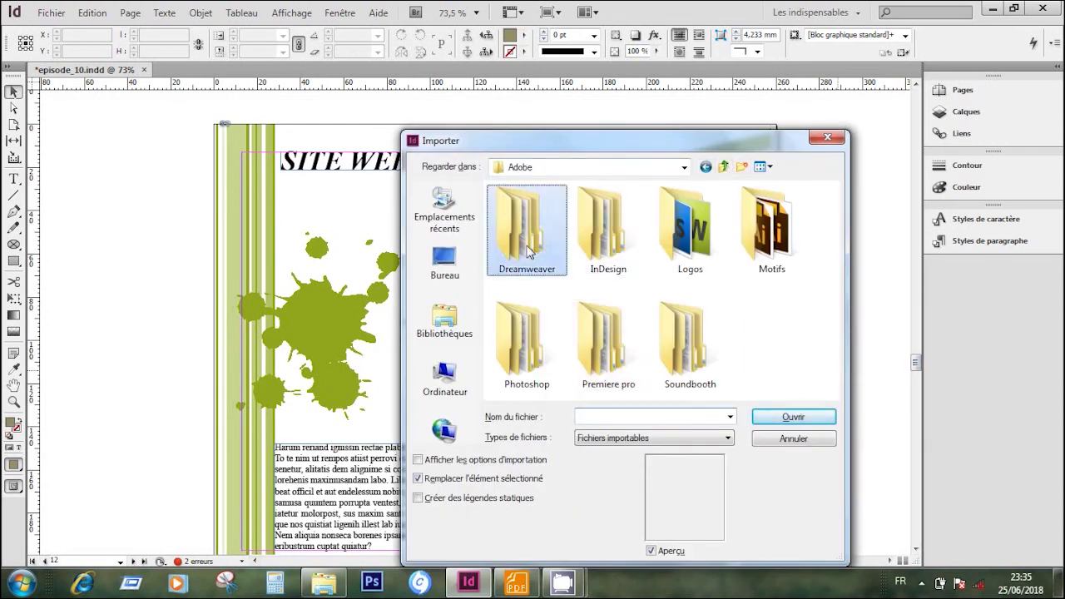
pyautogui.doubleClick(599, 265)
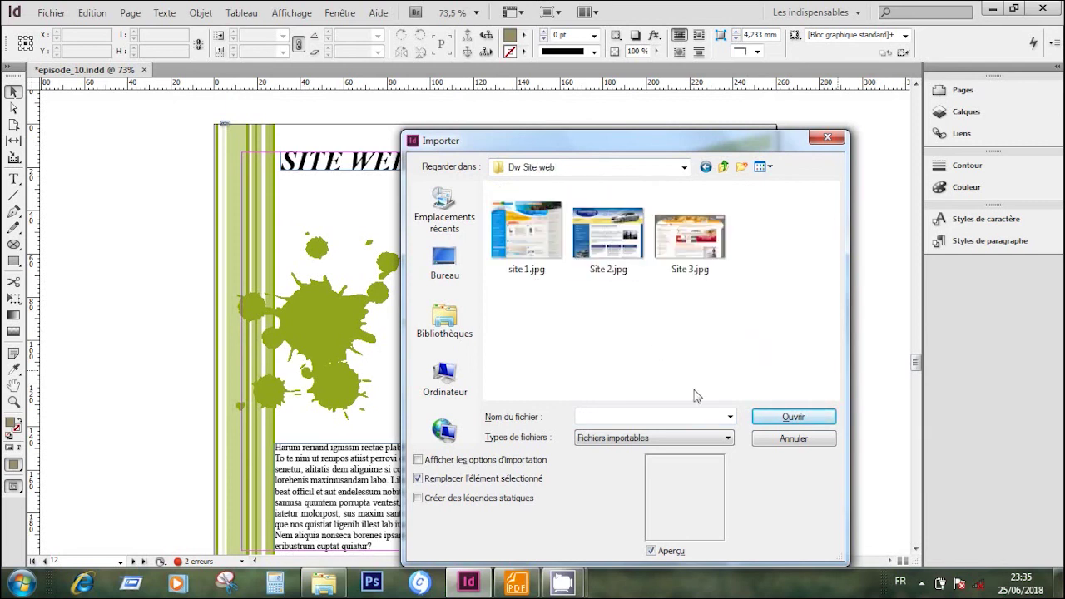
pyautogui.moveTo(743, 373); pyautogui.dragTo(487, 185)
pyautogui.click(791, 418)
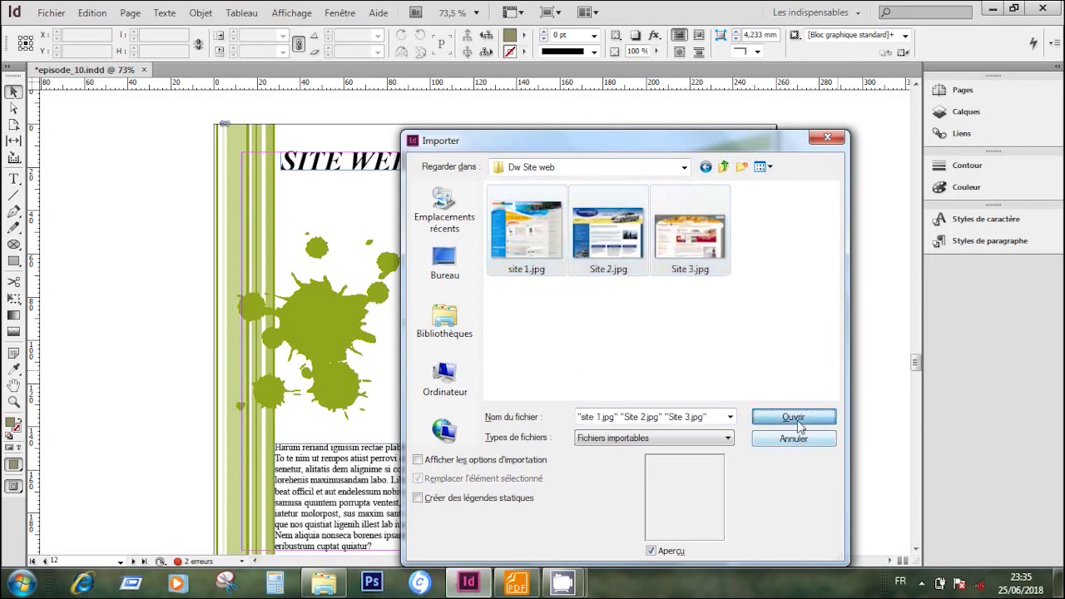
# Place the three website images in a triangle on the SITE WEB page, the one over the Dw logo about 76 × 61 mm.
pyautogui.moveTo(334, 210); pyautogui.dragTo(694, 456)
pyautogui.moveTo(563, 211); pyautogui.dragTo(727, 342)
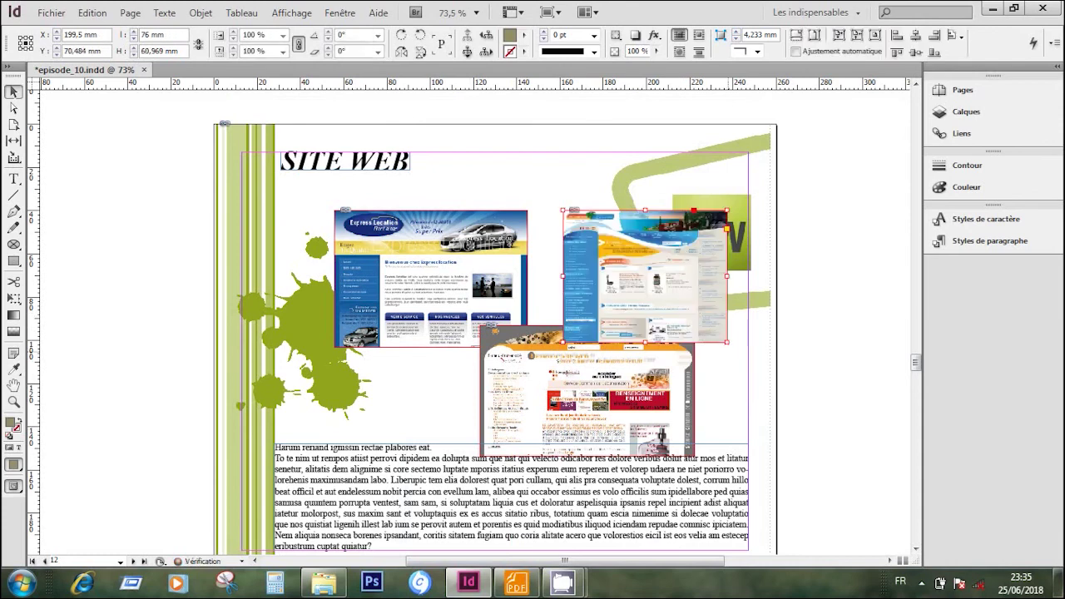
pyautogui.click(862, 412)
# Import the three Appli web images from the Dw Application web folder and arrange them in a triangle on page 13, APPLICATION WEB.
pyautogui.moveTo(916, 362); pyautogui.dragTo(918, 387)
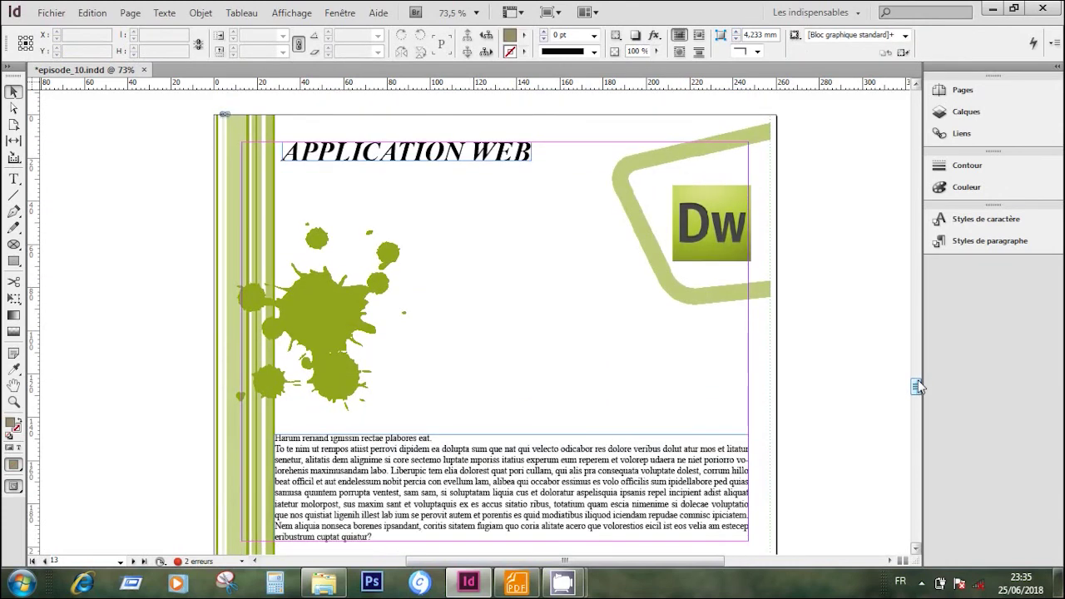
pyautogui.hotkey('ctrl', 'd')
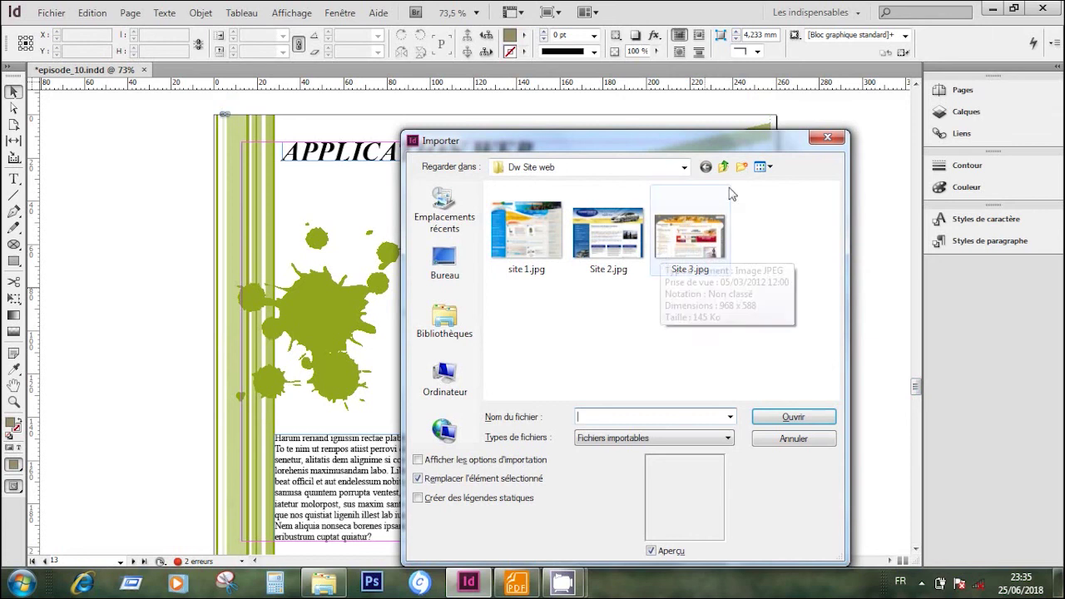
pyautogui.click(724, 168)
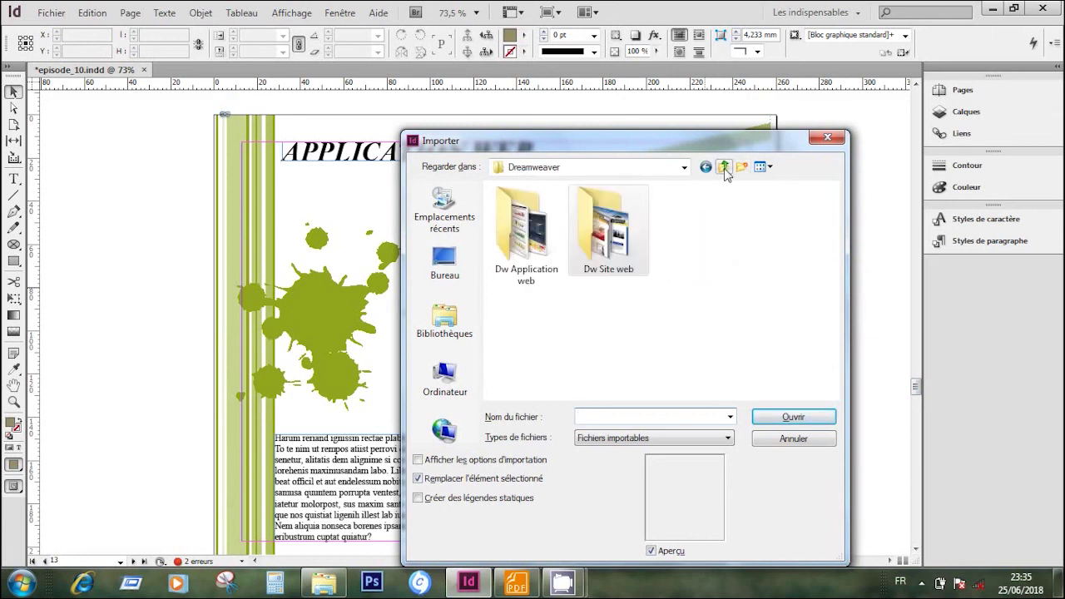
pyautogui.doubleClick(526, 229)
pyautogui.moveTo(752, 357); pyautogui.dragTo(487, 185)
pyautogui.click(811, 423)
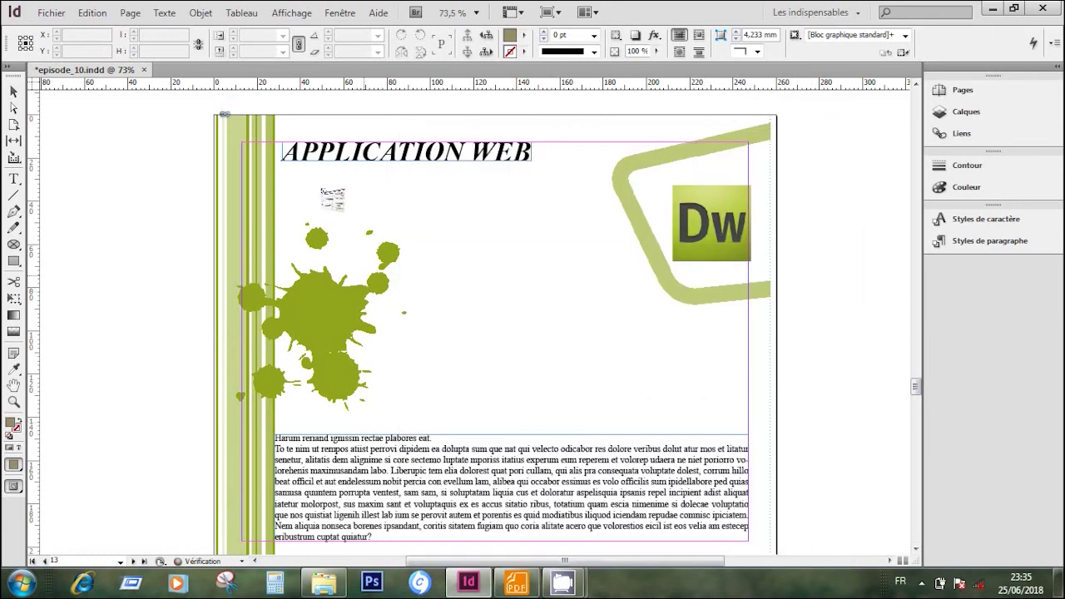
pyautogui.moveTo(321, 181); pyautogui.dragTo(642, 426)
pyautogui.moveTo(527, 189); pyautogui.dragTo(809, 358)
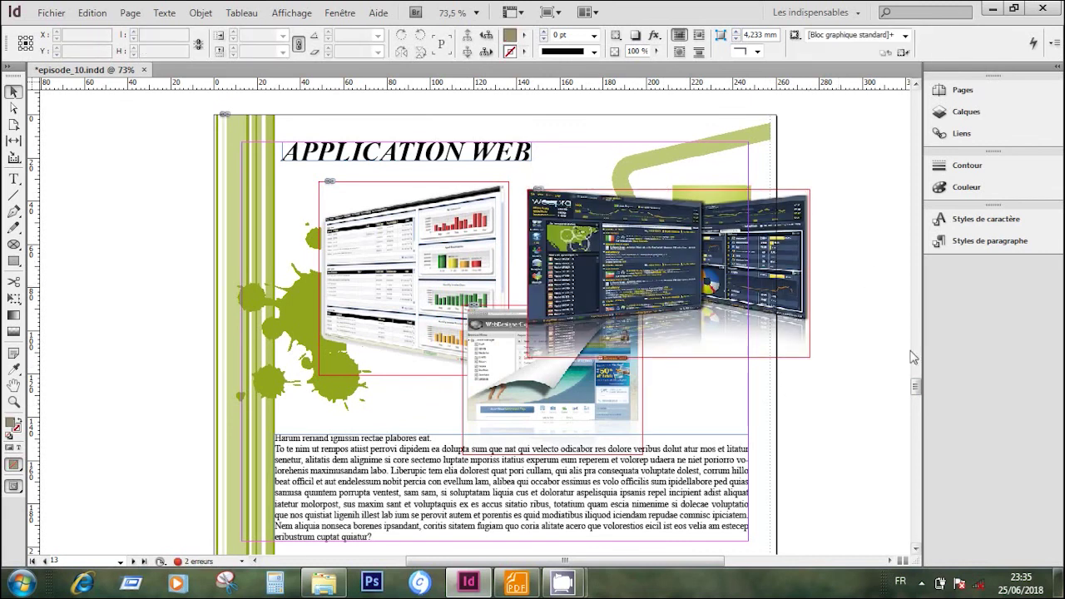
# Load Brochure 1.png, Brochure 2.png and Brochure 3.png from InDesign's Id Brochure folder for import on page 15, BROCHURE.
pyautogui.moveTo(916, 381); pyautogui.dragTo(906, 431)
pyautogui.hotkey('ctrl', 'd')
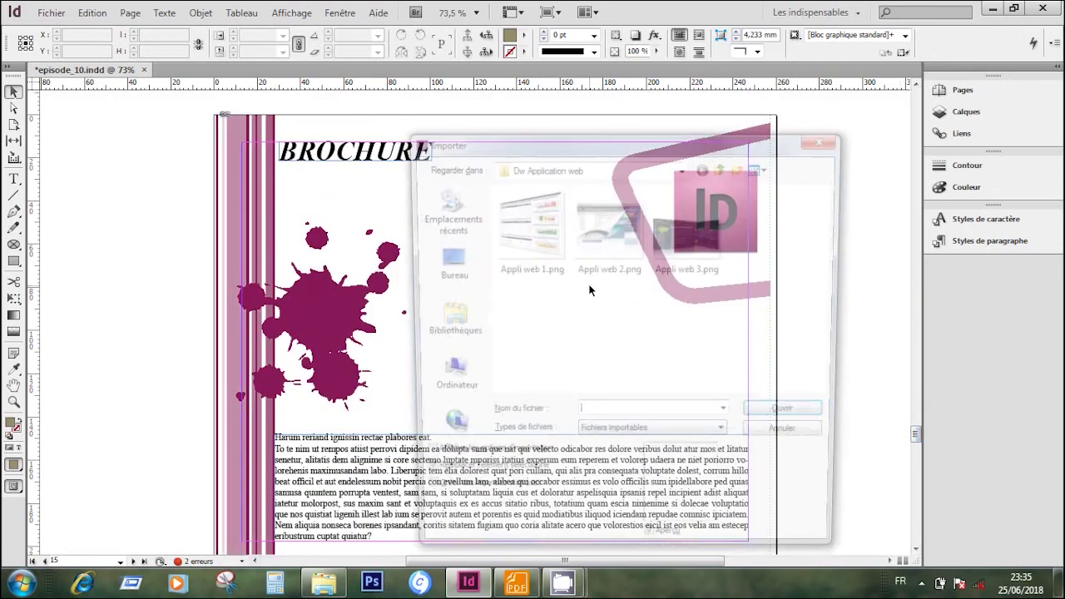
pyautogui.click(725, 167)
pyautogui.click(725, 168)
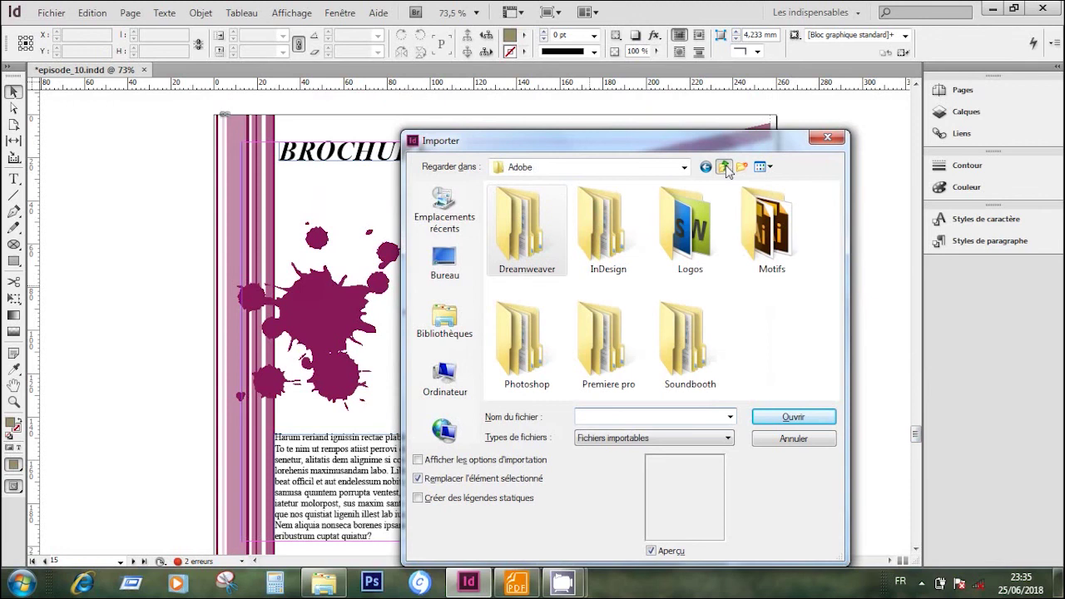
pyautogui.click(613, 225)
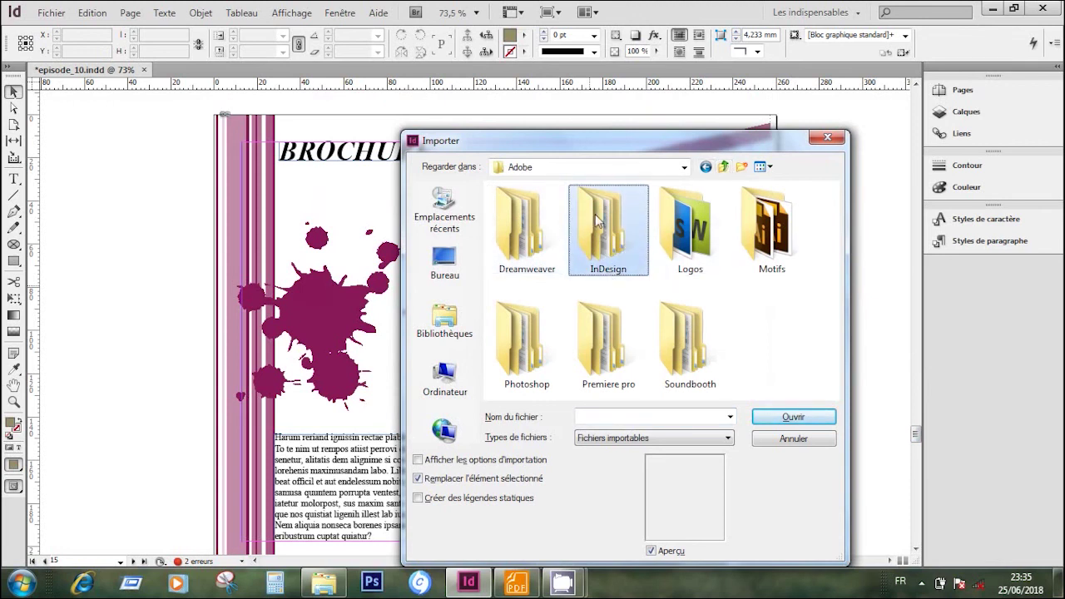
pyautogui.doubleClick(597, 221)
pyautogui.doubleClick(521, 225)
pyautogui.moveTo(772, 336); pyautogui.dragTo(488, 185)
pyautogui.click(795, 418)
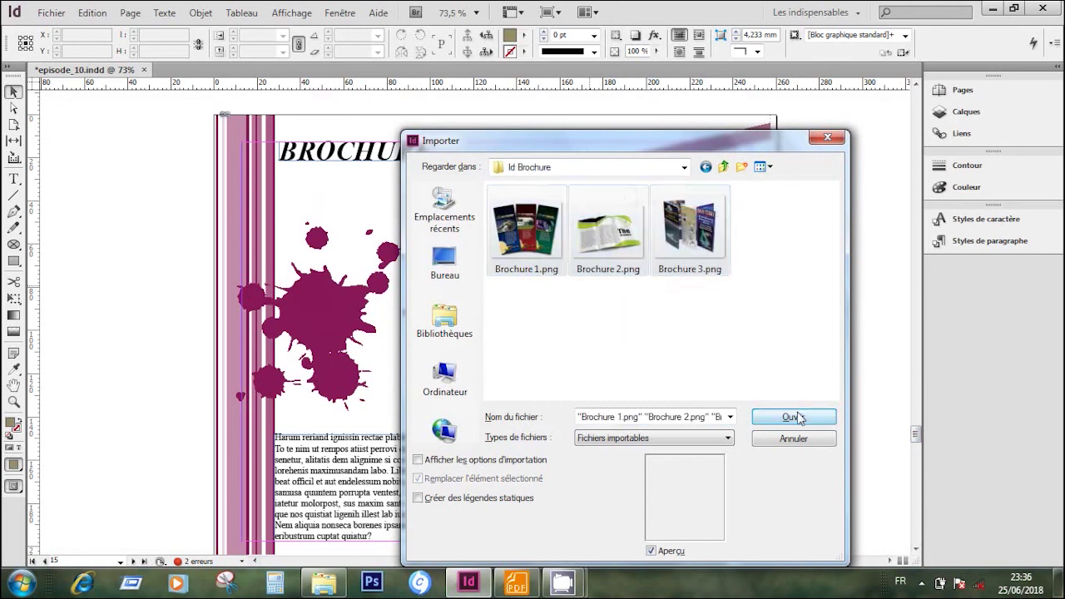
# Place the three brochure images in a triangle on the BROCHURE page, the one beside the Id logo about 93 × 82 mm.
pyautogui.moveTo(320, 196); pyautogui.dragTo(525, 359)
pyautogui.moveTo(439, 332); pyautogui.dragTo(645, 487)
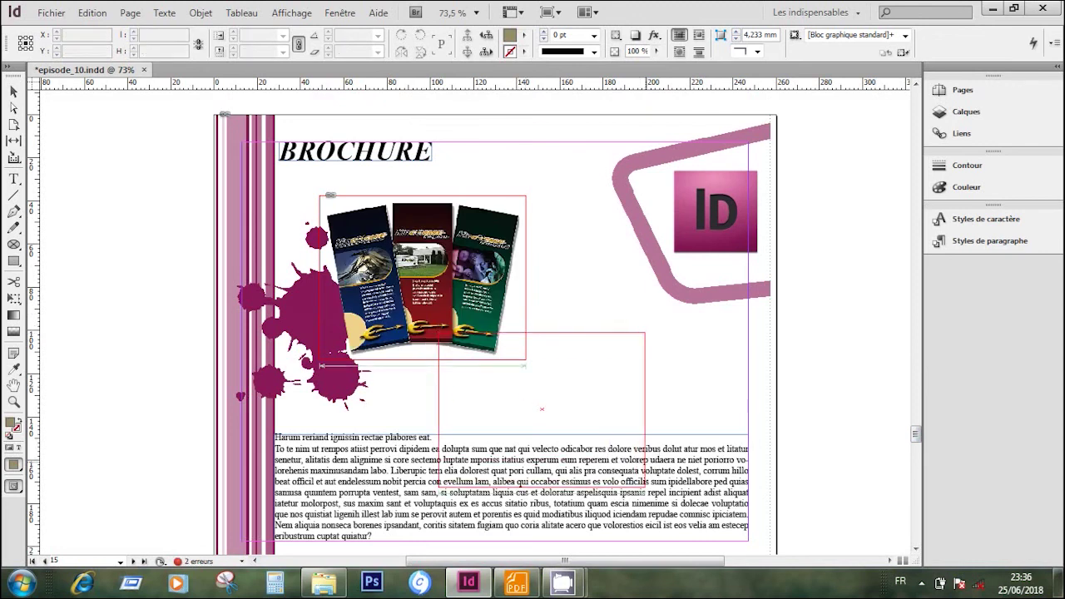
pyautogui.moveTo(557, 201); pyautogui.dragTo(690, 385)
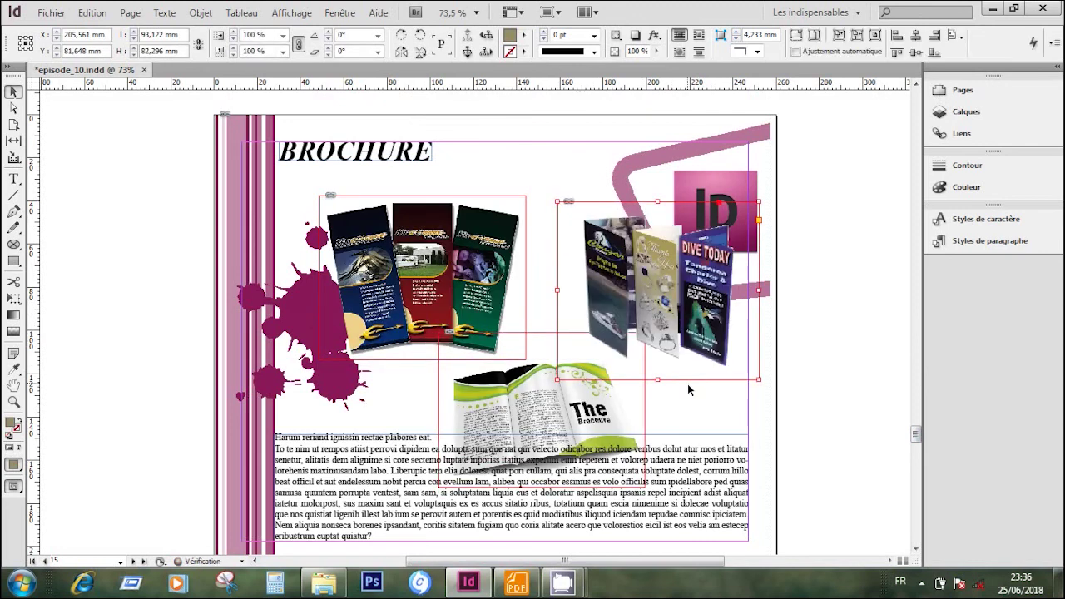
# Import the three Calendrier images from the Id Calendrier folder and arrange them in a triangle on page 16, Calendrier 3 about 80 × 78 mm.
pyautogui.moveTo(916, 434); pyautogui.dragTo(916, 463)
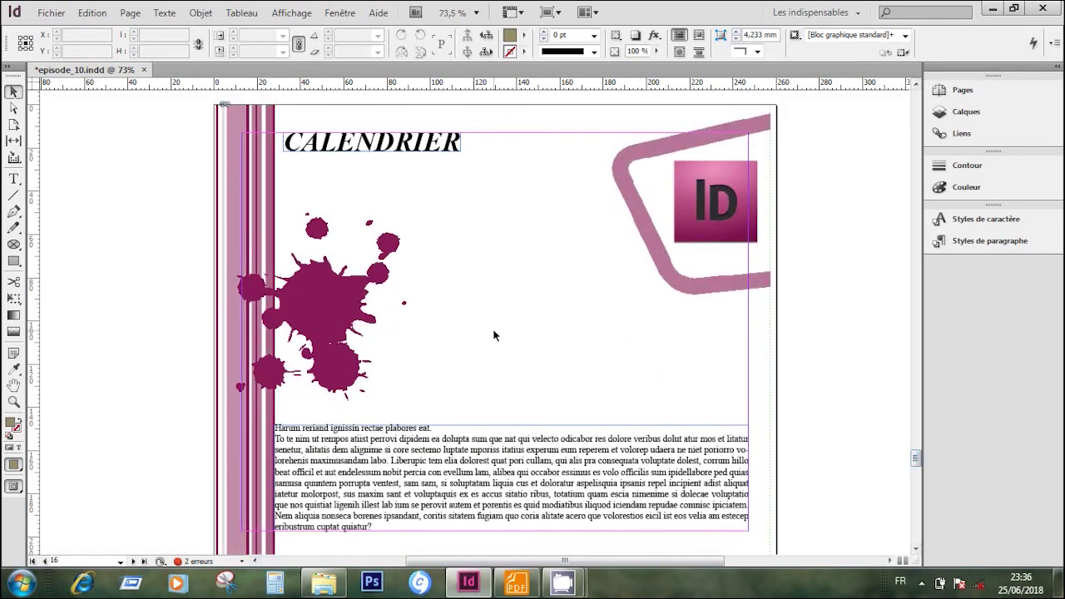
pyautogui.hotkey('ctrl', 'd')
pyautogui.click(723, 167)
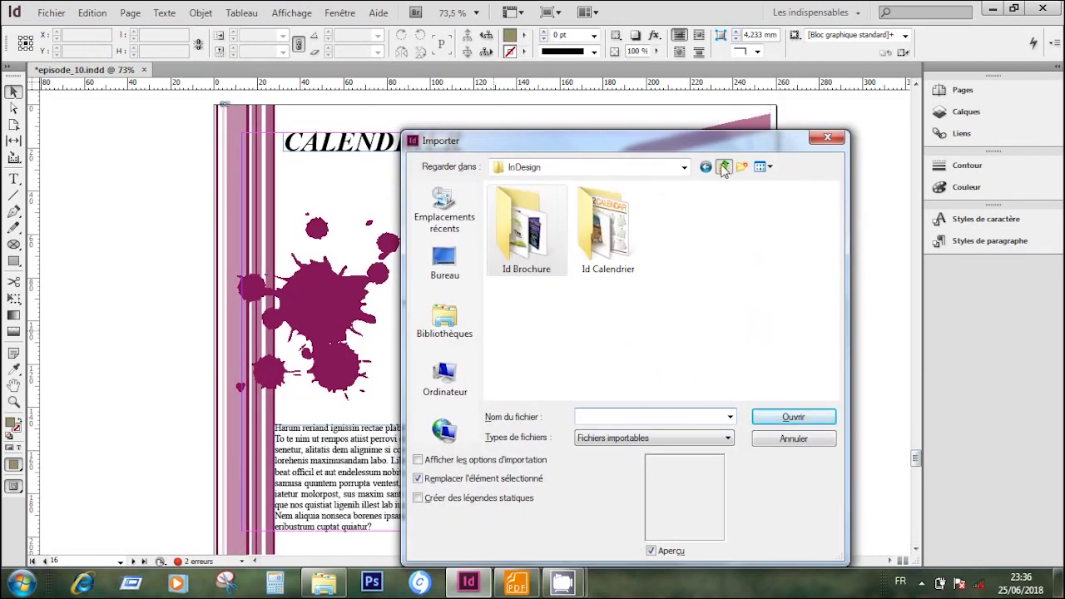
pyautogui.doubleClick(607, 225)
pyautogui.moveTo(738, 322); pyautogui.dragTo(503, 210)
pyautogui.click(803, 421)
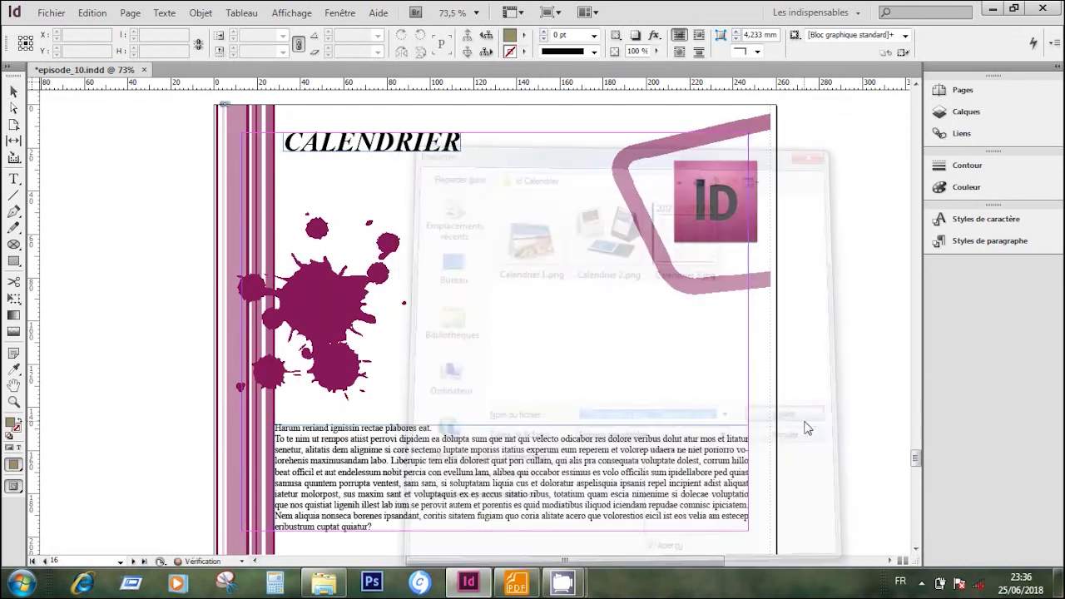
pyautogui.moveTo(300, 185); pyautogui.dragTo(492, 313)
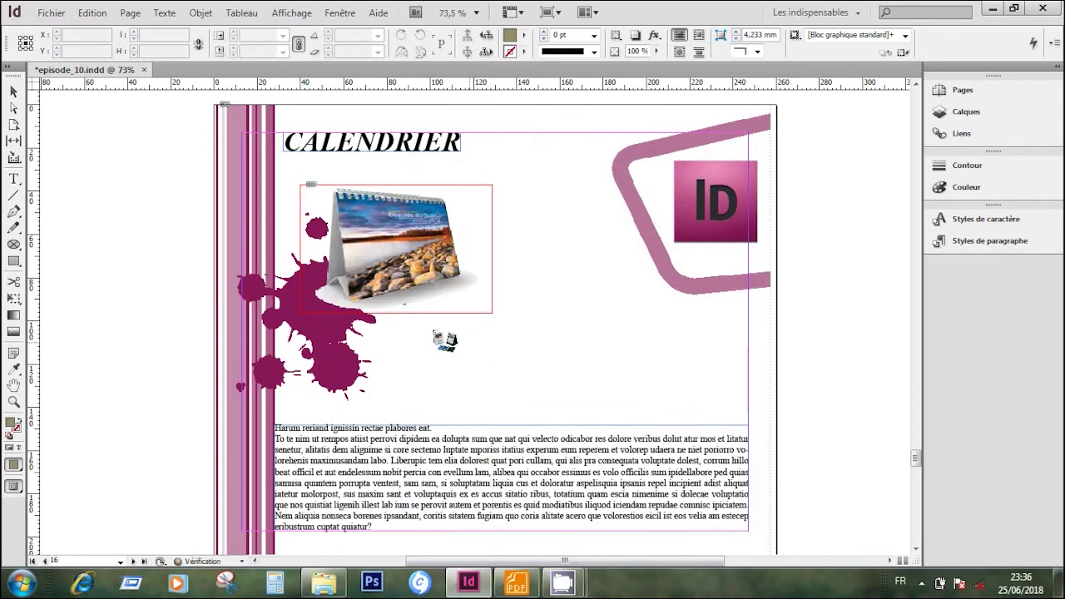
pyautogui.moveTo(439, 290); pyautogui.dragTo(632, 409)
pyautogui.moveTo(539, 196); pyautogui.dragTo(693, 366)
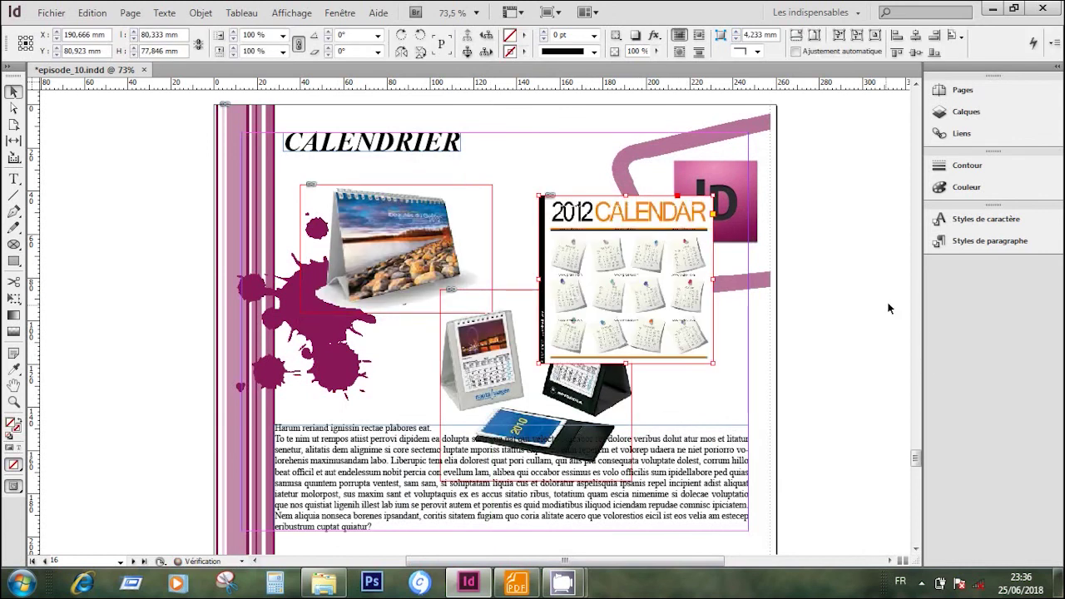
# Load the images from Soundbooth's Sb Mixage folder for import on page 18, MIXAGE.
pyautogui.moveTo(916, 460); pyautogui.dragTo(918, 504)
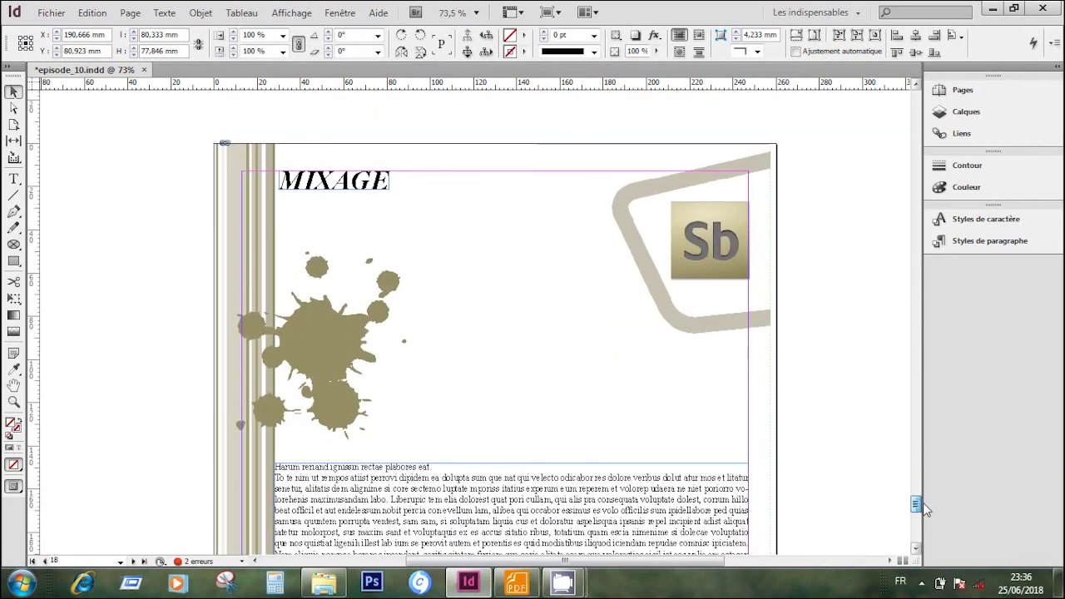
pyautogui.click(789, 410)
pyautogui.hotkey('ctrl', 'd')
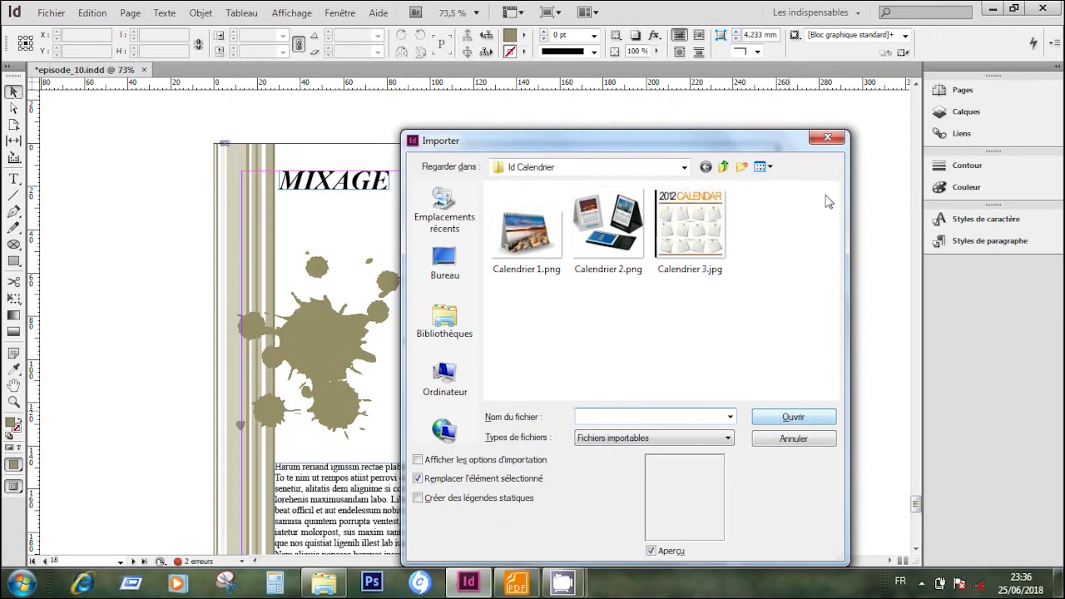
pyautogui.click(724, 169)
pyautogui.click(724, 168)
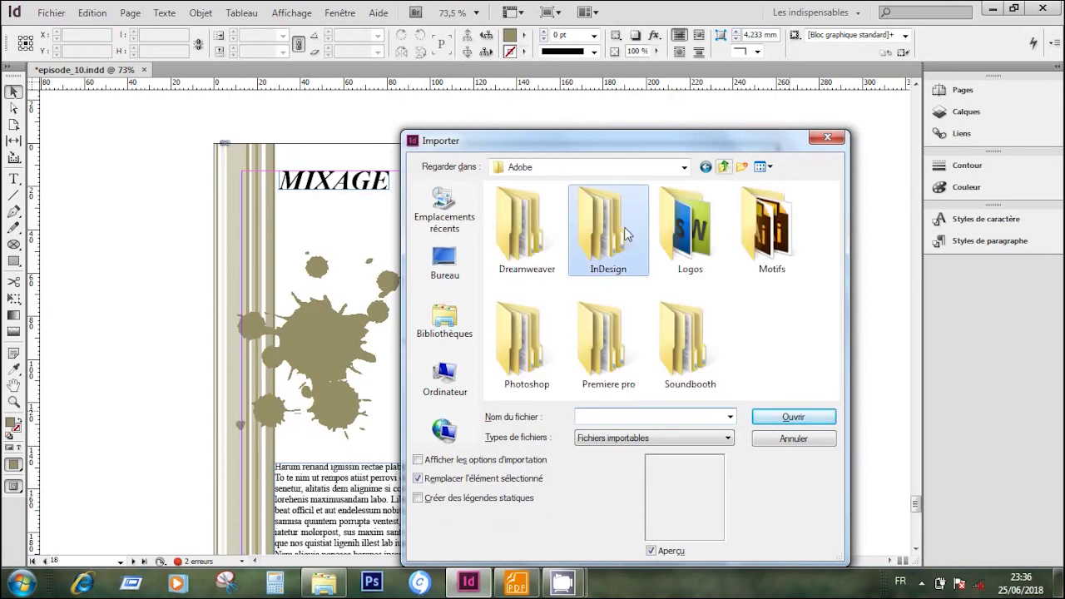
pyautogui.doubleClick(690, 341)
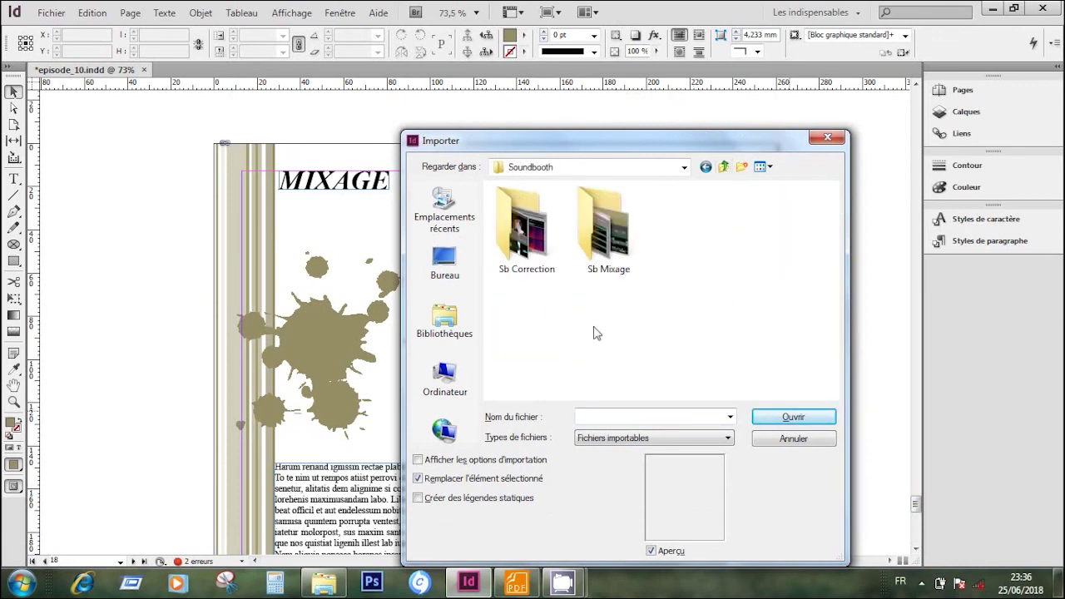
pyautogui.doubleClick(612, 233)
pyautogui.moveTo(682, 338); pyautogui.dragTo(517, 244)
pyautogui.click(794, 417)
# Place the two Soundbooth images overlapping diagonally on the MIXAGE page, the lower about 137.5 × 57 mm, and adjust both positions to reduce their overlap.
pyautogui.moveTo(327, 225); pyautogui.dragTo(585, 442)
pyautogui.moveTo(439, 334); pyautogui.dragTo(737, 458)
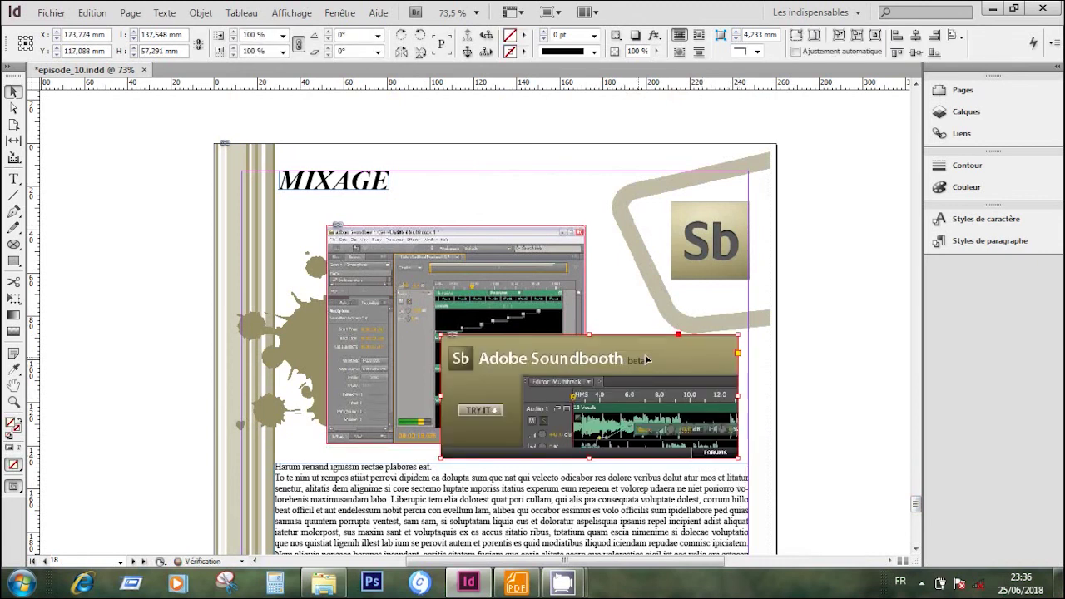
pyautogui.moveTo(646, 360); pyautogui.dragTo(657, 370)
pyautogui.moveTo(518, 270); pyautogui.dragTo(525, 248)
pyautogui.moveTo(632, 373); pyautogui.dragTo(614, 373)
pyautogui.click(850, 395)
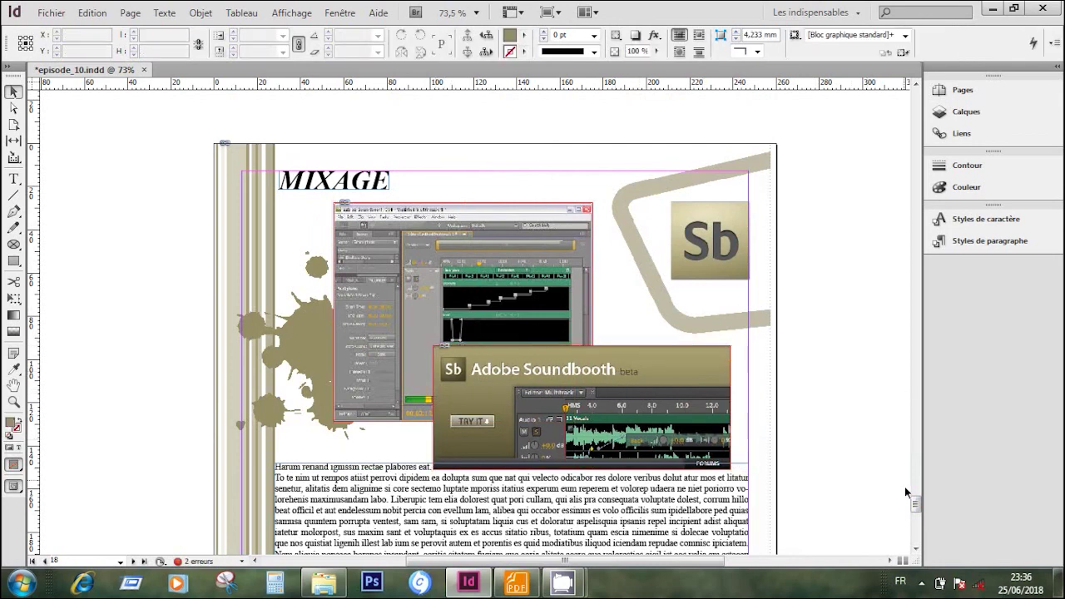
# Import the two images from the Sb Correction folder and place them overlapping diagonally on page 19, CORRECTION, the lower about 120.5 × 75 mm.
pyautogui.moveTo(922, 509); pyautogui.dragTo(919, 533)
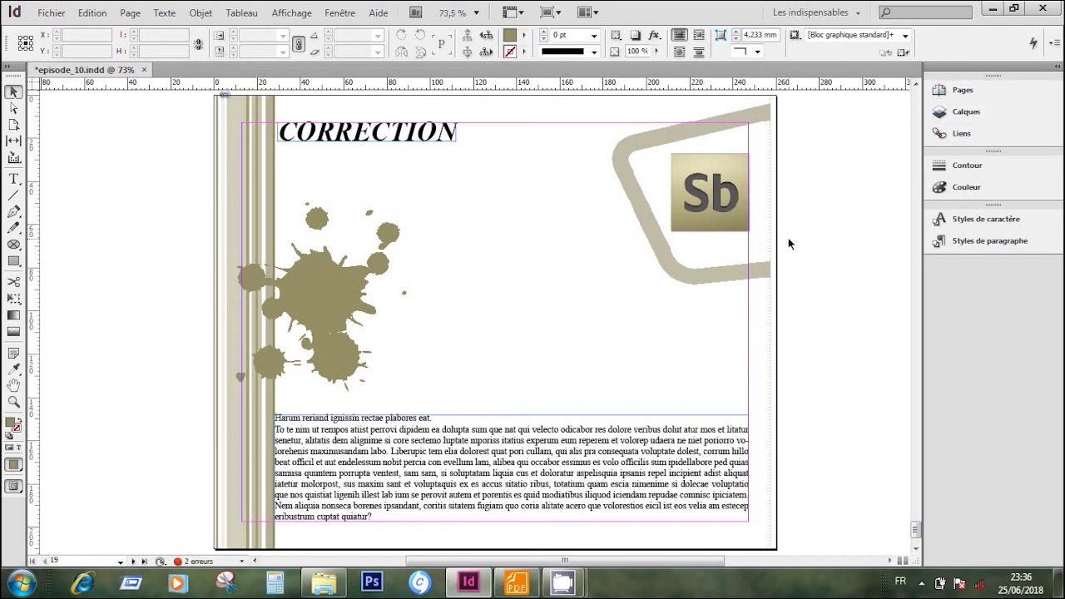
pyautogui.hotkey('ctrl', 'd')
pyautogui.click(723, 168)
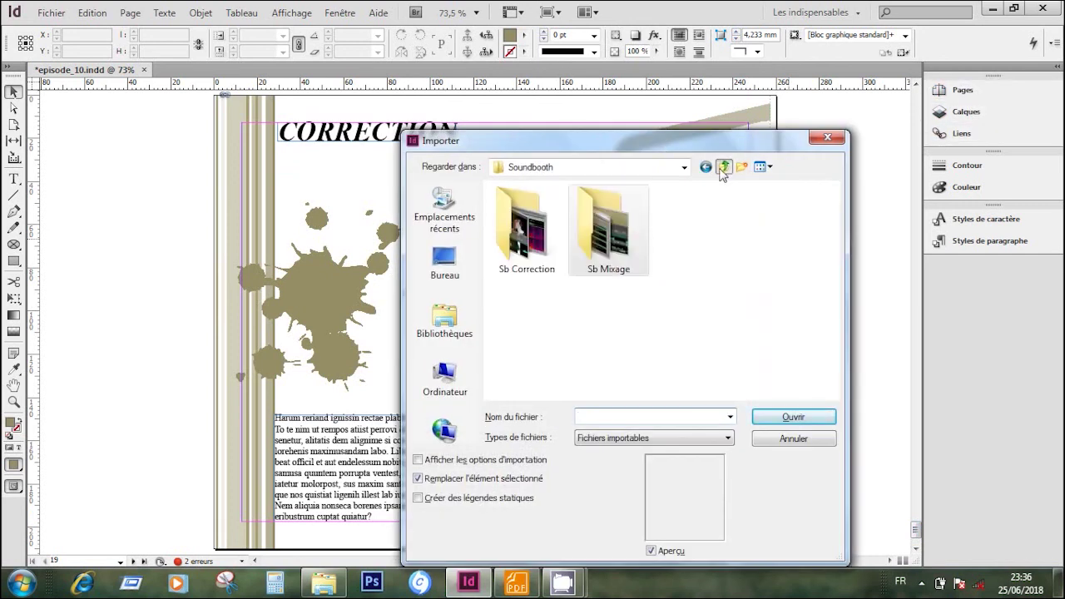
pyautogui.moveTo(699, 331); pyautogui.dragTo(488, 185)
pyautogui.click(787, 417)
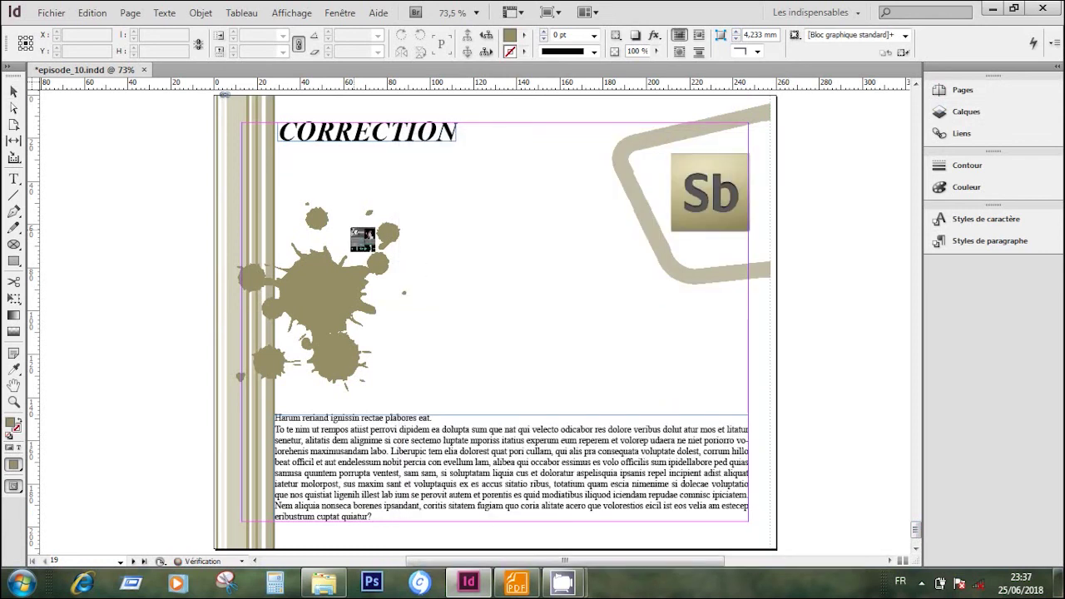
pyautogui.moveTo(336, 180); pyautogui.dragTo(526, 377)
pyautogui.moveTo(463, 289); pyautogui.dragTo(724, 454)
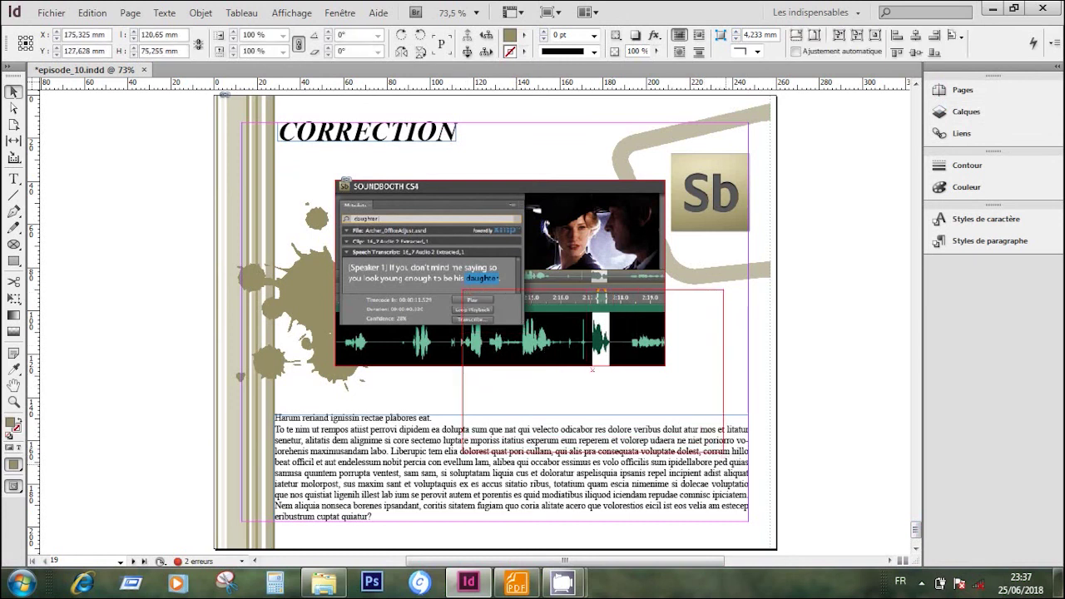
pyautogui.click(813, 439)
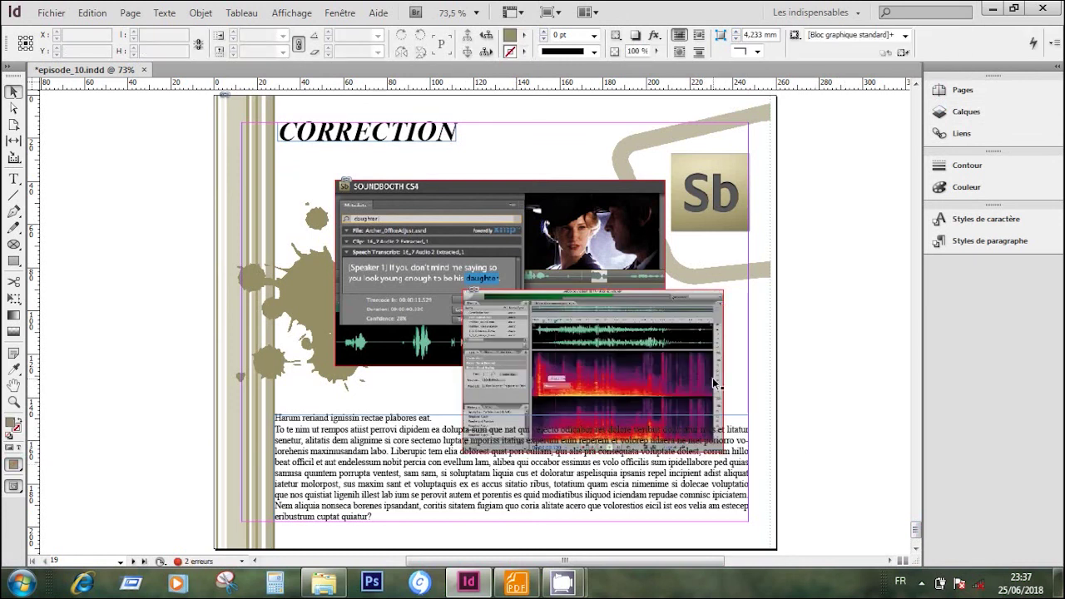